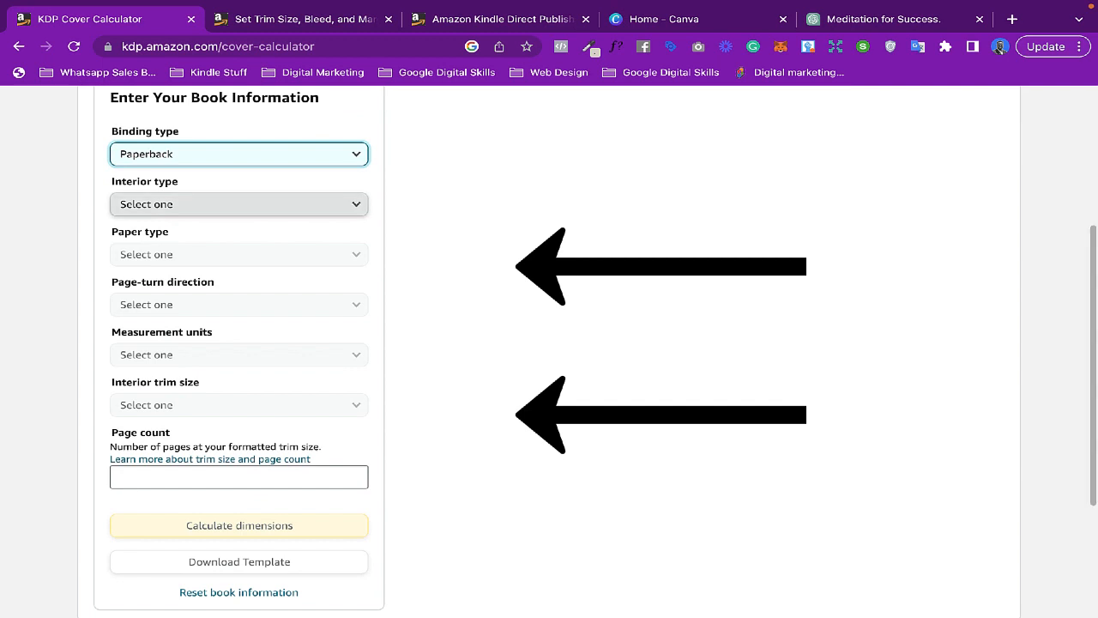
# Step: Set the book's interior type to Black & white and its paper type to White paper
pyautogui.click(239, 206)
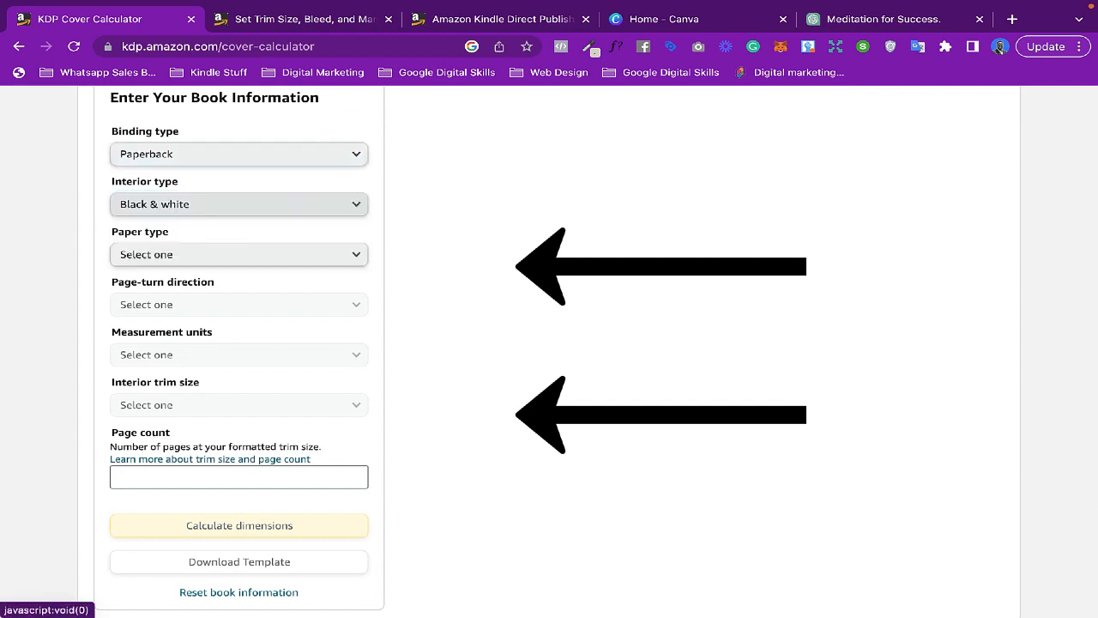
pyautogui.scroll(-2, 549, 343)
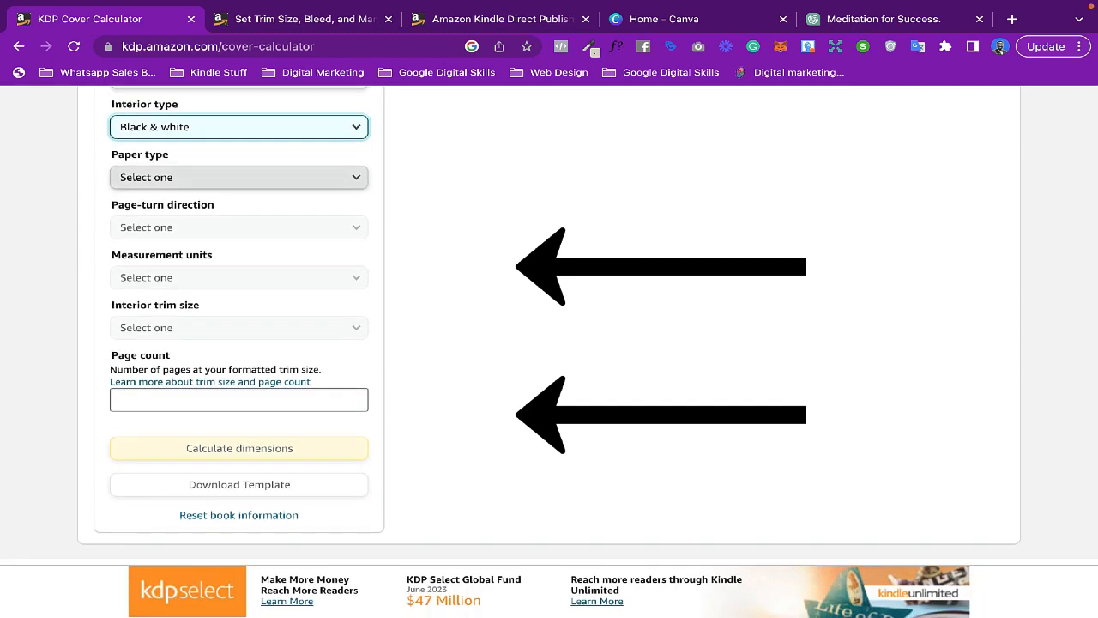
pyautogui.click(238, 177)
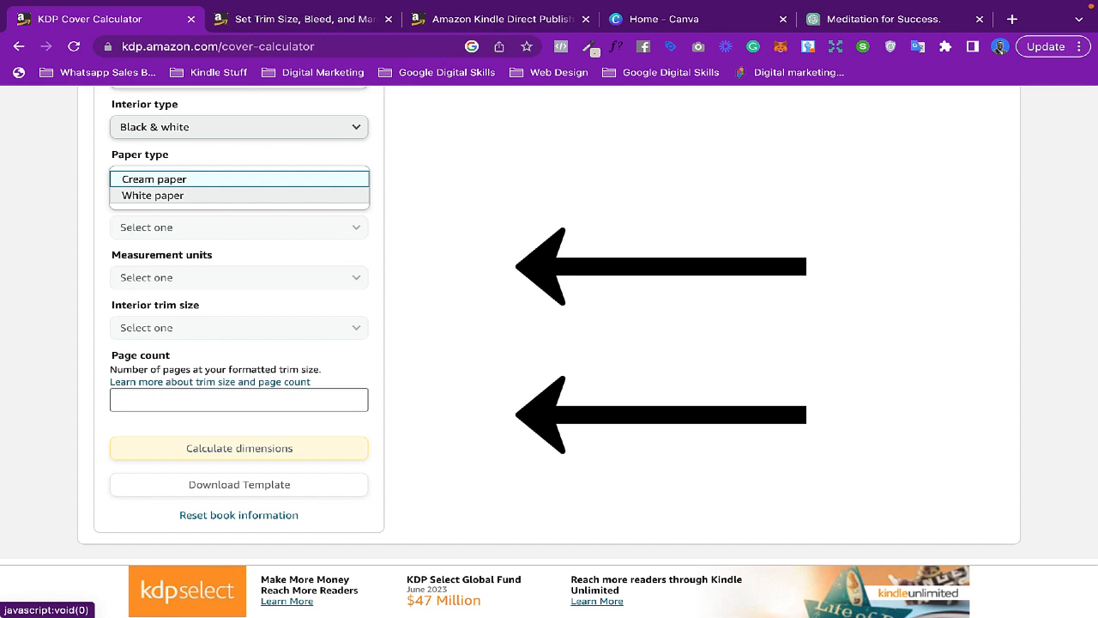
pyautogui.click(238, 196)
pyautogui.scroll(-1, 549, 343)
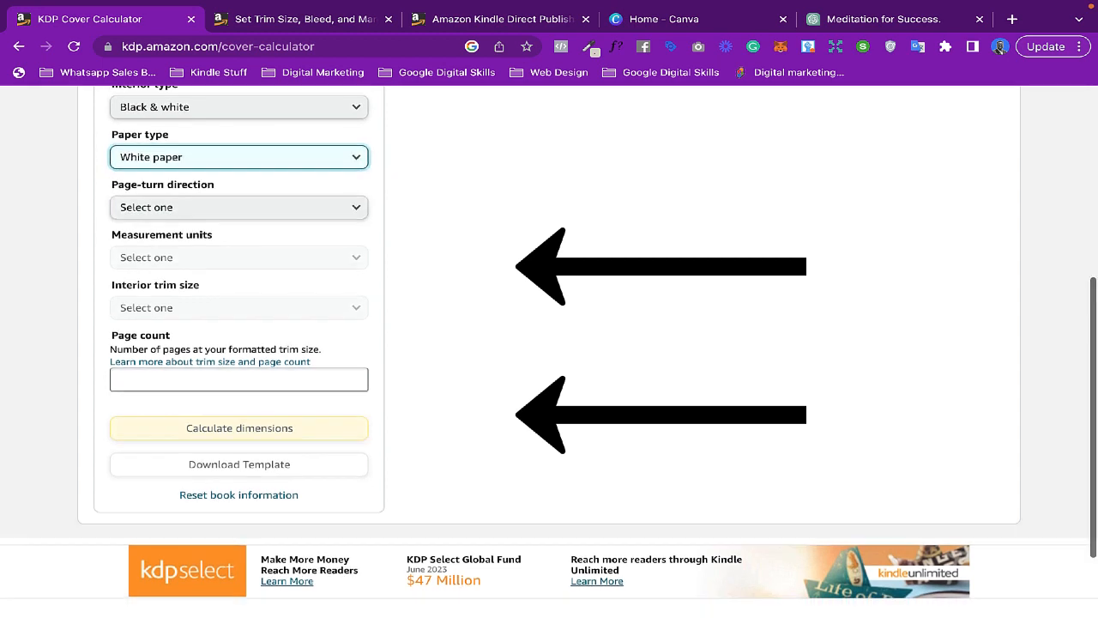
# Step: Set the page-turn direction to Left to Right and the measurement units to Inches
pyautogui.click(238, 173)
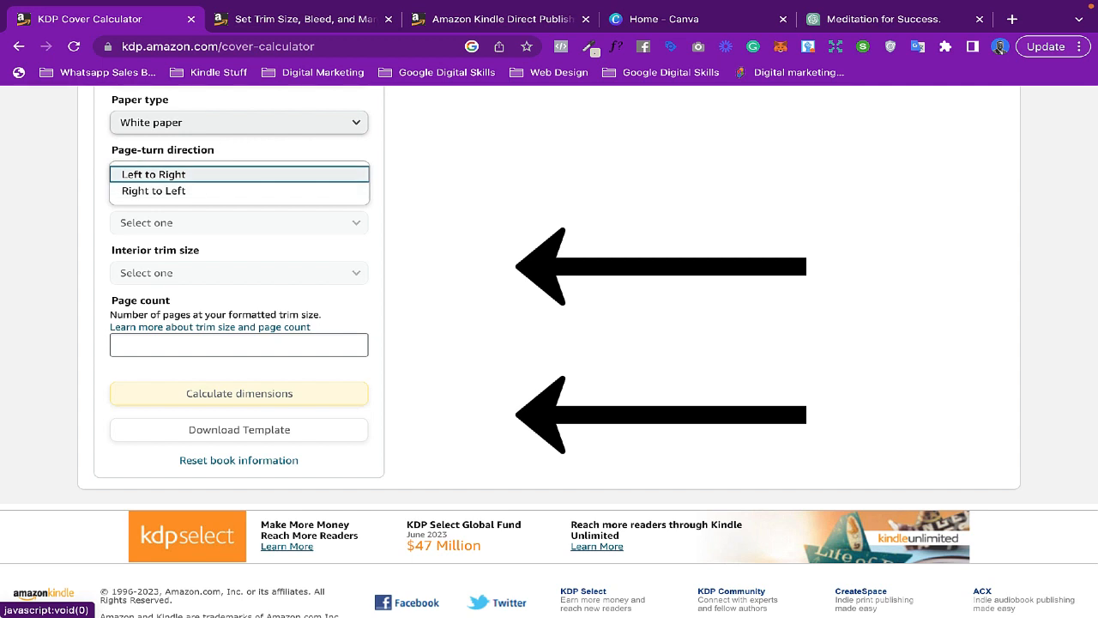
pyautogui.click(239, 174)
pyautogui.click(238, 223)
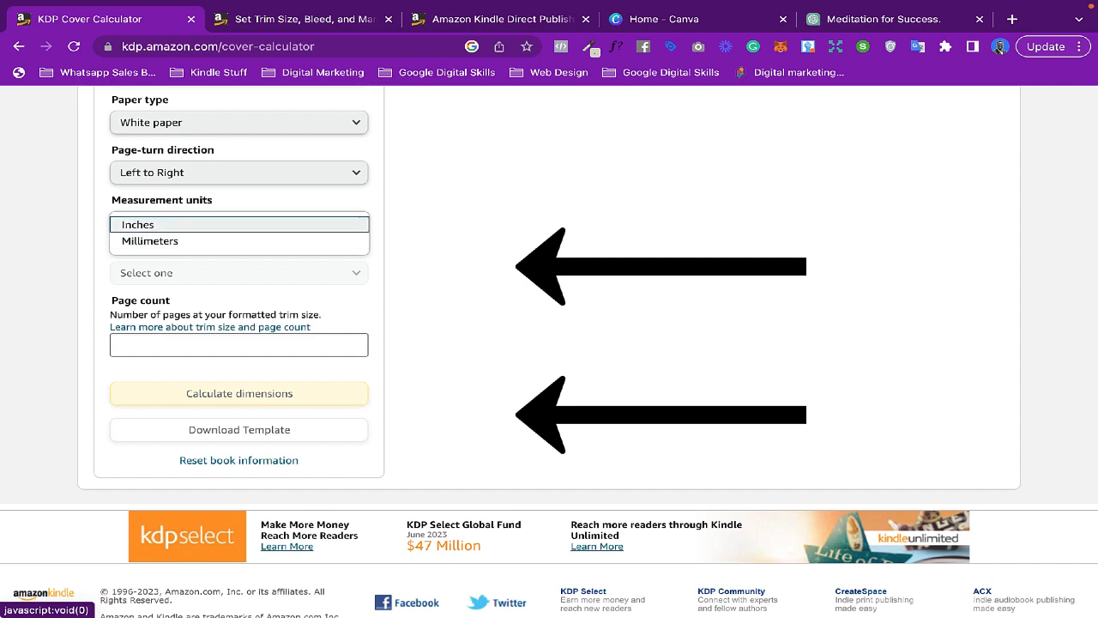
pyautogui.click(238, 225)
# Step: Set the interior trim size to 6 x 9 in and the page count to 110
pyautogui.click(239, 273)
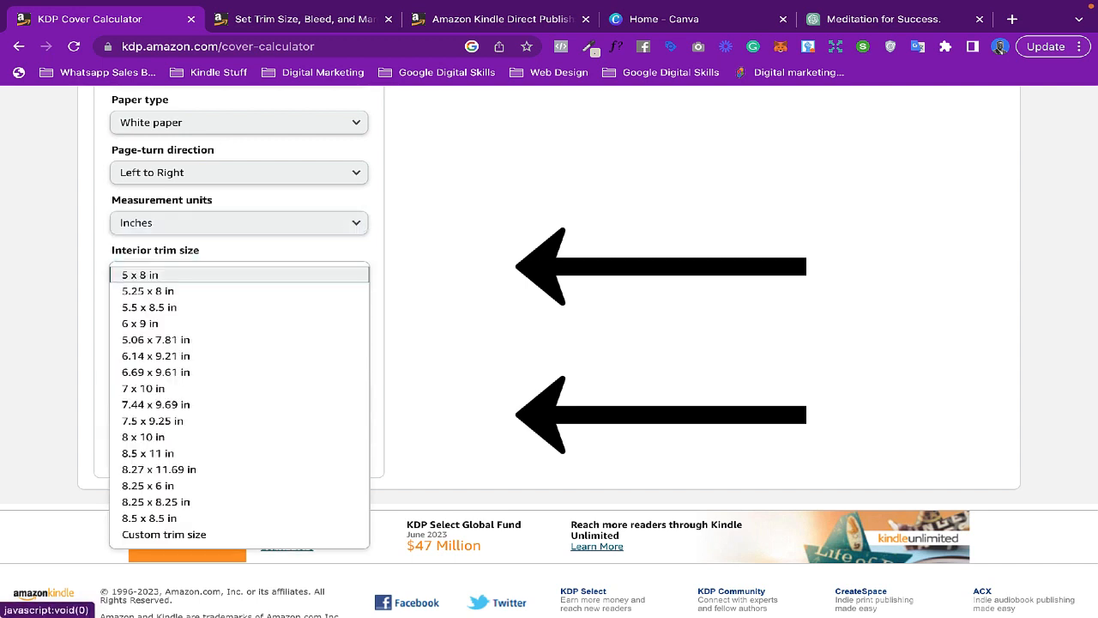
pyautogui.click(140, 323)
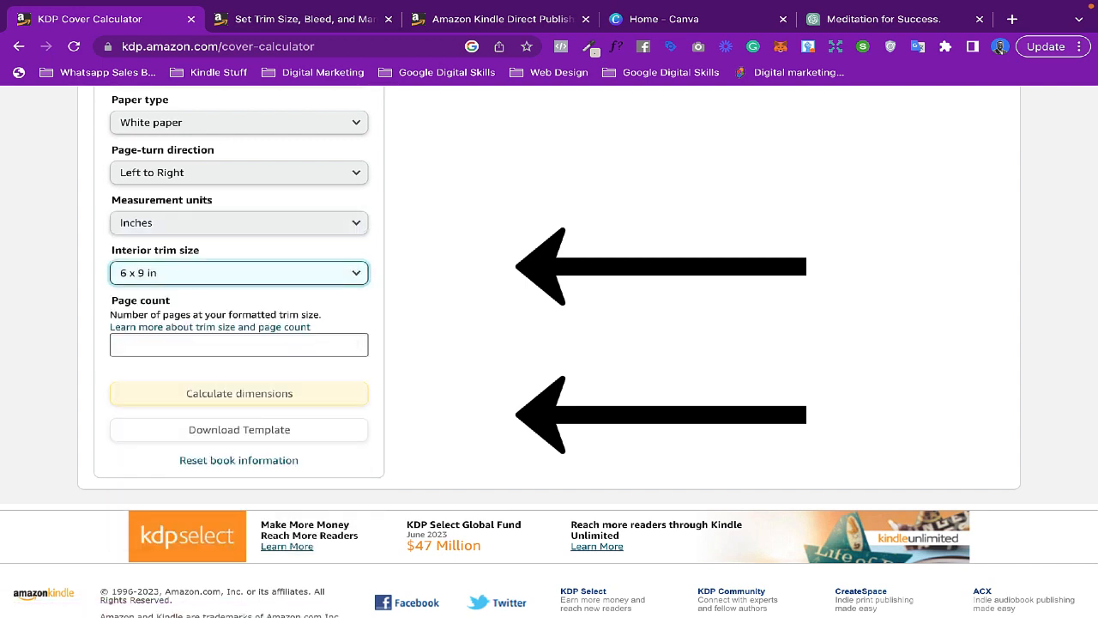
pyautogui.click(230, 345)
pyautogui.write('110')
pyautogui.click(515, 345)
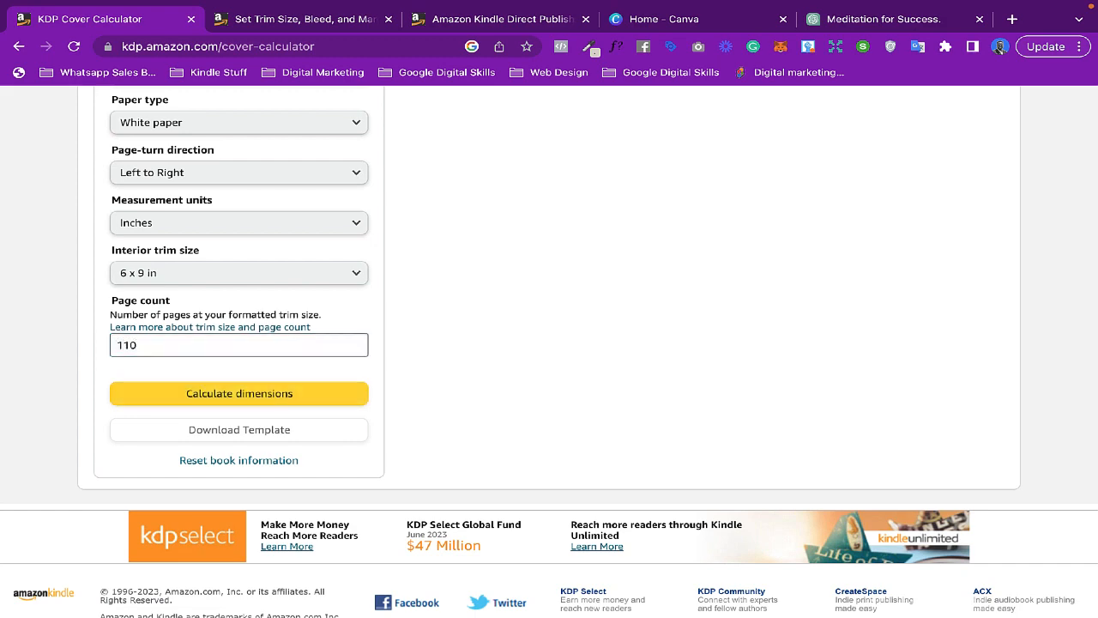
# Step: Calculate the cover dimensions from the entered book information and review the dimension tables and cover diagram
pyautogui.scroll(2, 514, 345)
pyautogui.scroll(1, 515, 345)
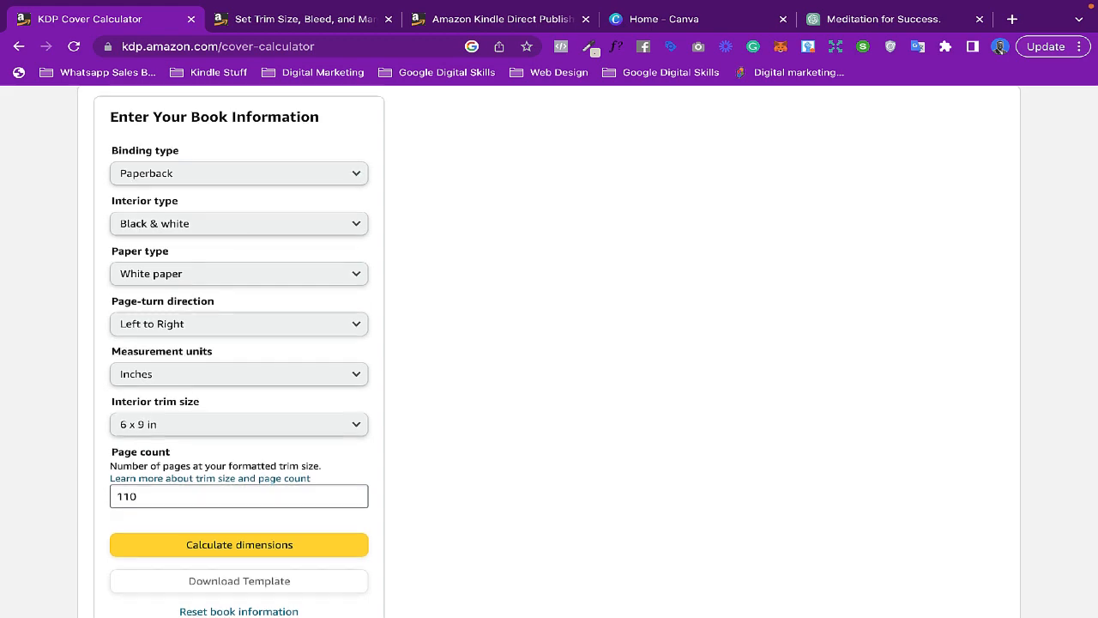
pyautogui.scroll(-1, 515, 345)
pyautogui.click(240, 512)
pyautogui.scroll(2, 549, 350)
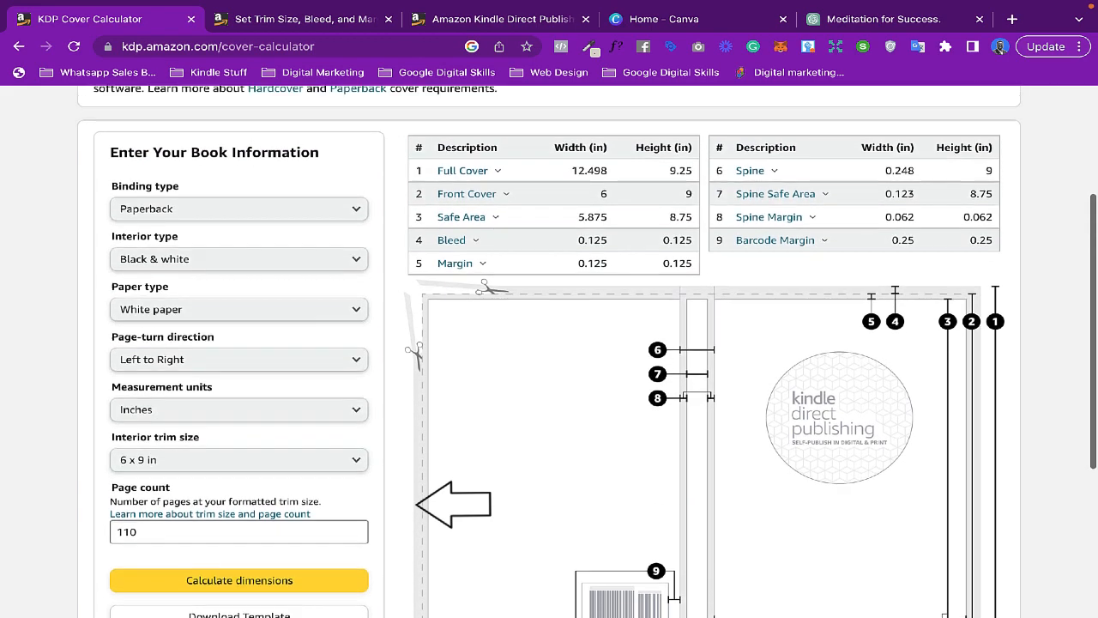
pyautogui.scroll(1, 549, 350)
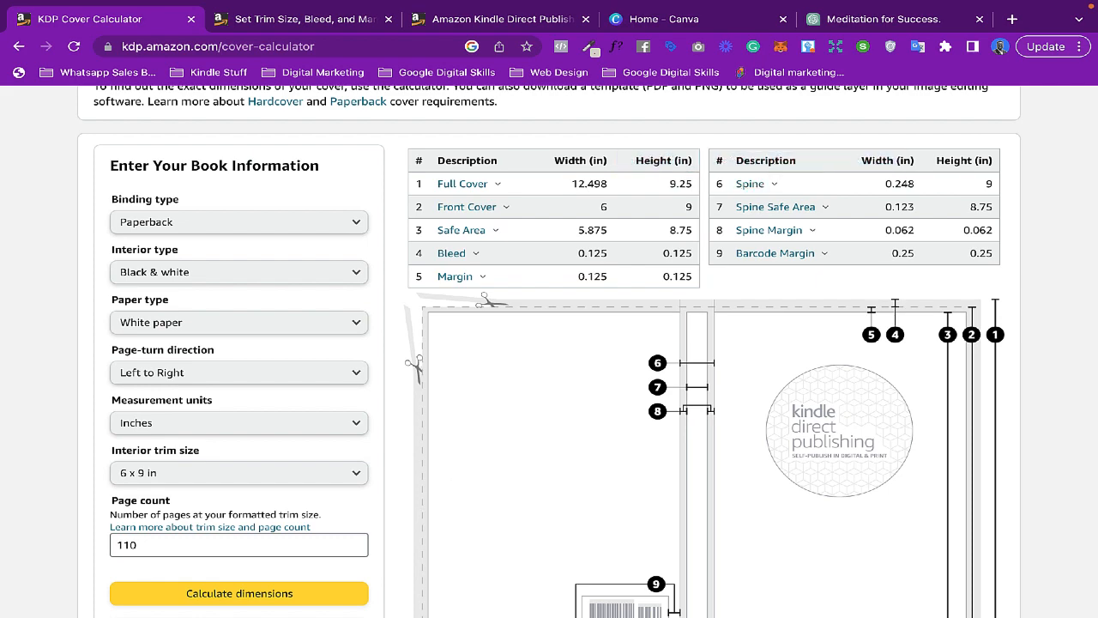
pyautogui.scroll(-3, 549, 350)
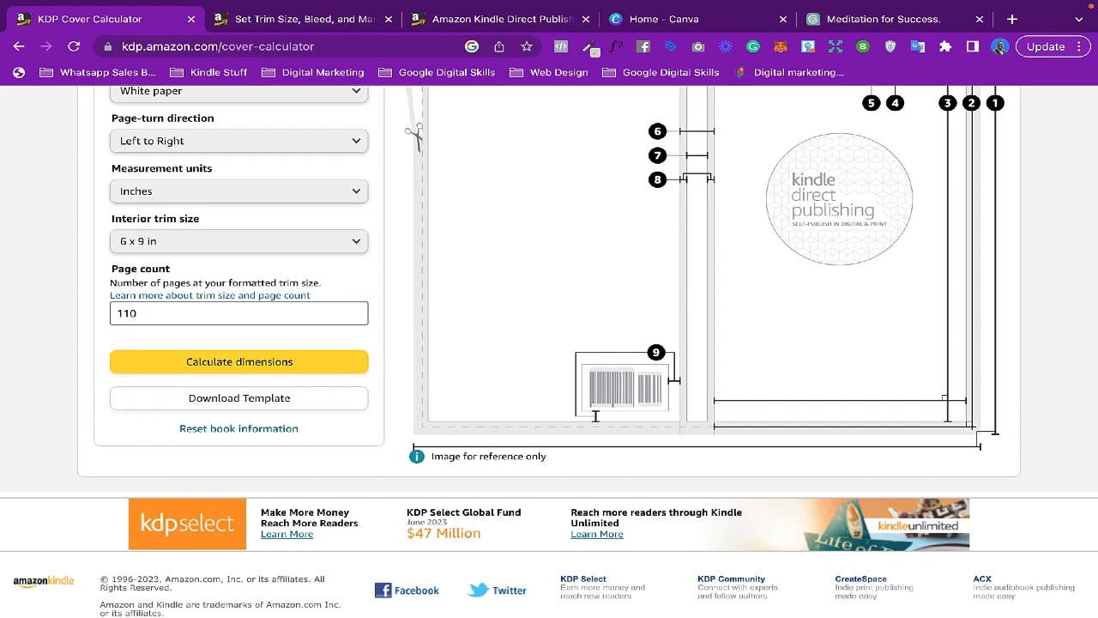
pyautogui.scroll(2, 549, 350)
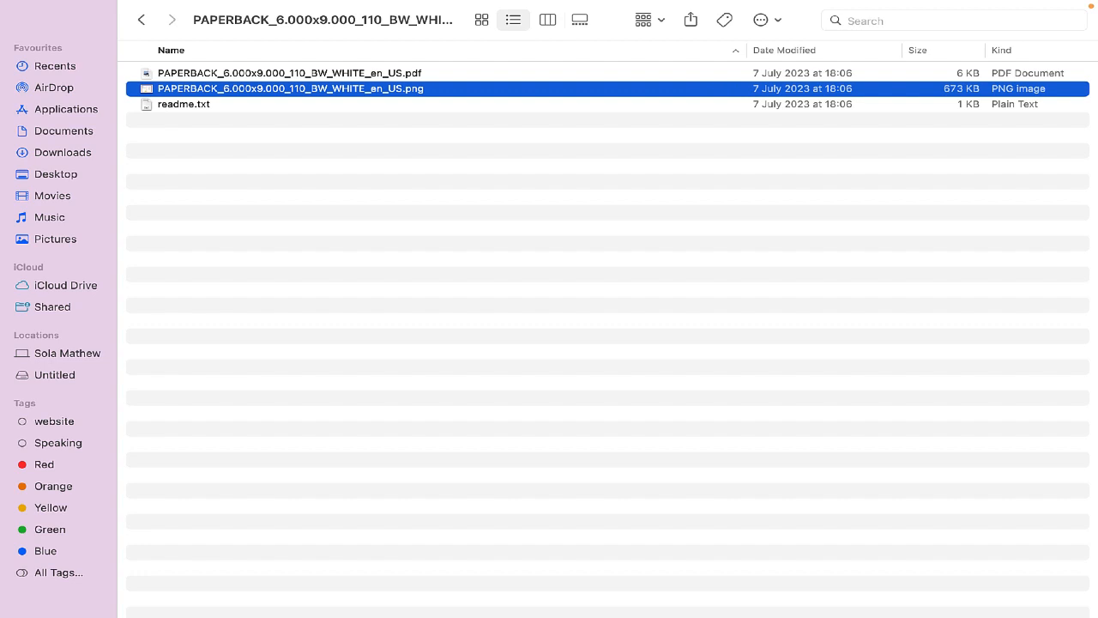
# Step: In Finder, go through the downloaded template files and view the PNG cover template to examine its overall dimensions
pyautogui.click(289, 74)
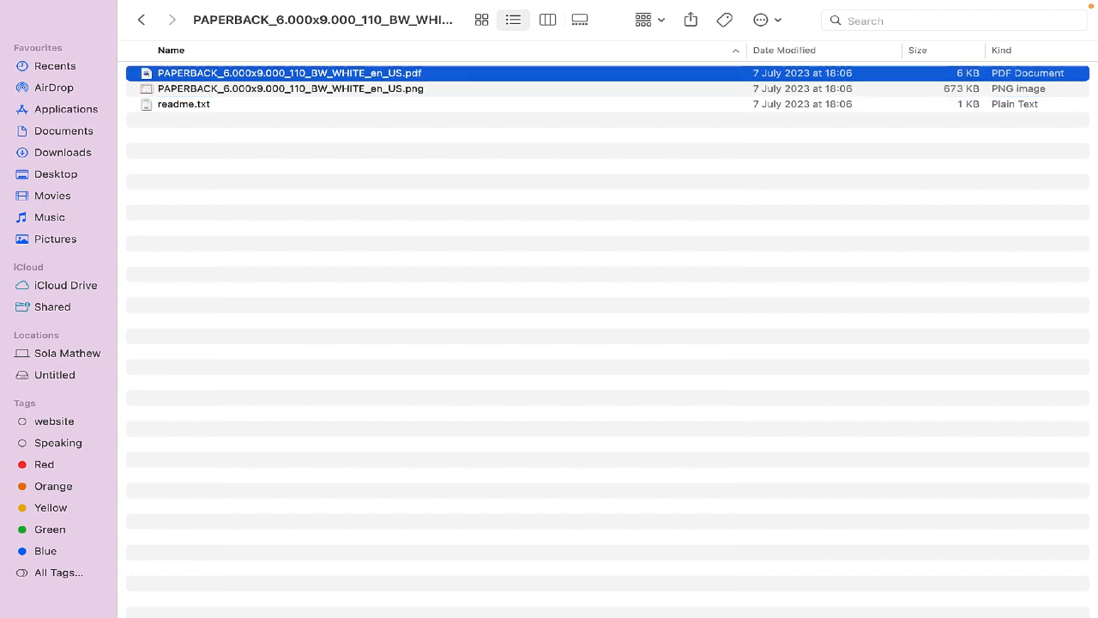
pyautogui.click(289, 89)
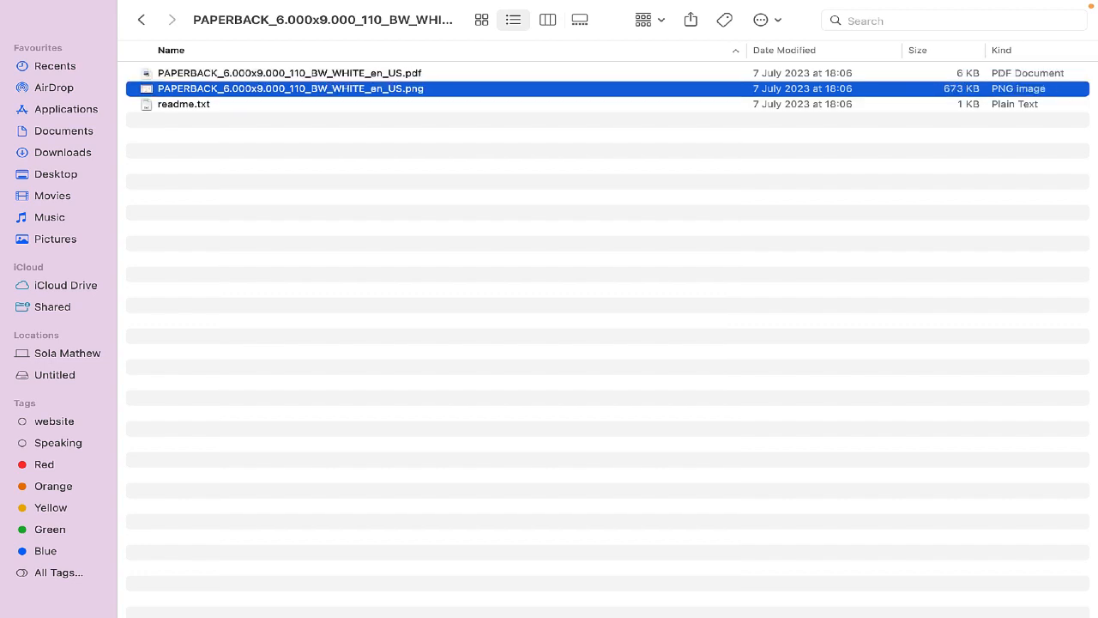
pyautogui.click(184, 105)
pyautogui.click(290, 89)
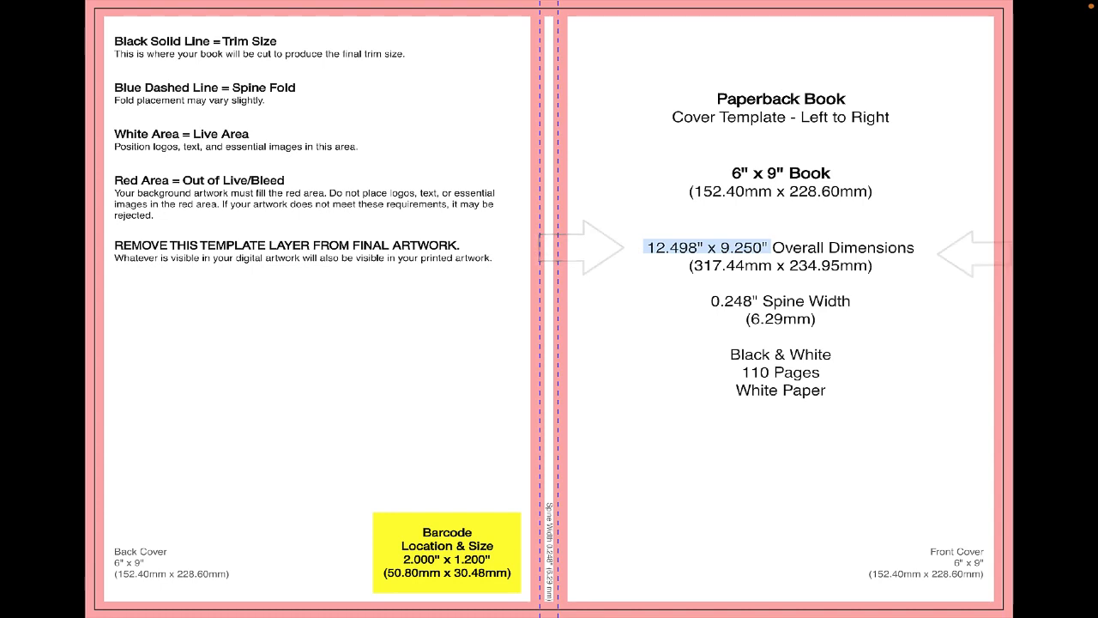
pyautogui.moveTo(744, 128); pyautogui.dragTo(835, 207)
pyautogui.moveTo(829, 127); pyautogui.dragTo(736, 207)
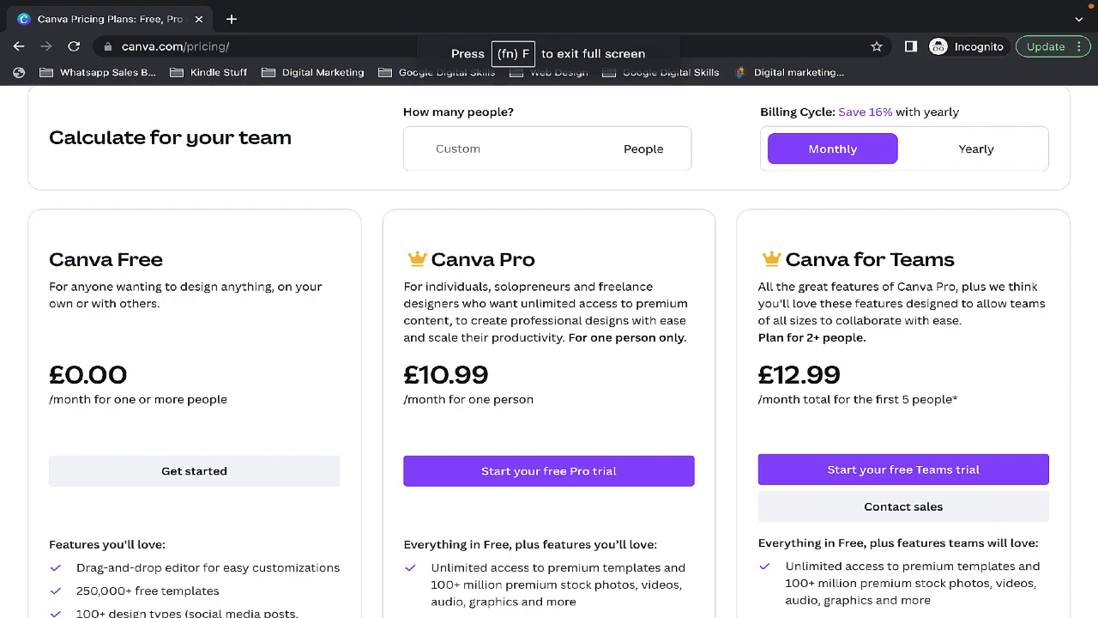
# Step: Examine the prices and feature lists of the Free, Pro and Teams plans on the Canva pricing page
pyautogui.scroll(-1, 549, 352)
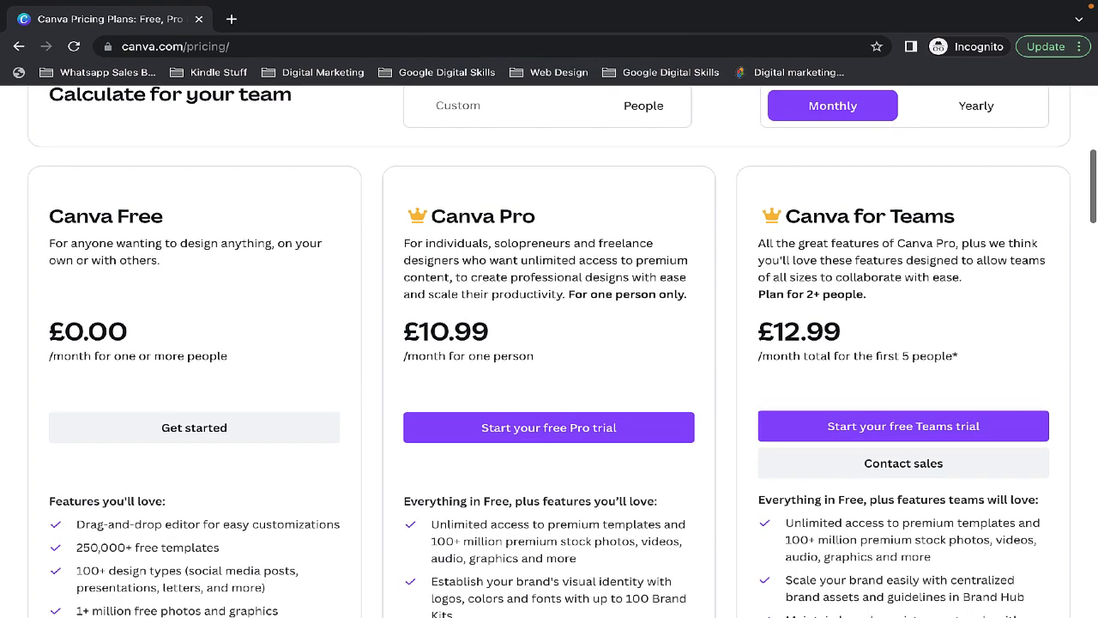
pyautogui.scroll(-3, 549, 352)
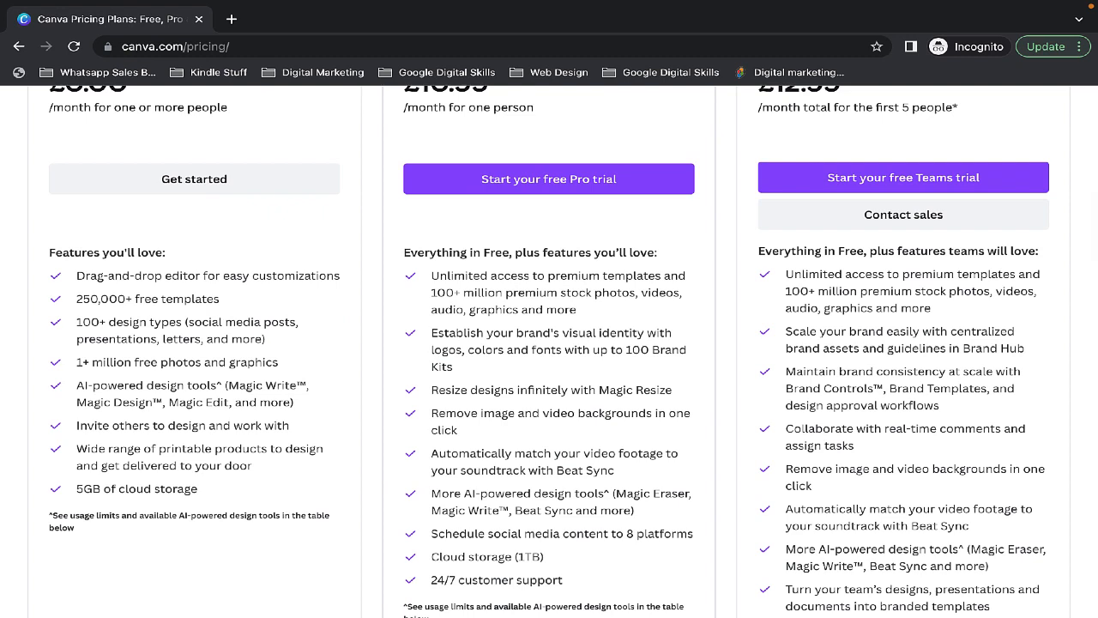
pyautogui.scroll(1, 549, 352)
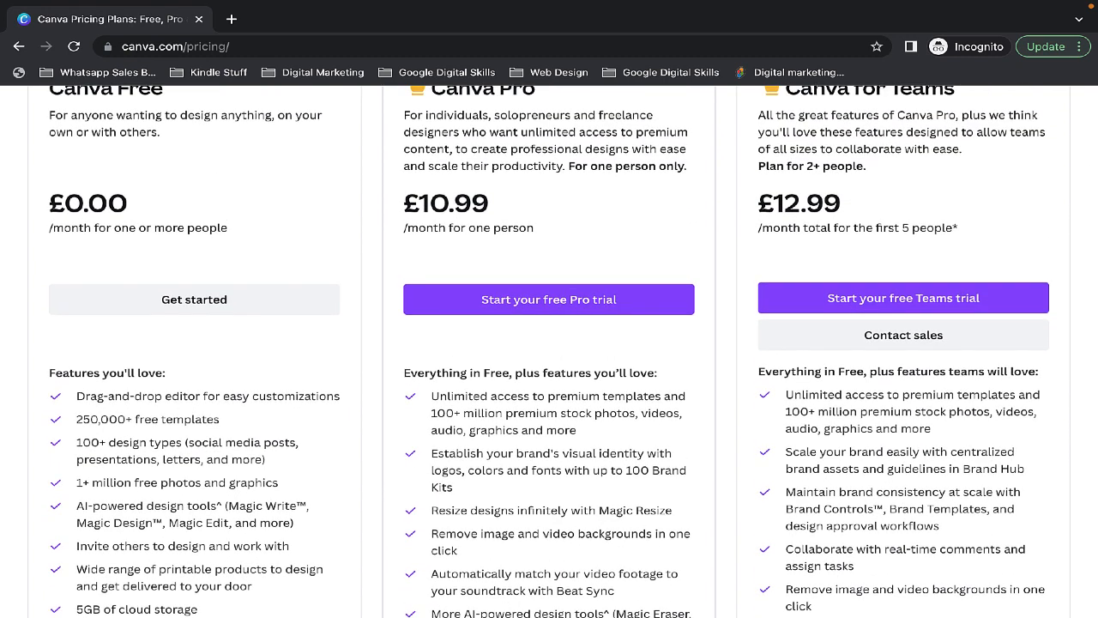
pyautogui.scroll(-1, 549, 352)
pyautogui.scroll(2, 549, 351)
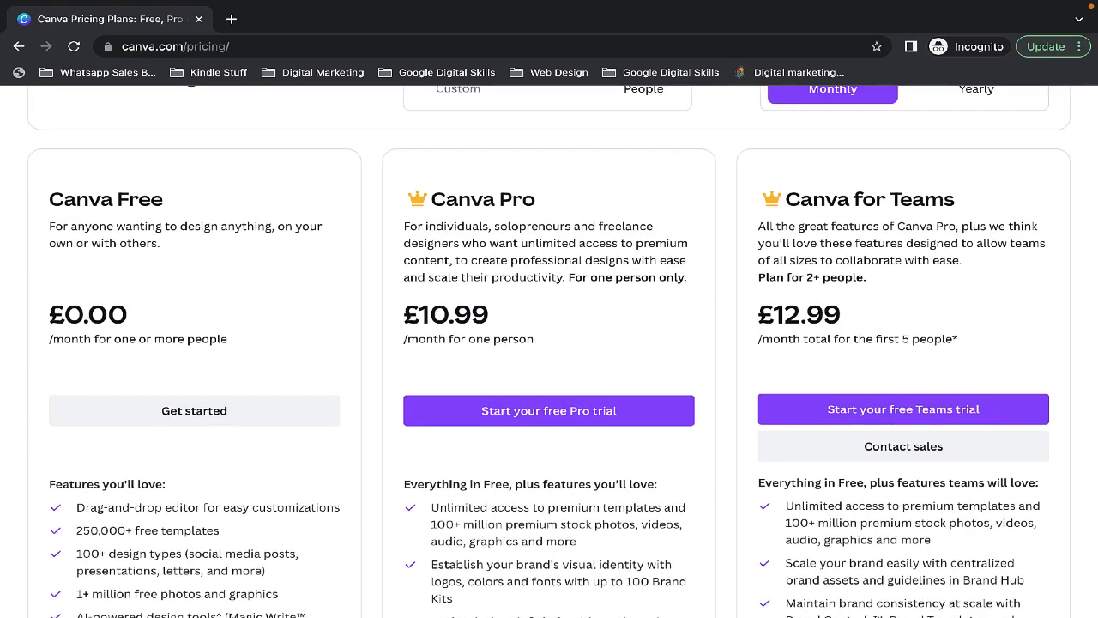
pyautogui.scroll(-1, 549, 351)
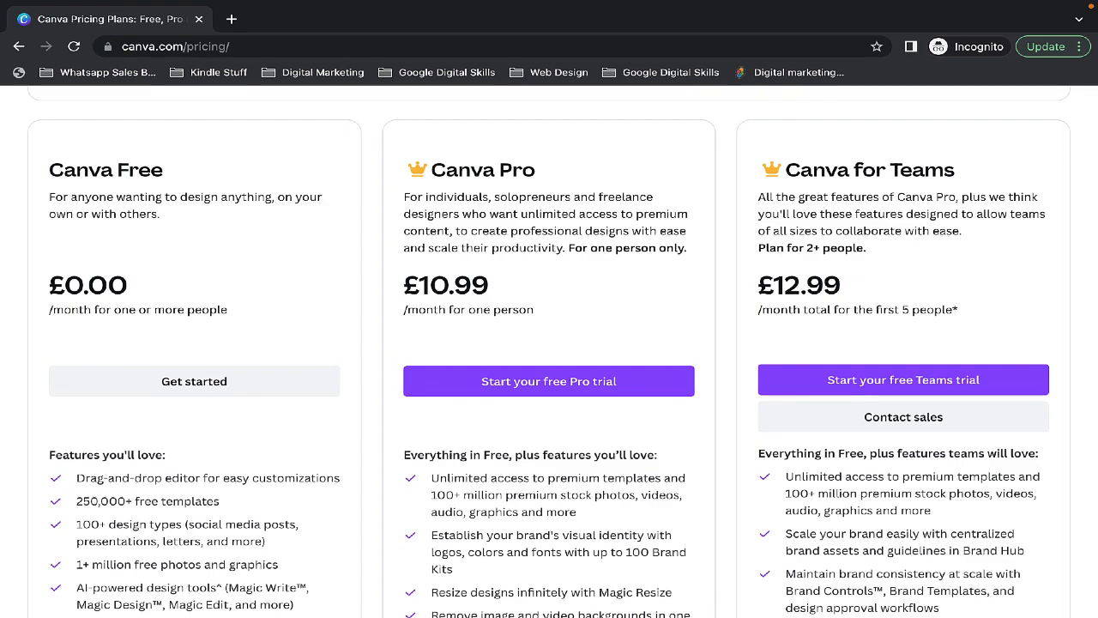
pyautogui.scroll(-2, 549, 352)
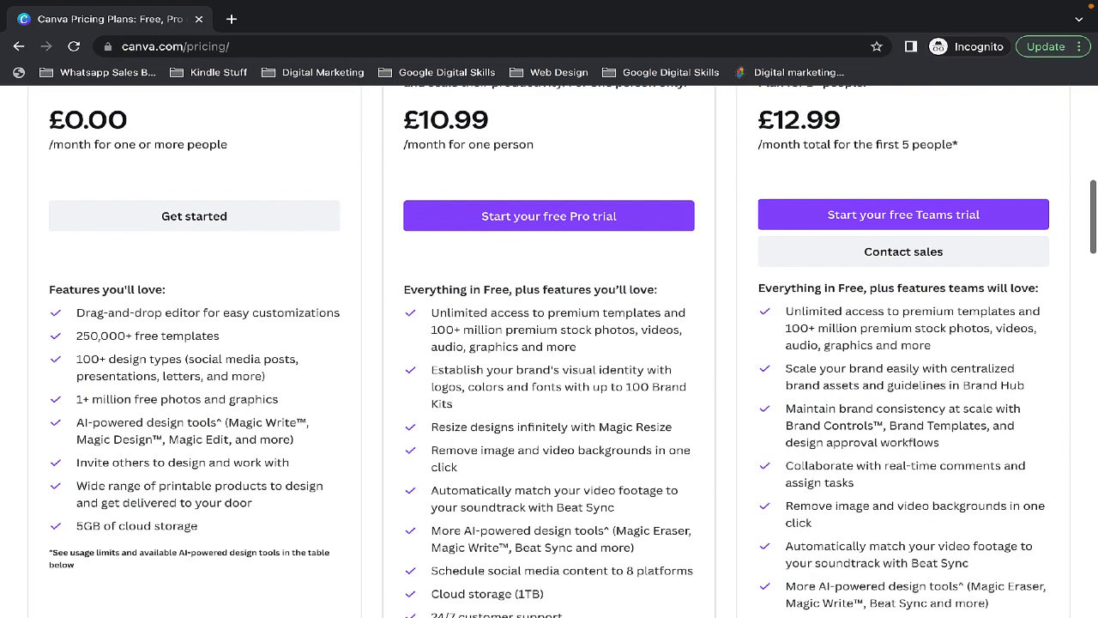
pyautogui.scroll(1, 549, 352)
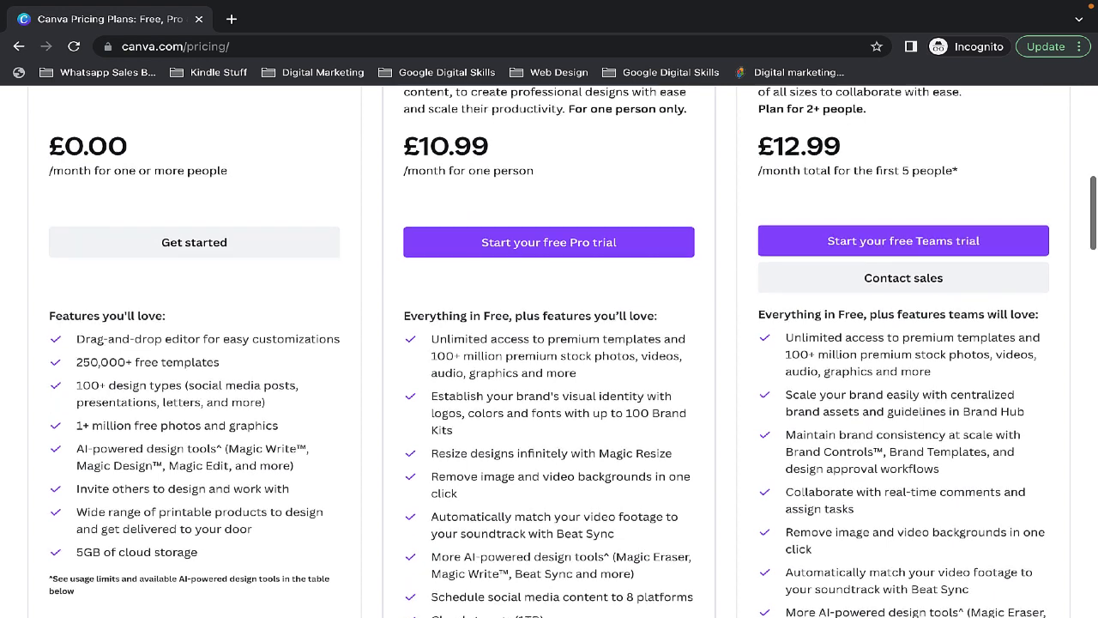
pyautogui.scroll(1, 549, 351)
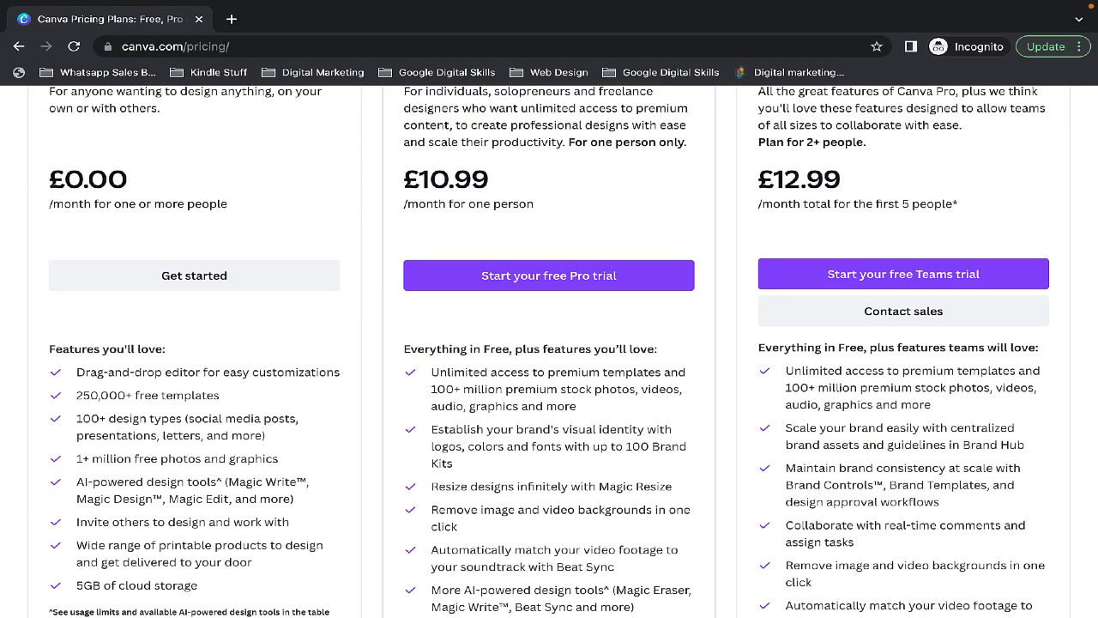
pyautogui.scroll(2, 549, 352)
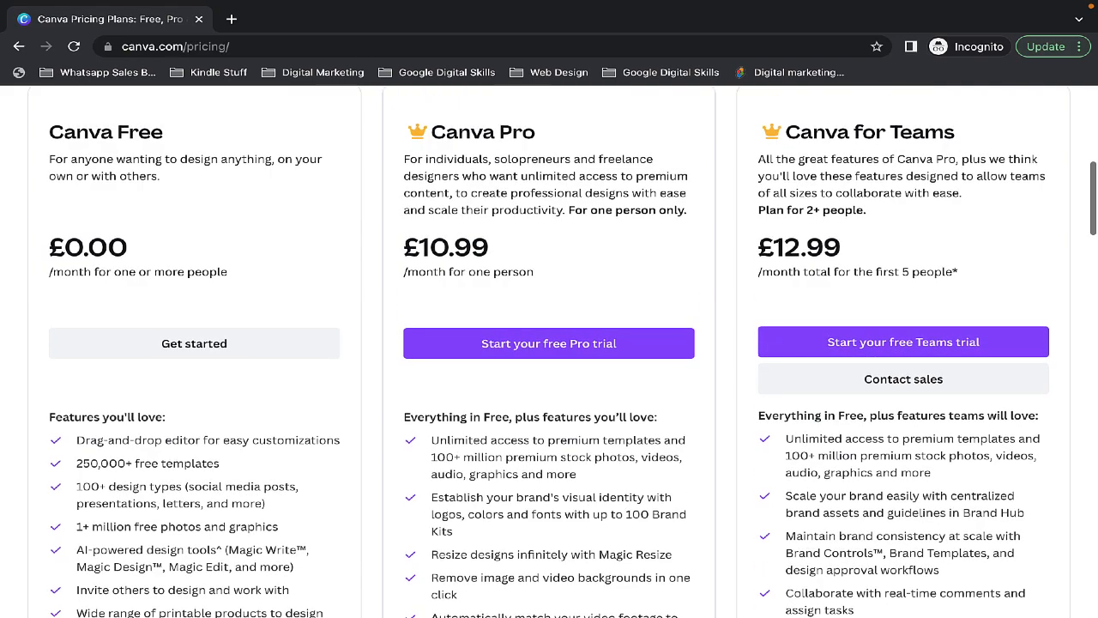
pyautogui.scroll(-6, 549, 351)
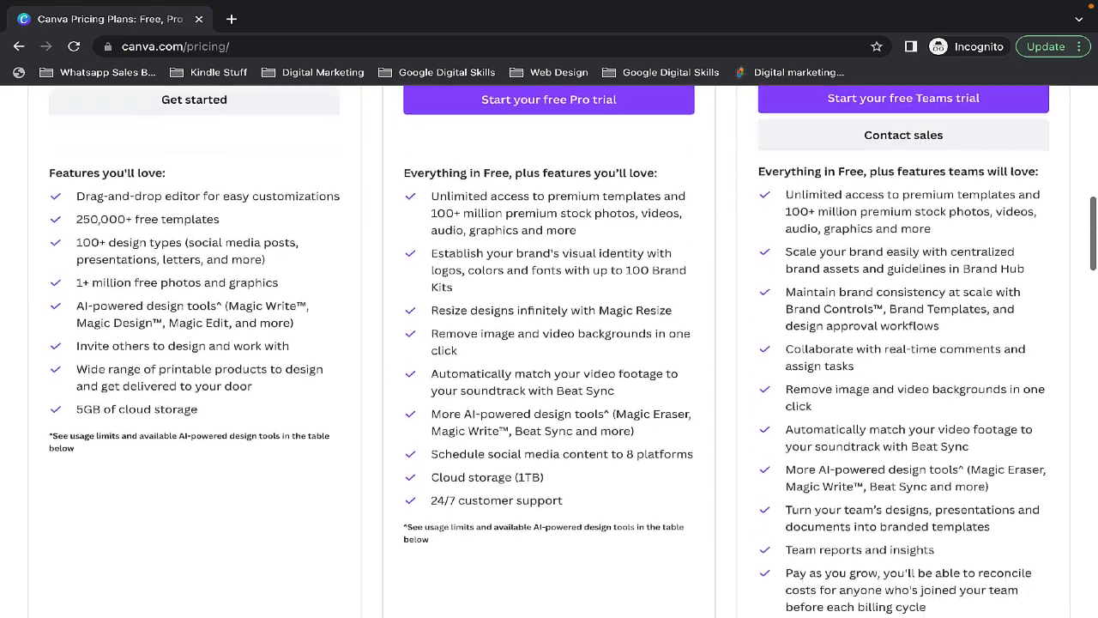
pyautogui.scroll(5, 549, 352)
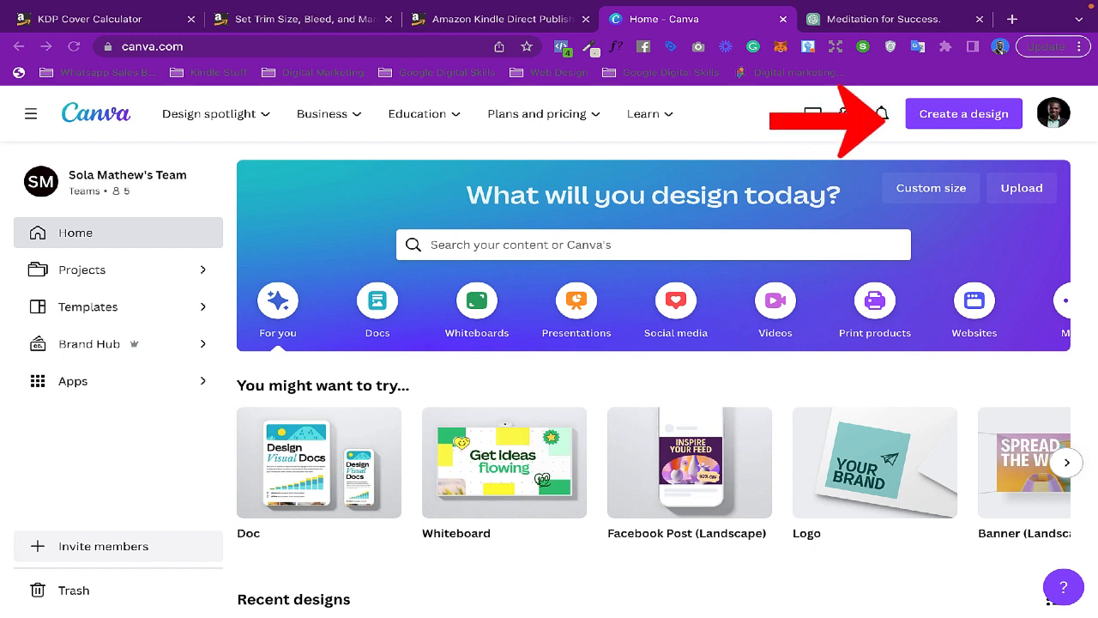
# Step: Create a new custom-size design in inches, 12.498 in wide and 9.250 in high
pyautogui.click(964, 114)
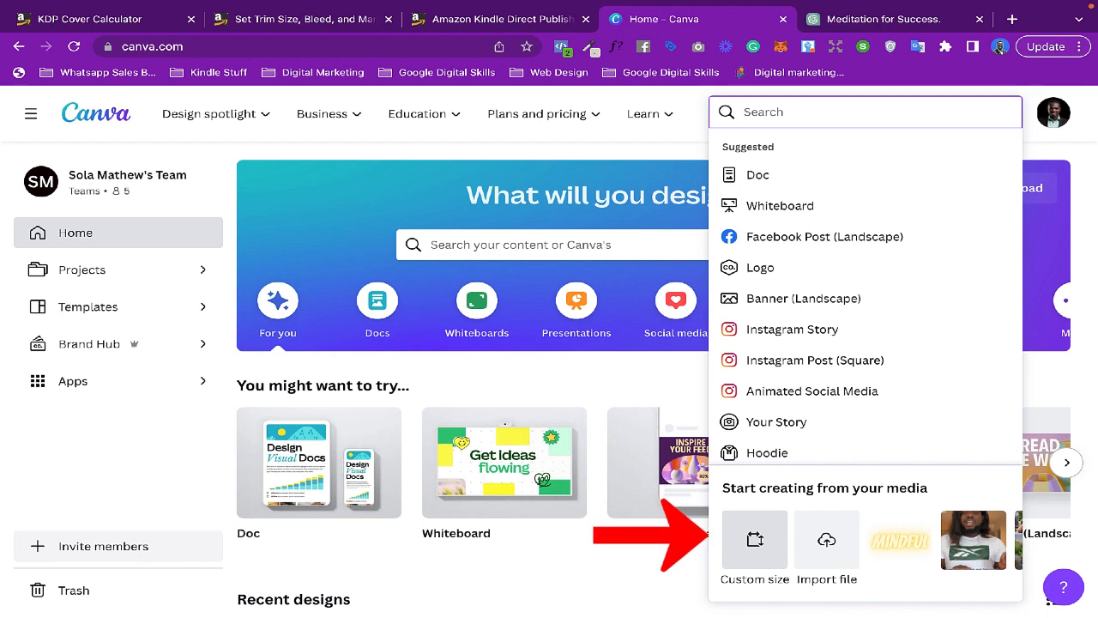
pyautogui.click(755, 539)
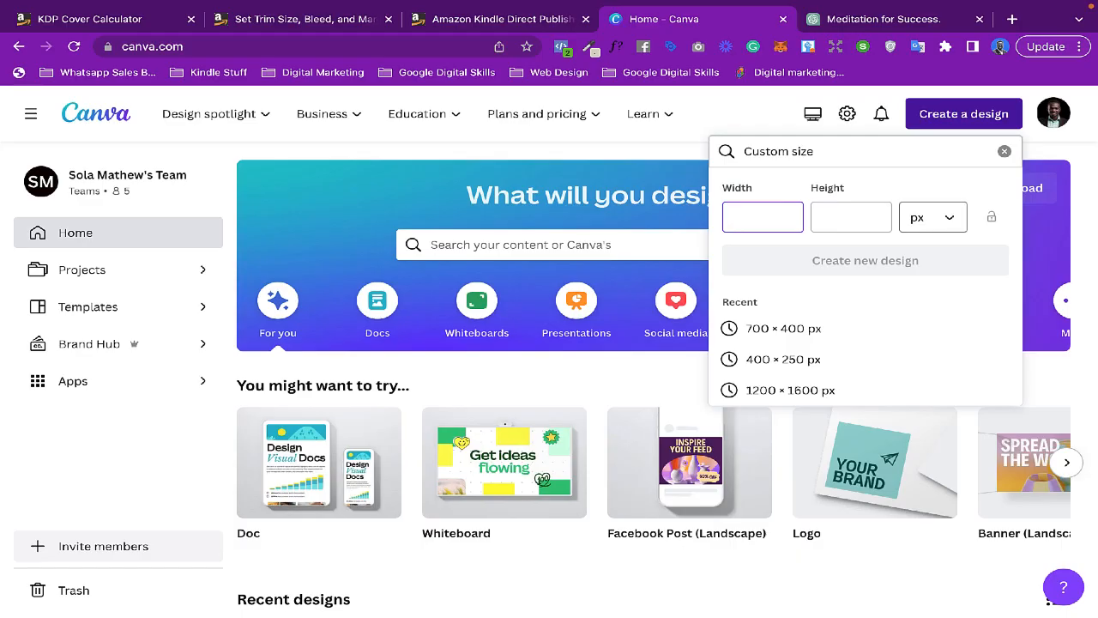
pyautogui.click(934, 218)
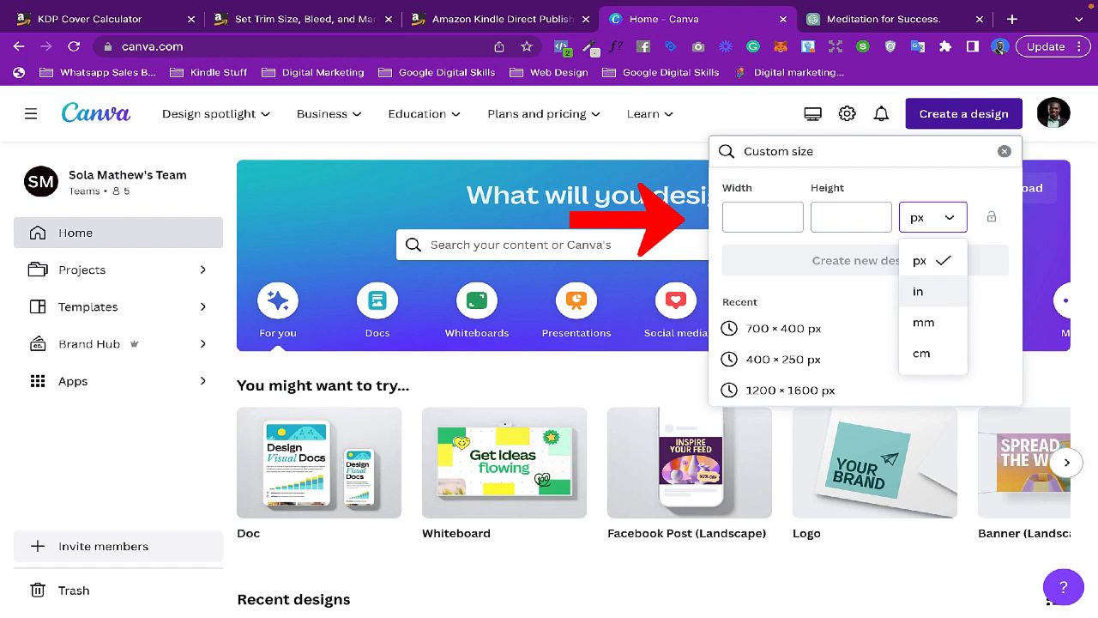
pyautogui.click(932, 292)
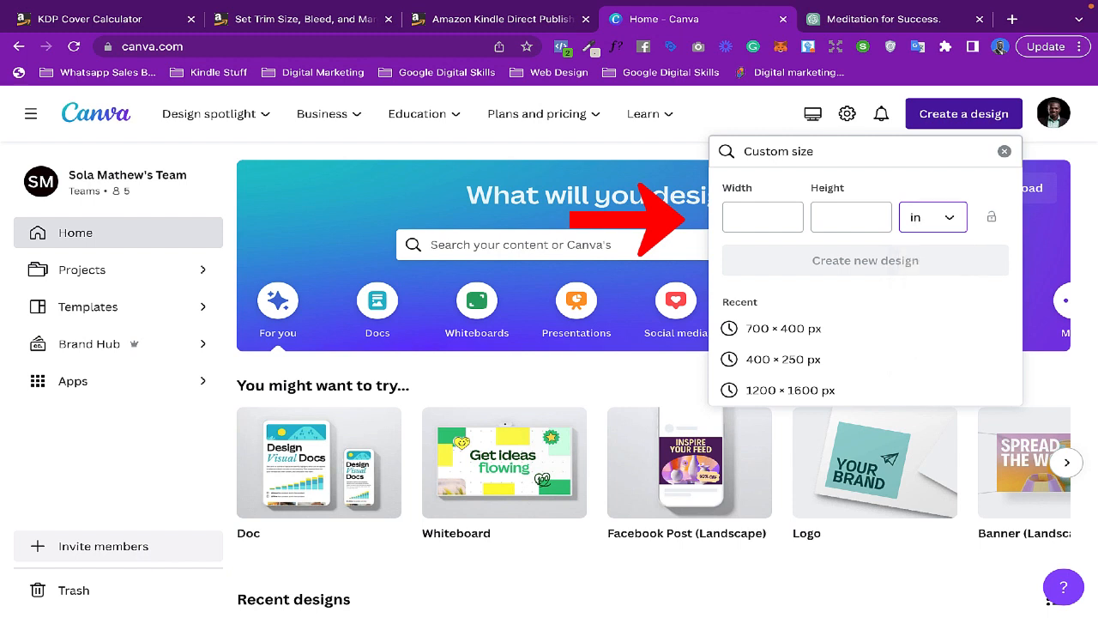
pyautogui.click(762, 217)
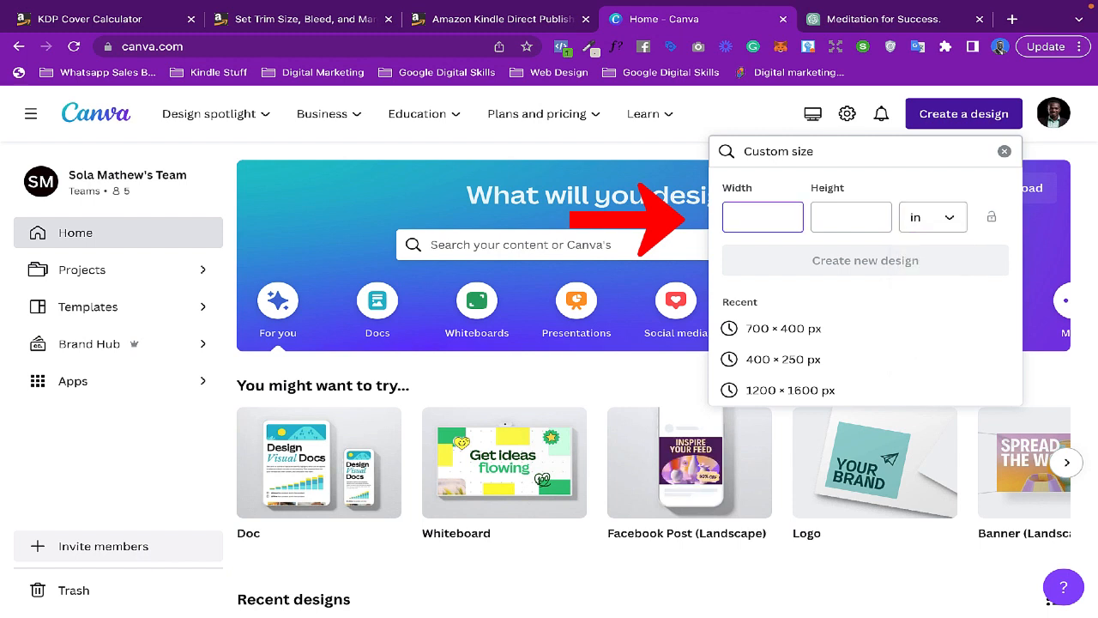
pyautogui.write('12')
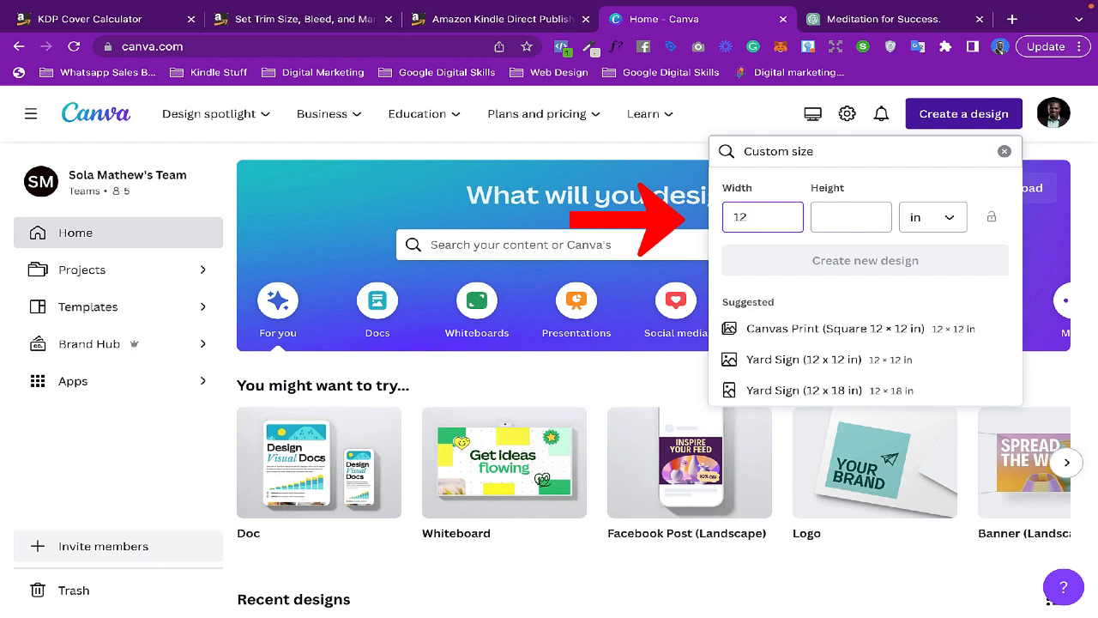
pyautogui.write('.4')
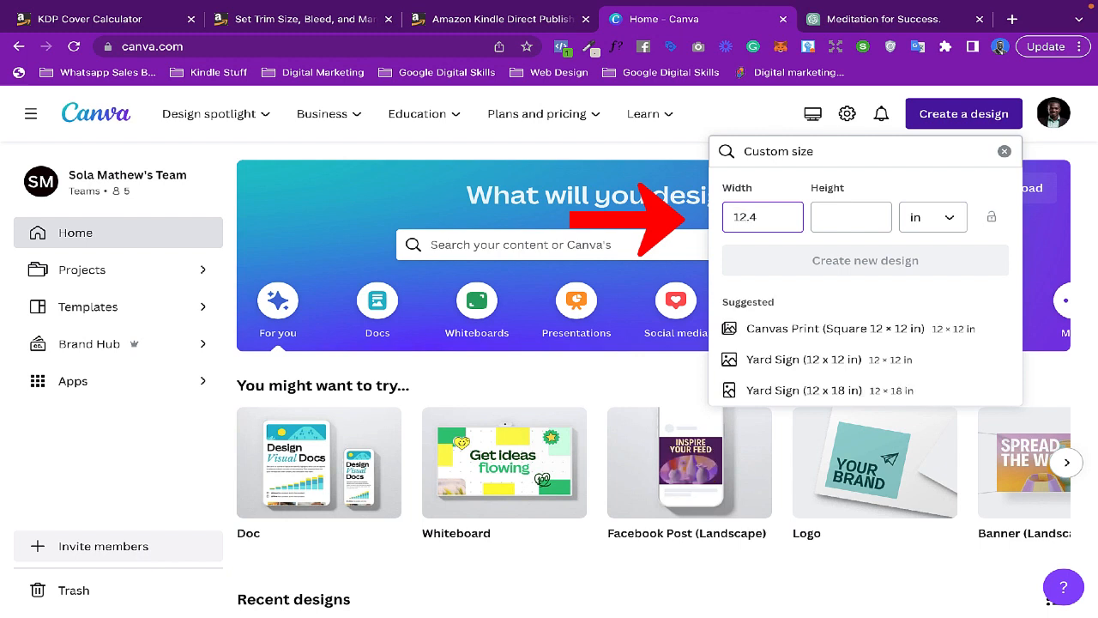
pyautogui.write('98')
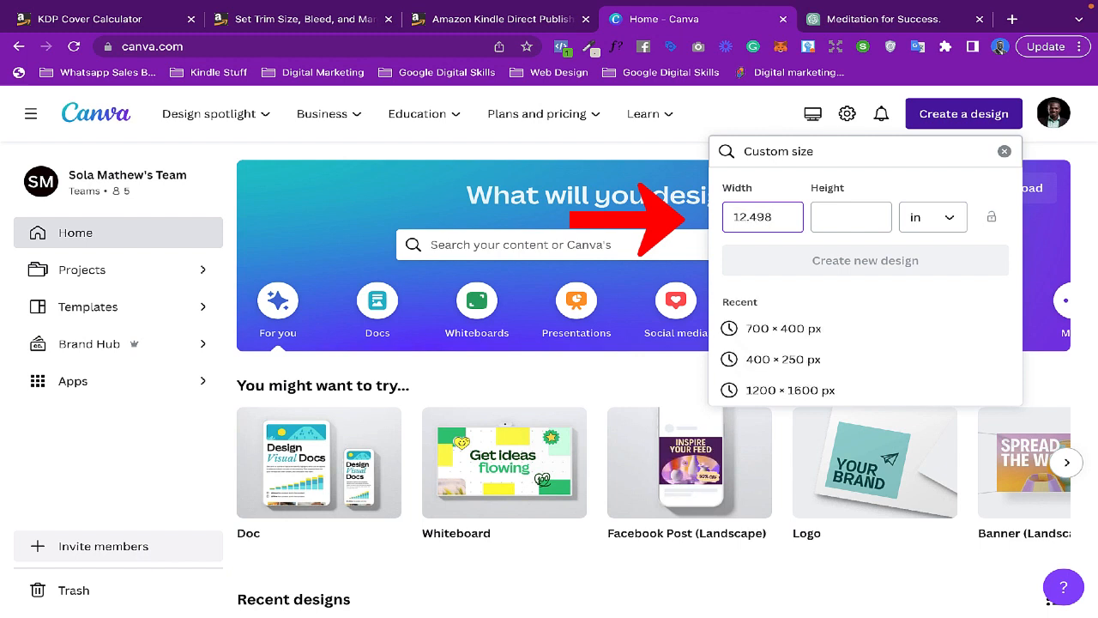
pyautogui.press('Tab')
pyautogui.write('9.2')
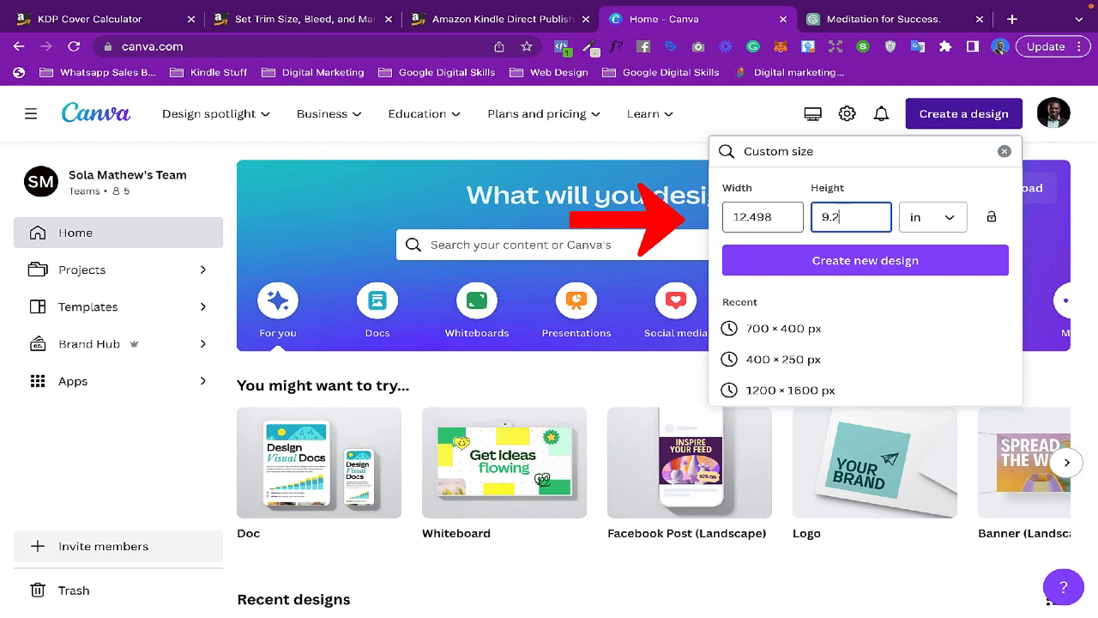
pyautogui.write('50')
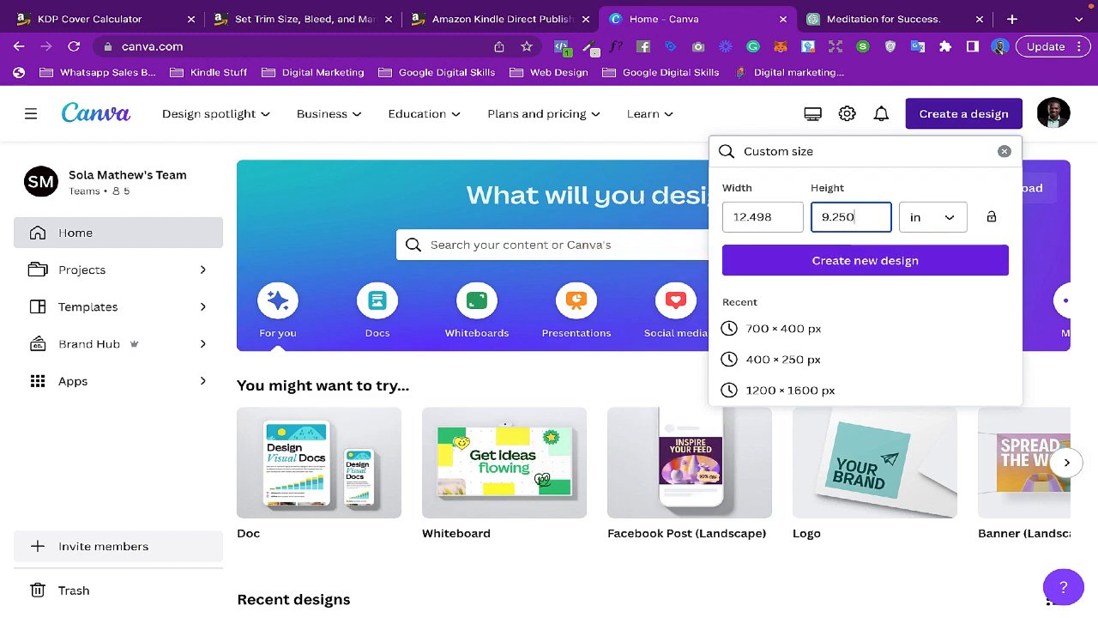
pyautogui.press('Return')
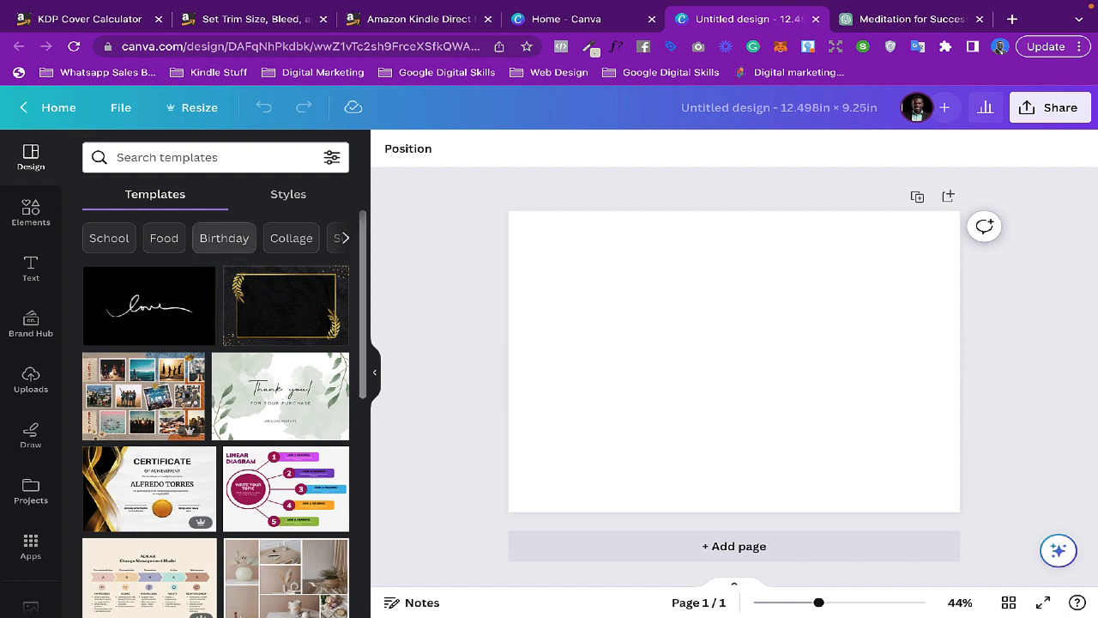
# Step: Upload the template image PAPERBACK_6.000x9.000_110_BW_WHITE_en_US.png to the design's media
pyautogui.click(31, 211)
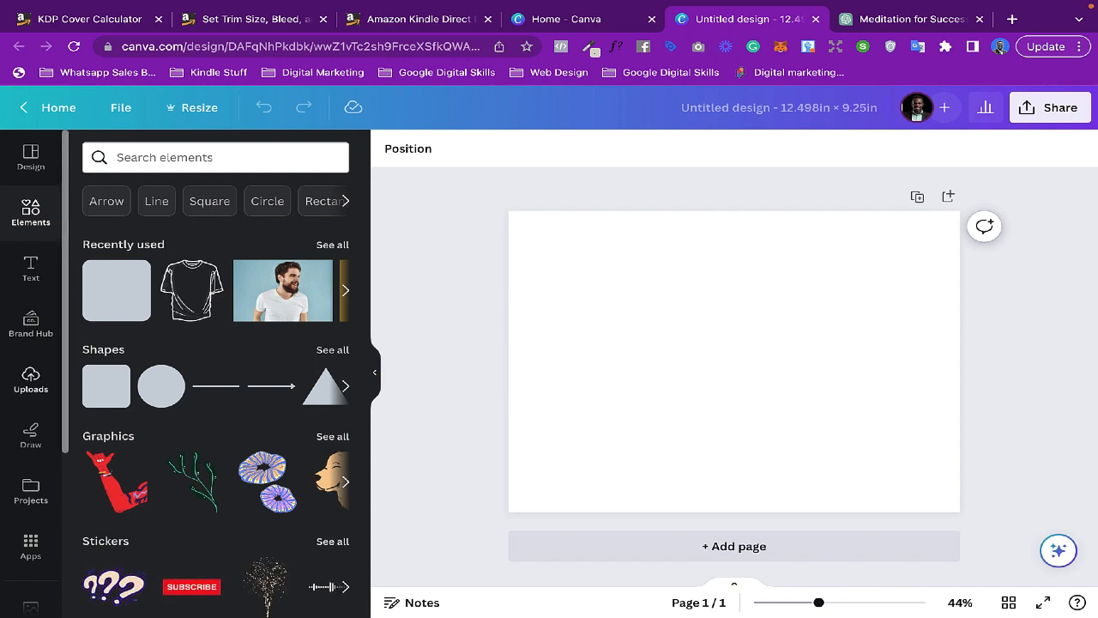
pyautogui.click(31, 380)
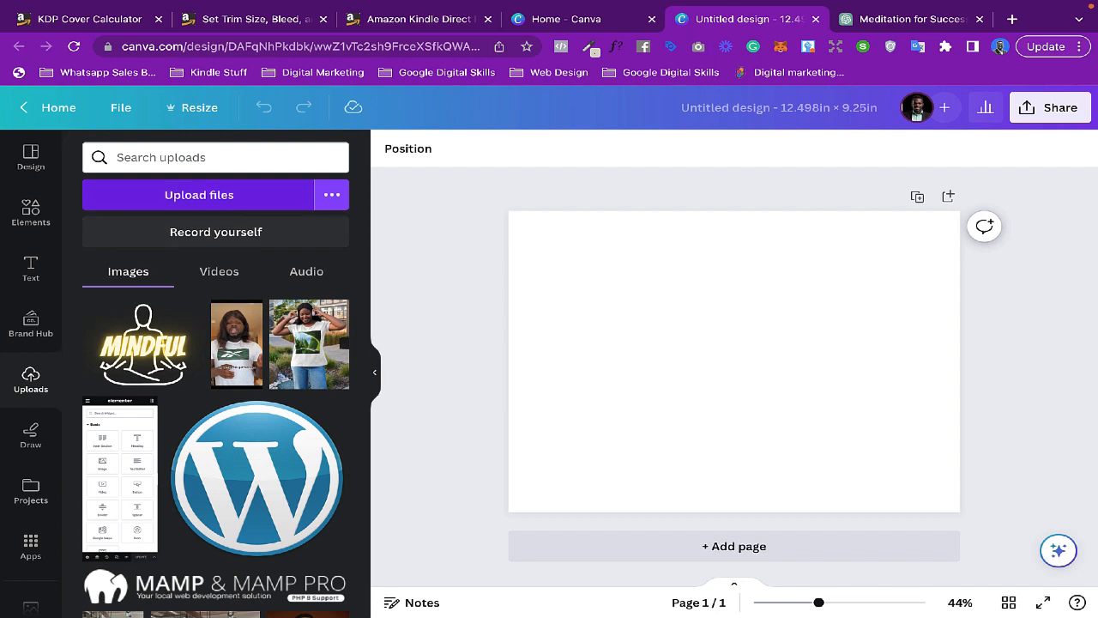
pyautogui.click(199, 195)
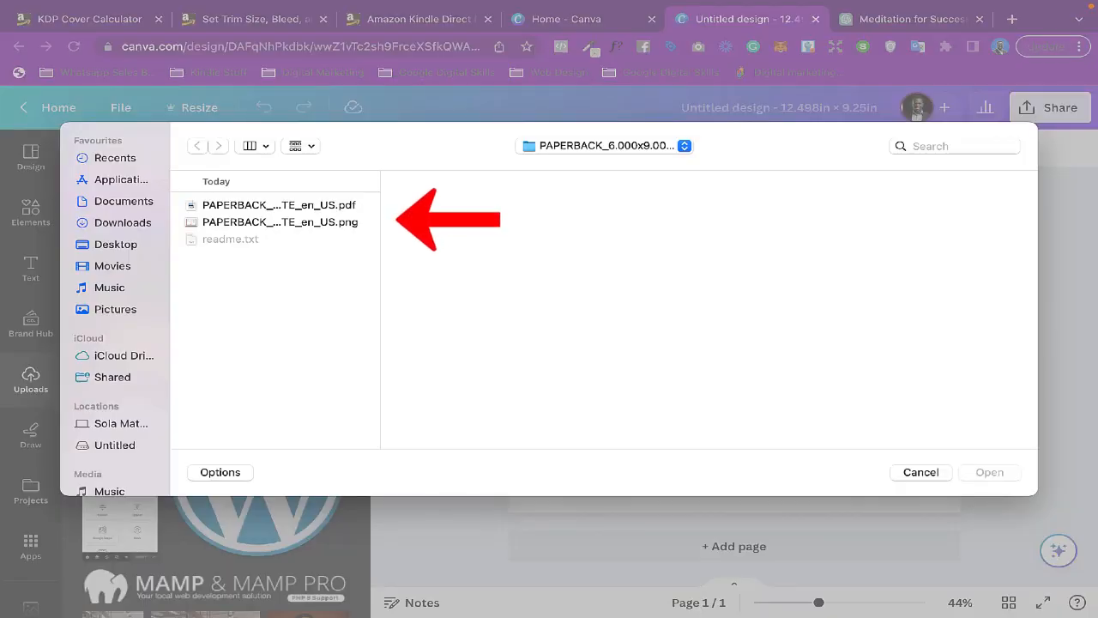
pyautogui.click(280, 222)
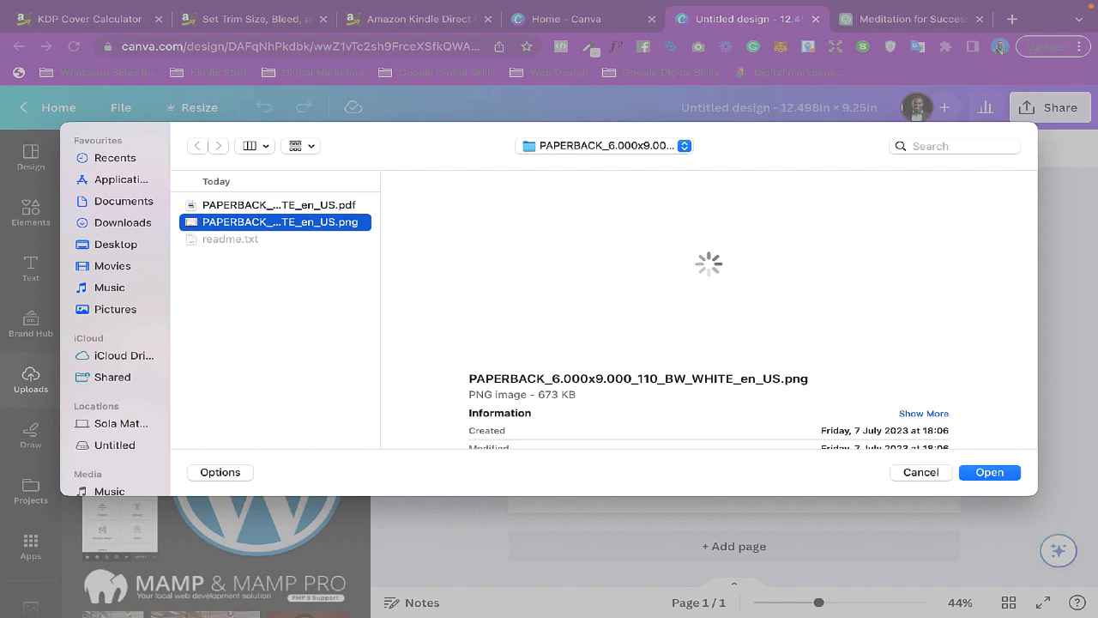
pyautogui.click(989, 473)
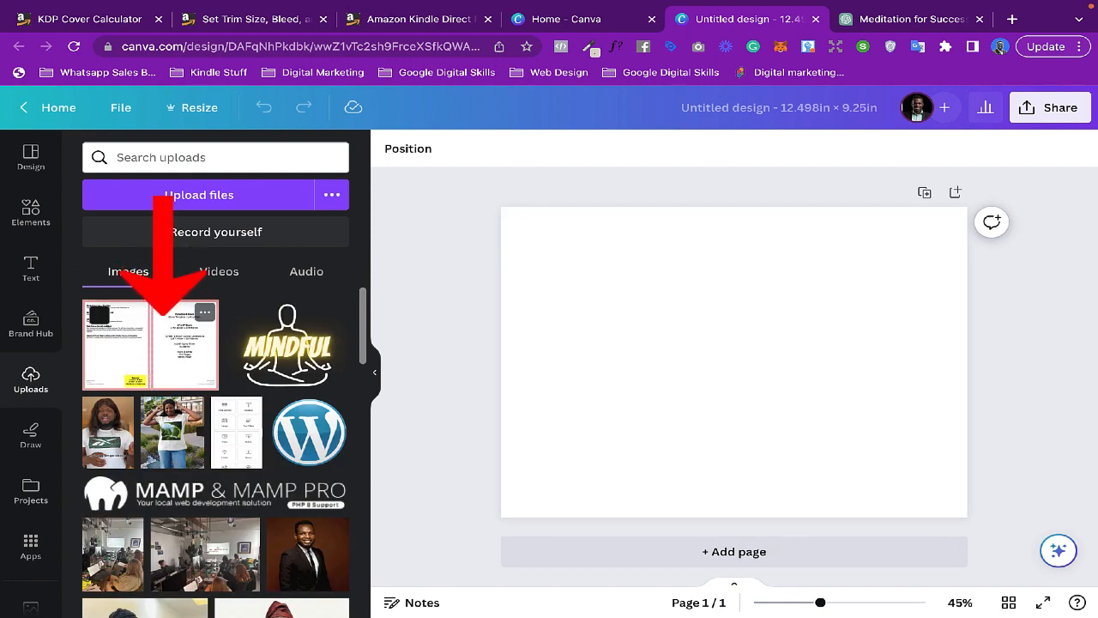
# Step: Place the uploaded cover template on the blank page and enlarge it to fill the whole page
pyautogui.click(150, 343)
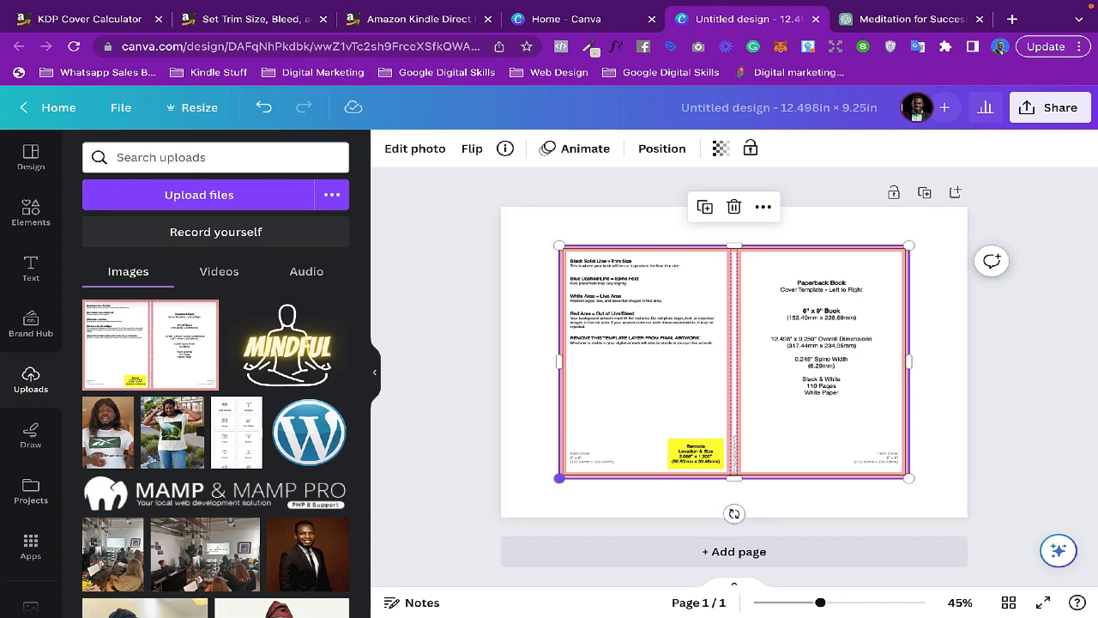
pyautogui.moveTo(559, 477); pyautogui.dragTo(501, 516)
pyautogui.moveTo(820, 603); pyautogui.dragTo(827, 603)
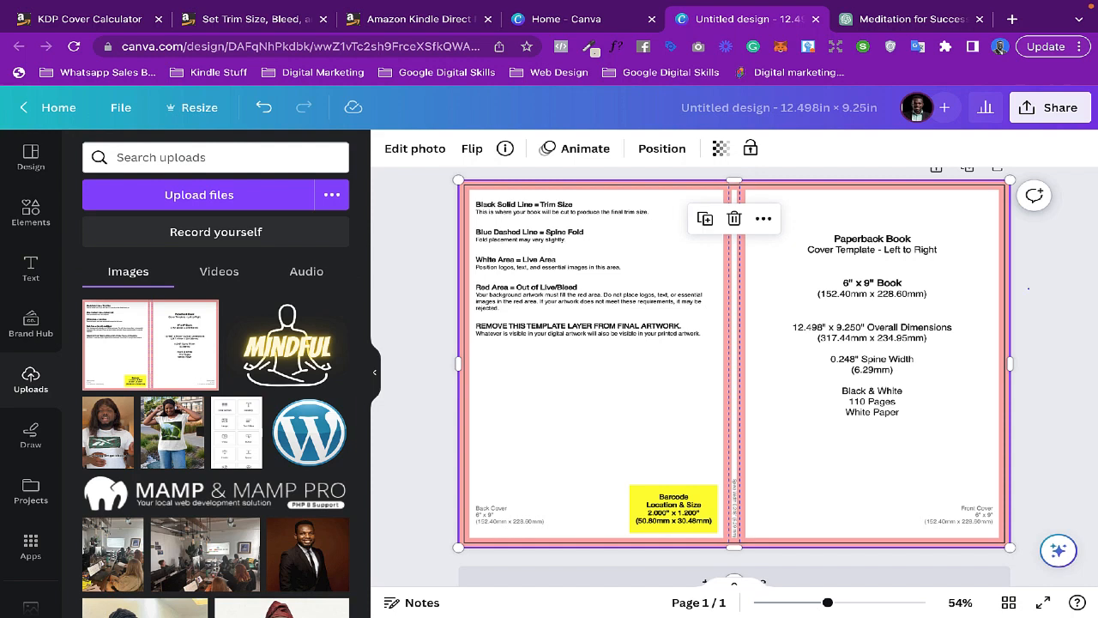
pyautogui.click(1029, 289)
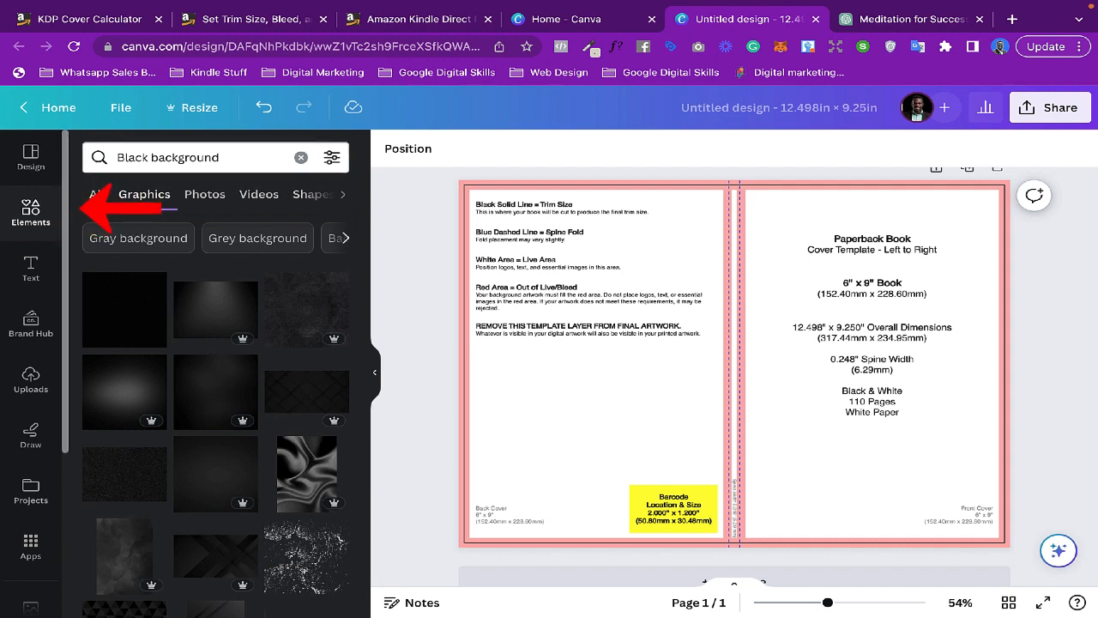
# Step: Find a "Black background" graphic with a diagonal diamond pattern, add it and enlarge it to cover the whole page
pyautogui.click(225, 158)
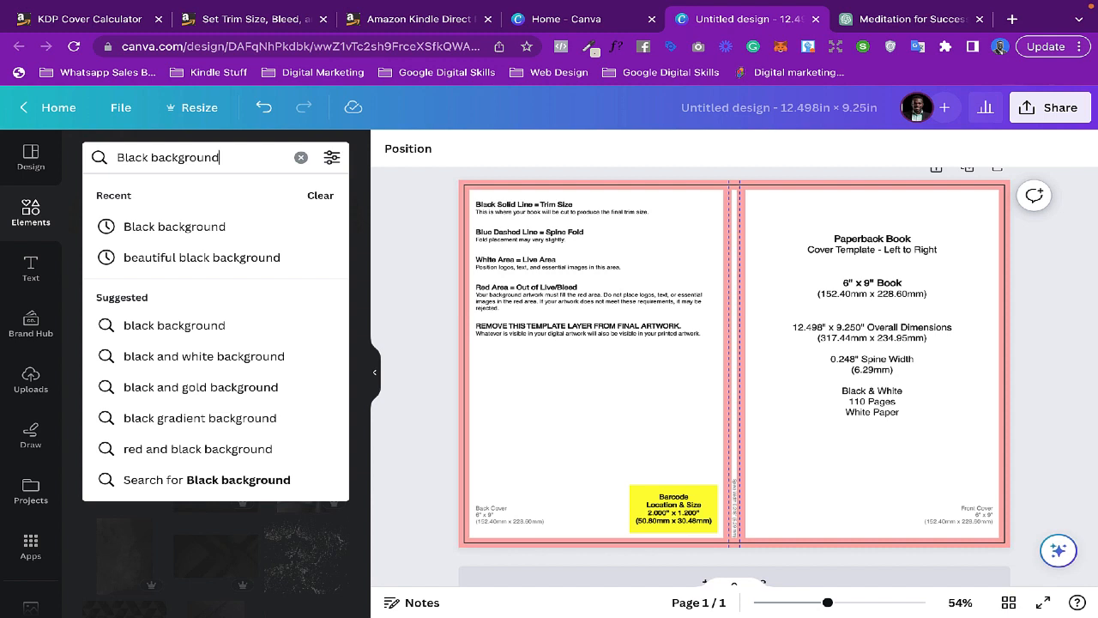
pyautogui.press('Return')
pyautogui.scroll(-2, 216, 386)
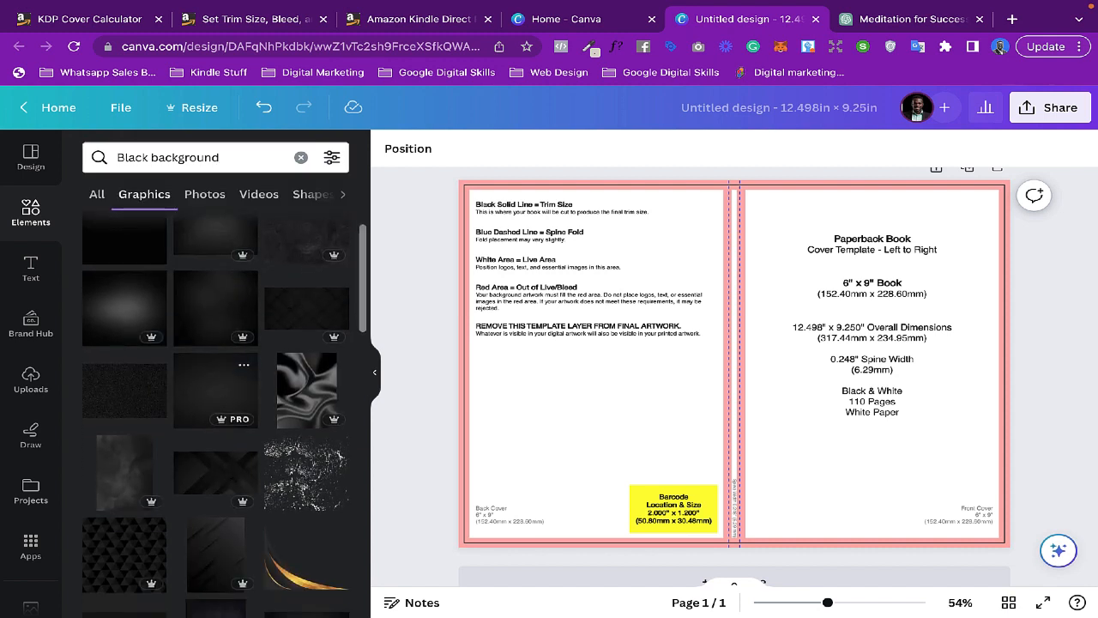
pyautogui.scroll(-3, 216, 411)
pyautogui.scroll(5, 216, 411)
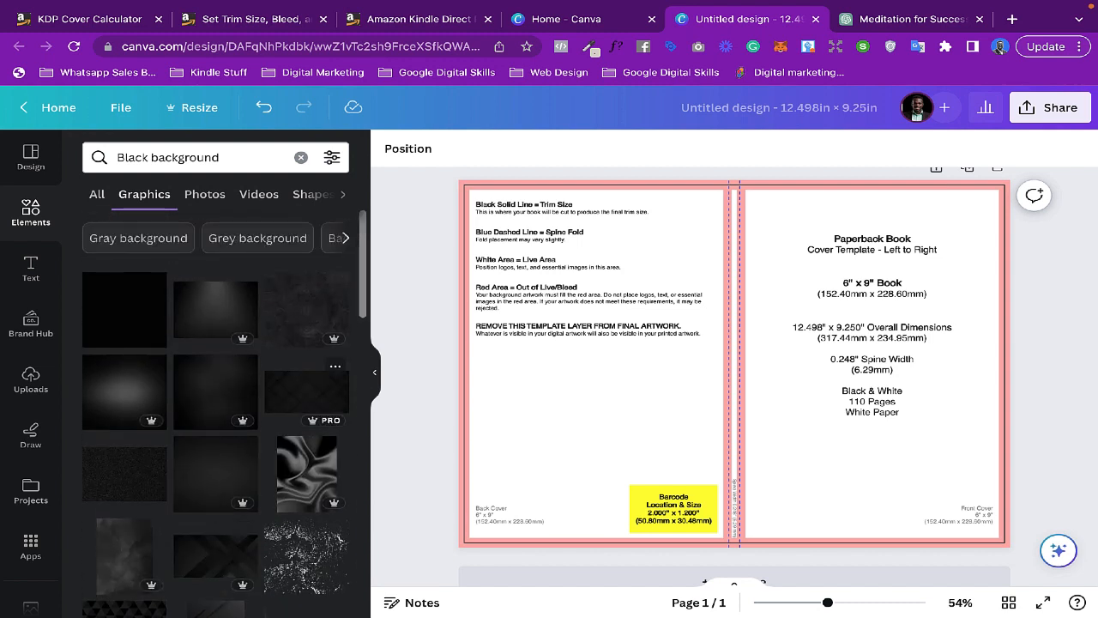
pyautogui.click(306, 390)
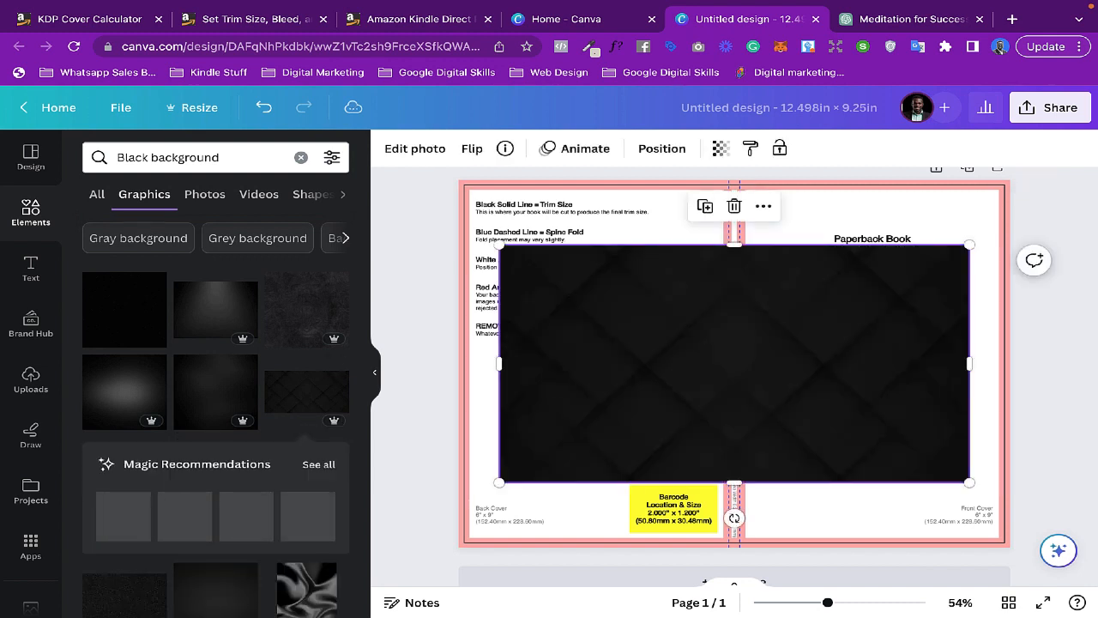
pyautogui.moveTo(969, 482); pyautogui.dragTo(1097, 556)
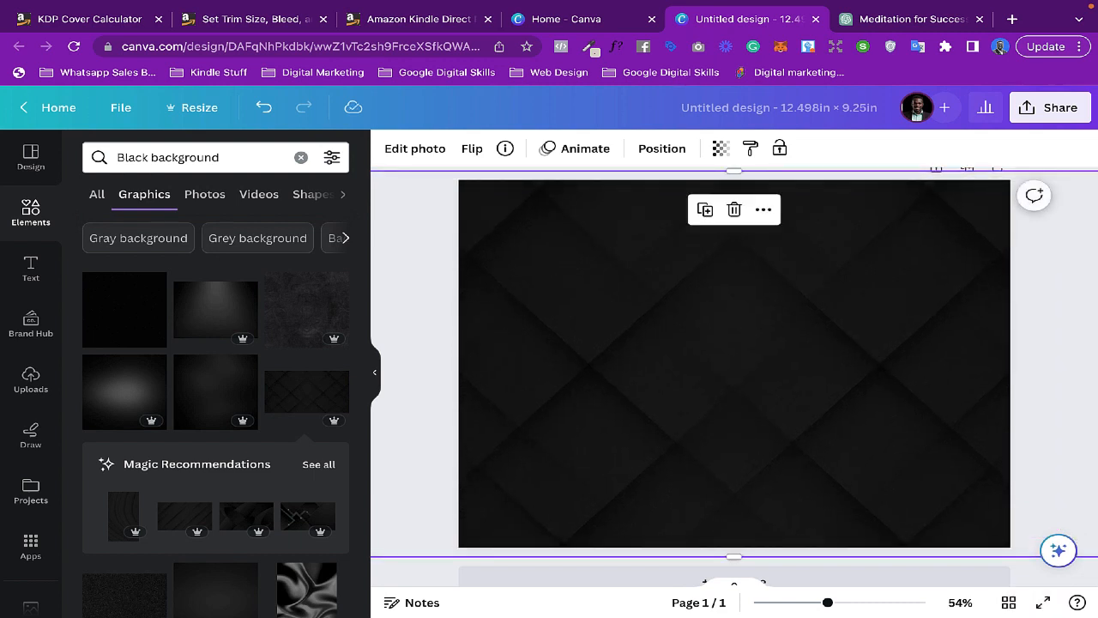
pyautogui.press('Escape')
# Step: Set the black background's transparency to 65 so the cover template shows through
pyautogui.click(860, 359)
pyautogui.click(721, 148)
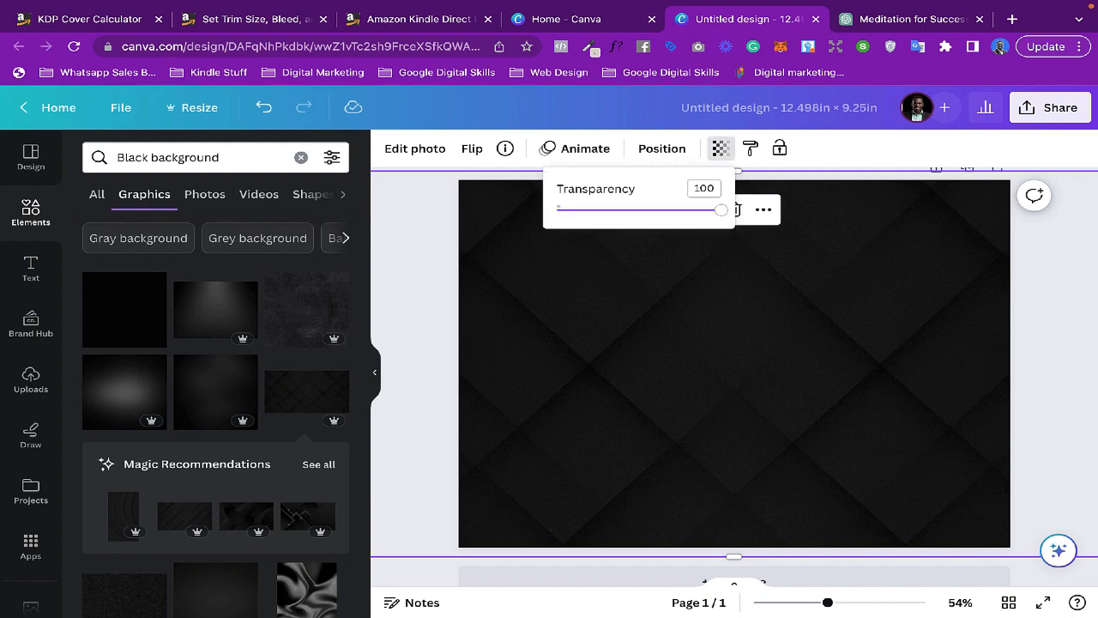
pyautogui.moveTo(721, 210); pyautogui.dragTo(695, 209)
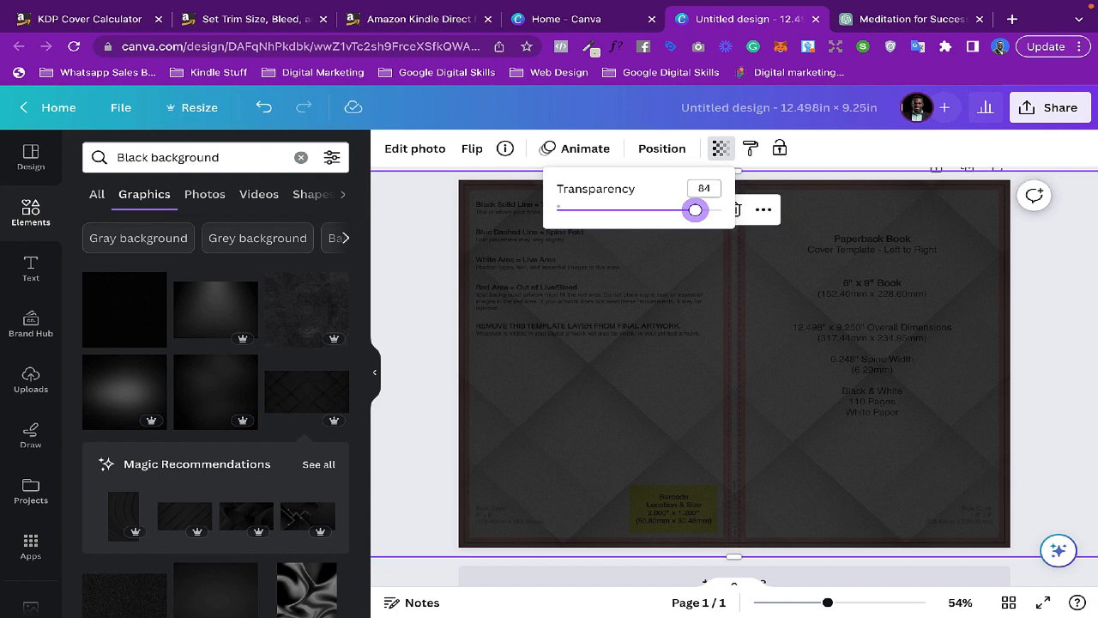
pyautogui.moveTo(695, 209); pyautogui.dragTo(663, 209)
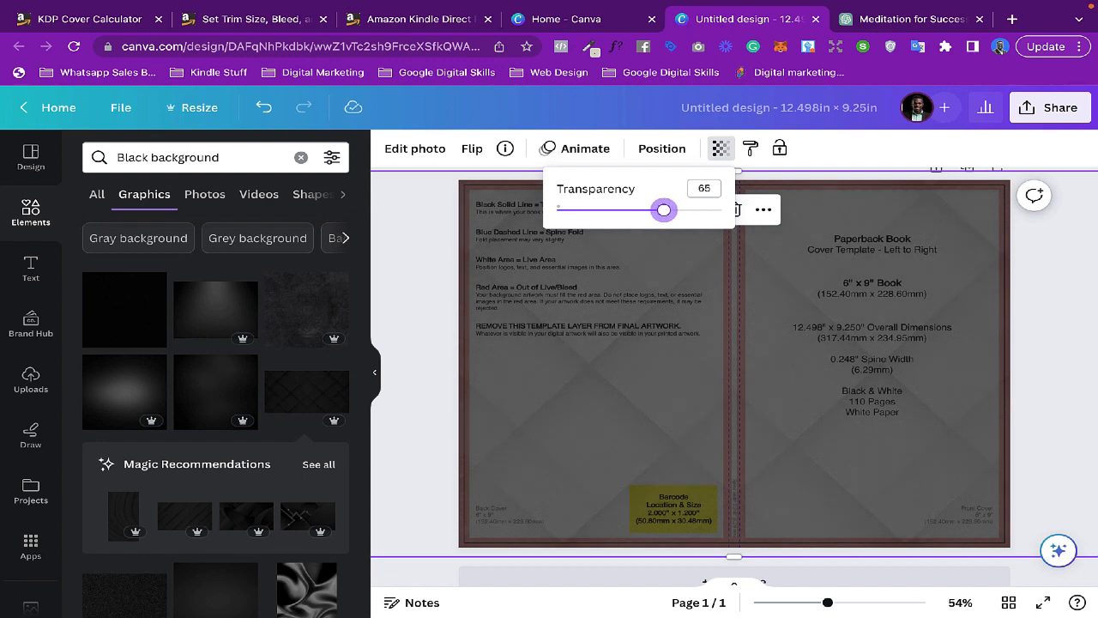
pyautogui.press('Escape')
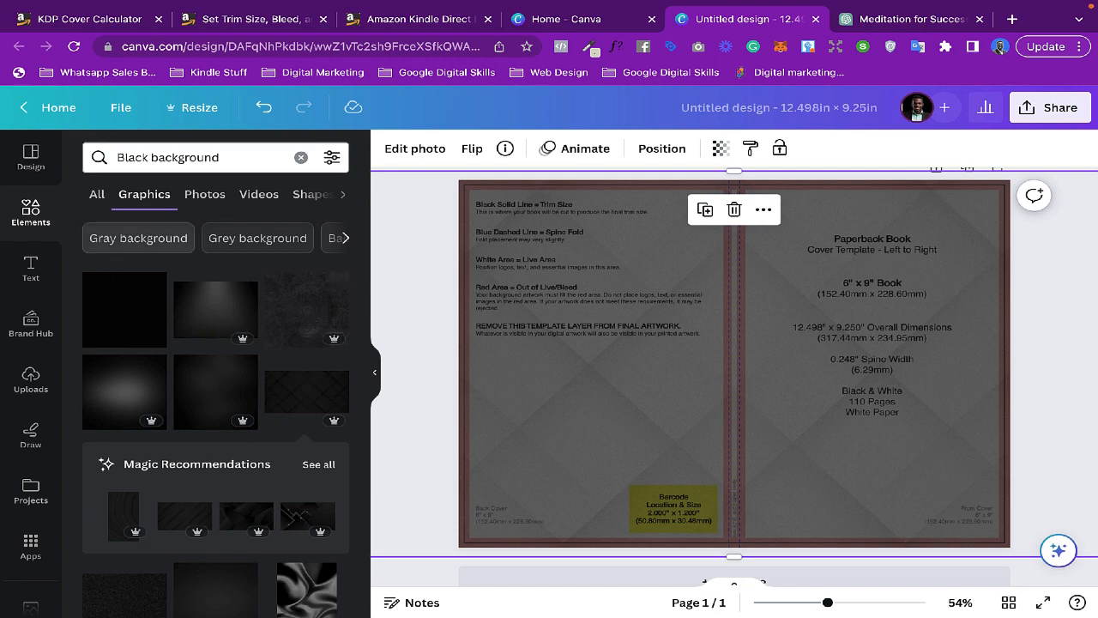
# Step: Search the graphics for "meditate background" and add the golden mandala to the centre of the page
pyautogui.moveTo(225, 158); pyautogui.dragTo(115, 158)
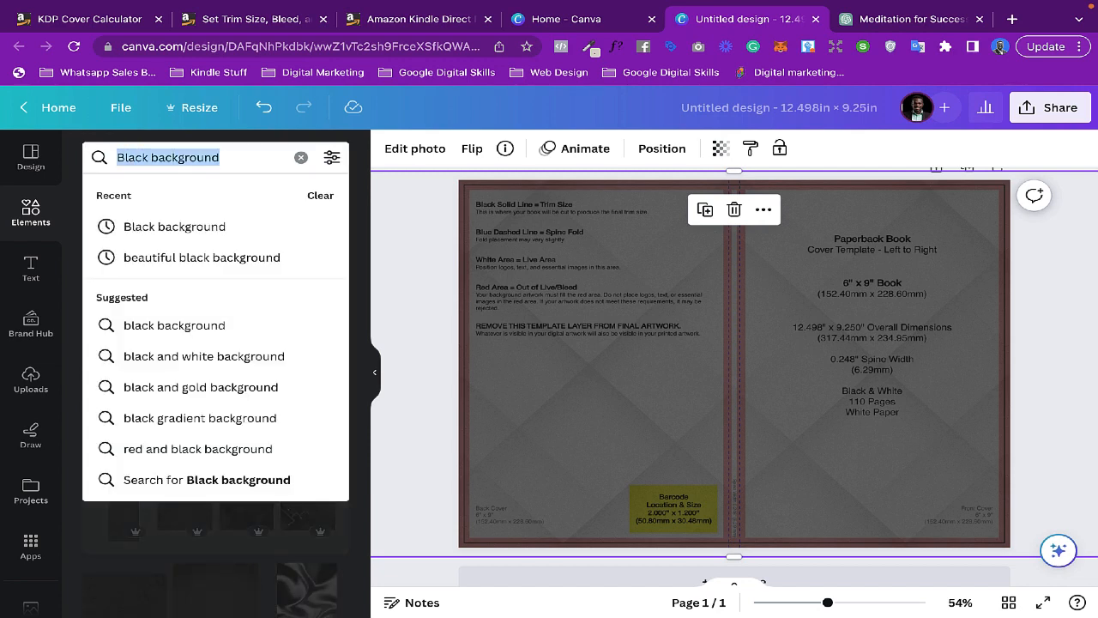
pyautogui.write('beaut')
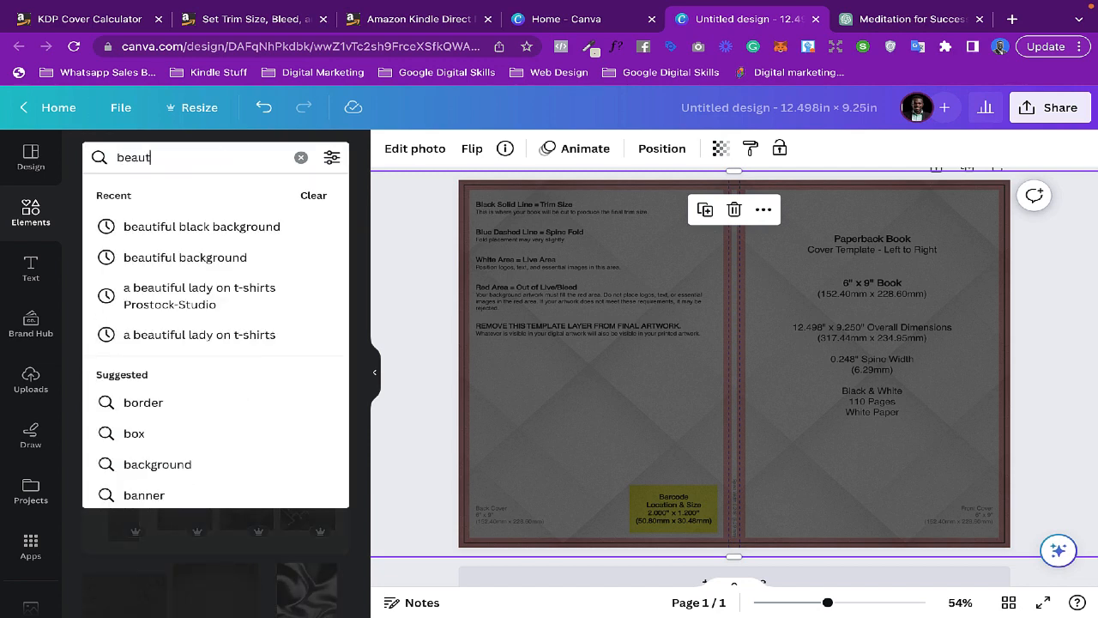
pyautogui.write('iful')
pyautogui.press('BackSpace')
pyautogui.press('BackSpace')
pyautogui.press('BackSpace')
pyautogui.press('BackSpace')
pyautogui.press('BackSpace')
pyautogui.press('BackSpace')
pyautogui.press('BackSpace')
pyautogui.press('BackSpace')
pyautogui.press('BackSpace')
pyautogui.write('me')
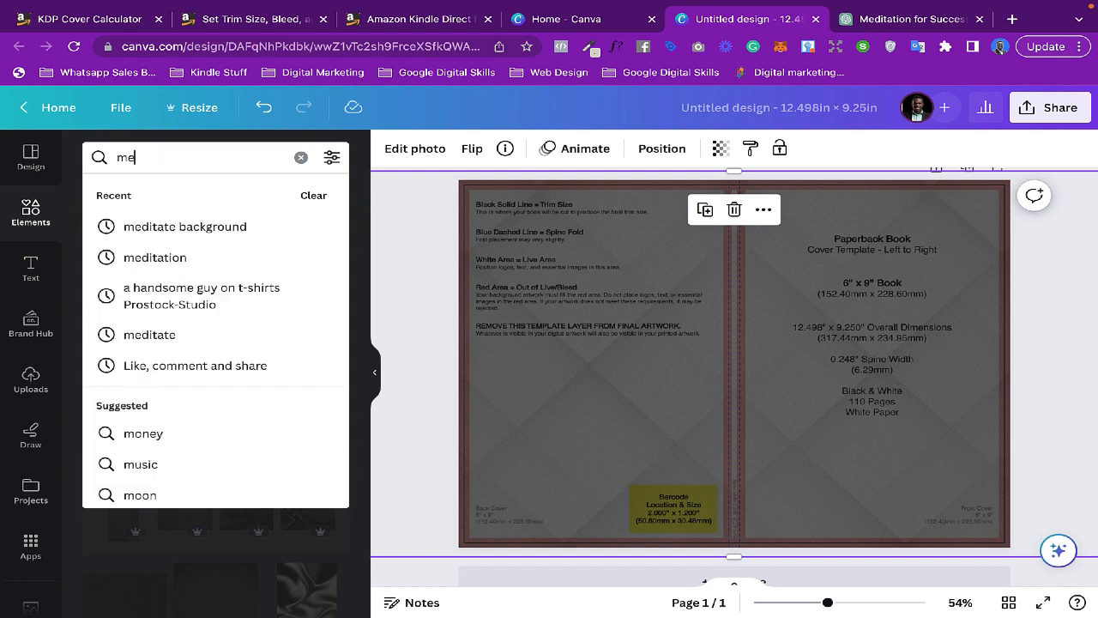
pyautogui.write('ditate')
pyautogui.press('Down')
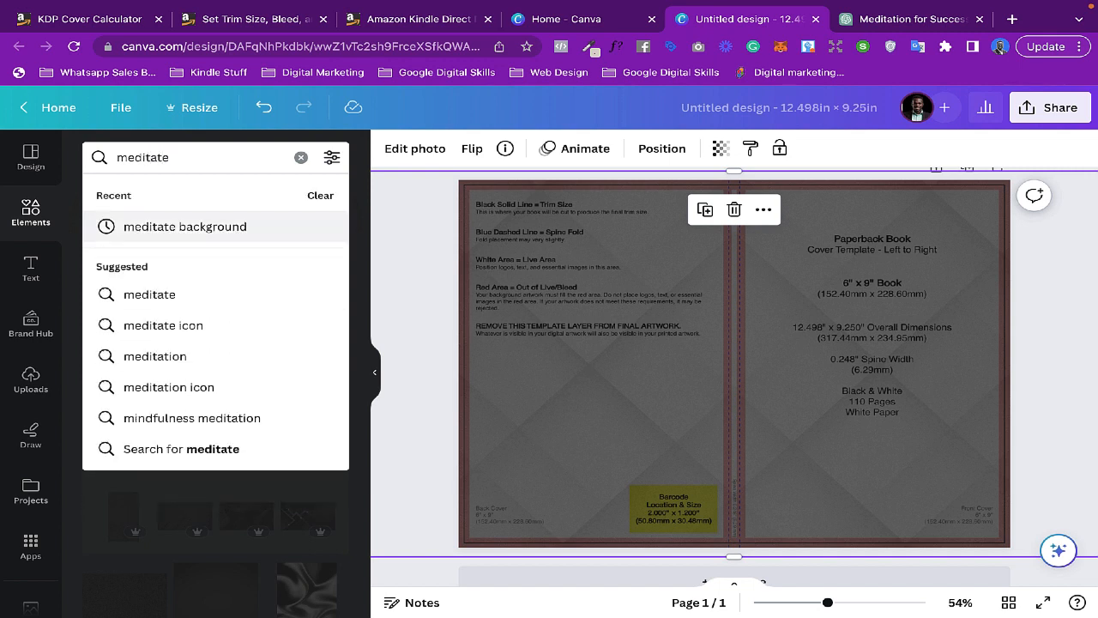
pyautogui.press('Return')
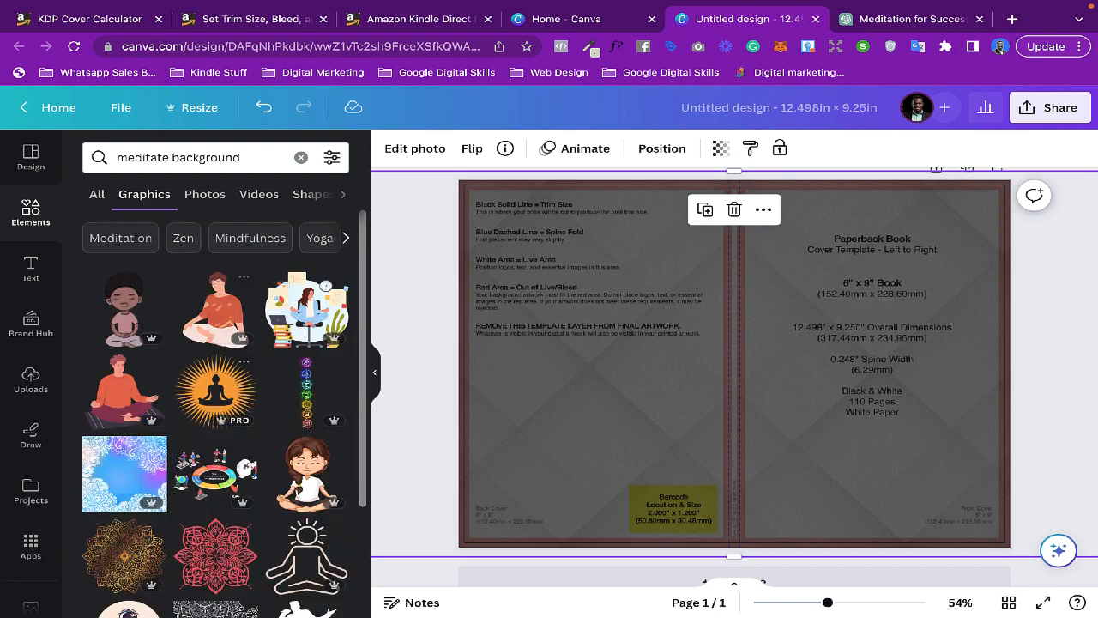
pyautogui.scroll(-2, 215, 258)
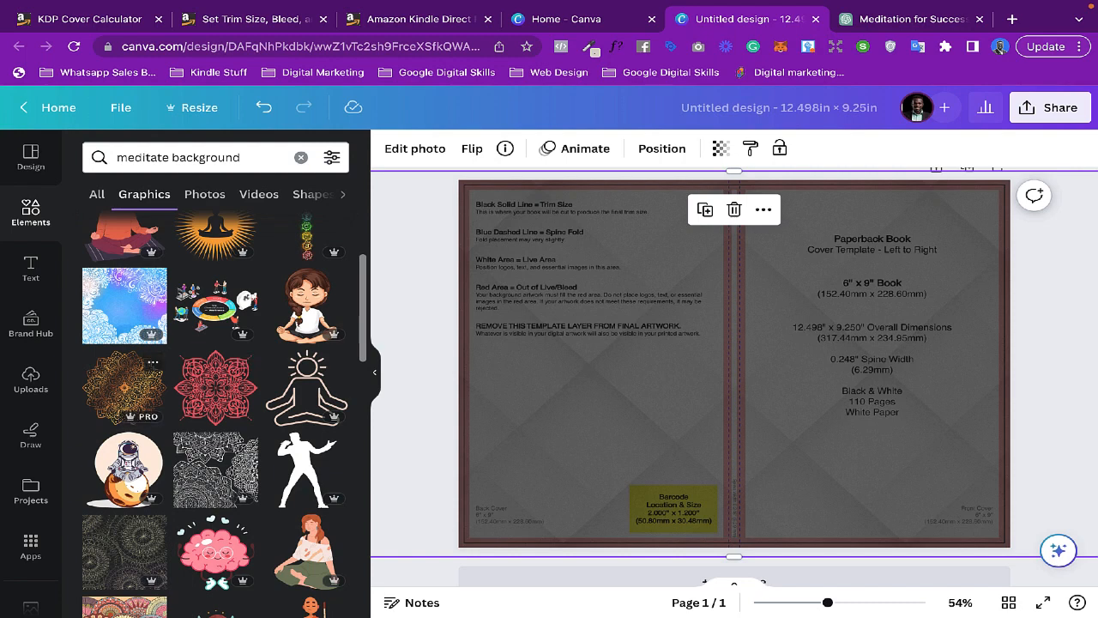
pyautogui.click(125, 386)
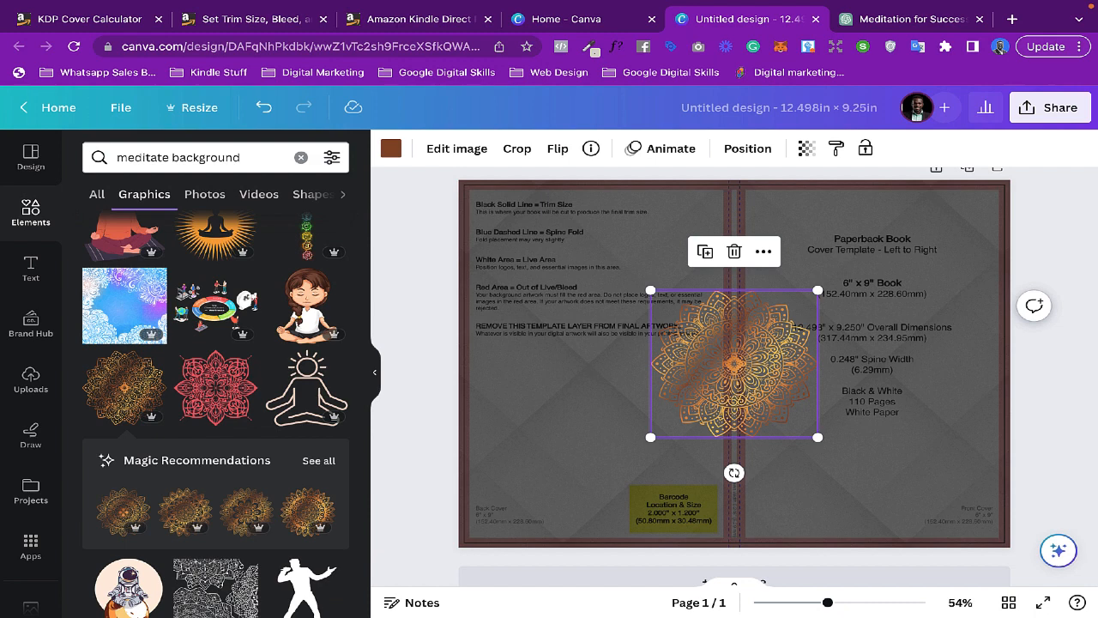
# Step: Move the golden mandala to the upper middle of the front cover and shrink it slightly
pyautogui.moveTo(733, 364); pyautogui.dragTo(871, 301)
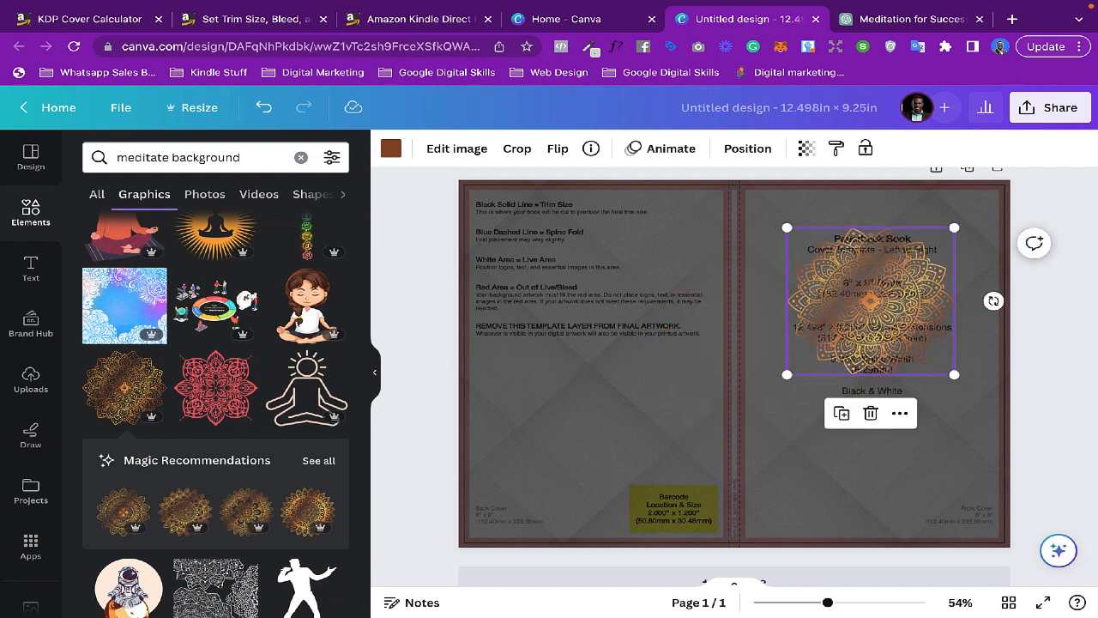
pyautogui.moveTo(786, 228); pyautogui.dragTo(797, 236)
pyautogui.moveTo(875, 306)
pyautogui.mouseDown()
pyautogui.moveTo(853, 306)
pyautogui.moveTo(873, 305)
pyautogui.mouseUp()
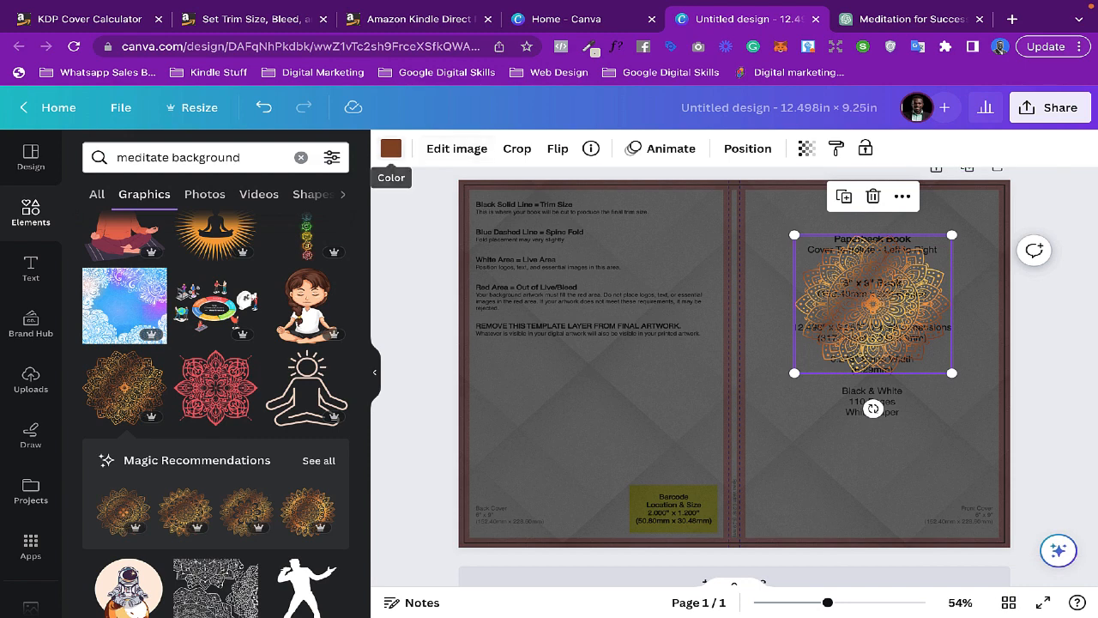
# Step: Change the mandala's brown colour to the yellow shade found by the colour search for "gold"
pyautogui.click(390, 148)
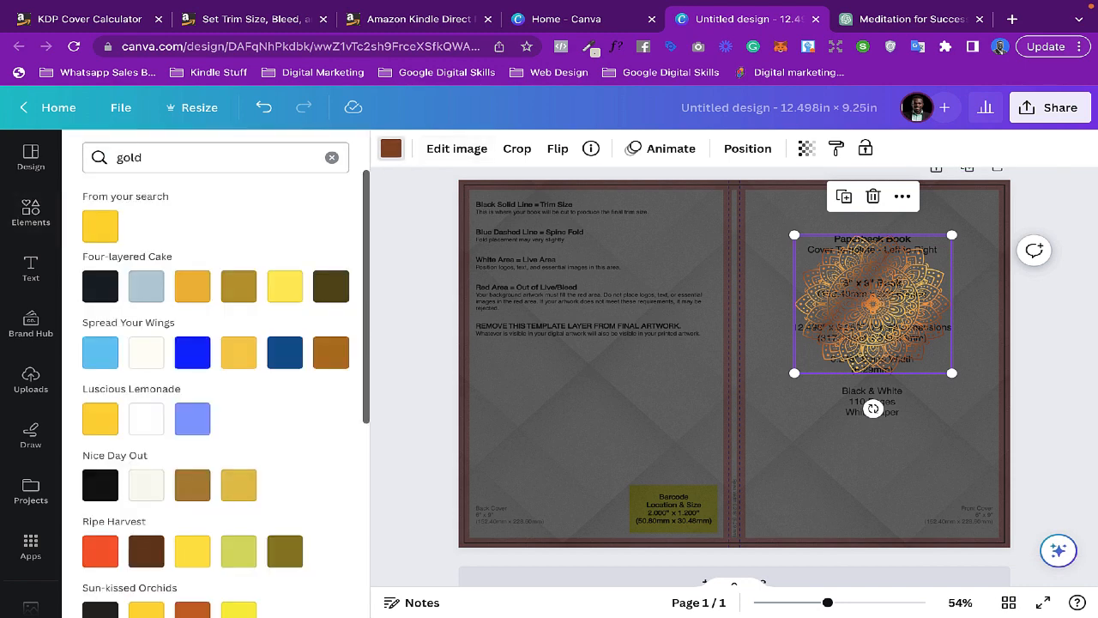
pyautogui.click(143, 157)
pyautogui.hotkey('ctrl', 'a')
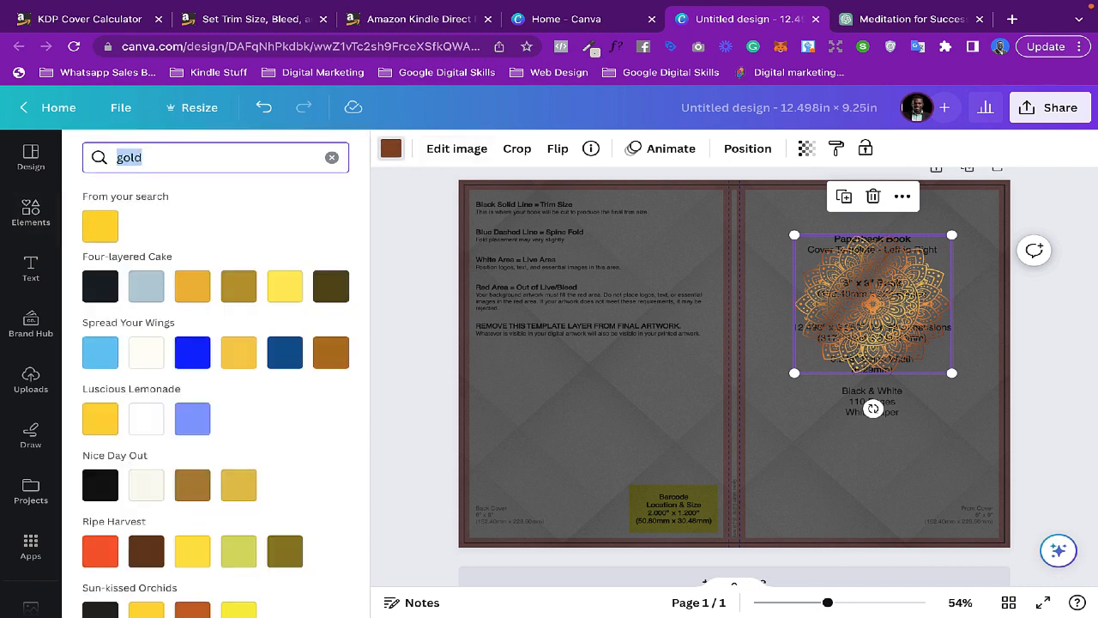
pyautogui.click(100, 226)
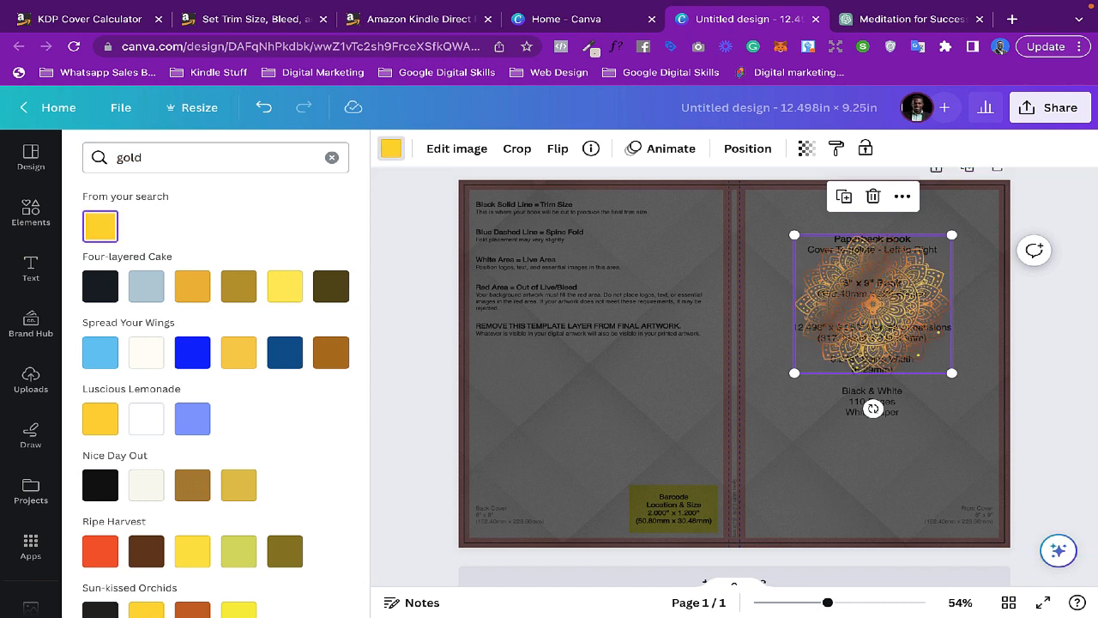
pyautogui.click(396, 272)
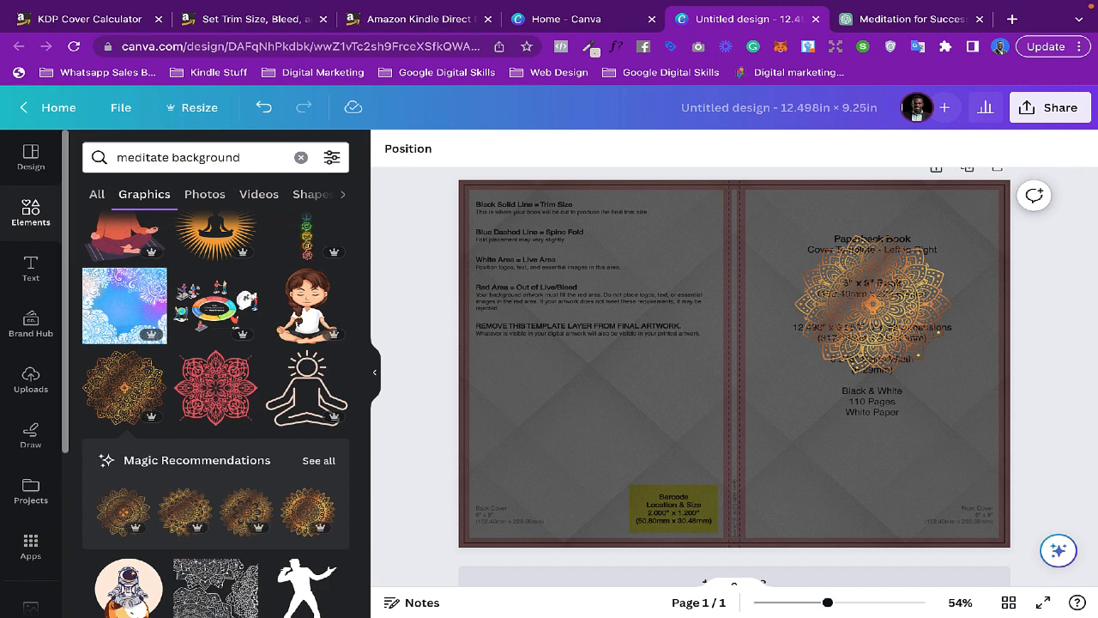
# Step: Browse the font combinations and add the "DAZZLE eau de parfum" text design to the page
pyautogui.click(30, 269)
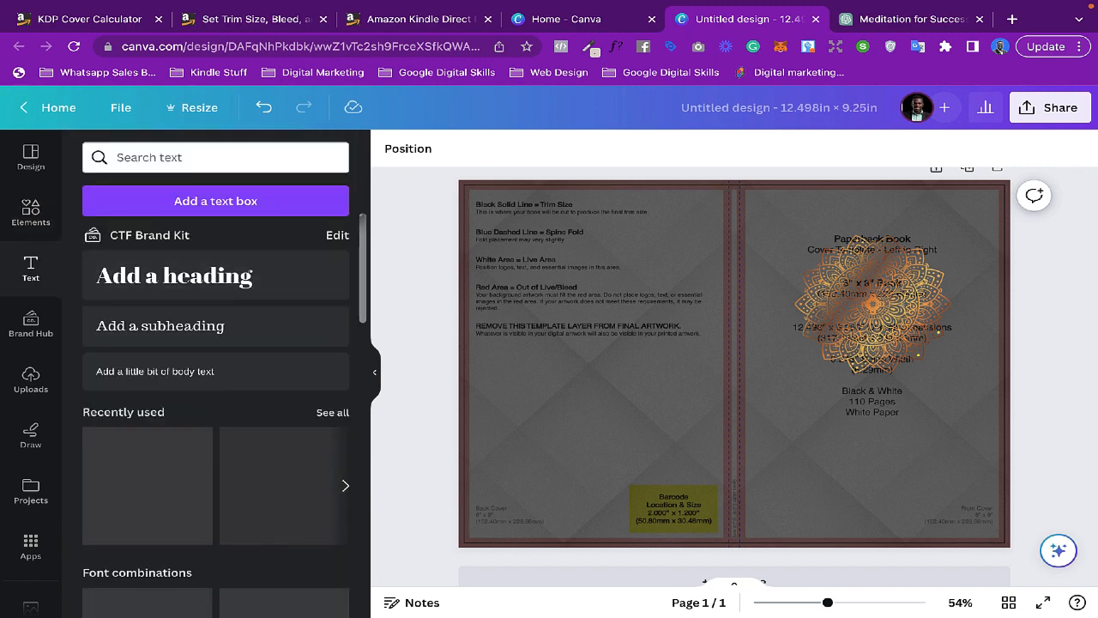
pyautogui.scroll(-5, 217, 412)
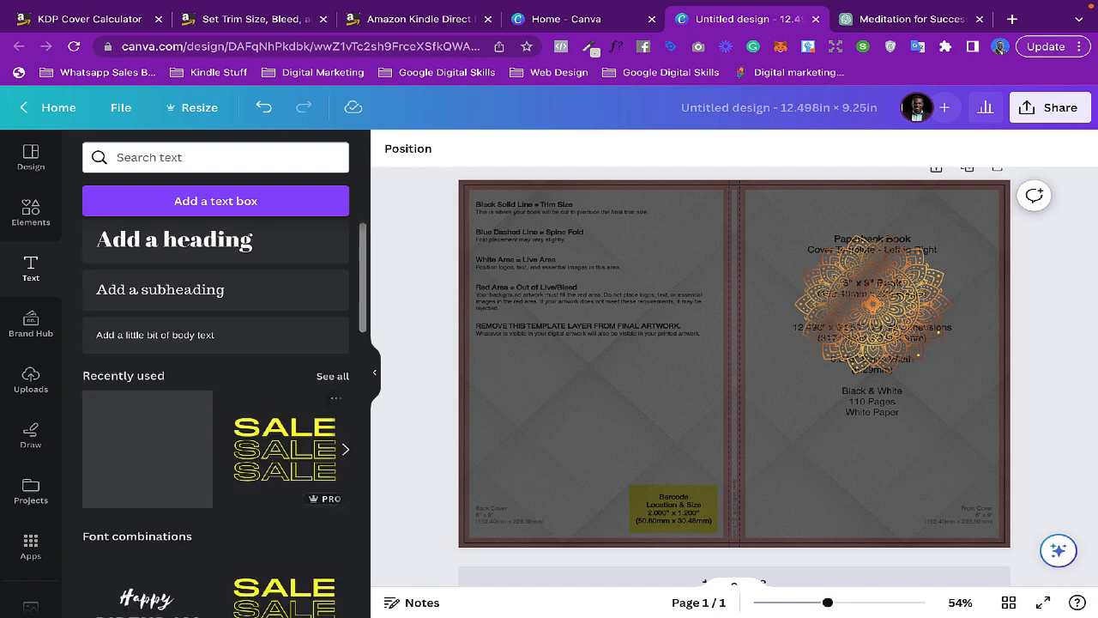
pyautogui.scroll(-5, 216, 407)
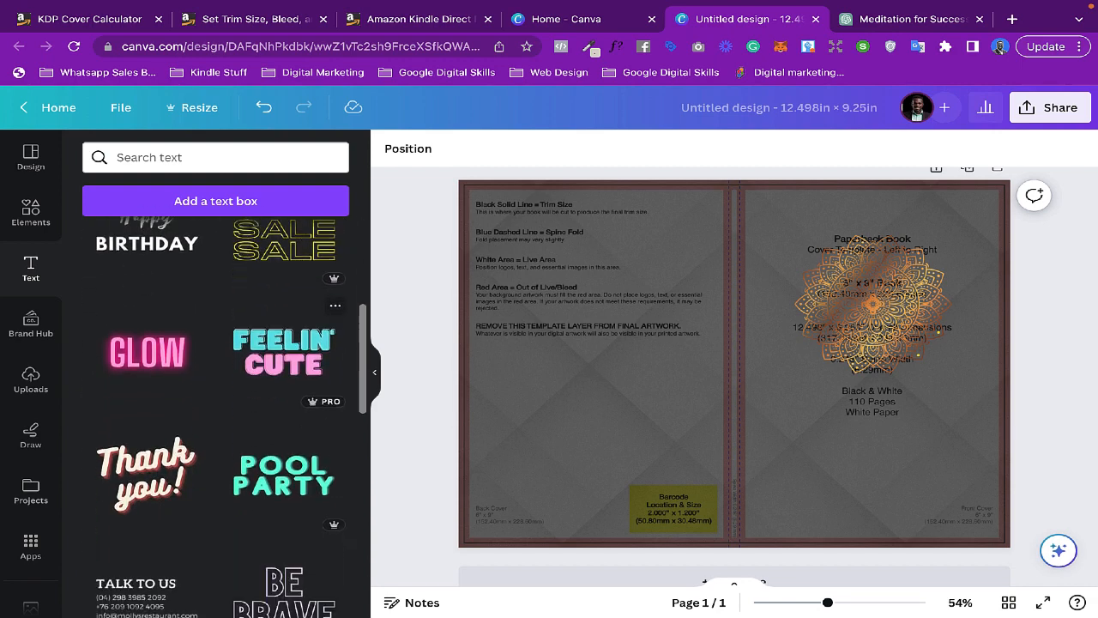
pyautogui.scroll(-3, 284, 412)
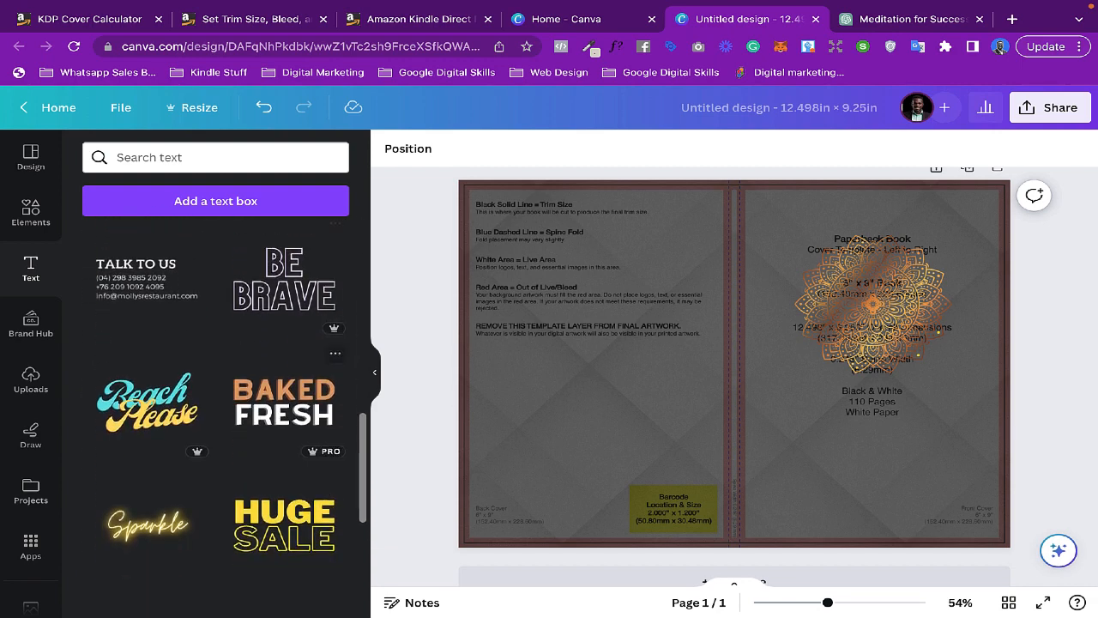
pyautogui.scroll(5, 216, 412)
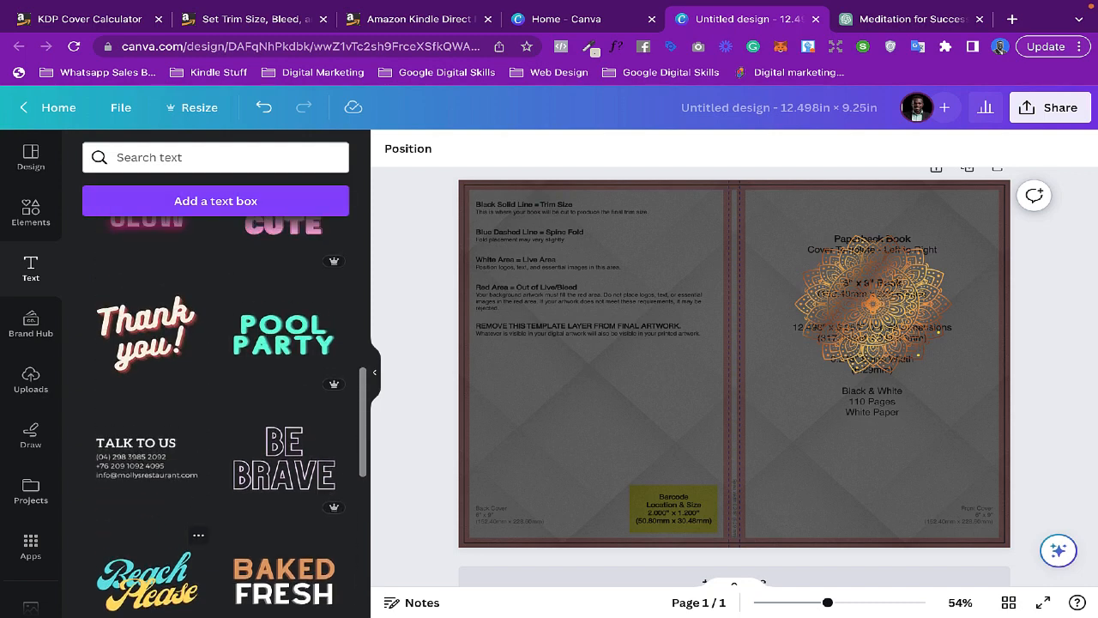
pyautogui.scroll(-8, 216, 412)
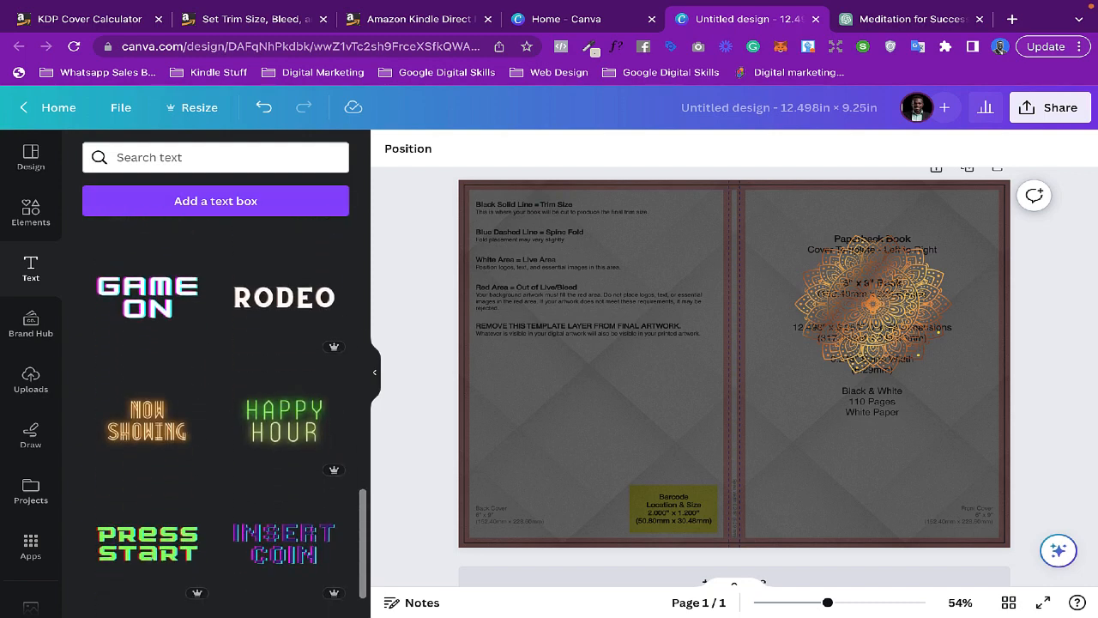
pyautogui.scroll(-5, 216, 412)
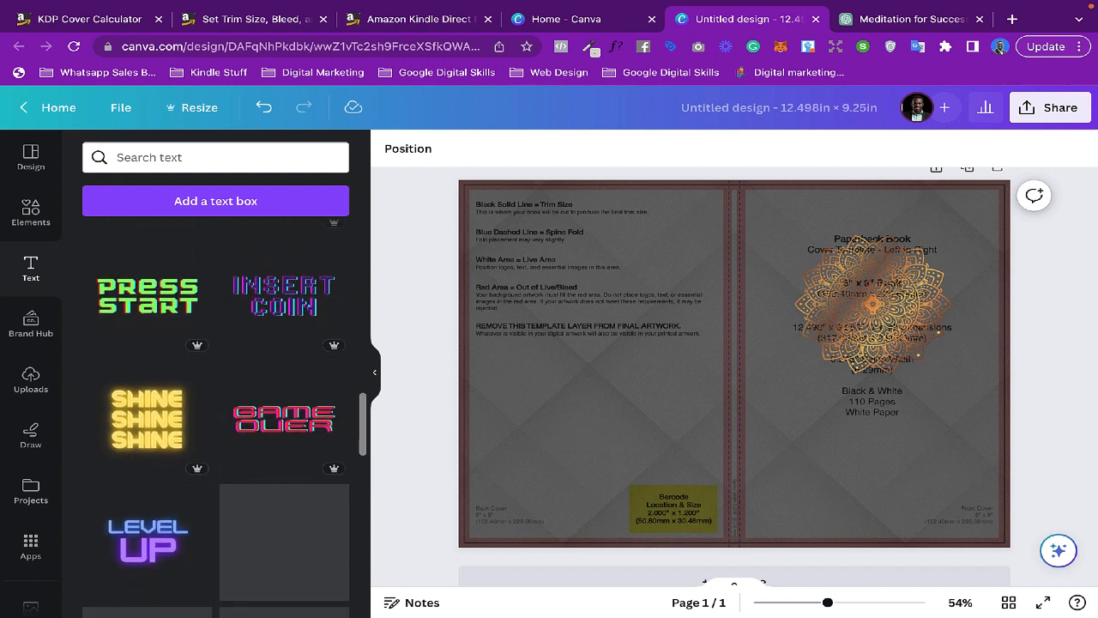
pyautogui.scroll(-4, 216, 412)
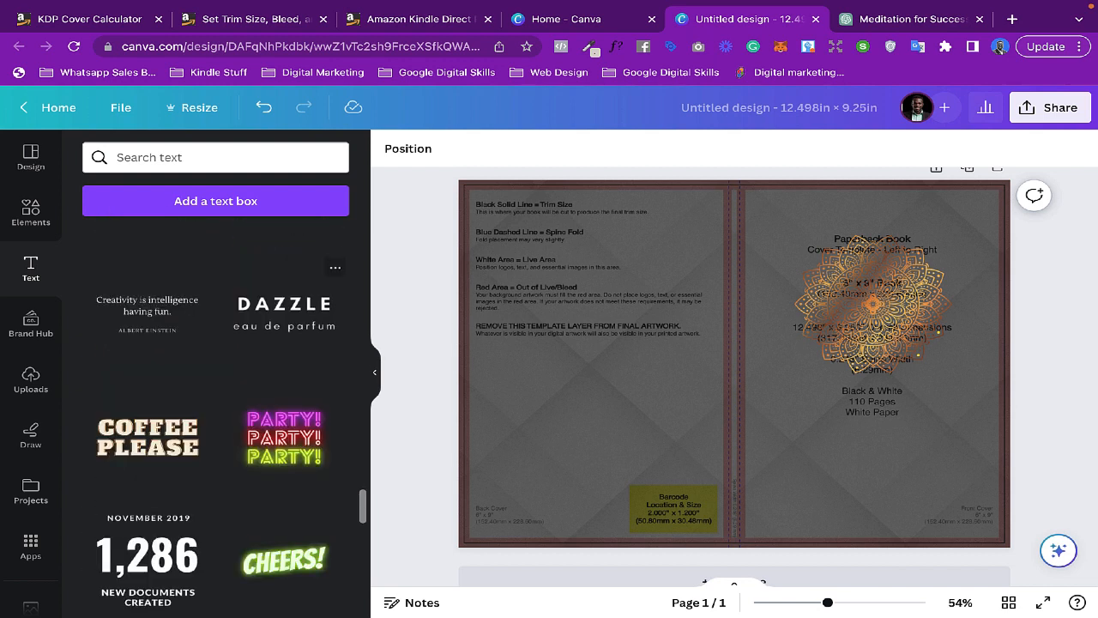
pyautogui.click(284, 314)
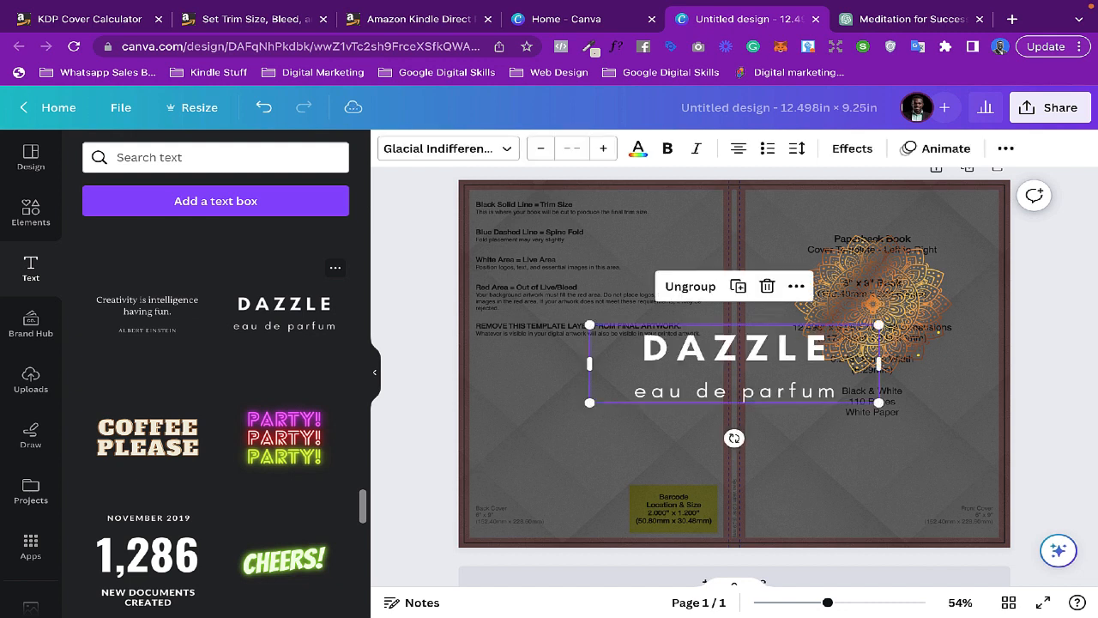
# Step: Move the DAZZLE text group below the mandala and shrink it to fit within the front cover
pyautogui.moveTo(735, 369); pyautogui.dragTo(875, 429)
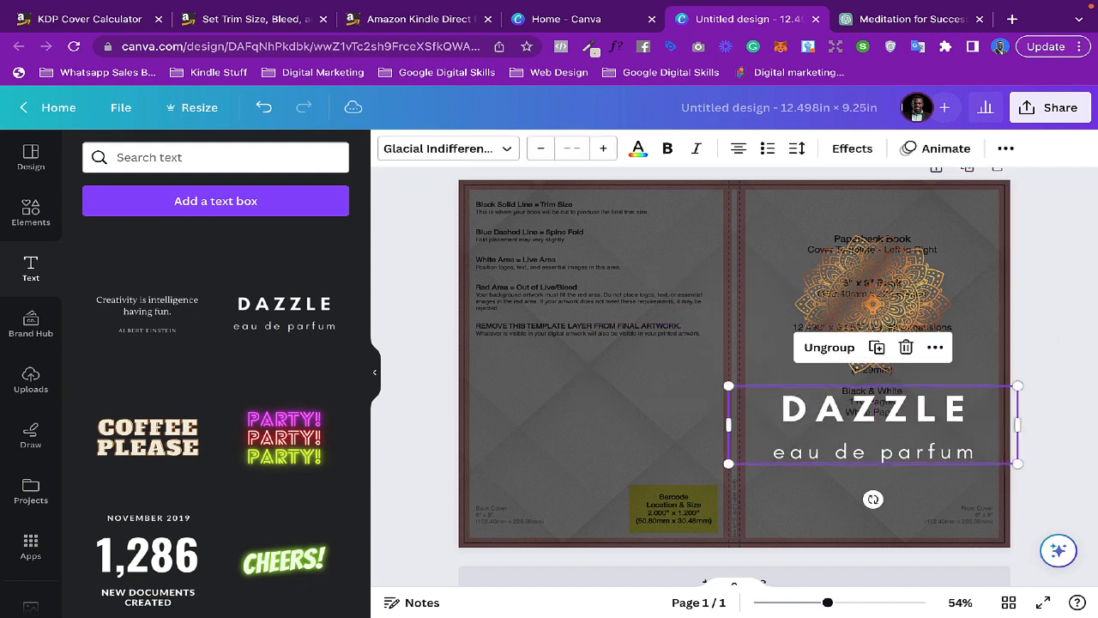
pyautogui.moveTo(729, 386); pyautogui.dragTo(771, 397)
pyautogui.moveTo(892, 429); pyautogui.dragTo(870, 420)
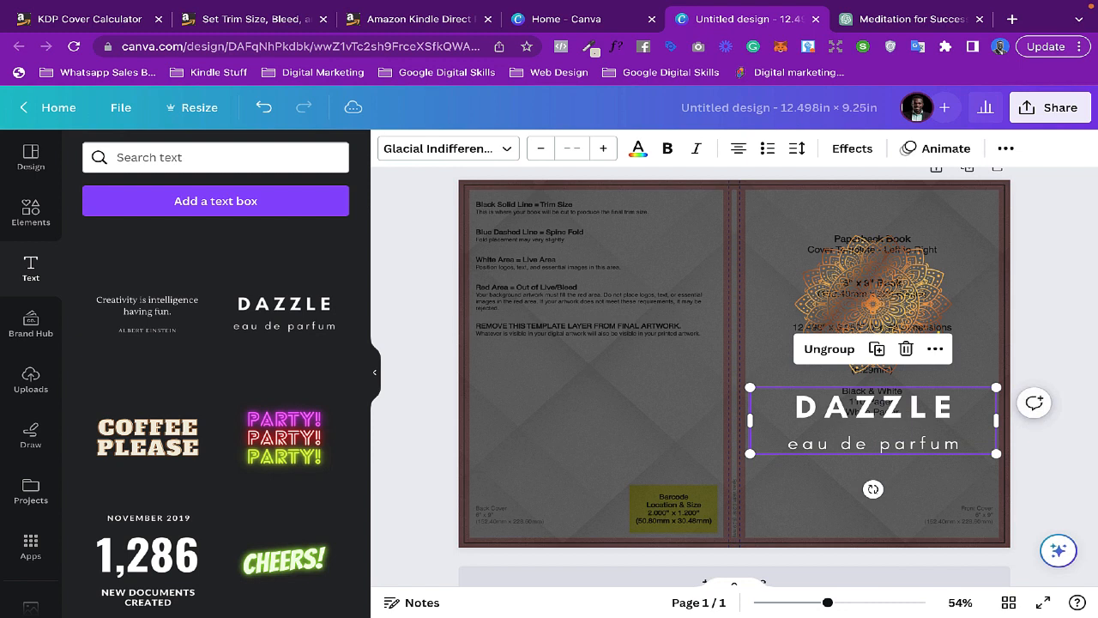
# Step: Replace the text group's heading with "MEDITATION" and its second line with "Journal"
pyautogui.doubleClick(874, 407)
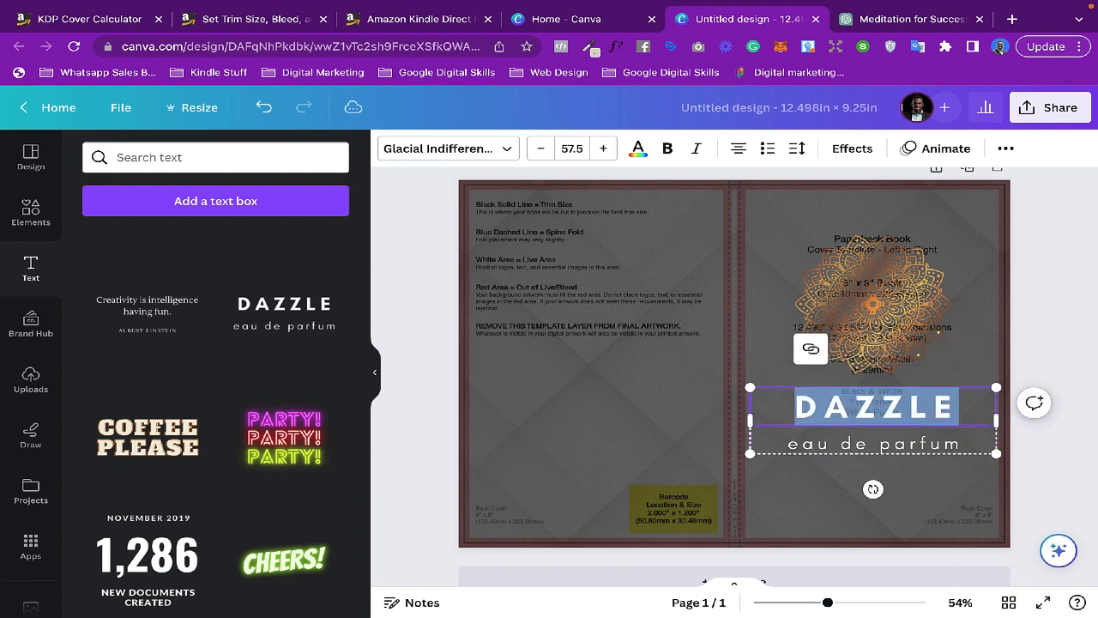
pyautogui.write('ME')
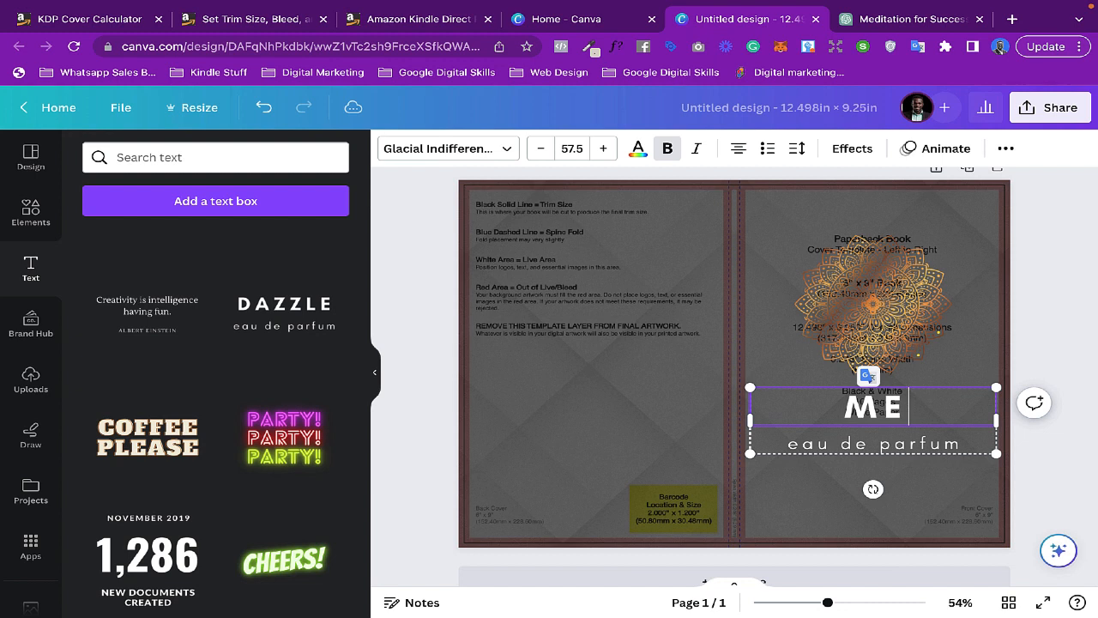
pyautogui.write('DITATION')
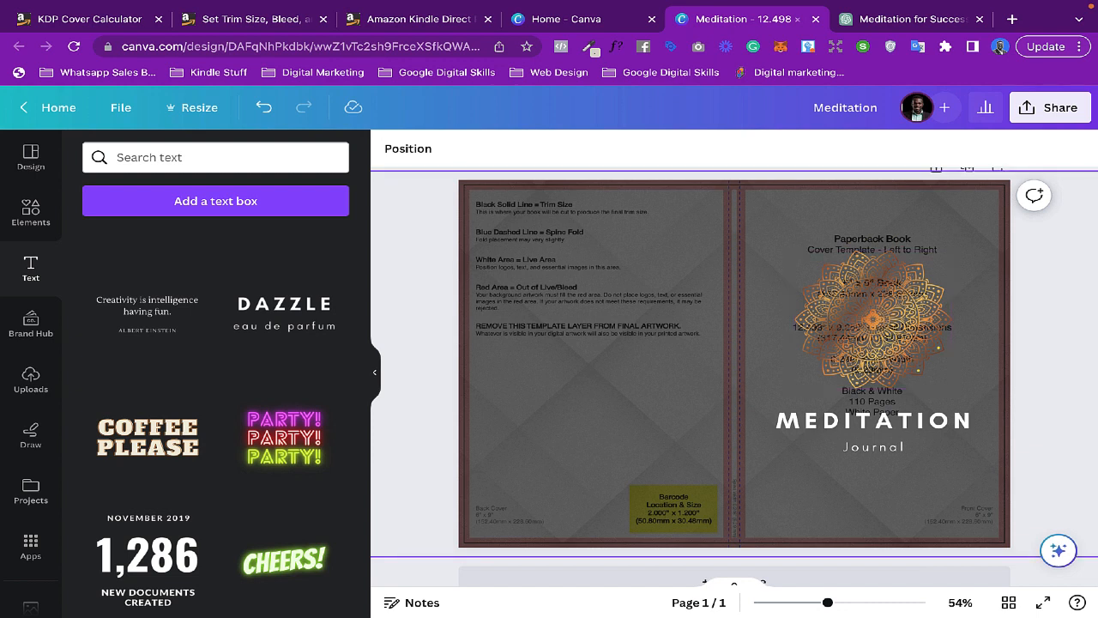
# Step: Shift the black background to expose the cover template, delete the template and move the background back over the whole page
pyautogui.click(618, 386)
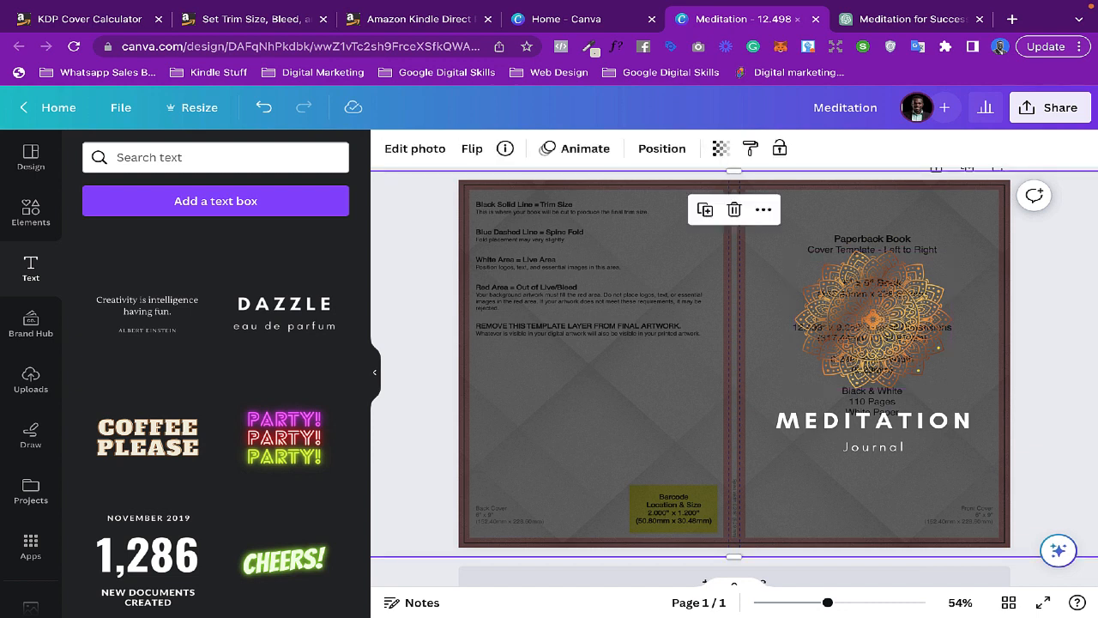
pyautogui.moveTo(618, 386); pyautogui.dragTo(617, 477)
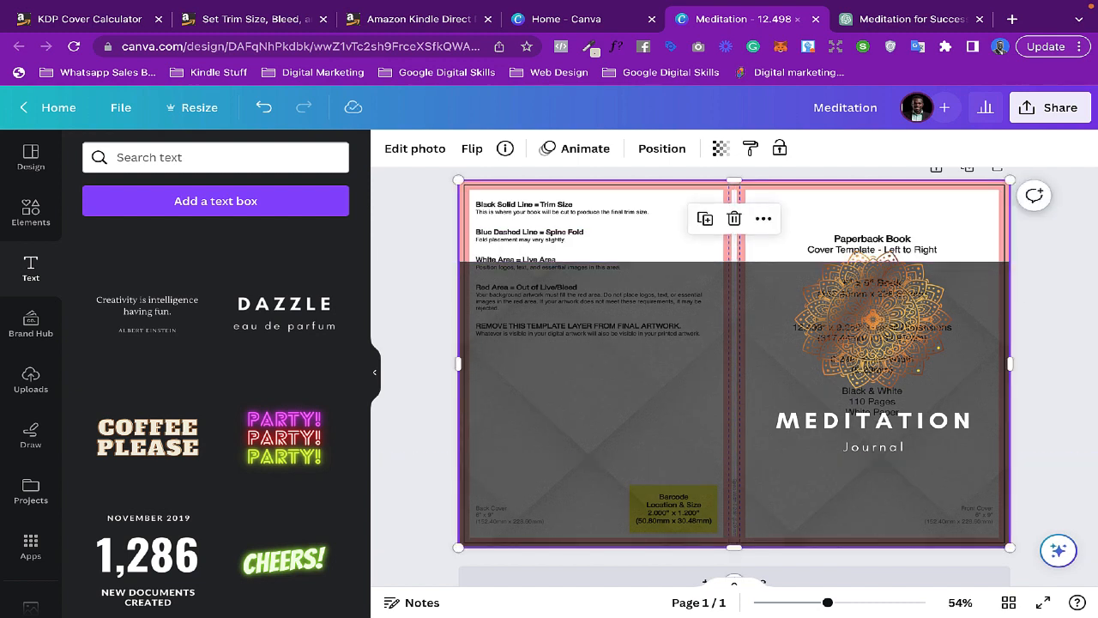
pyautogui.press('Delete')
pyautogui.moveTo(618, 429); pyautogui.dragTo(609, 341)
pyautogui.click(1054, 345)
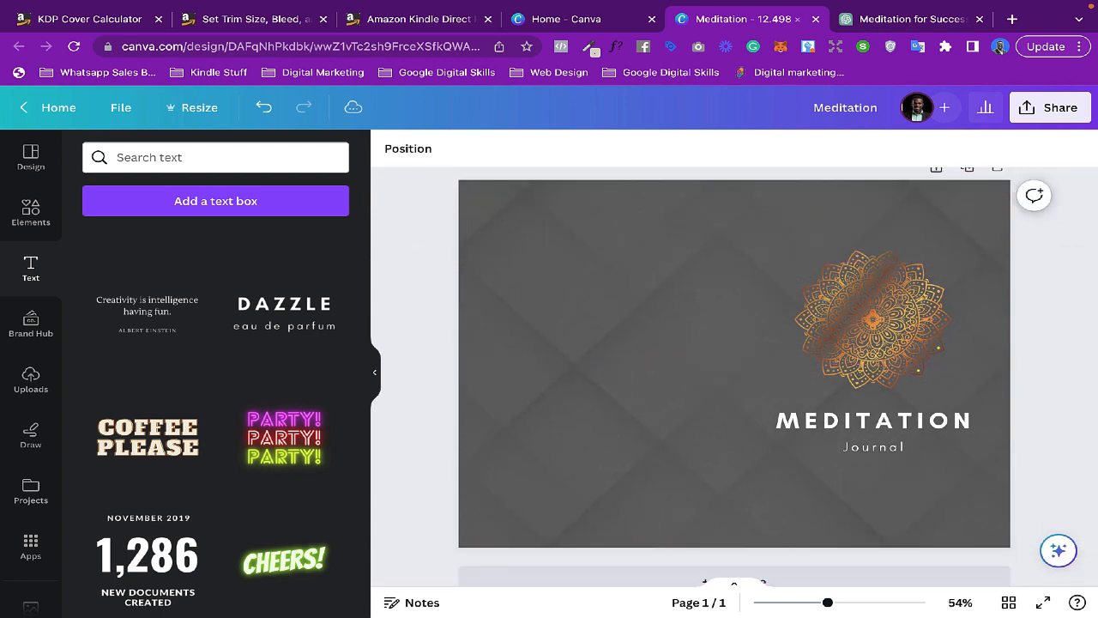
# Step: Set the black background's transparency to 100
pyautogui.click(693, 318)
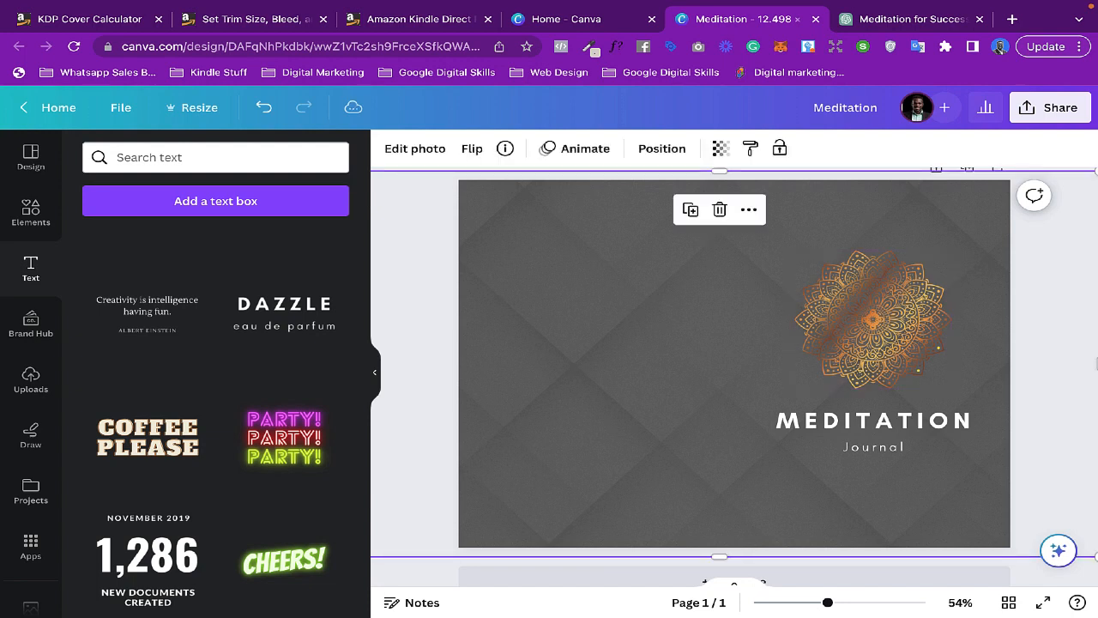
pyautogui.click(720, 149)
pyautogui.moveTo(663, 209); pyautogui.dragTo(720, 209)
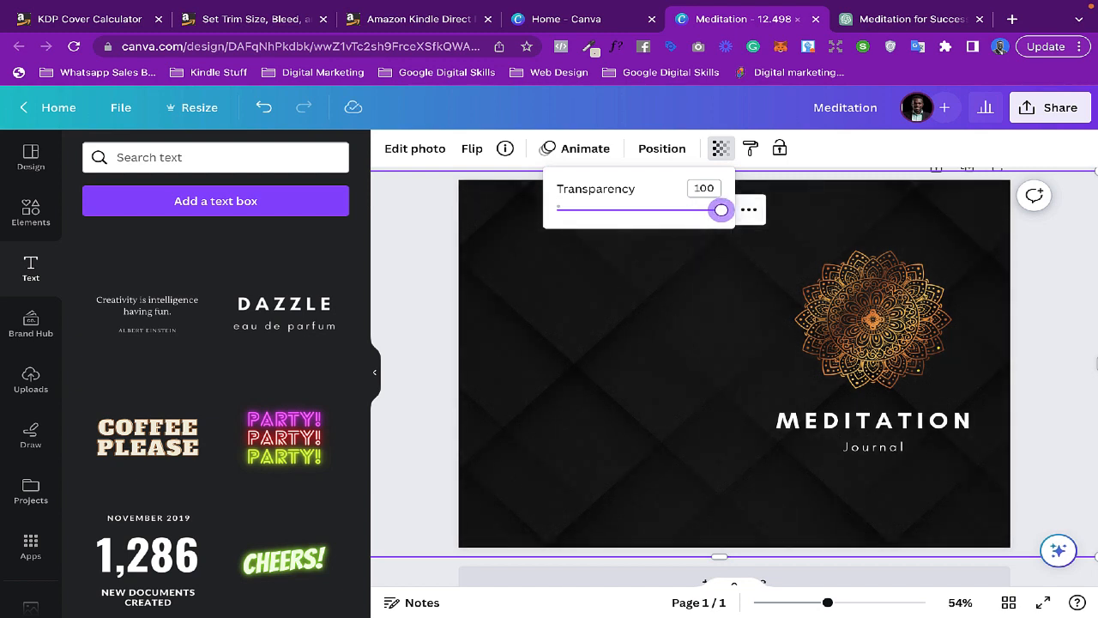
pyautogui.click(1052, 309)
pyautogui.click(1052, 309)
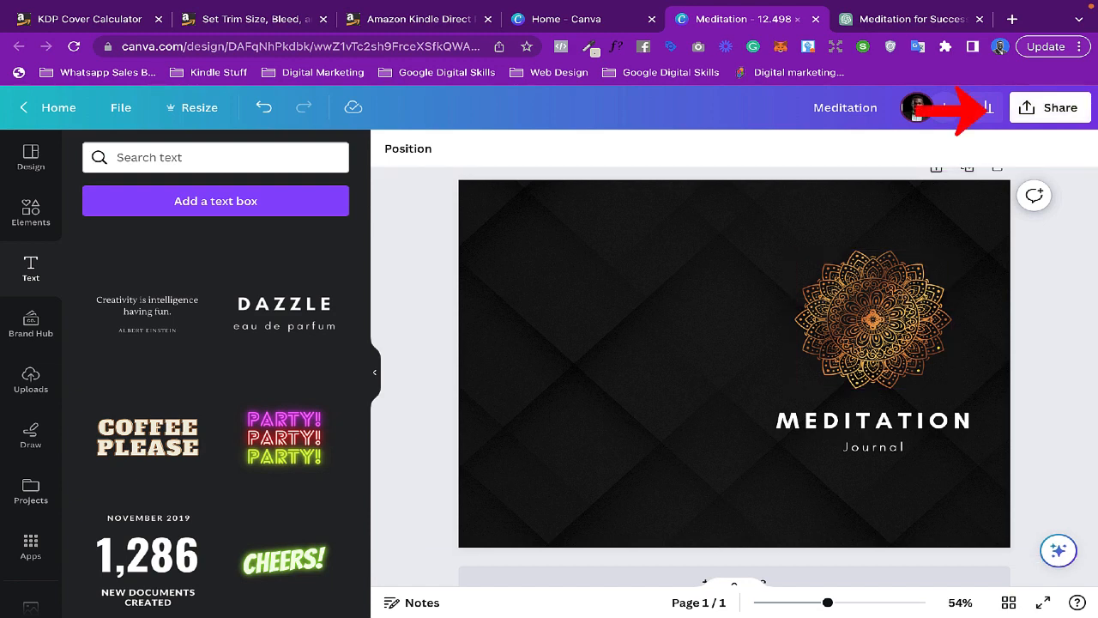
# Step: Download the design as PDF Print with the CMYK colour profile
pyautogui.click(1049, 107)
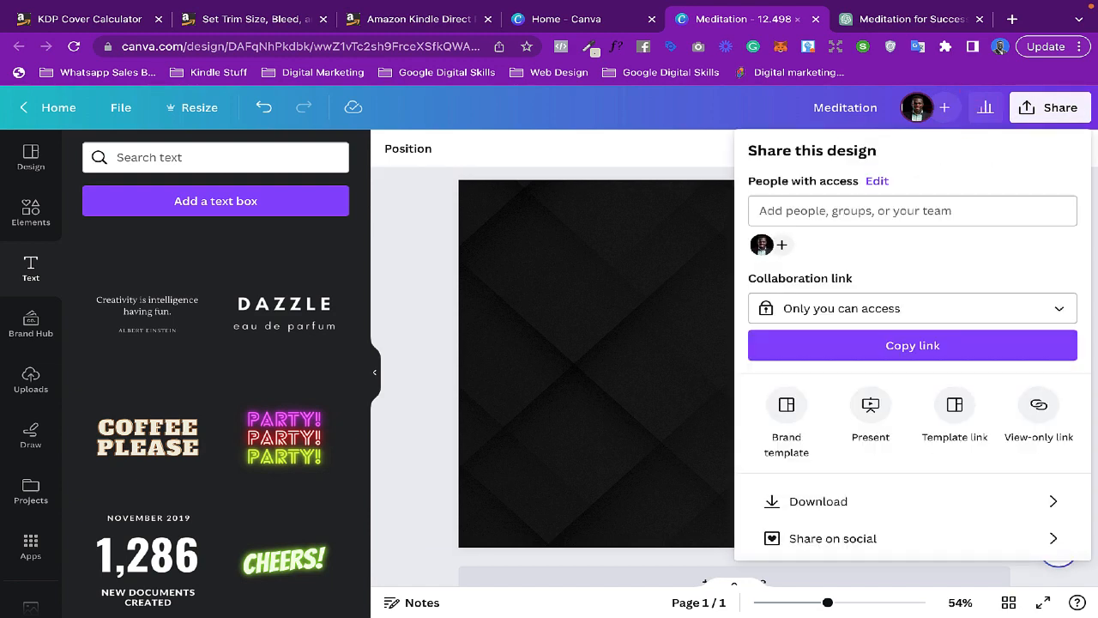
pyautogui.scroll(-2, 913, 343)
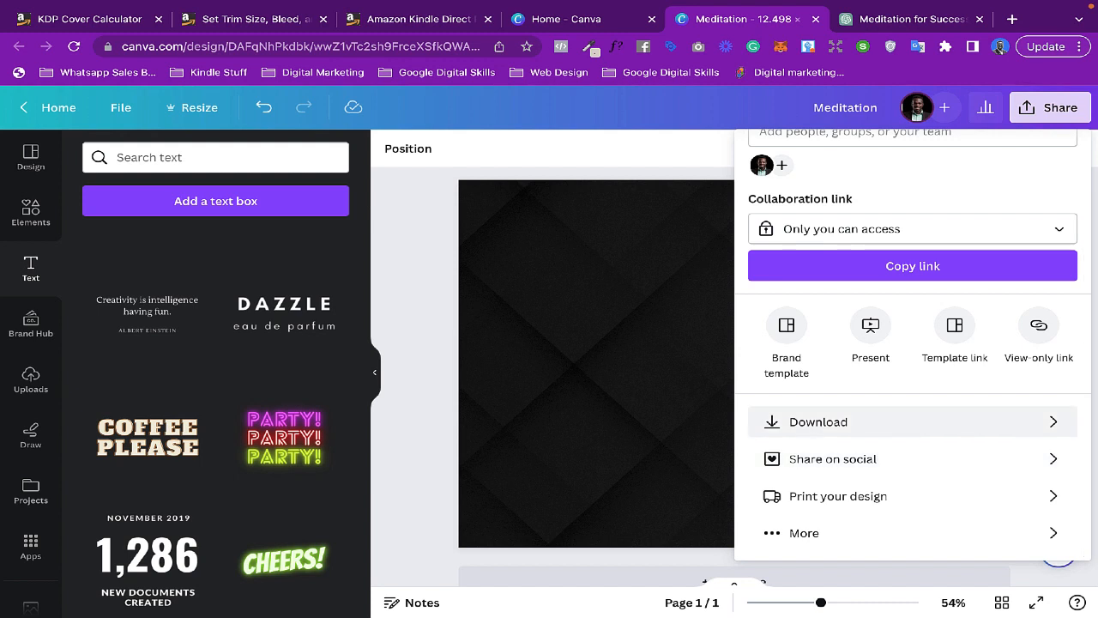
pyautogui.click(819, 421)
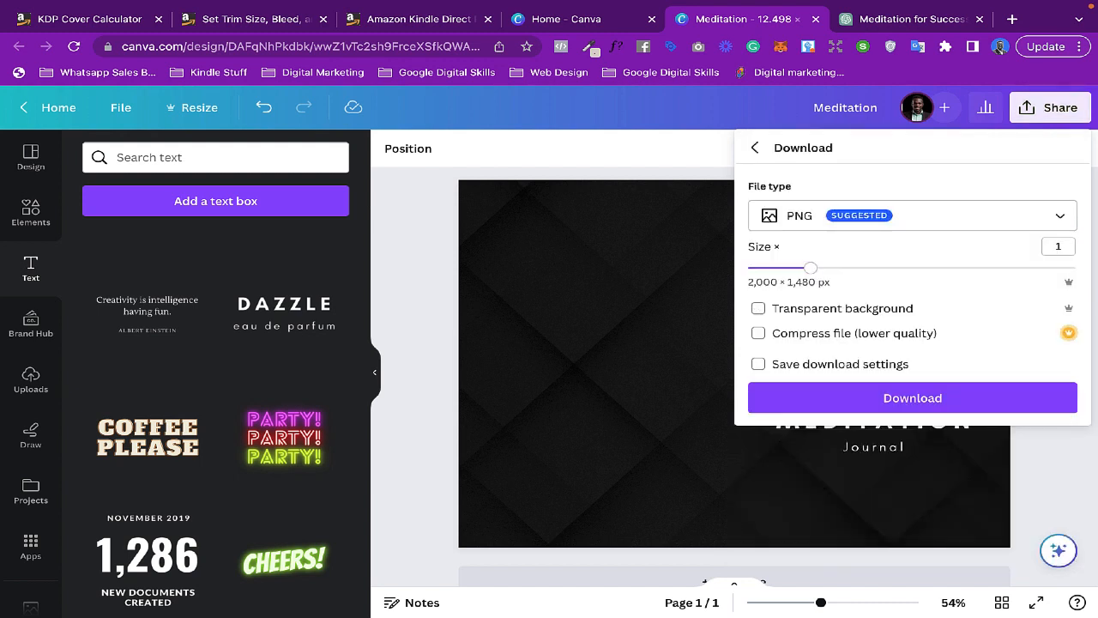
pyautogui.click(912, 216)
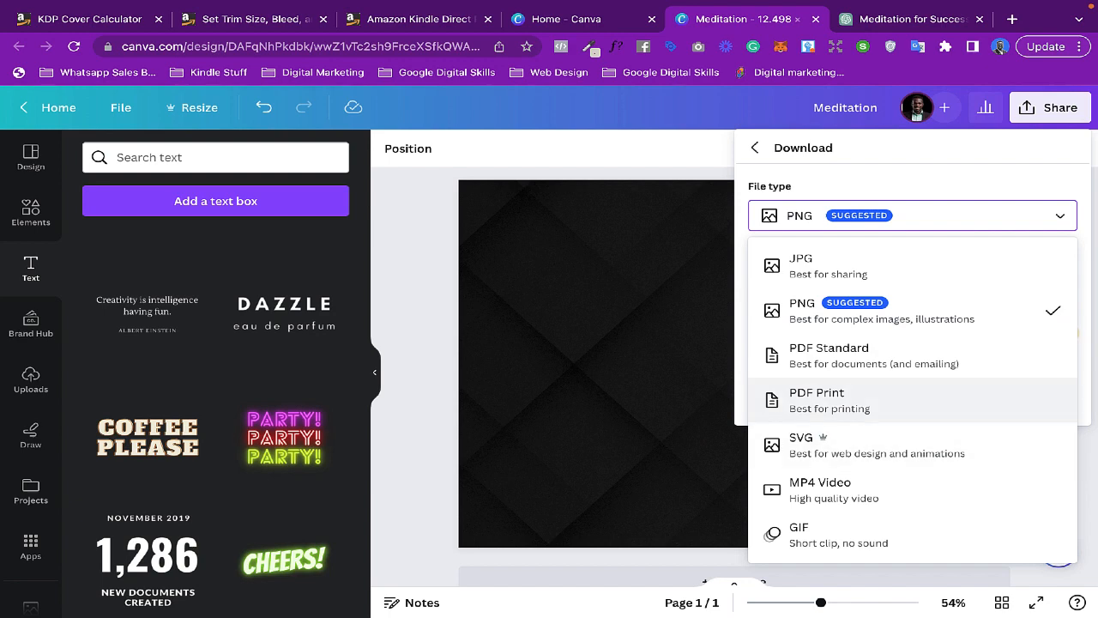
pyautogui.click(828, 400)
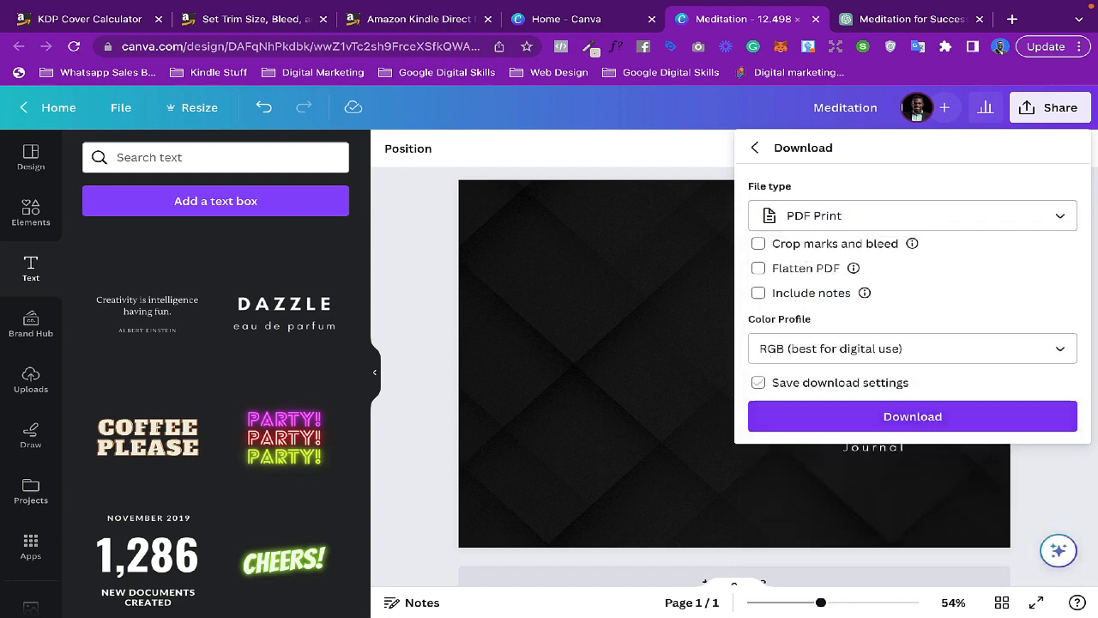
pyautogui.click(912, 348)
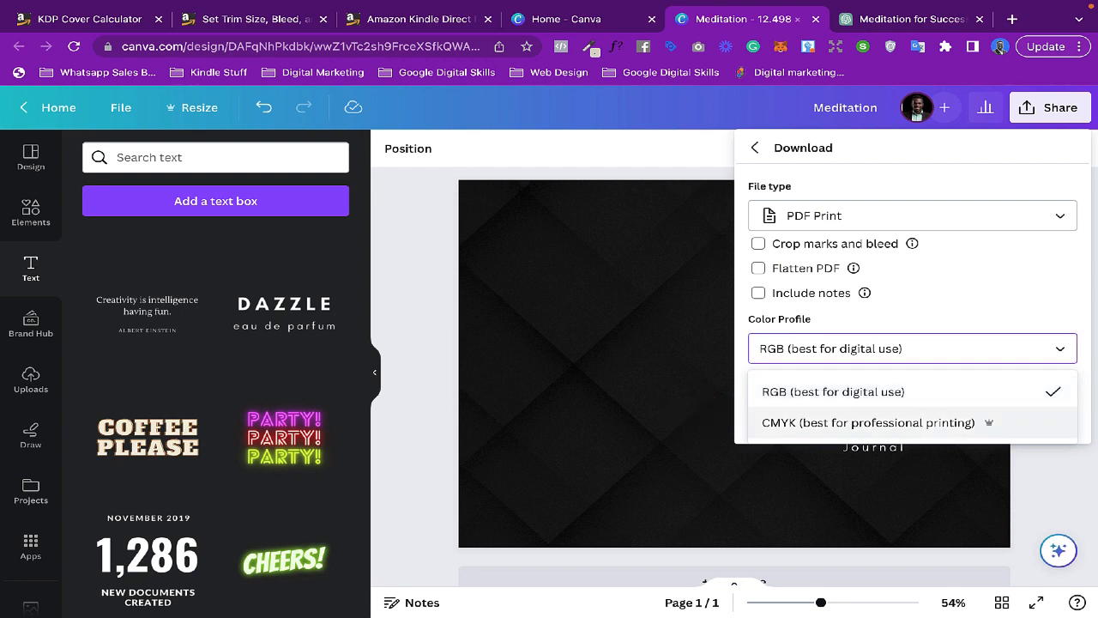
pyautogui.click(868, 422)
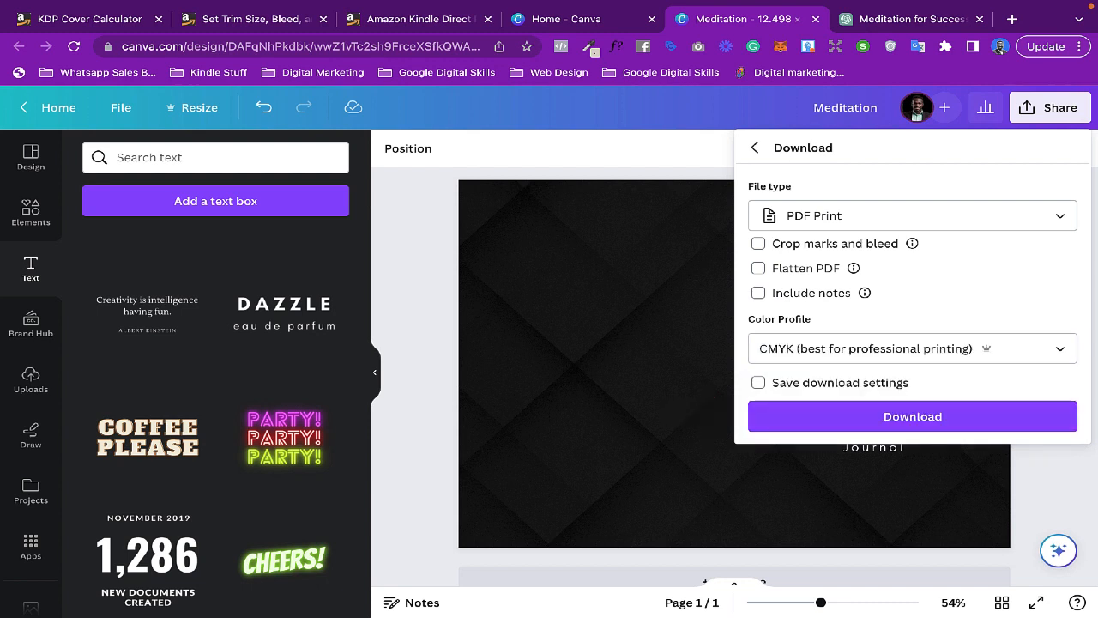
pyautogui.click(868, 420)
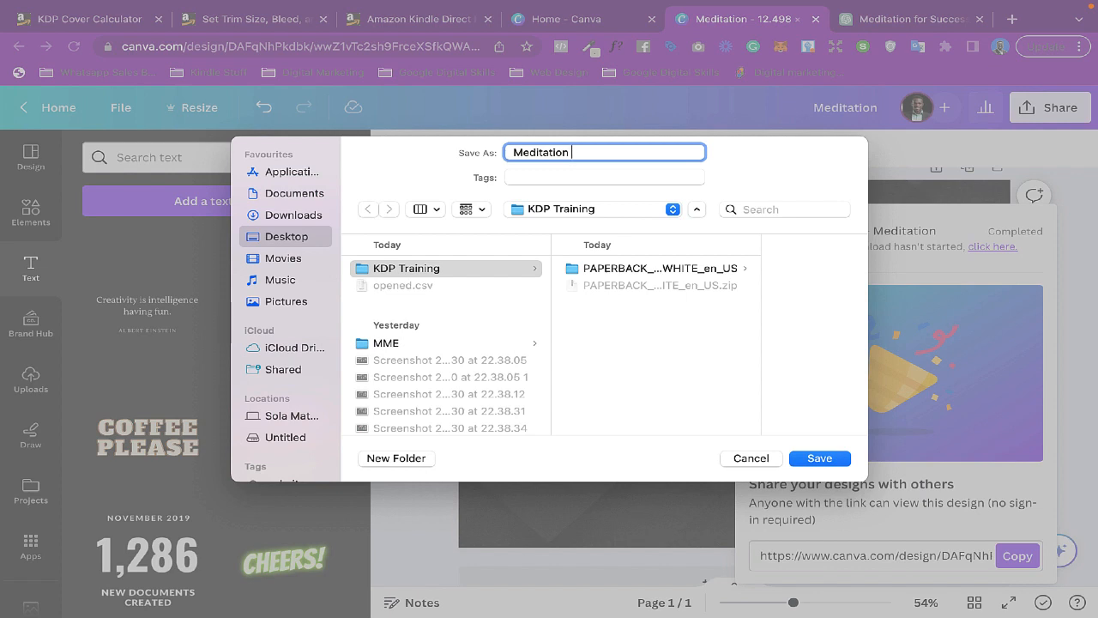
# Step: Save the PDF as "Meditation Journal Cover" in the paperback template folder inside KDP Training
pyautogui.write('Journal Cover')
pyautogui.click(659, 269)
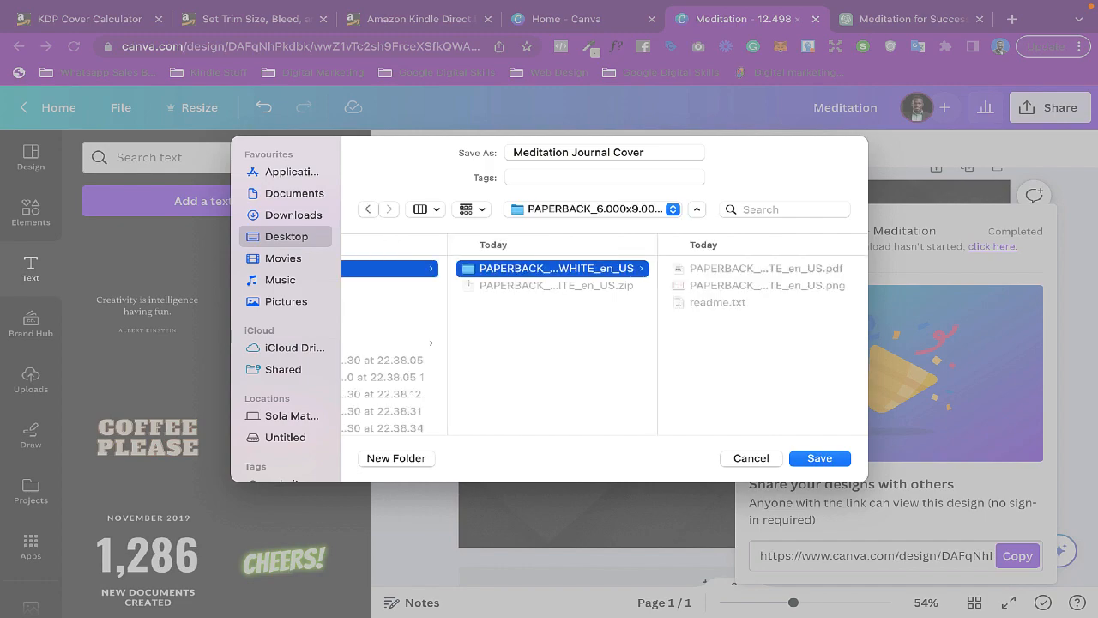
pyautogui.press('Return')
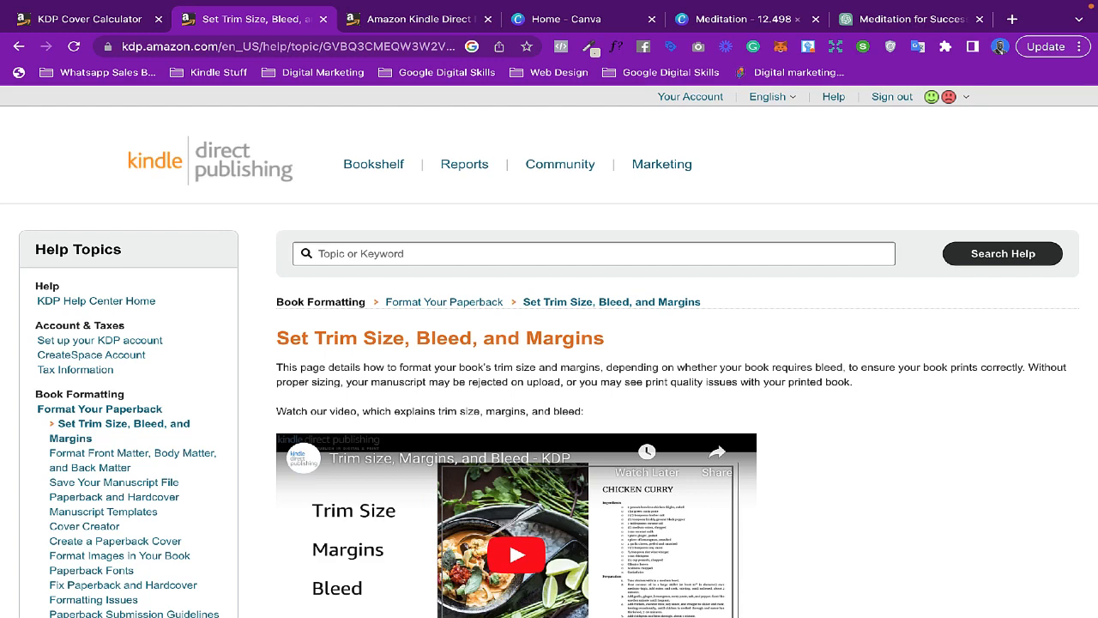
# Step: Switch to the KDP help page on trim size, bleed and margins and examine its bleed explanation and interior illustrations
pyautogui.scroll(-1, 549, 352)
pyautogui.scroll(1, 549, 352)
pyautogui.scroll(-1, 549, 352)
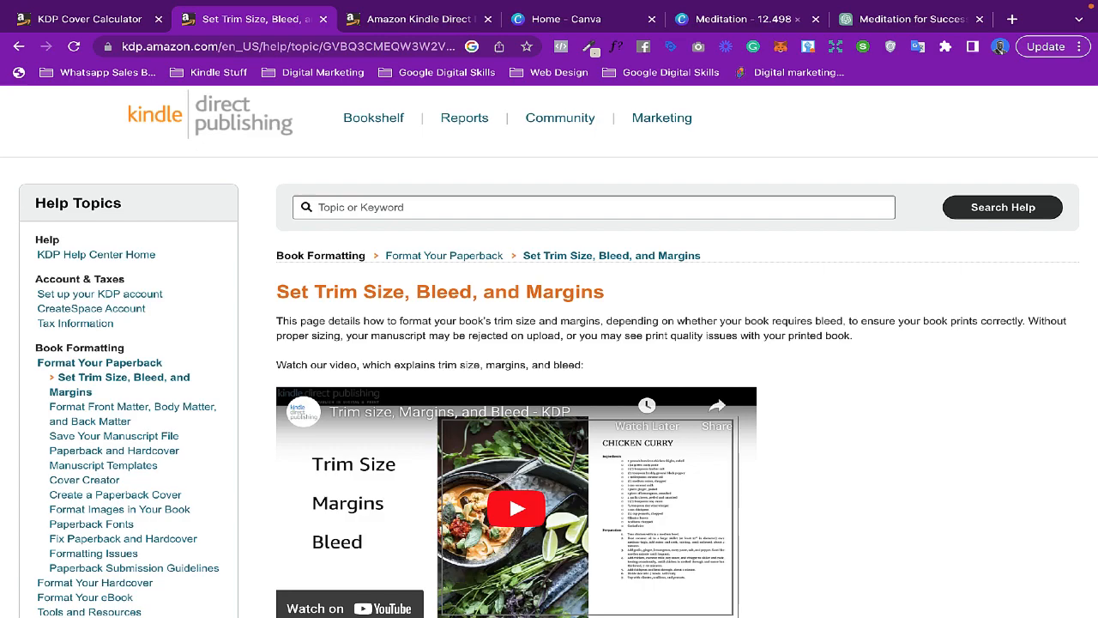
pyautogui.scroll(-5, 549, 351)
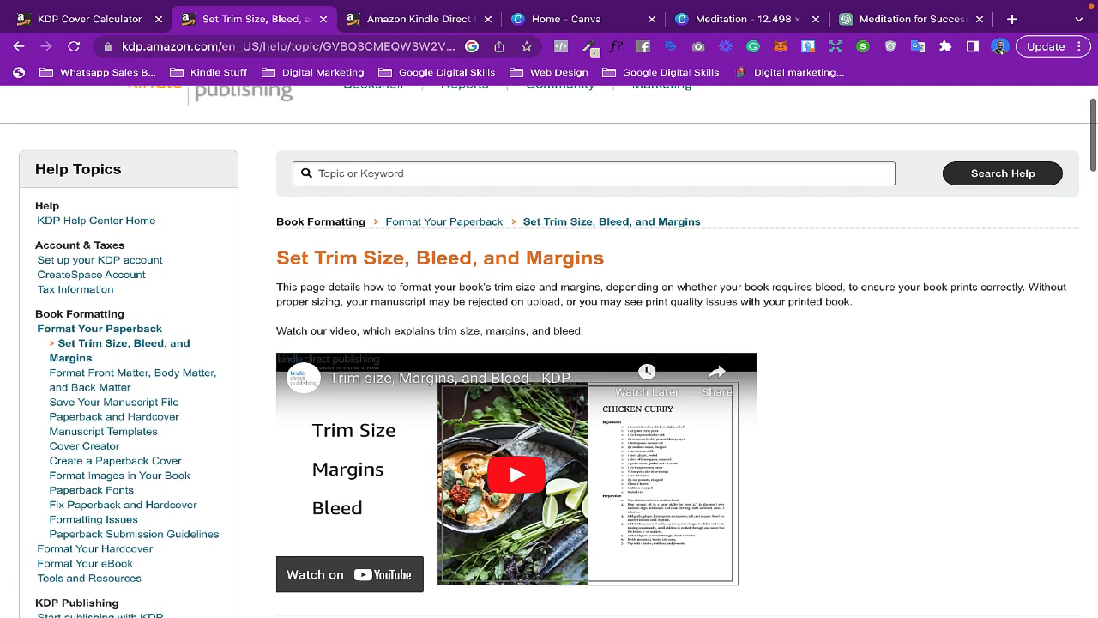
pyautogui.scroll(-6, 549, 352)
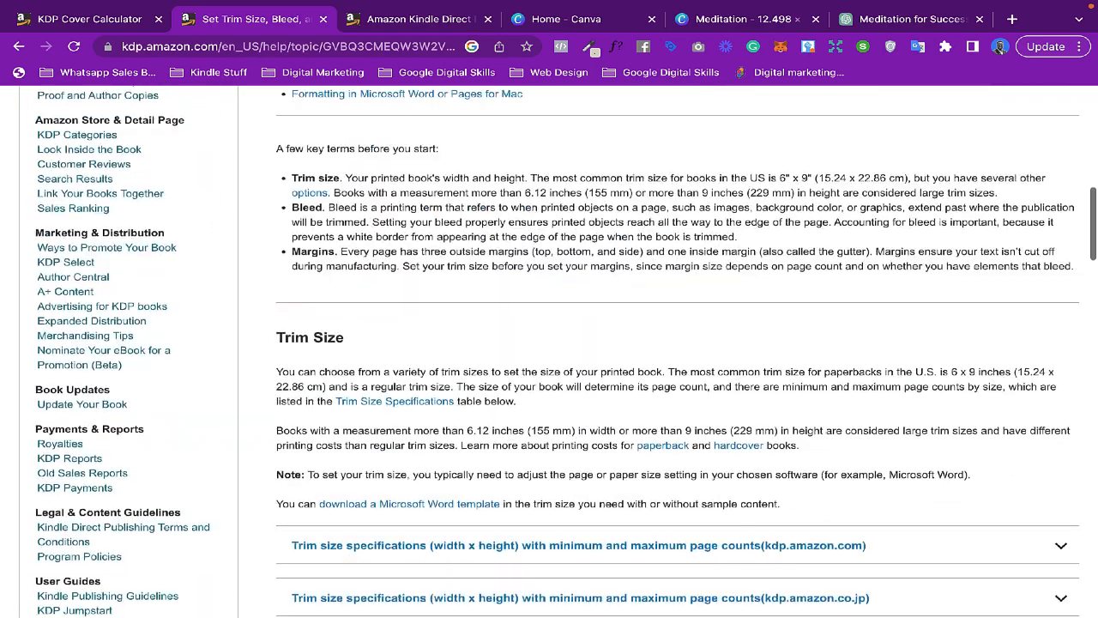
pyautogui.scroll(-3, 549, 351)
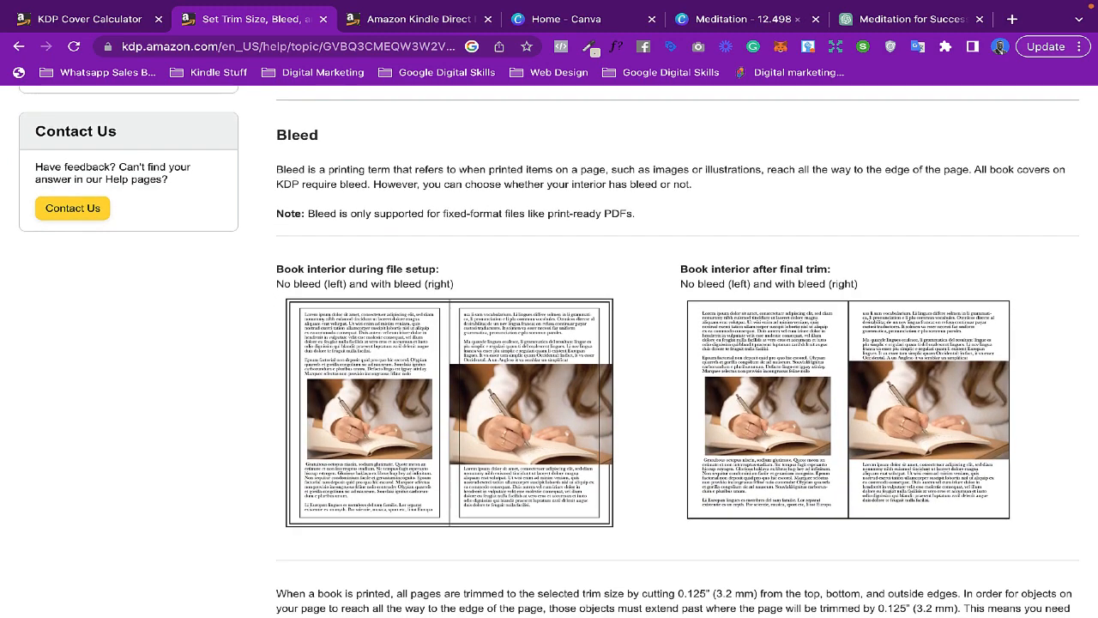
pyautogui.scroll(-1, 549, 352)
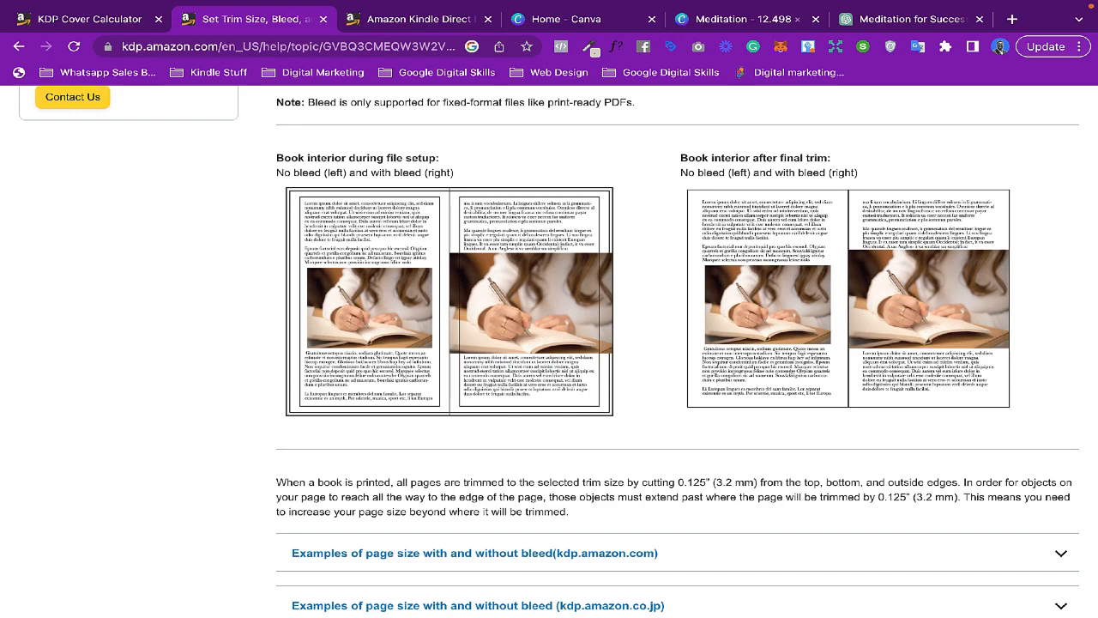
pyautogui.scroll(-4, 678, 343)
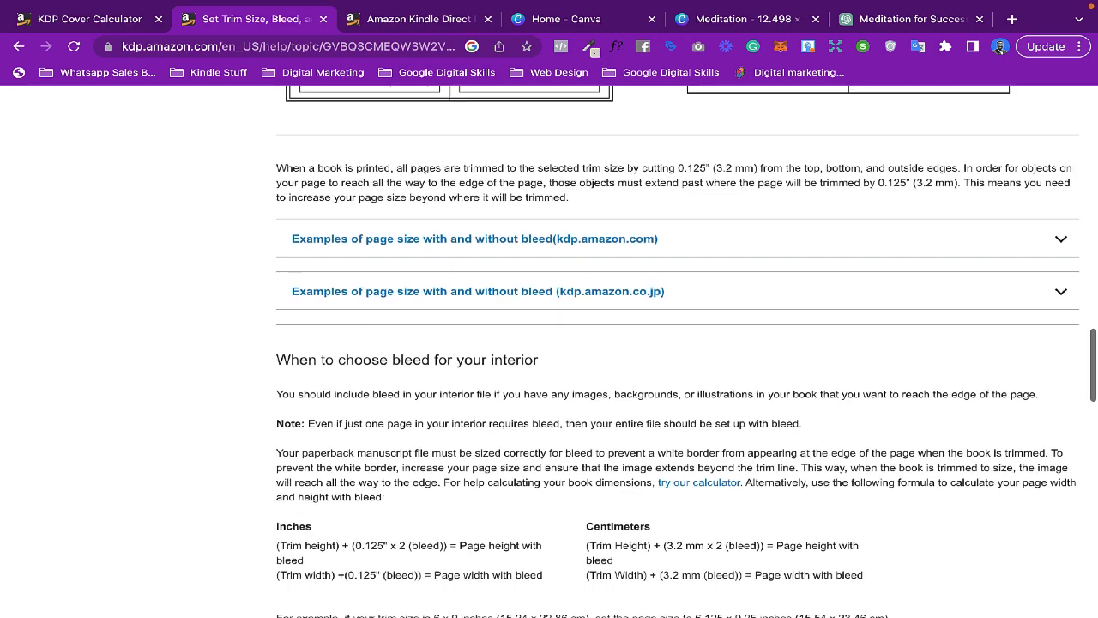
pyautogui.scroll(5, 678, 343)
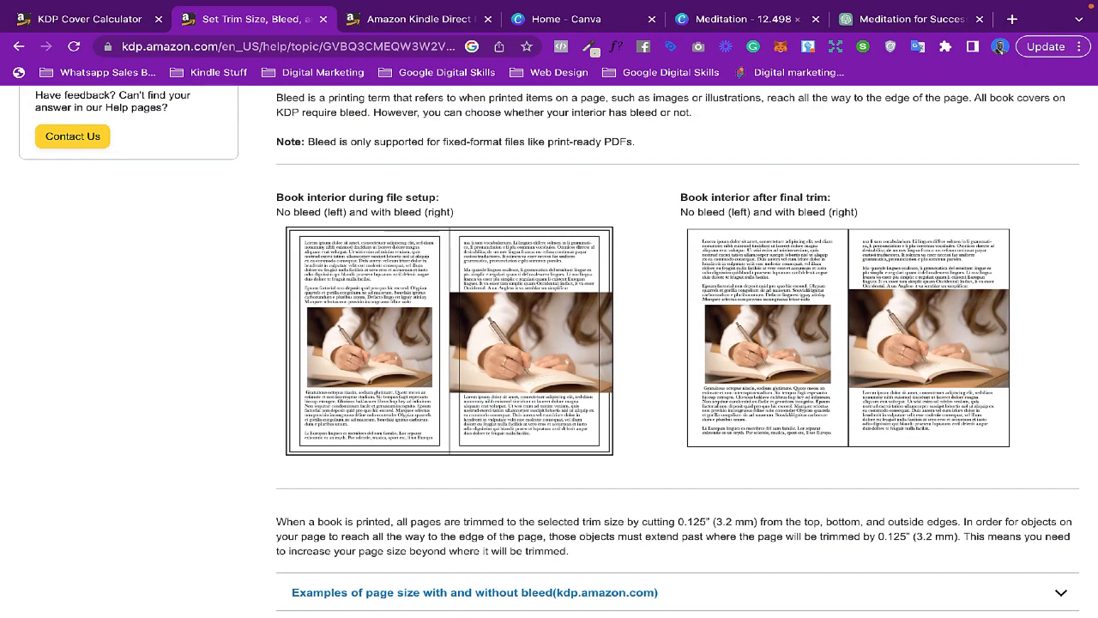
pyautogui.scroll(-4, 472, 311)
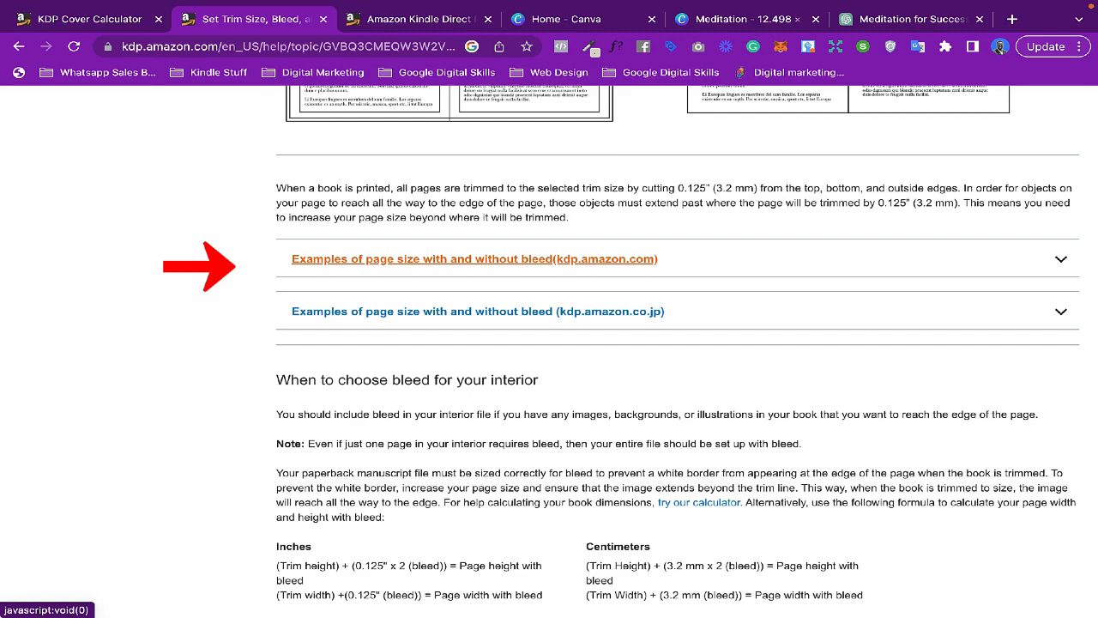
# Step: Expand the kdp.amazon.com page size examples and look up the with-bleed page size for a 6" x 9" book
pyautogui.click(474, 259)
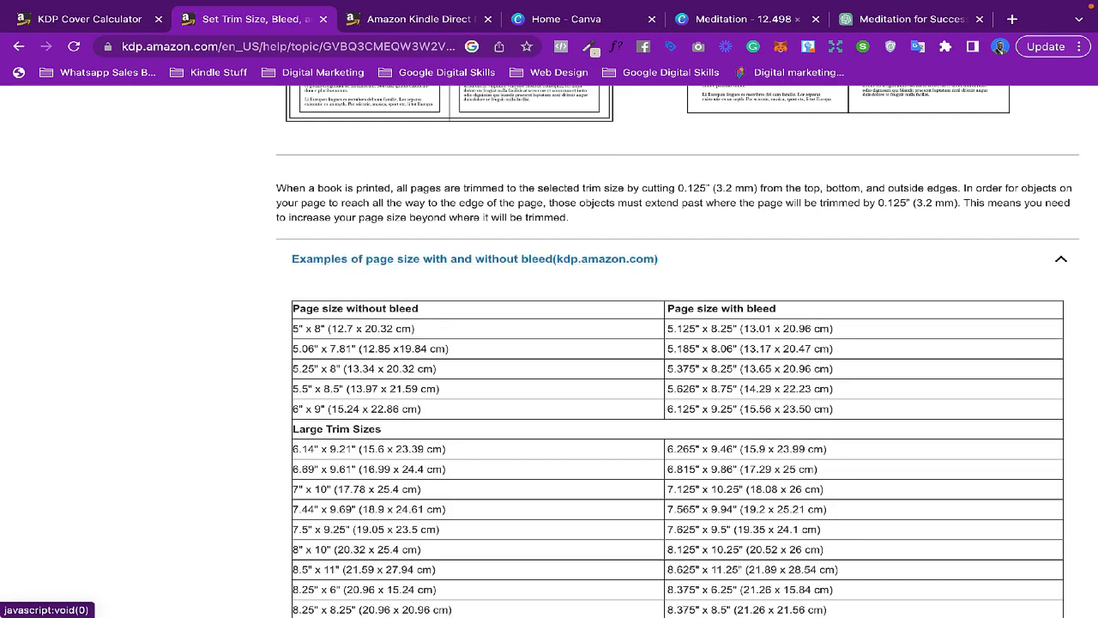
pyautogui.scroll(-3, 474, 259)
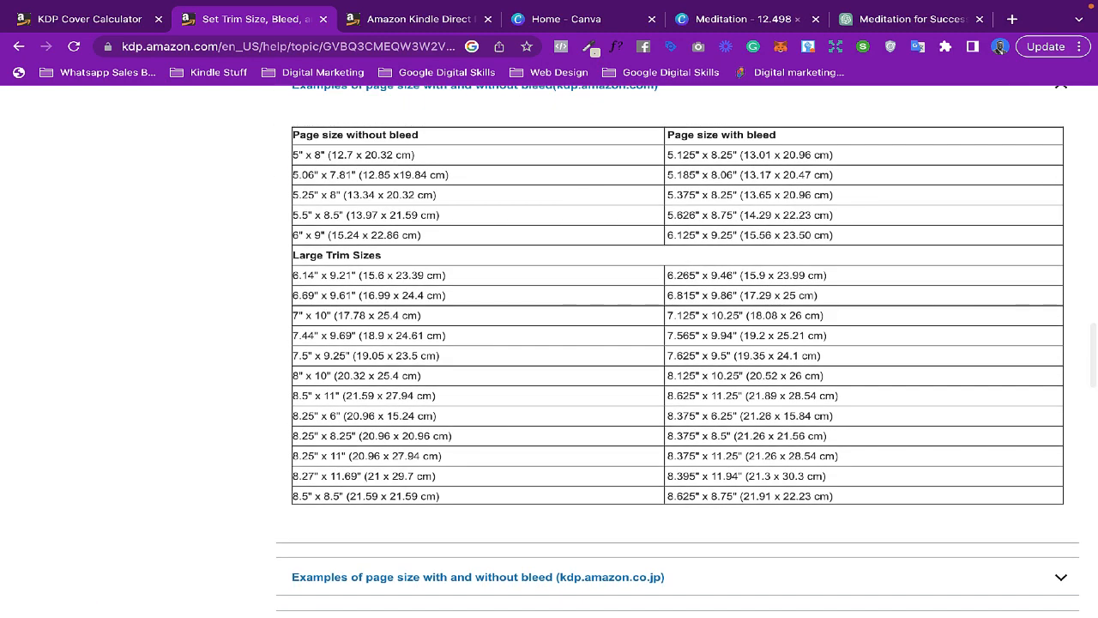
pyautogui.moveTo(293, 235); pyautogui.dragTo(421, 235)
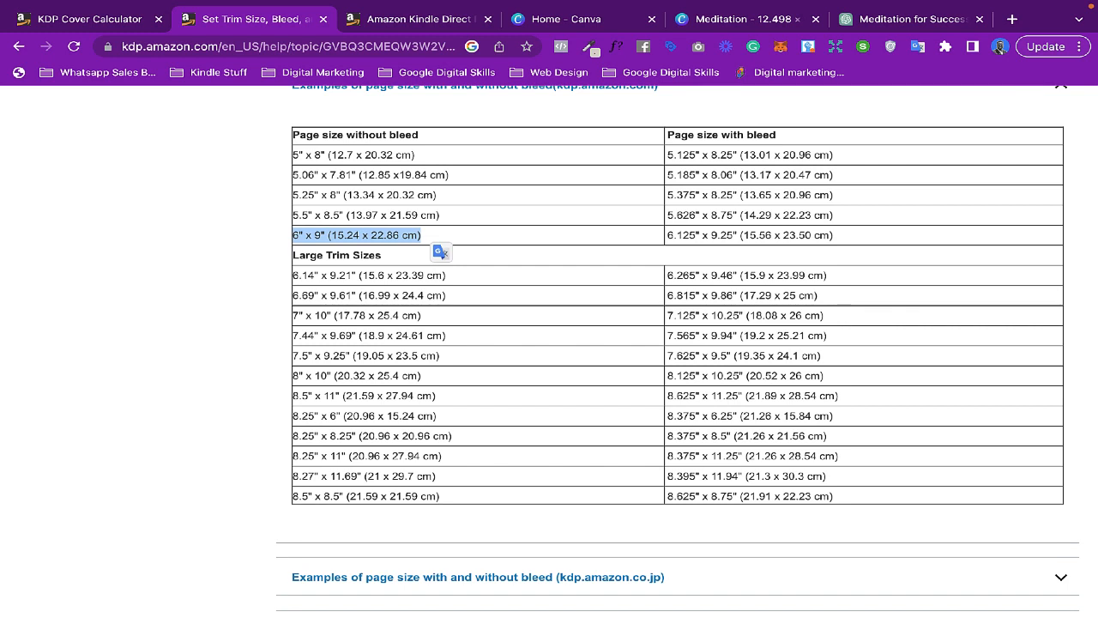
pyautogui.click(844, 302)
pyautogui.moveTo(667, 235); pyautogui.dragTo(834, 235)
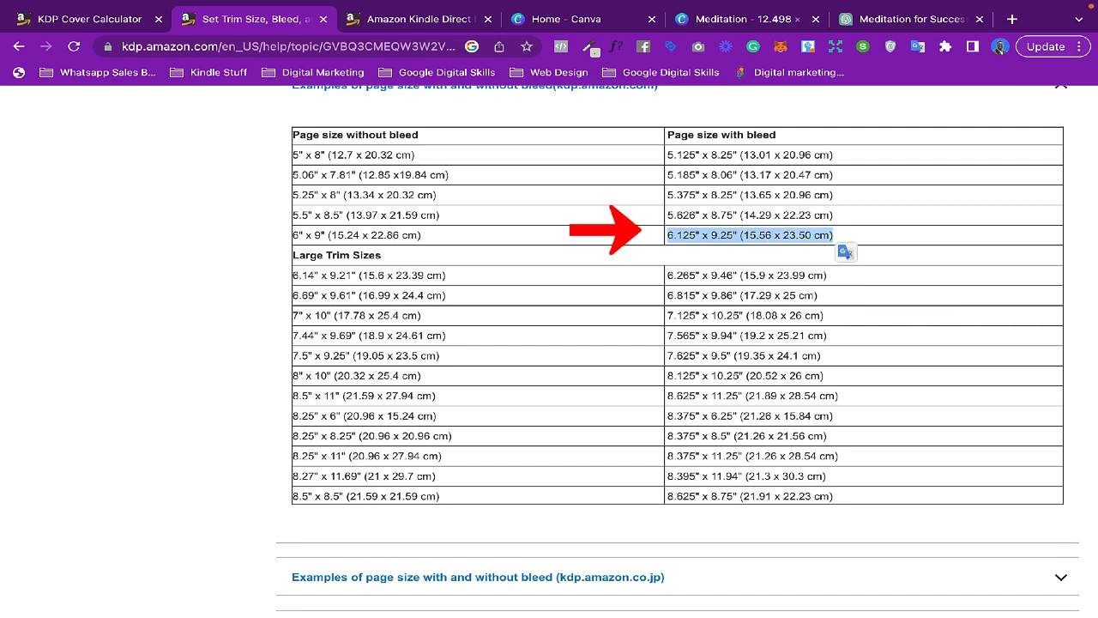
pyautogui.click(836, 259)
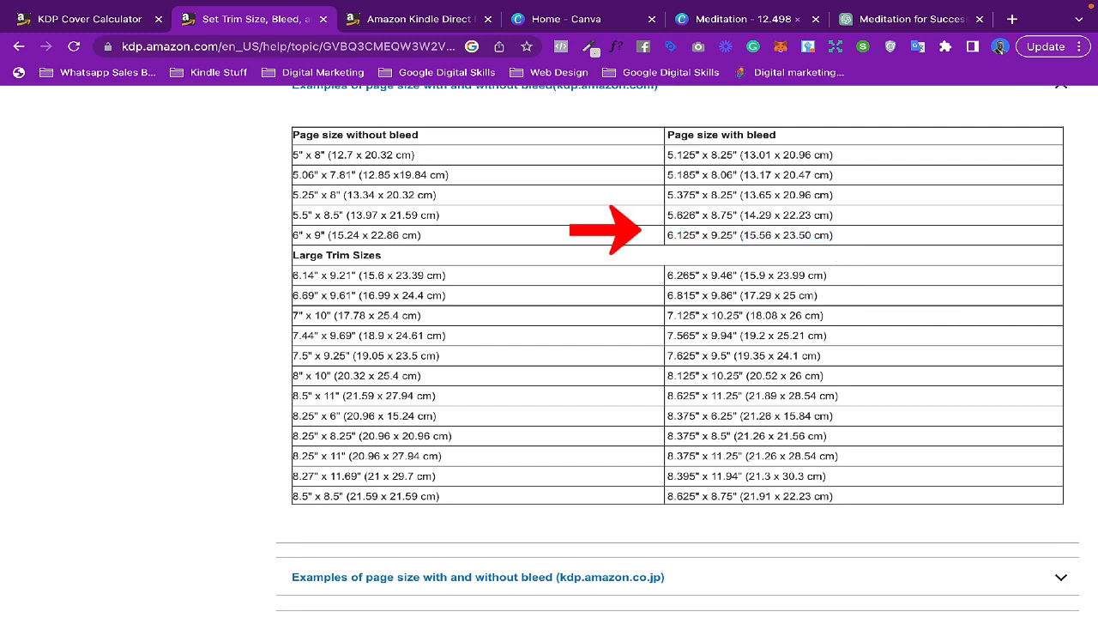
pyautogui.moveTo(738, 235); pyautogui.dragTo(668, 235)
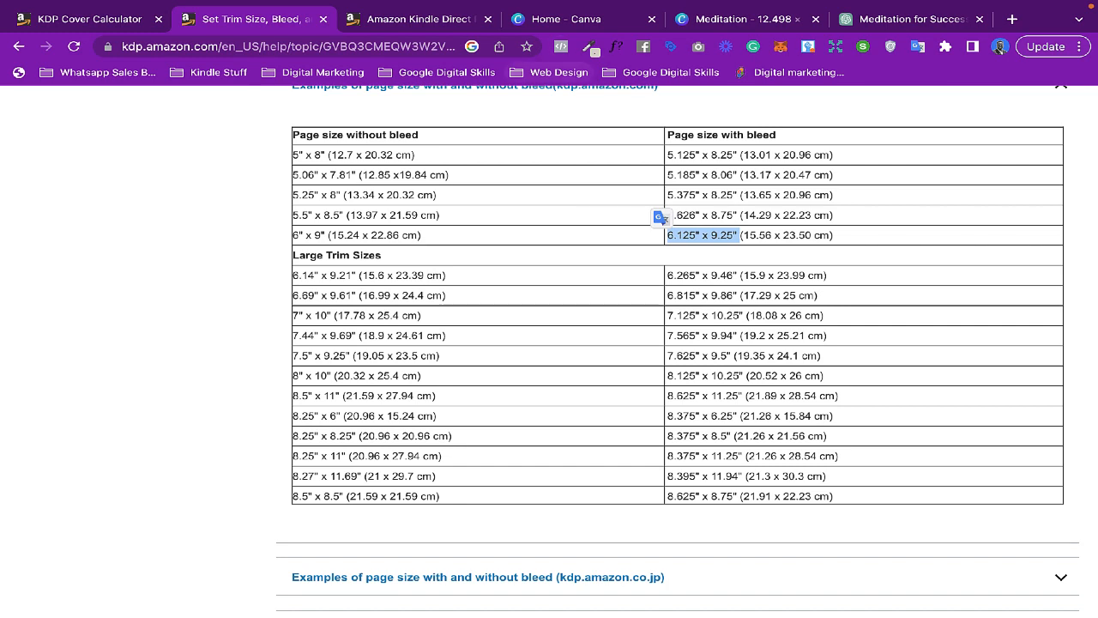
# Step: Switch to the Canva home page and set the custom design size to 6.125 wide by 9.25 high
pyautogui.click(575, 19)
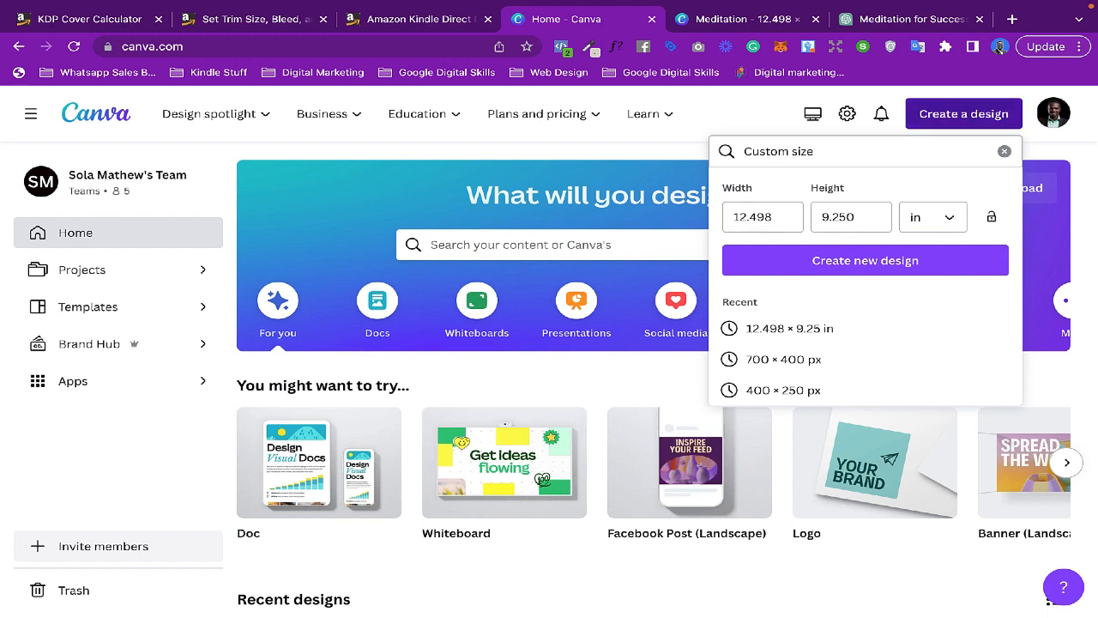
pyautogui.moveTo(774, 217); pyautogui.dragTo(731, 217)
pyautogui.press('BackSpace')
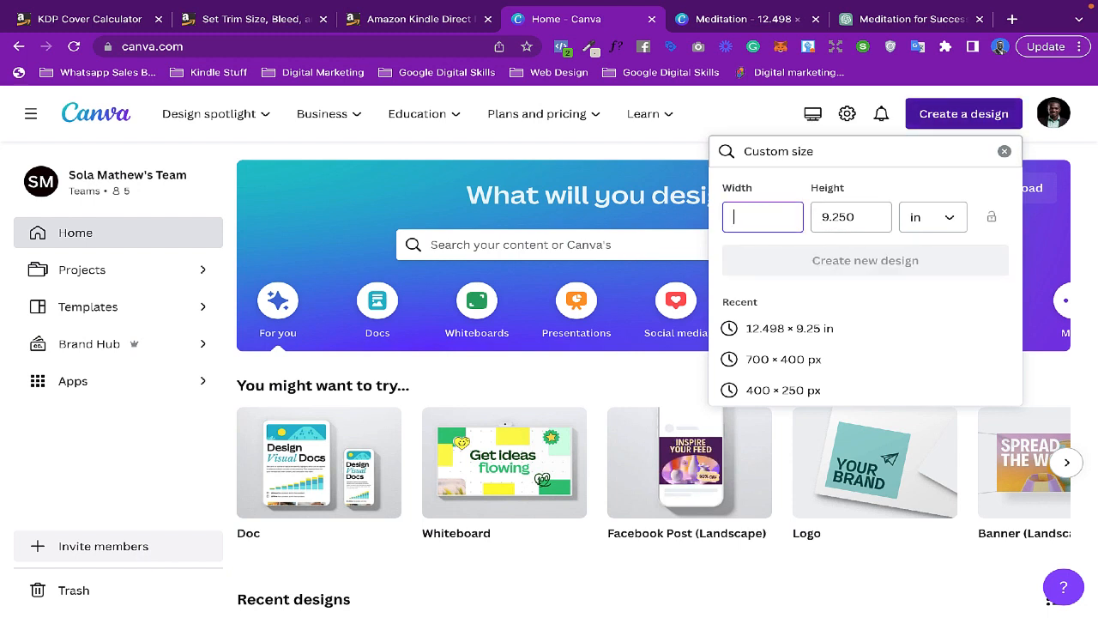
pyautogui.press('Tab')
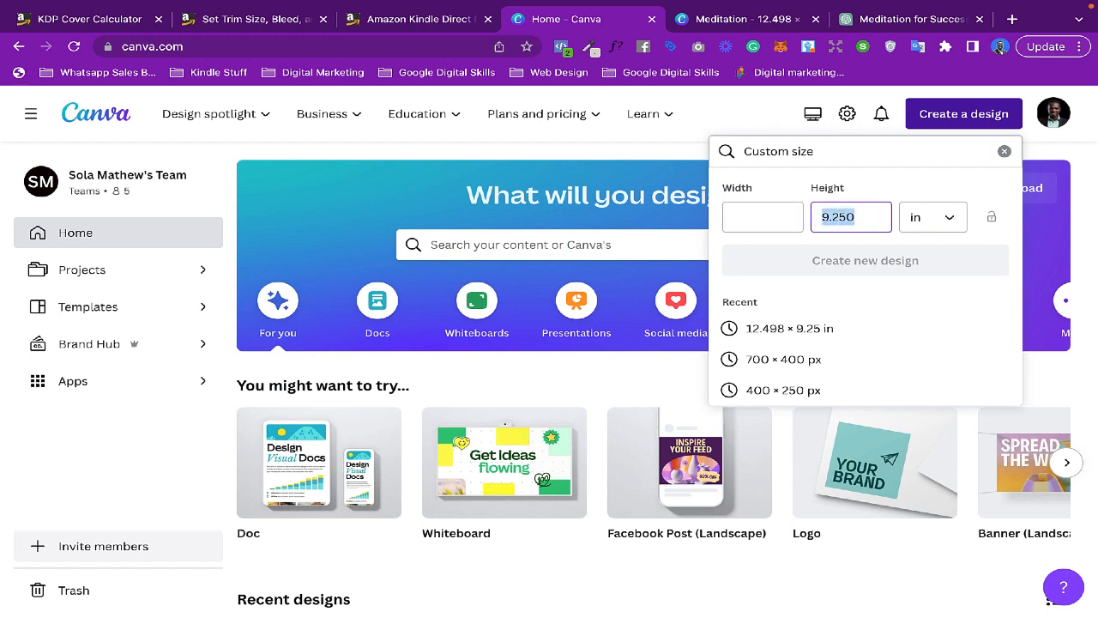
pyautogui.press('BackSpace')
pyautogui.hotkey('shift', 'Tab')
pyautogui.write('6.')
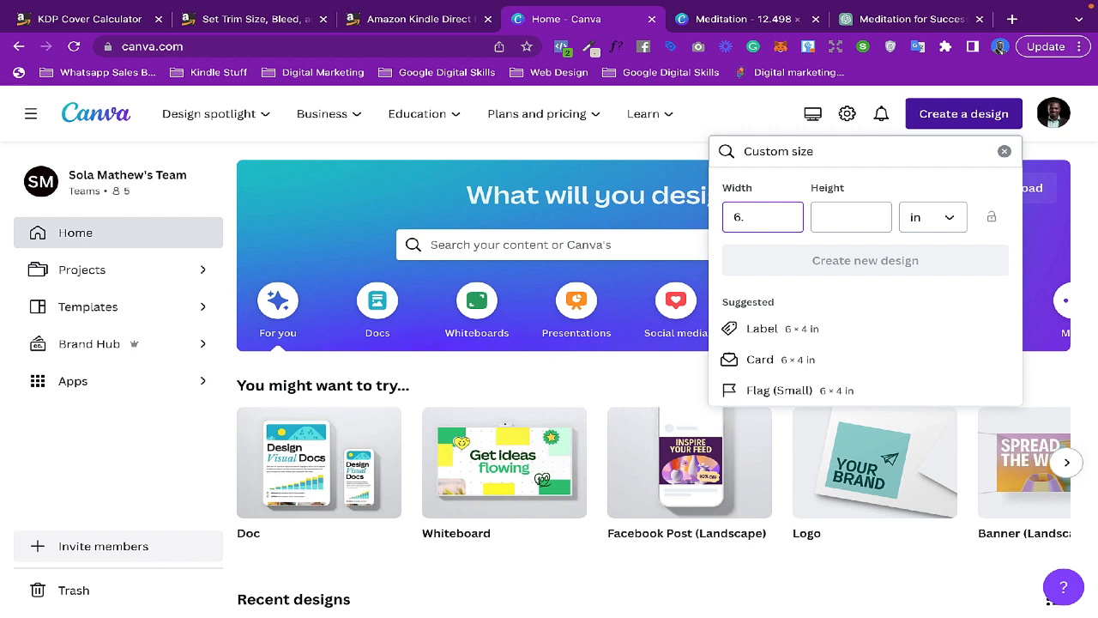
pyautogui.write('125')
pyautogui.press('Tab')
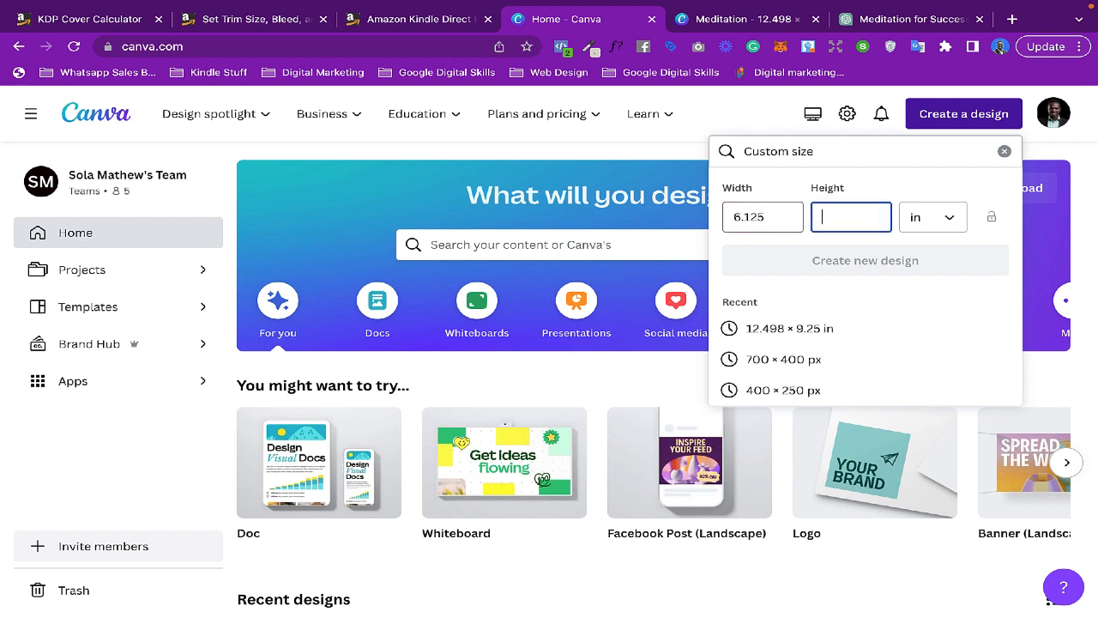
pyautogui.write('9')
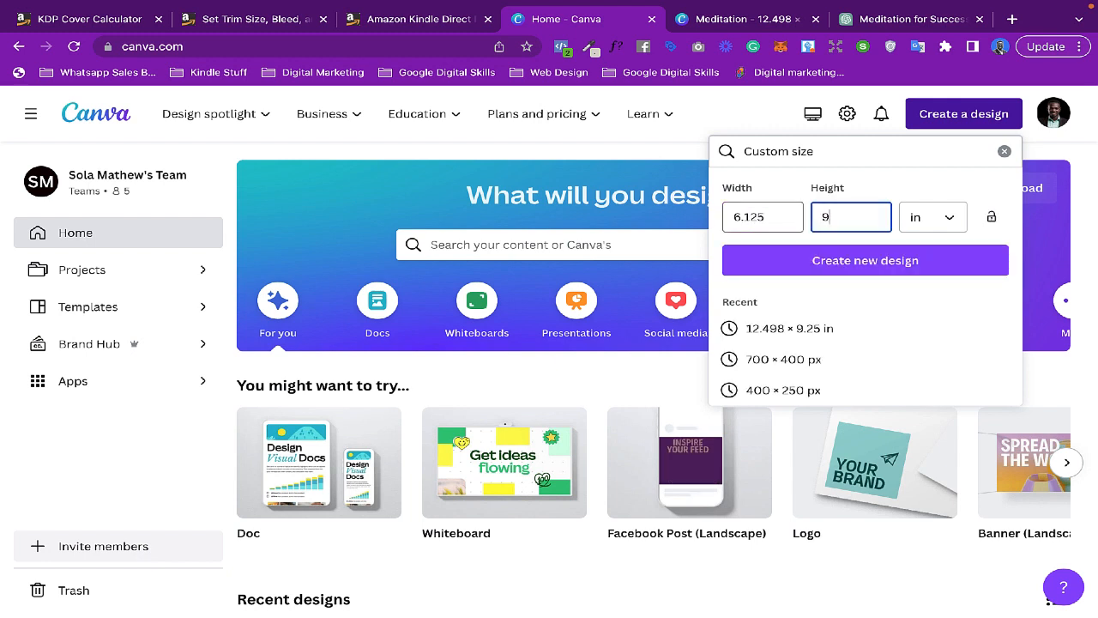
pyautogui.write('.25')
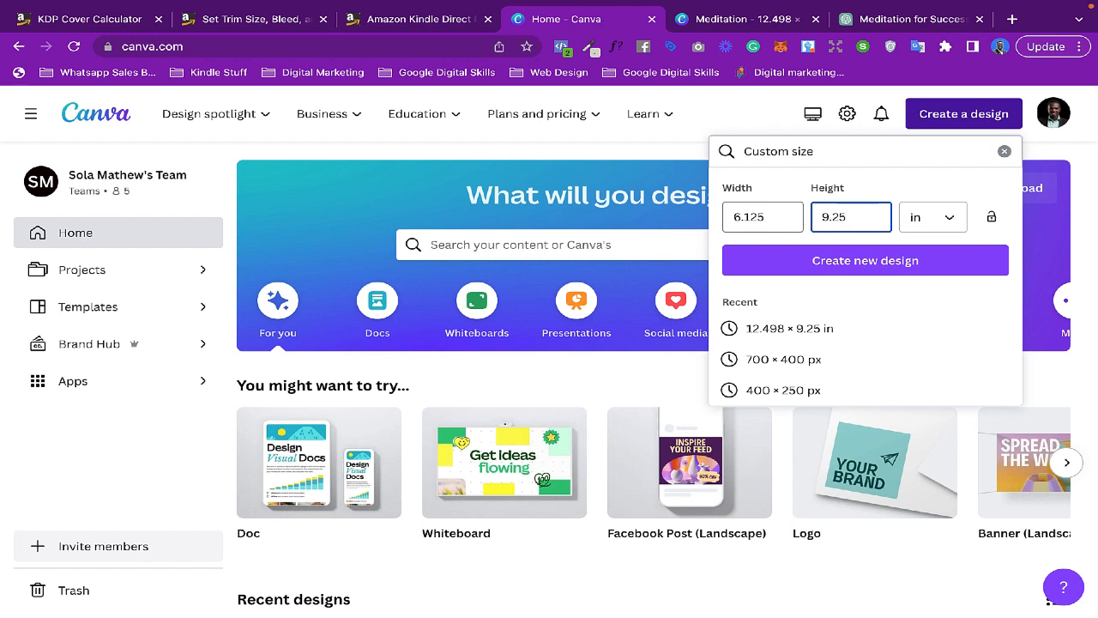
# Step: Keep inches as the unit and create the new custom-size design
pyautogui.click(933, 218)
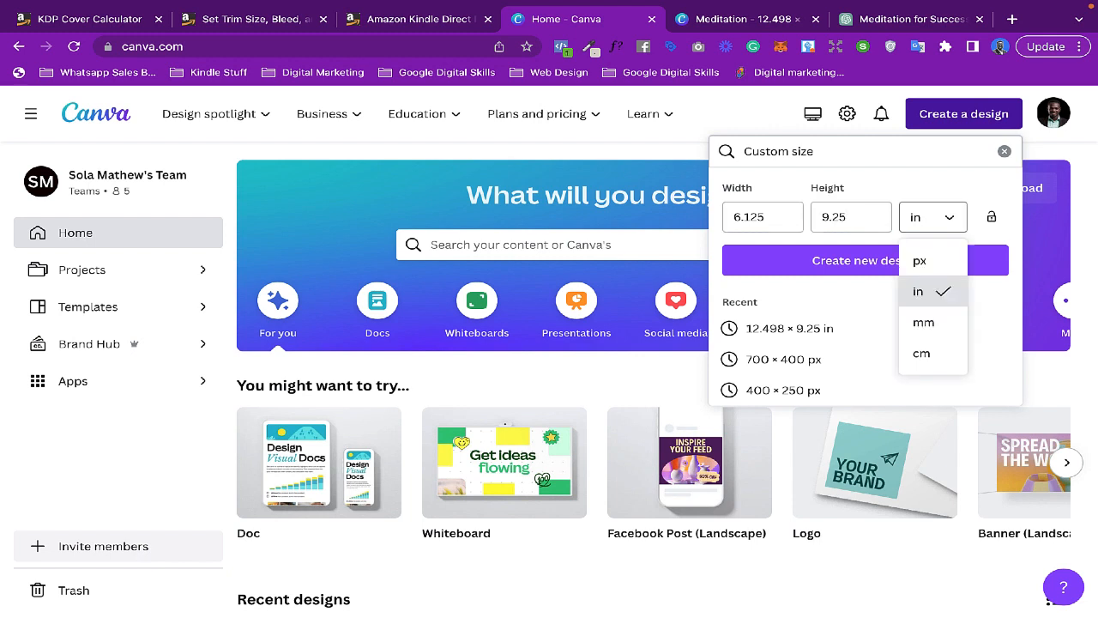
pyautogui.click(934, 218)
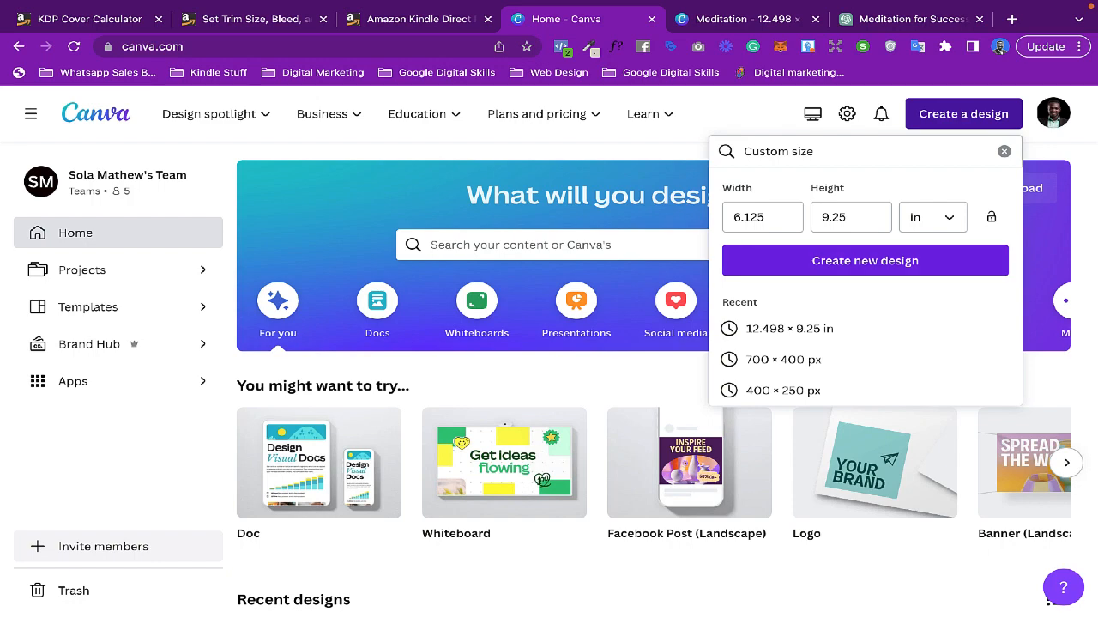
pyautogui.click(865, 260)
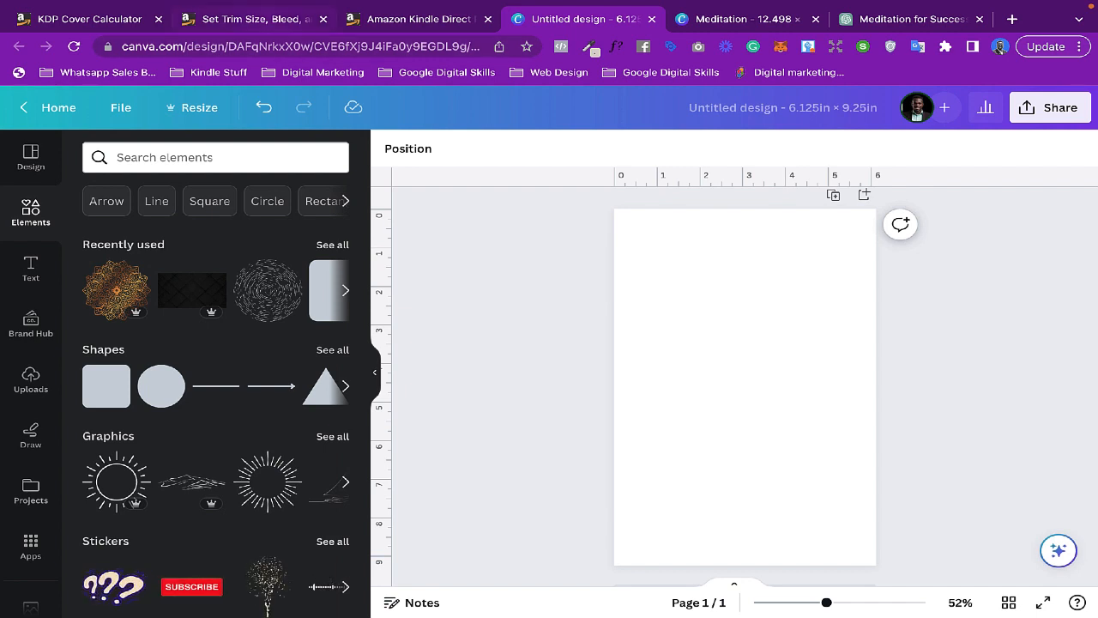
# Step: Return to the KDP help page and look up the minimum outside margin with bleed for 24 to 150 pages
pyautogui.click(249, 19)
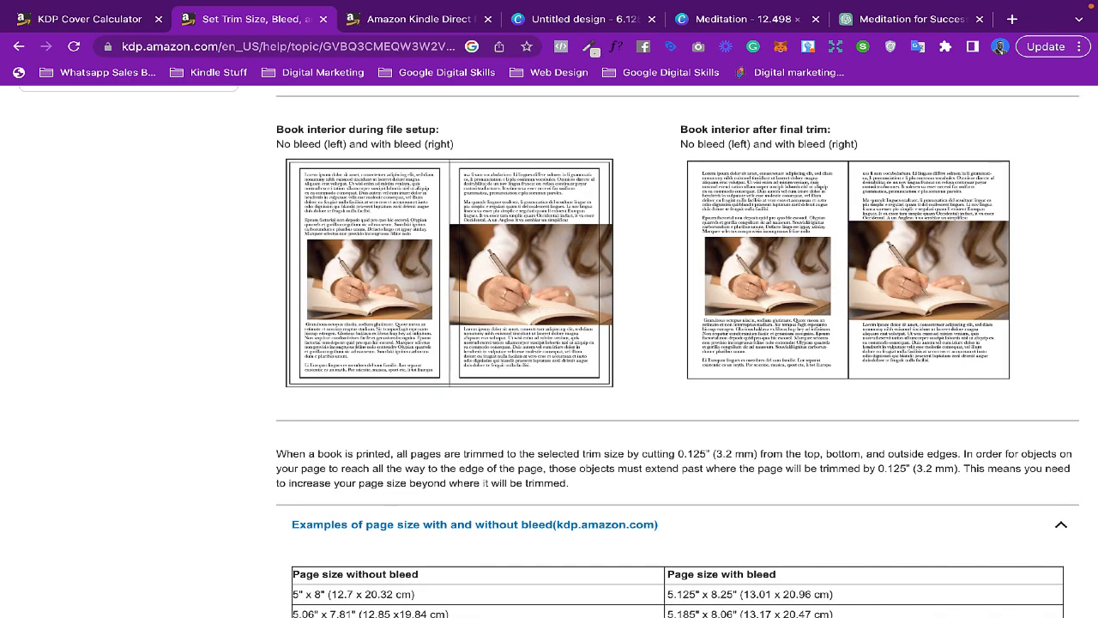
pyautogui.scroll(-5, 678, 352)
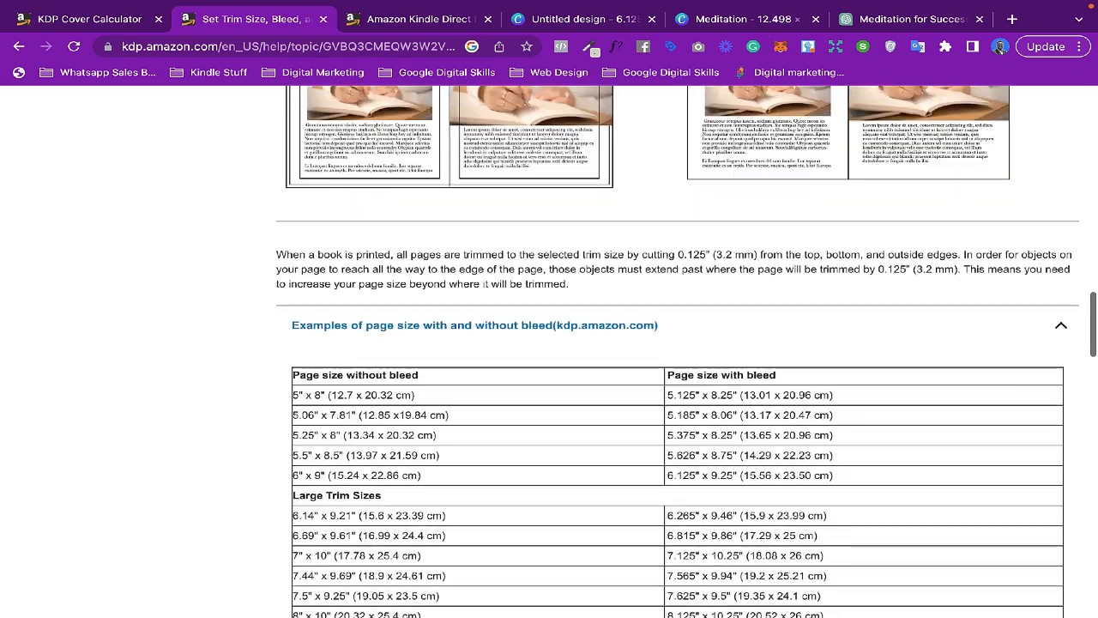
pyautogui.scroll(-10, 678, 352)
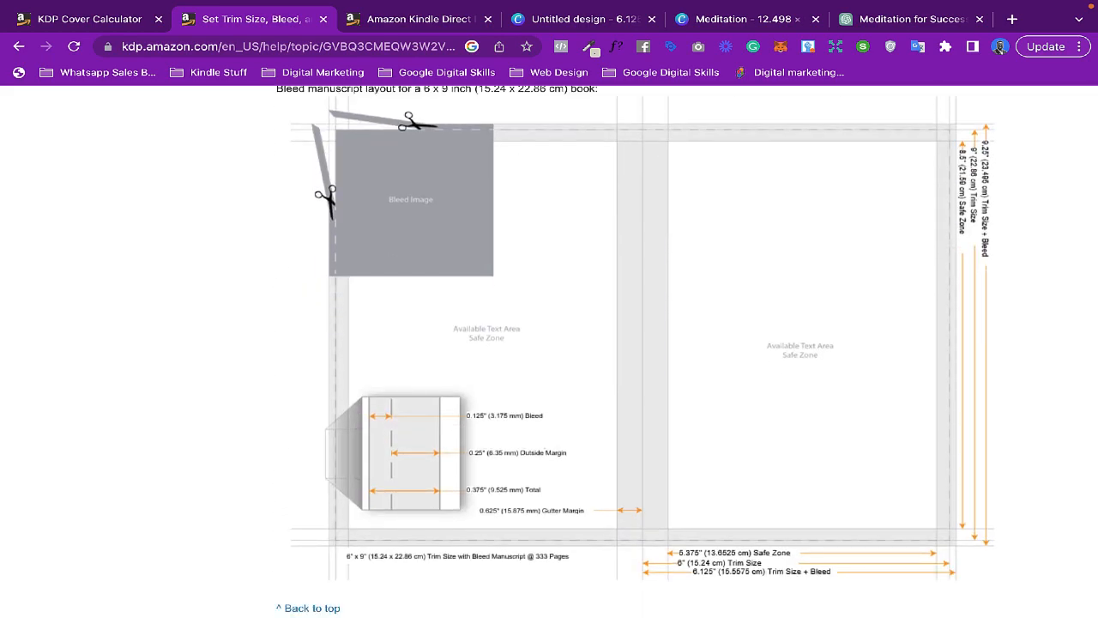
pyautogui.scroll(-7, 678, 352)
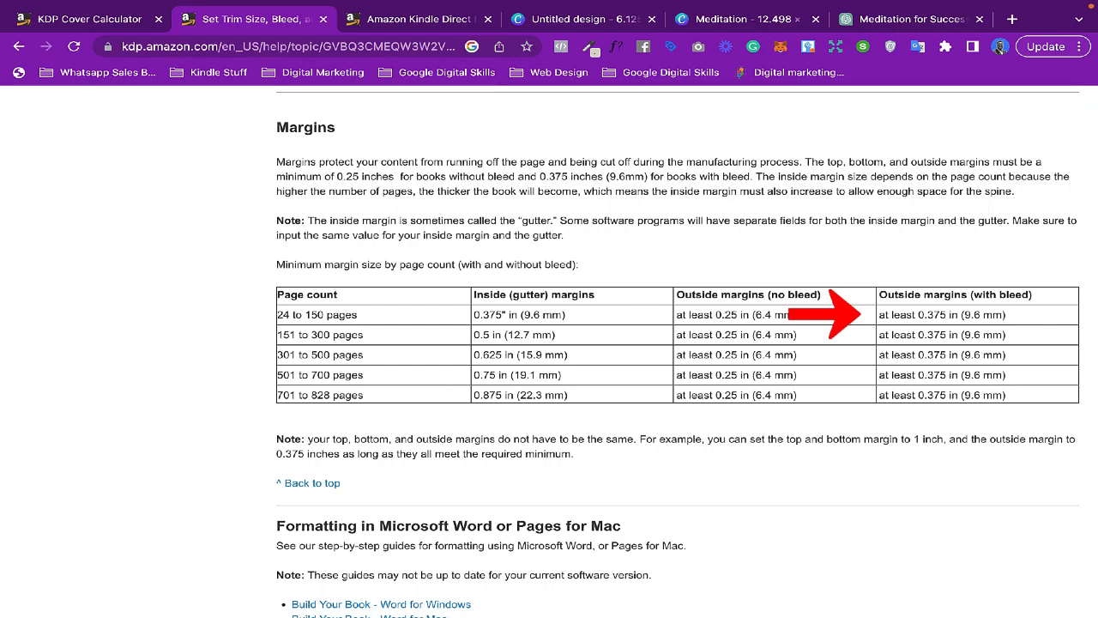
pyautogui.moveTo(879, 315); pyautogui.dragTo(951, 315)
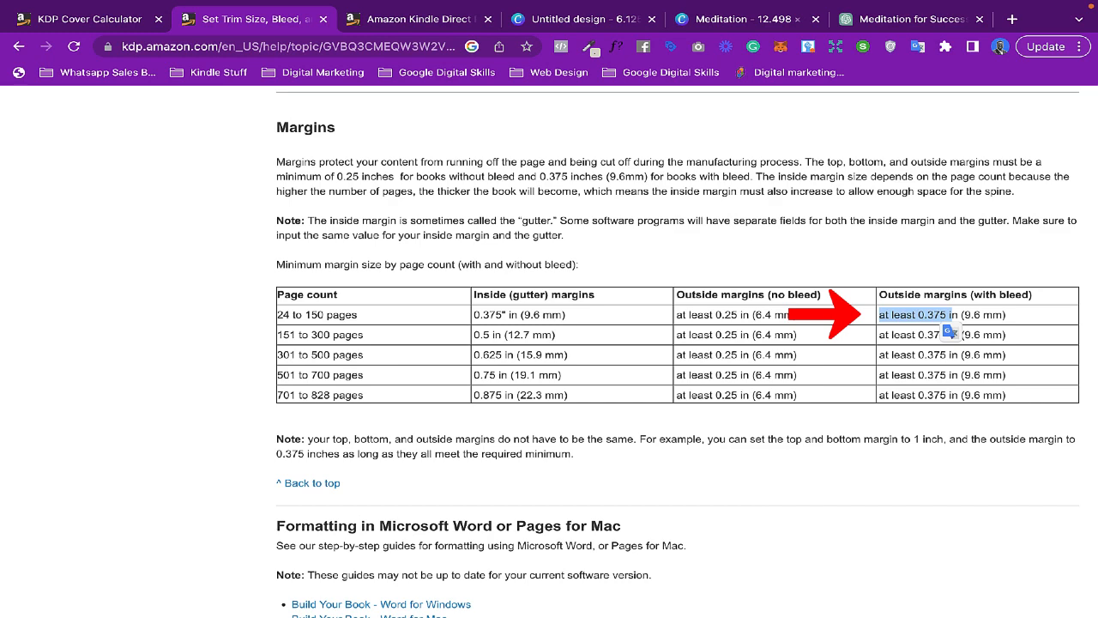
pyautogui.click(951, 316)
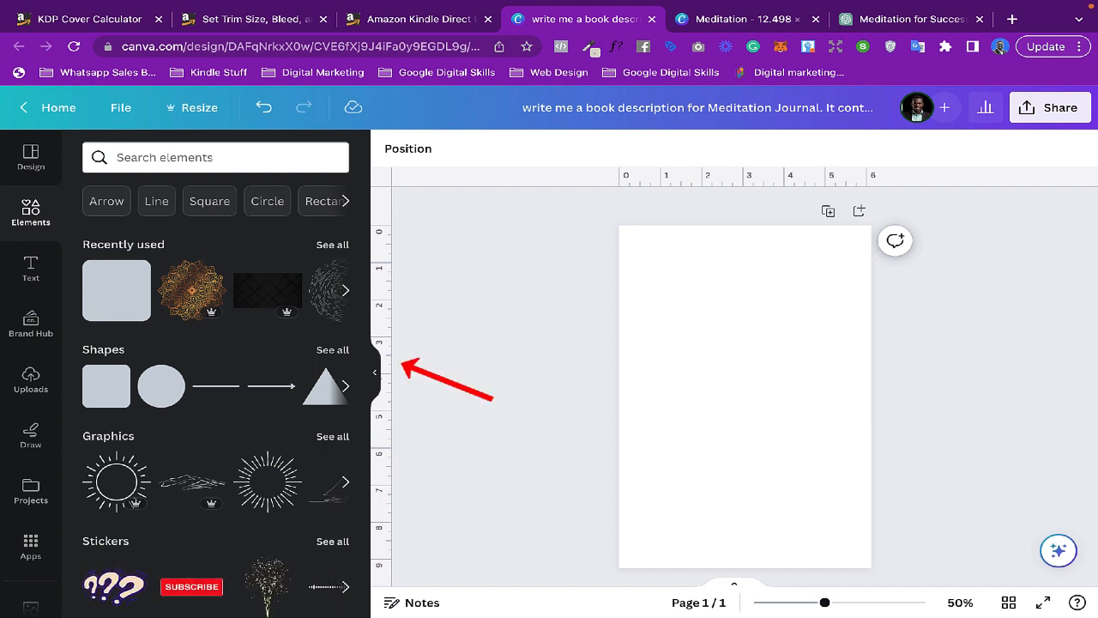
# Step: In the blank Canva design, add a vertical margin guide near the page's left edge and a horizontal one about 0.385 in below the top edge
pyautogui.moveTo(383, 365); pyautogui.dragTo(635, 365)
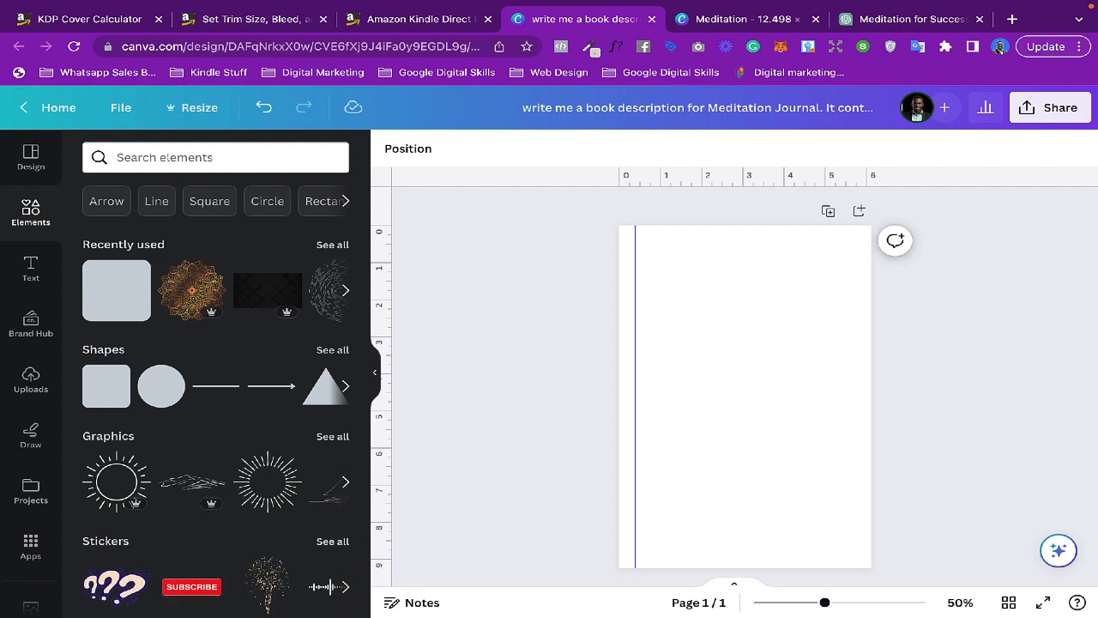
pyautogui.moveTo(745, 178); pyautogui.dragTo(744, 240)
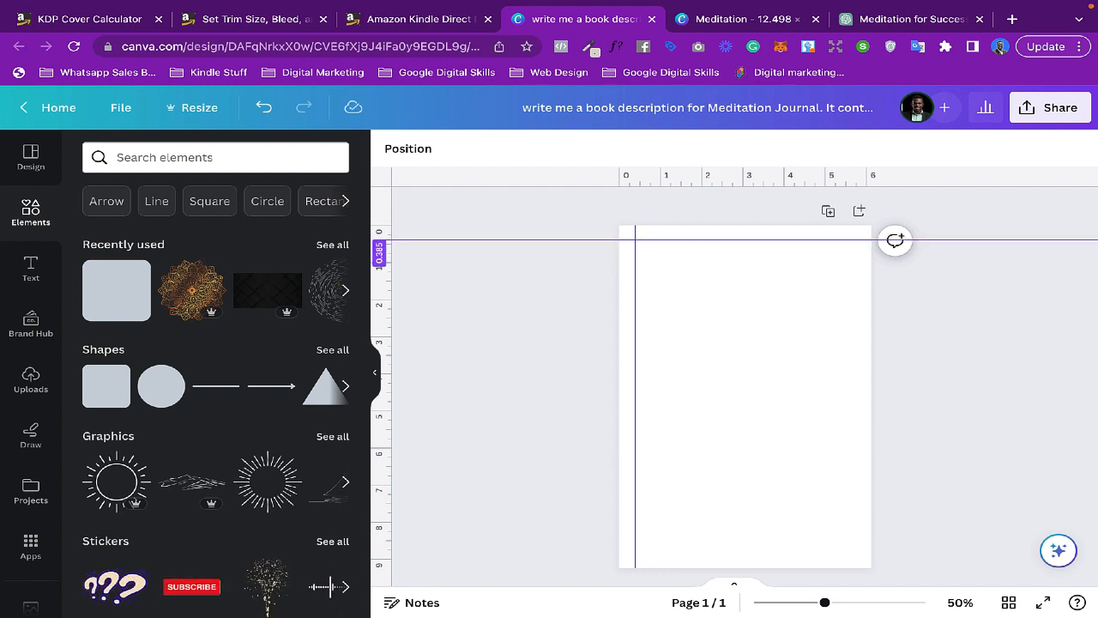
pyautogui.moveTo(745, 240); pyautogui.dragTo(744, 240)
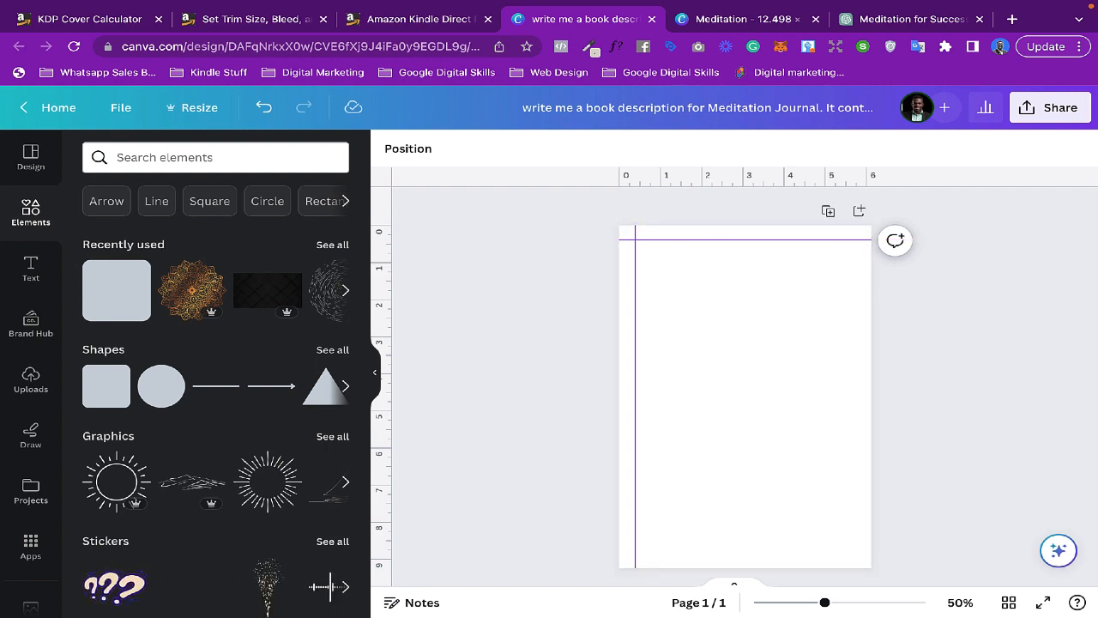
# Step: Add a square shape to the page and change it to the sharp-cornered square
pyautogui.moveTo(824, 602); pyautogui.dragTo(836, 602)
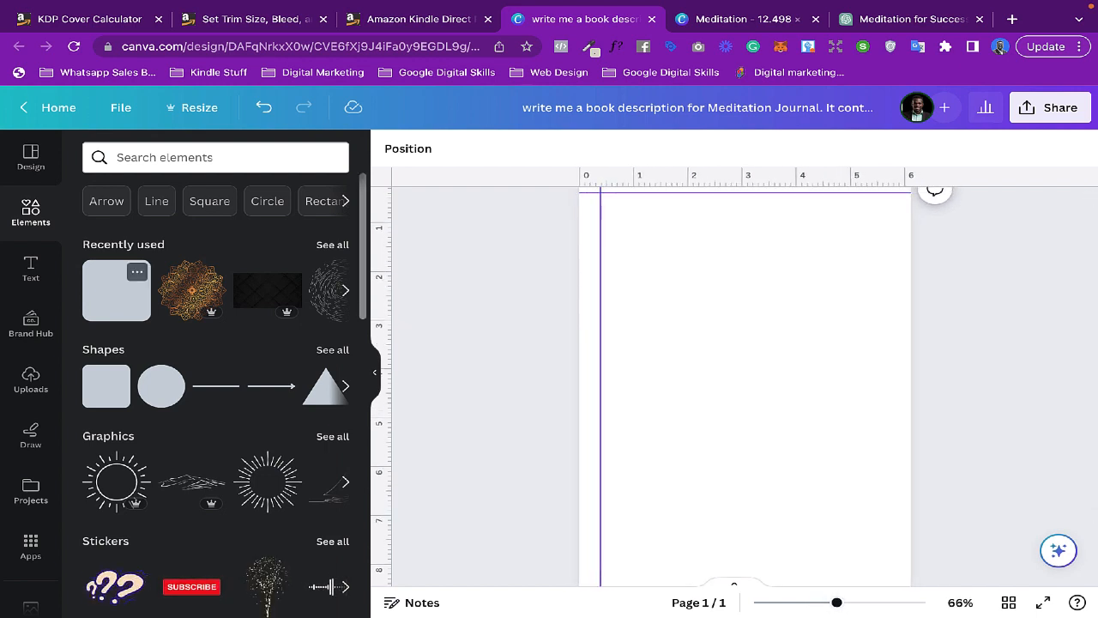
pyautogui.click(113, 296)
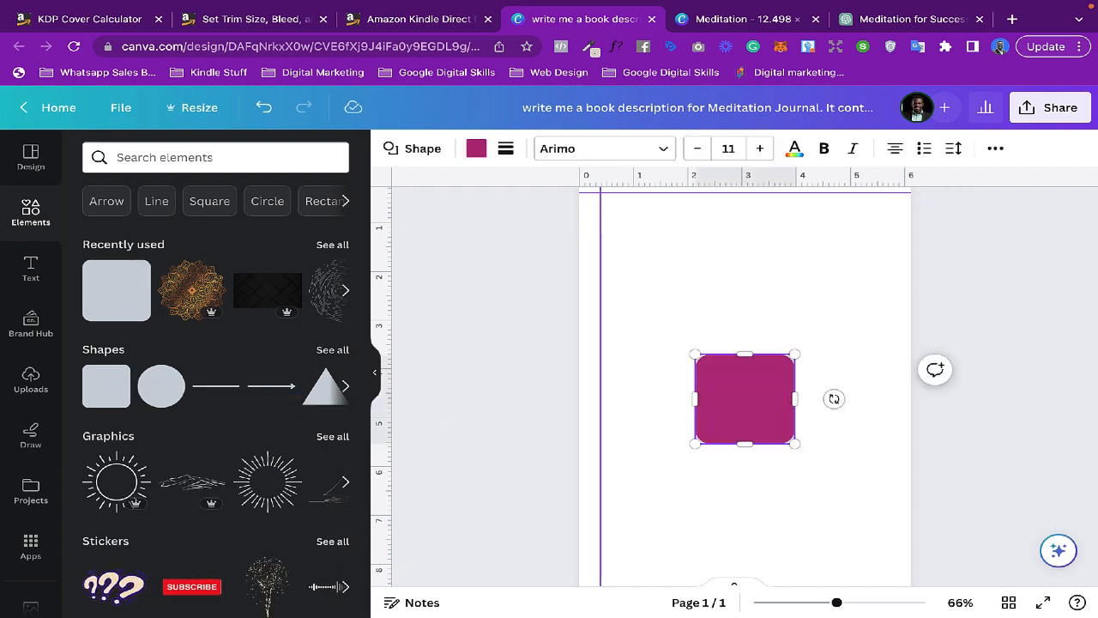
pyautogui.click(414, 148)
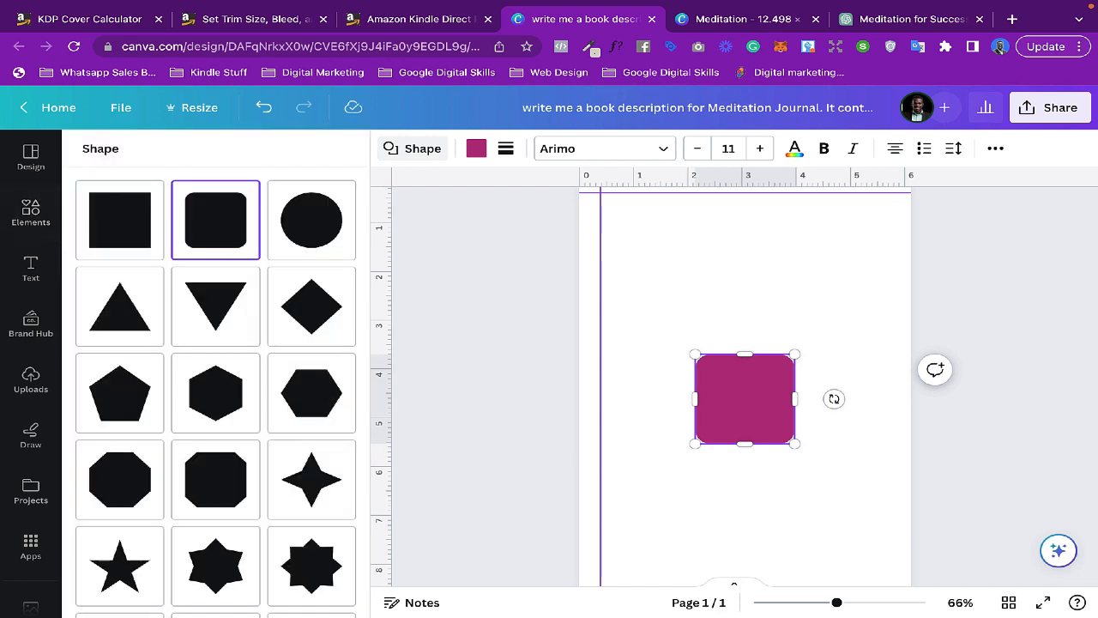
pyautogui.click(120, 220)
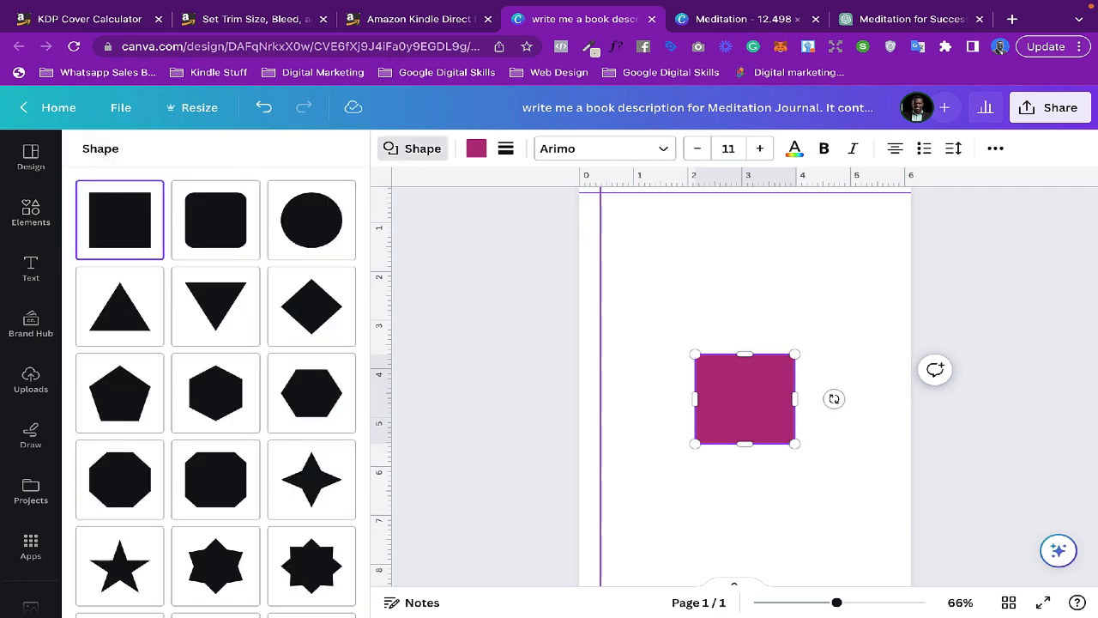
pyautogui.click(413, 149)
pyautogui.click(548, 308)
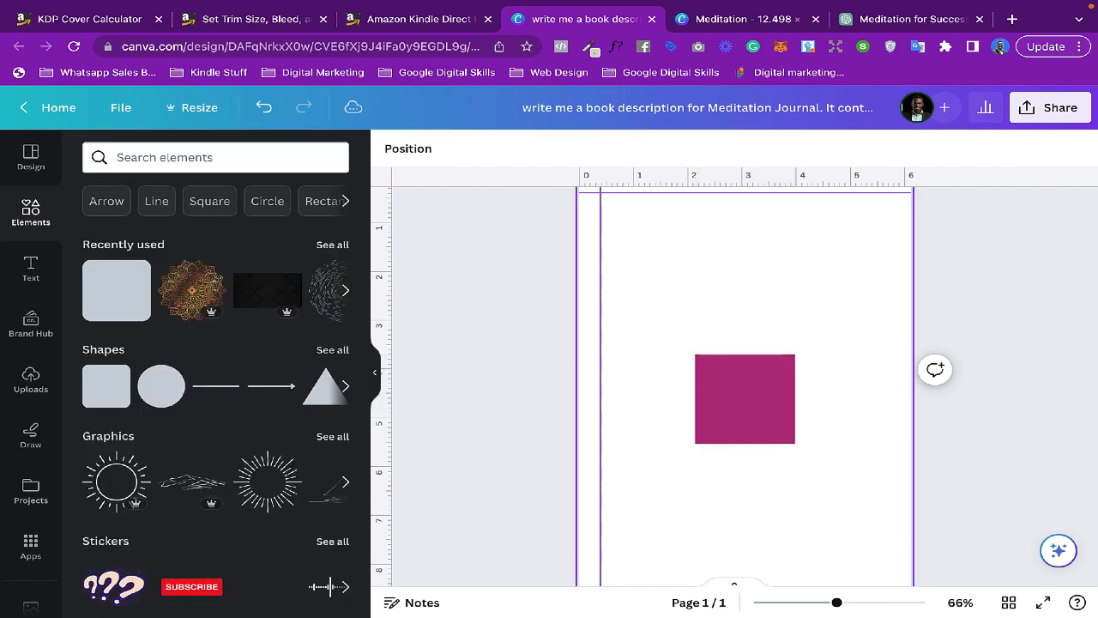
# Step: Move the square to the page's left edge and shrink it to about 0.5 in wide
pyautogui.moveTo(745, 398); pyautogui.dragTo(668, 394)
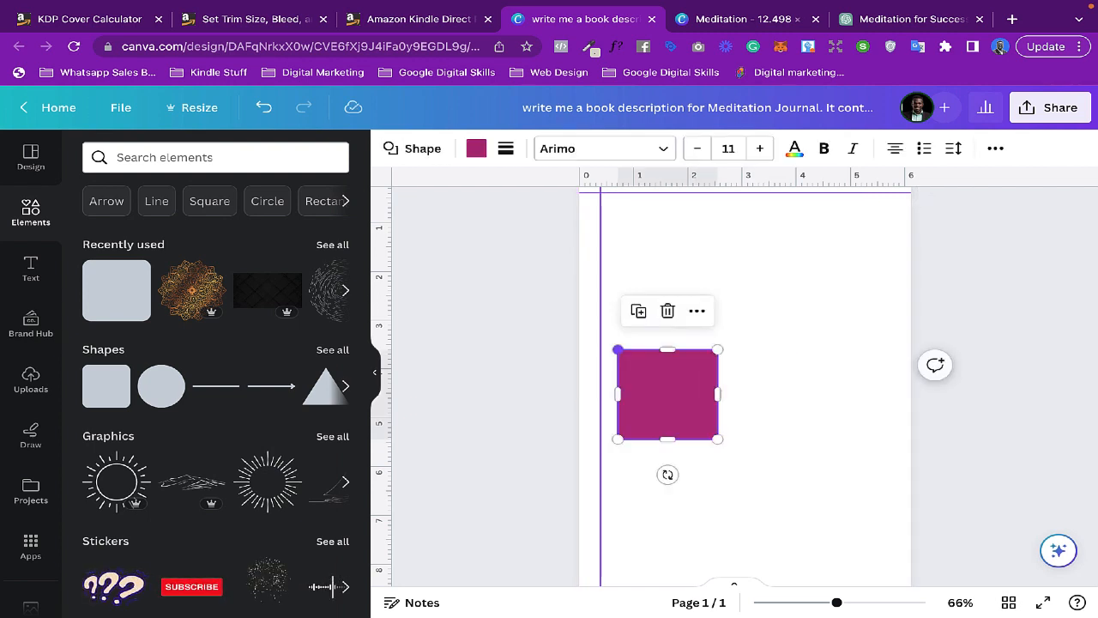
pyautogui.moveTo(618, 349); pyautogui.dragTo(594, 415)
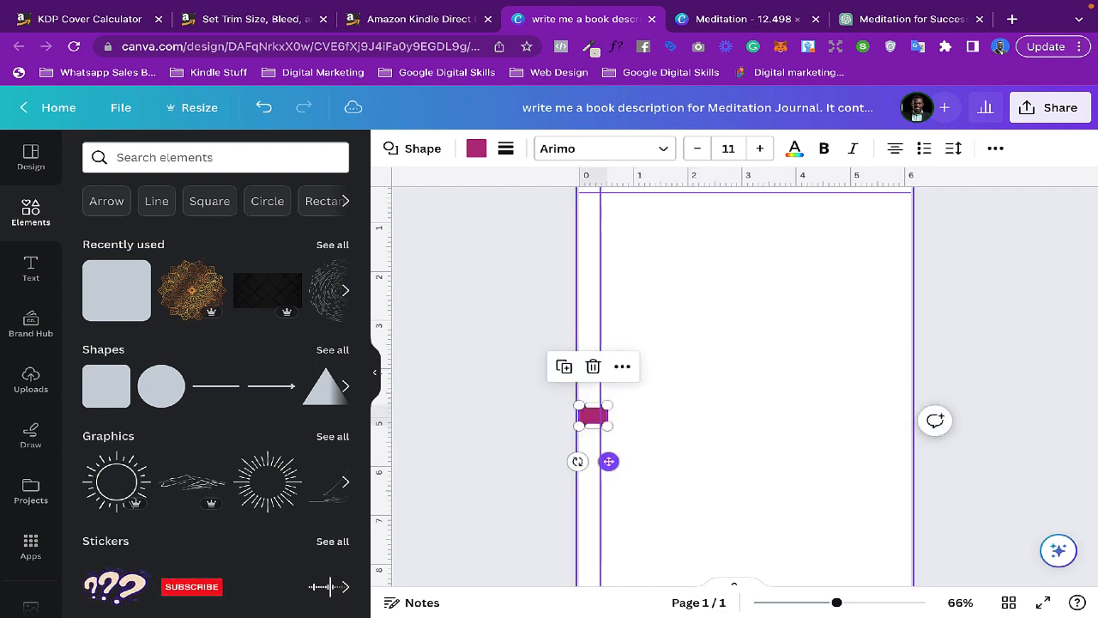
pyautogui.moveTo(837, 603); pyautogui.dragTo(863, 602)
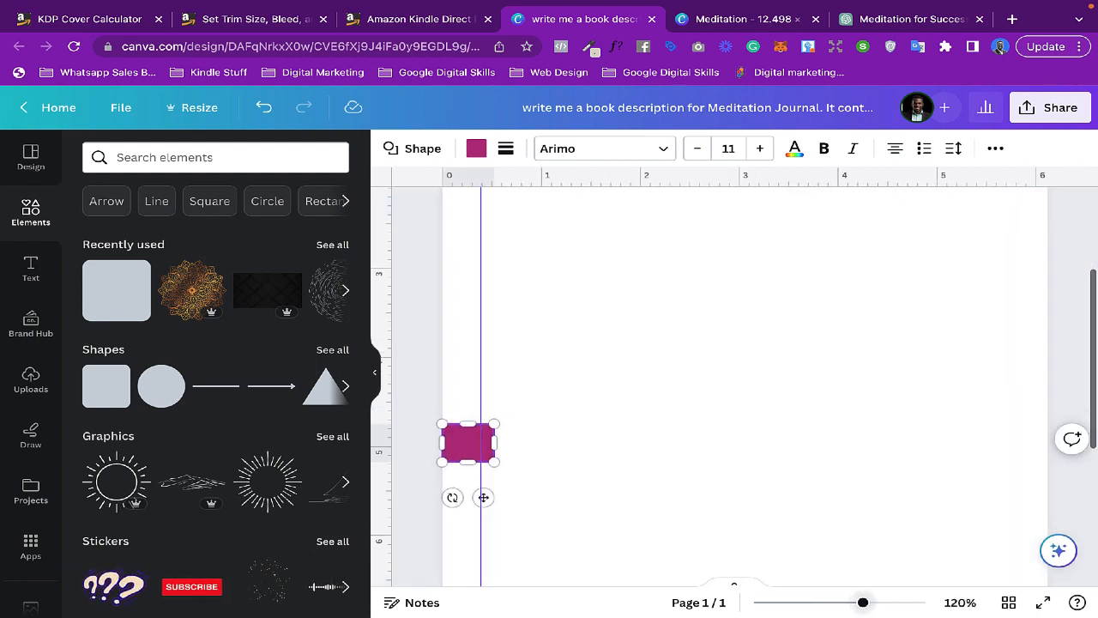
pyautogui.scroll(-1, 745, 386)
pyautogui.press('Escape')
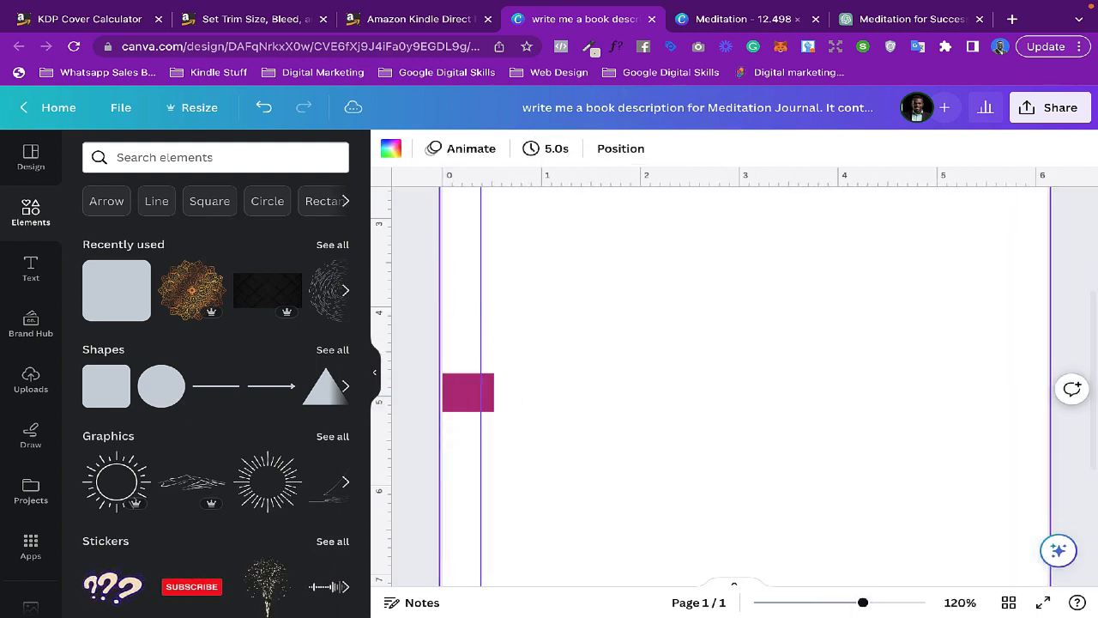
# Step: Resize the square to fit exactly between the page's left edge and the vertical margin guide at 0.385 in
pyautogui.click(467, 393)
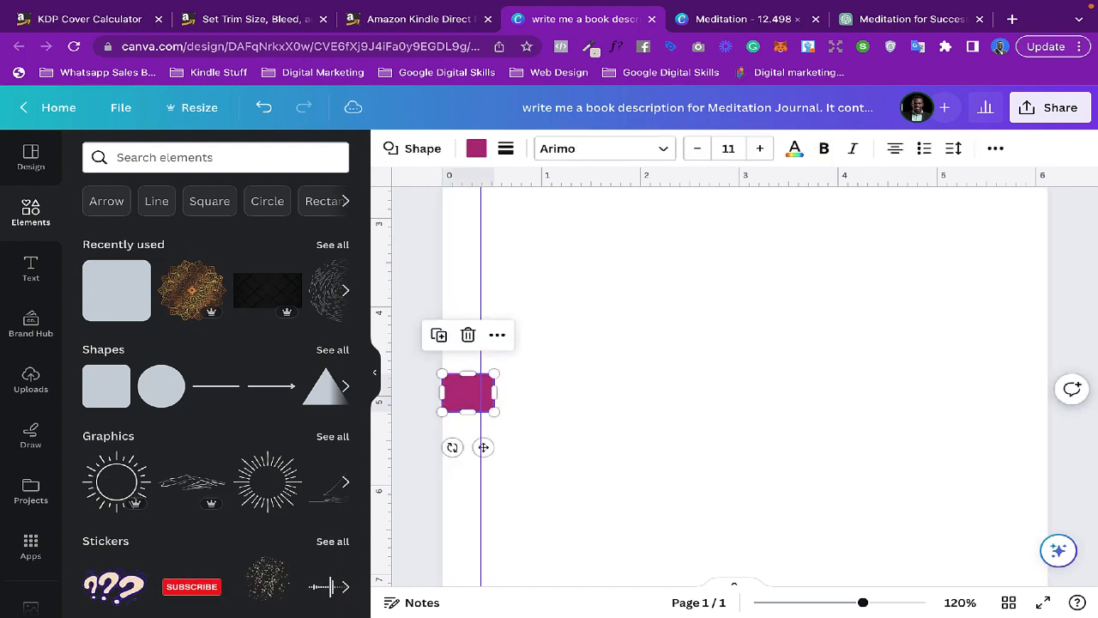
pyautogui.moveTo(468, 393)
pyautogui.mouseDown()
pyautogui.moveTo(489, 393)
pyautogui.moveTo(490, 409)
pyautogui.moveTo(481, 405)
pyautogui.mouseUp()
pyautogui.hotkey('ctrl', 'z')
pyautogui.click(566, 424)
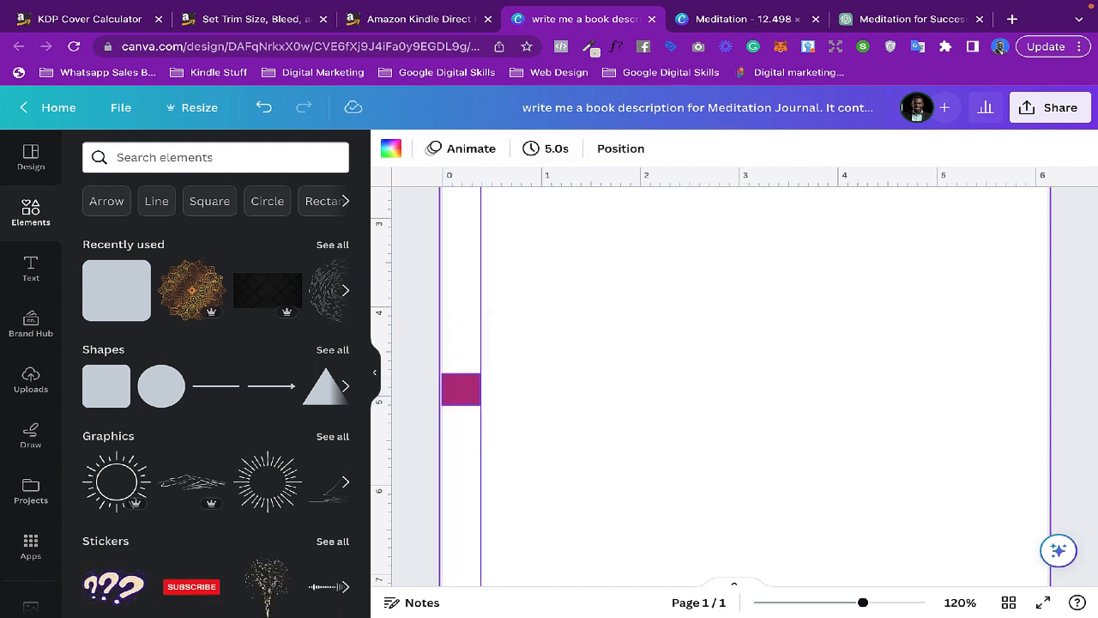
pyautogui.click(462, 390)
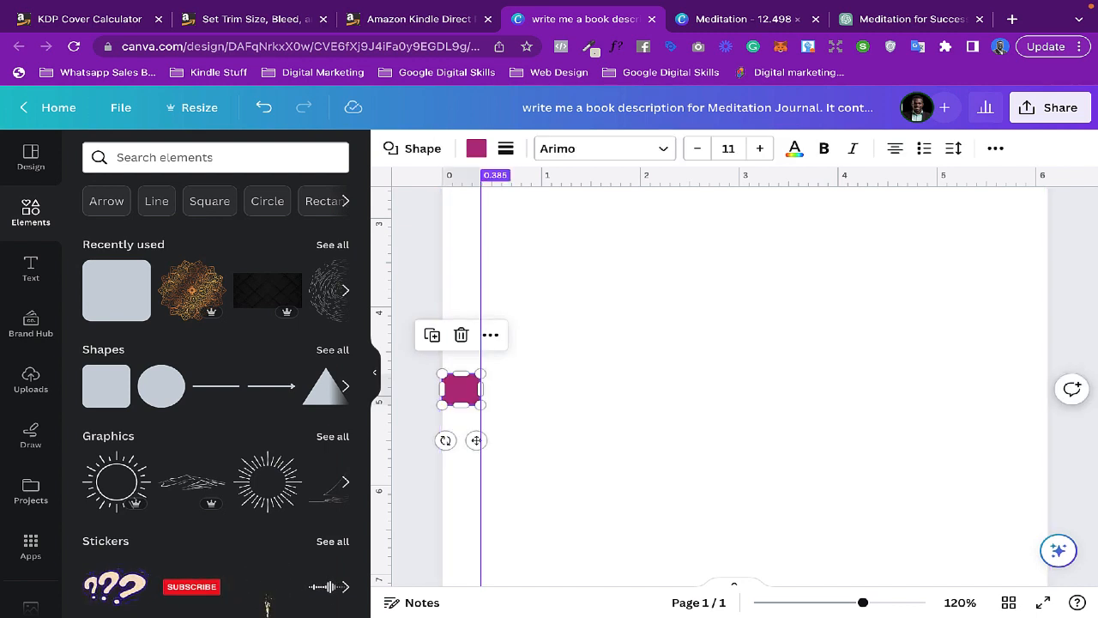
pyautogui.hotkey('ctrl', 'z')
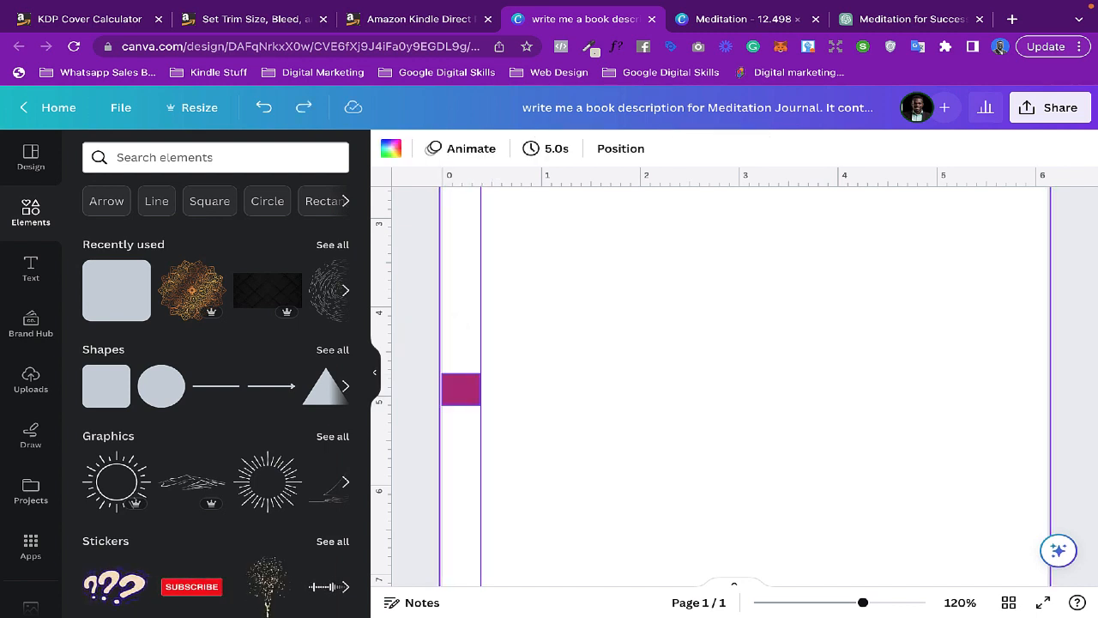
# Step: Move the square to the page's right edge and place a vertical margin guide along its inner side
pyautogui.click(461, 389)
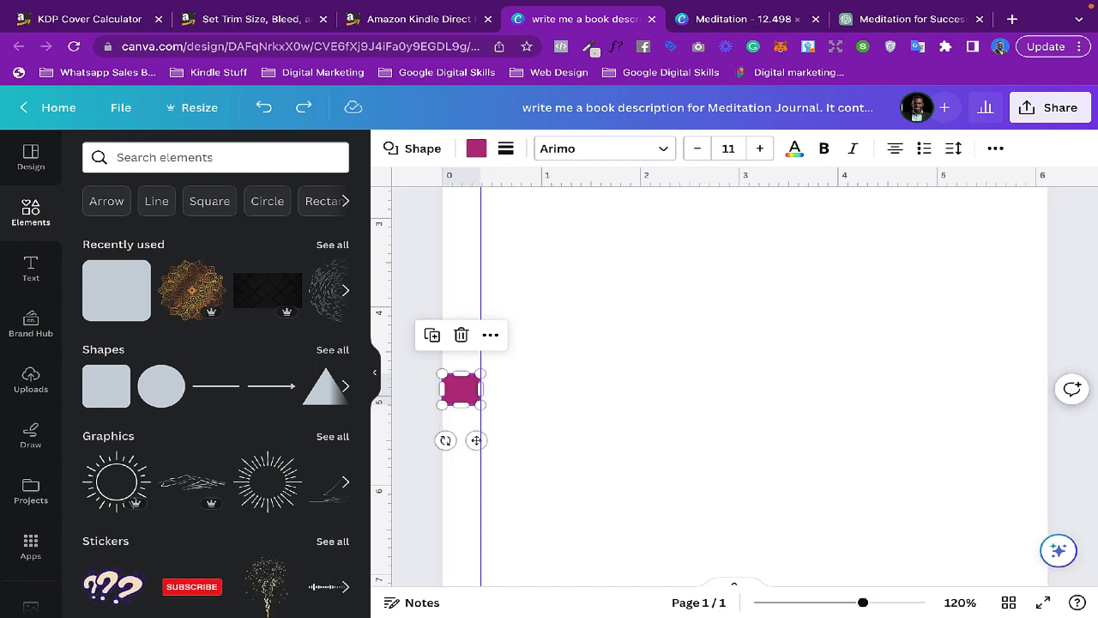
pyautogui.moveTo(477, 440); pyautogui.dragTo(1044, 437)
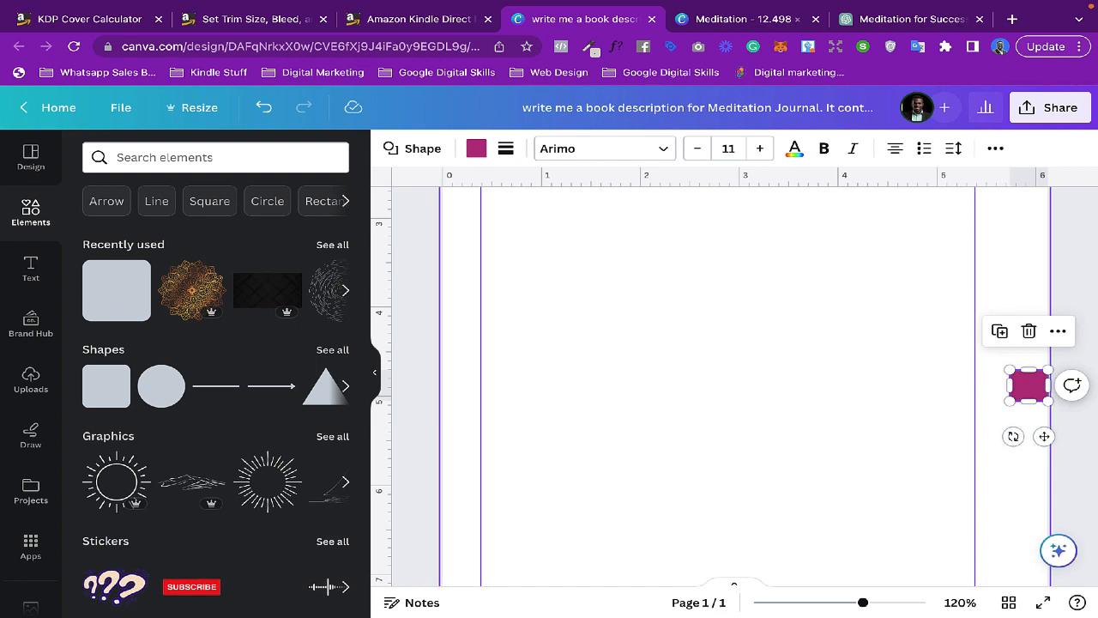
pyautogui.moveTo(976, 370); pyautogui.dragTo(1010, 369)
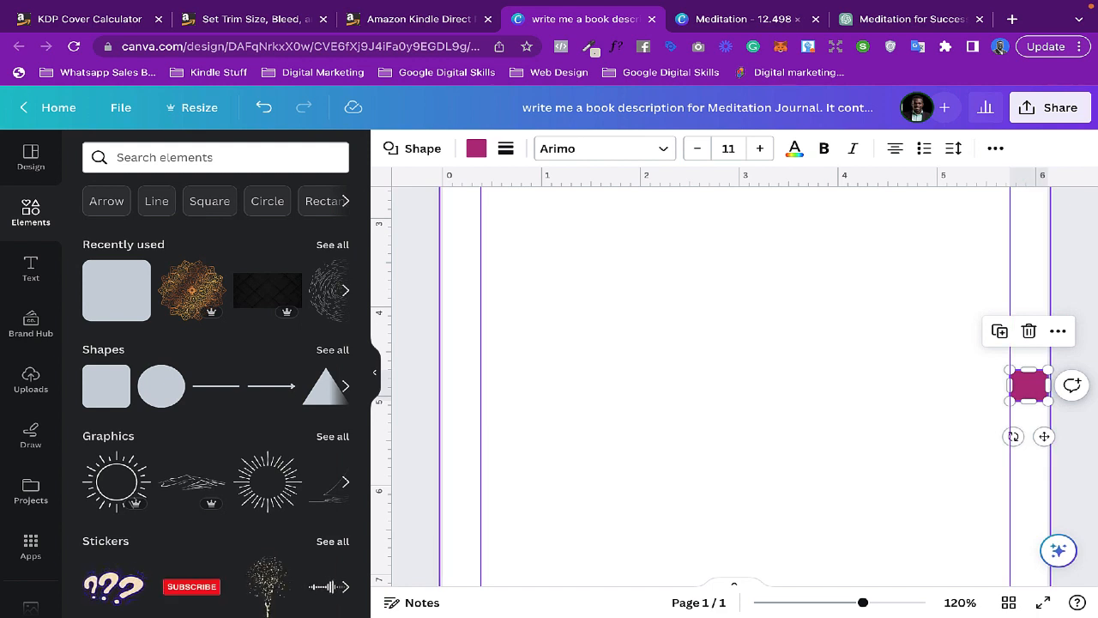
# Step: Move the square to the middle of the page's bottom edge, with its lower side flush with the edge
pyautogui.moveTo(863, 603); pyautogui.dragTo(841, 603)
pyautogui.scroll(-2, 745, 386)
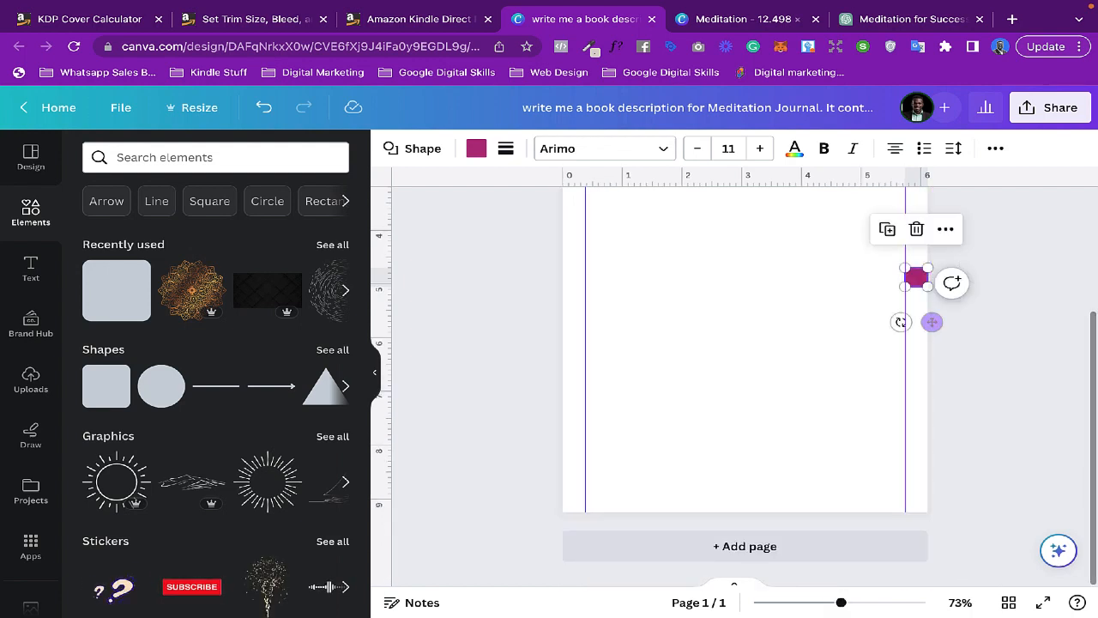
pyautogui.moveTo(931, 321); pyautogui.dragTo(749, 534)
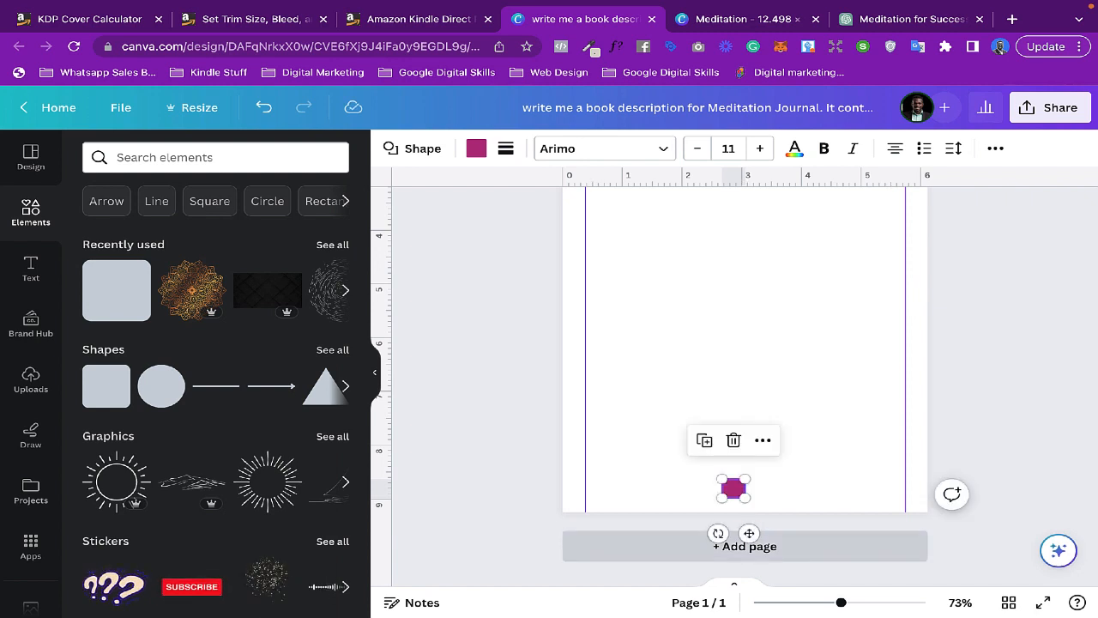
pyautogui.keyDown('ctrl'); pyautogui.scroll(5, 747, 369); pyautogui.keyUp('ctrl')
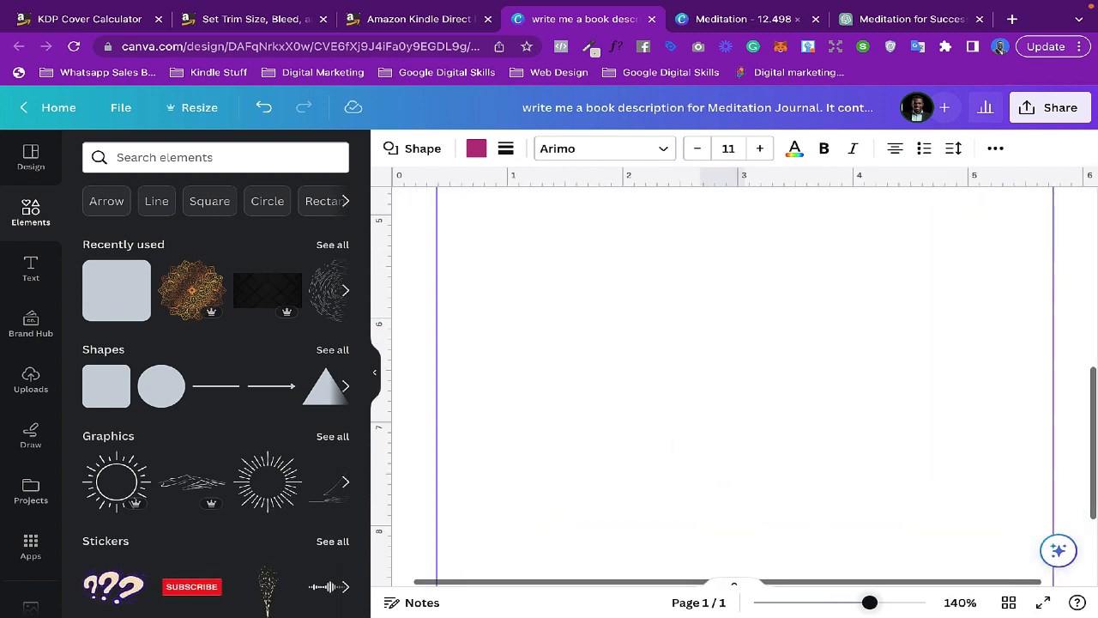
pyautogui.keyDown('ctrl'); pyautogui.scroll(-3, 747, 369); pyautogui.keyUp('ctrl')
pyautogui.scroll(-2, 746, 369)
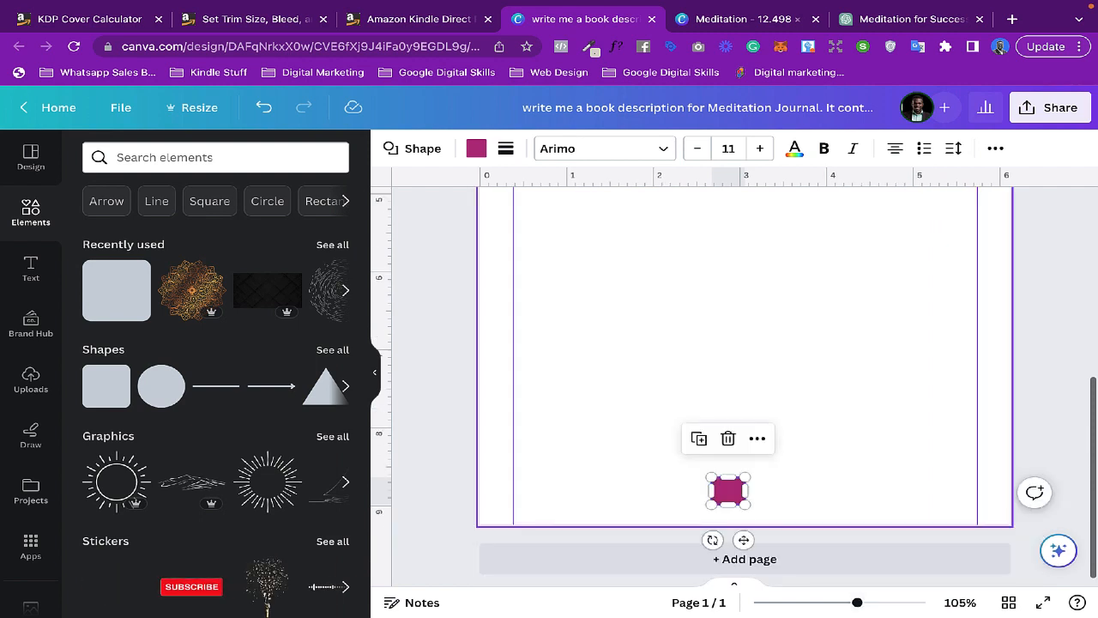
pyautogui.moveTo(743, 539); pyautogui.dragTo(742, 559)
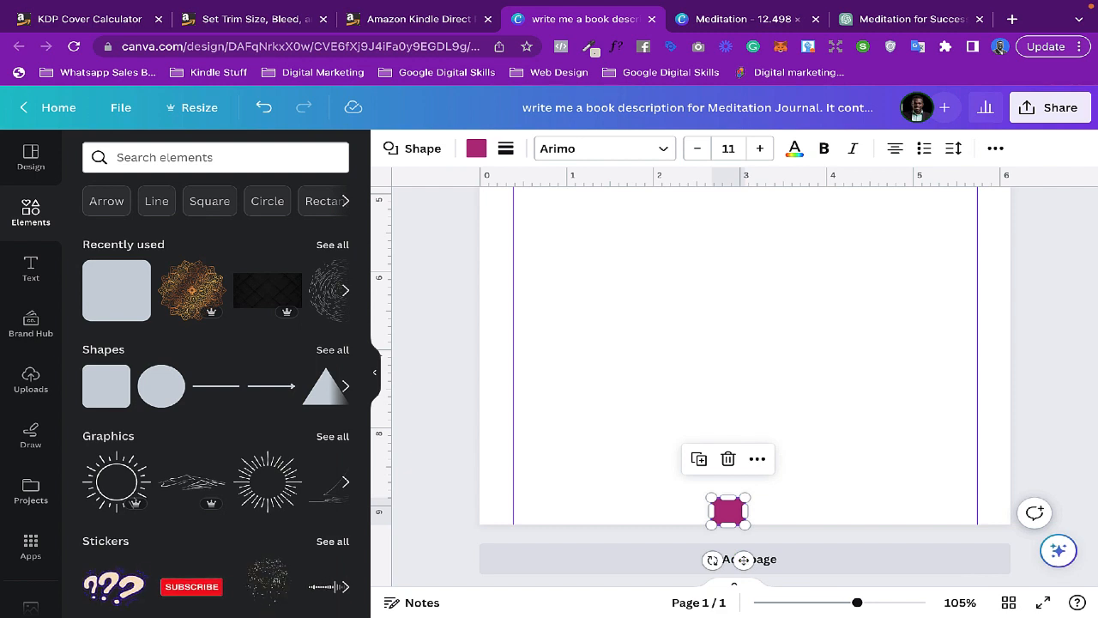
# Step: Place a horizontal margin guide at 8.899 in along the square's upper side and delete the square
pyautogui.moveTo(743, 176); pyautogui.dragTo(743, 497)
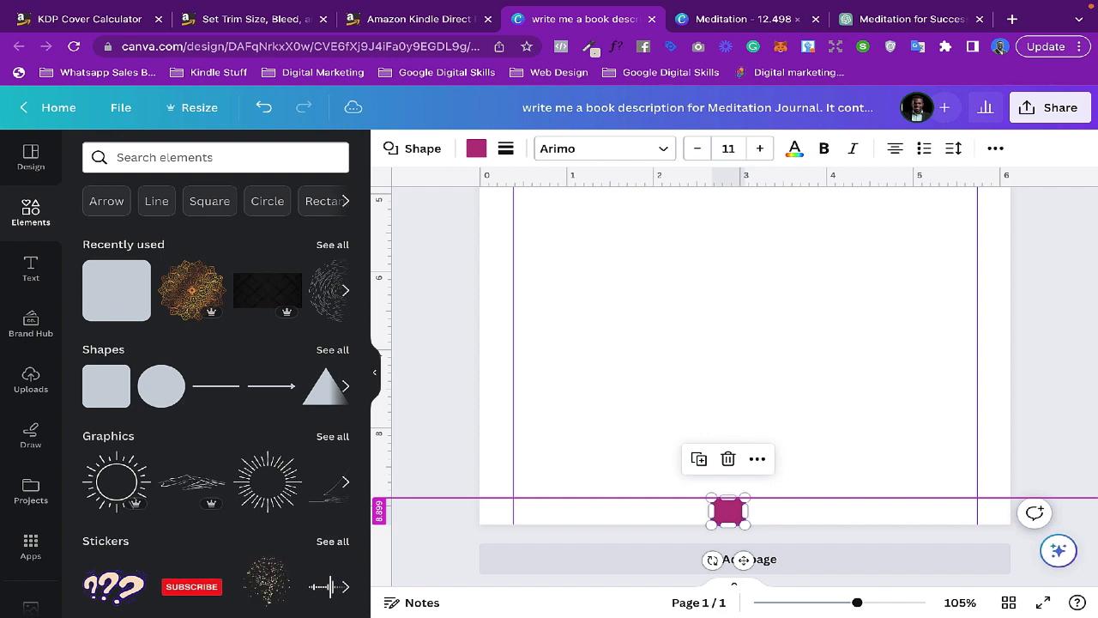
pyautogui.click(744, 394)
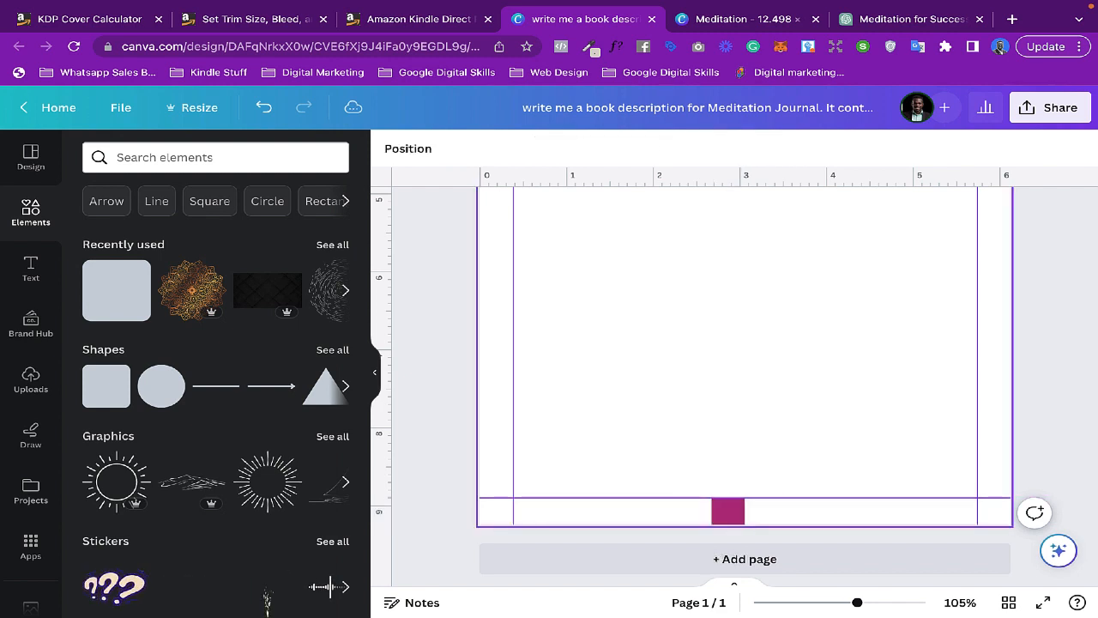
pyautogui.click(728, 511)
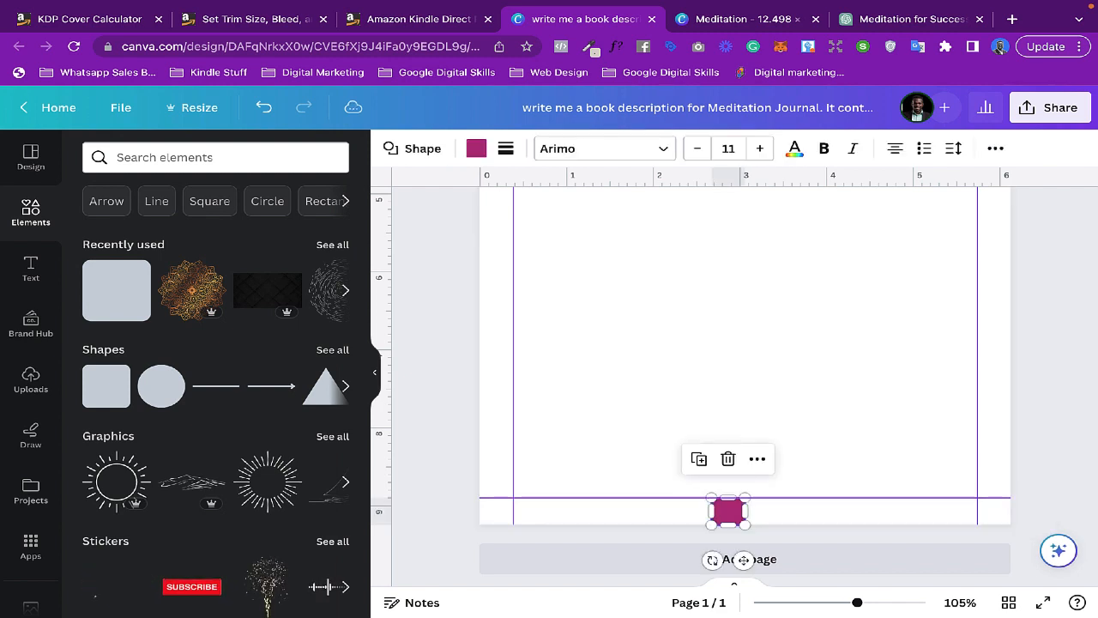
pyautogui.press('Delete')
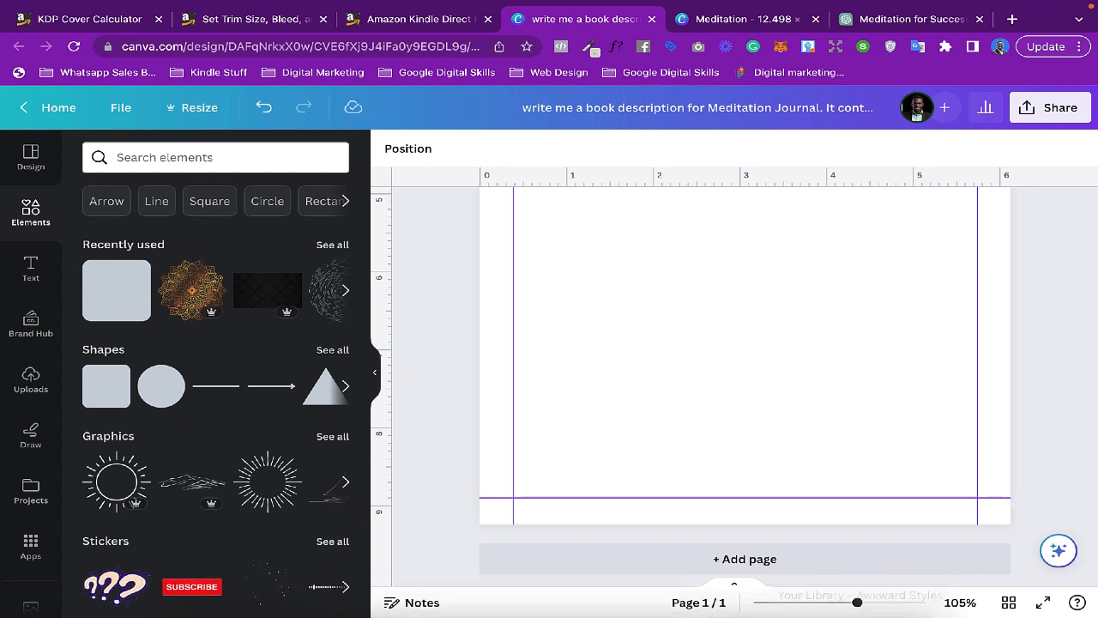
# Step: Insert a straight line in the middle of the page and extend it across the full page width
pyautogui.moveTo(857, 602); pyautogui.dragTo(818, 603)
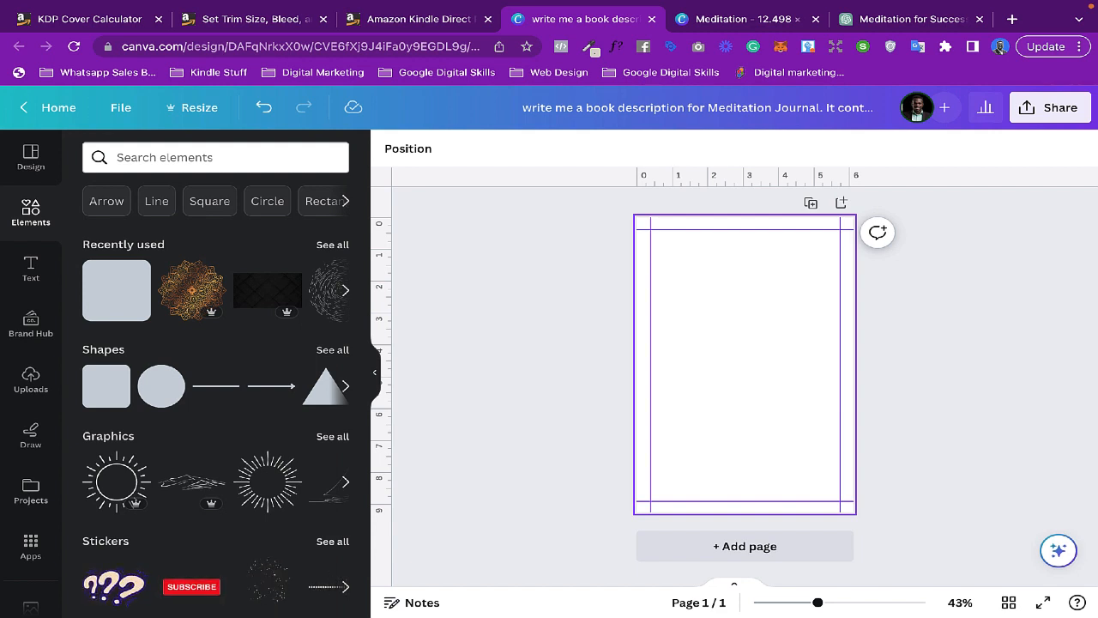
pyautogui.click(31, 268)
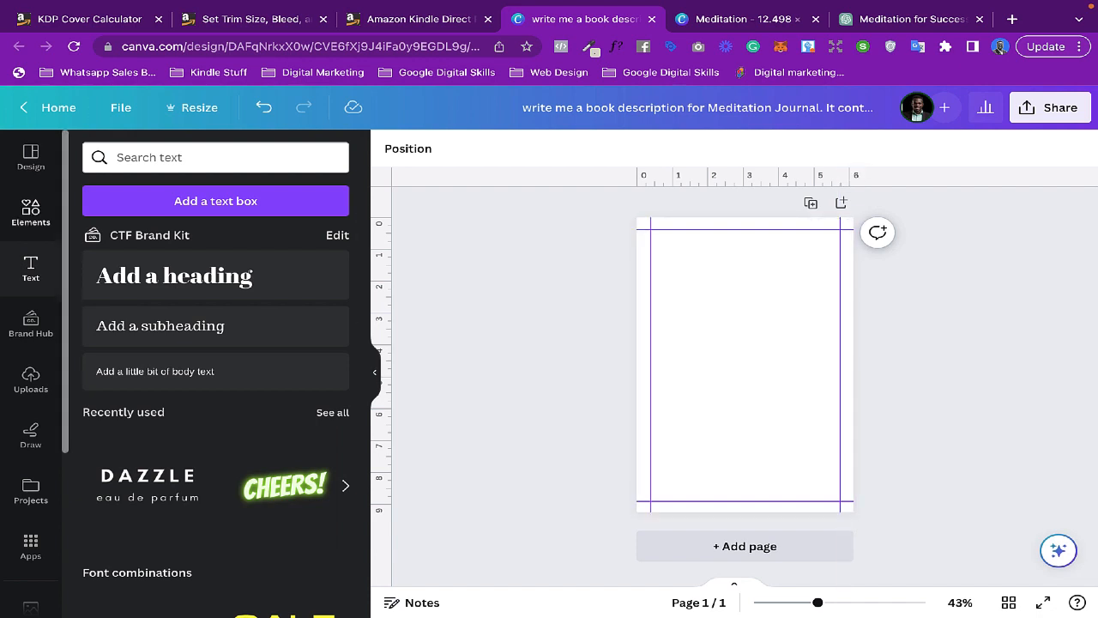
pyautogui.click(31, 213)
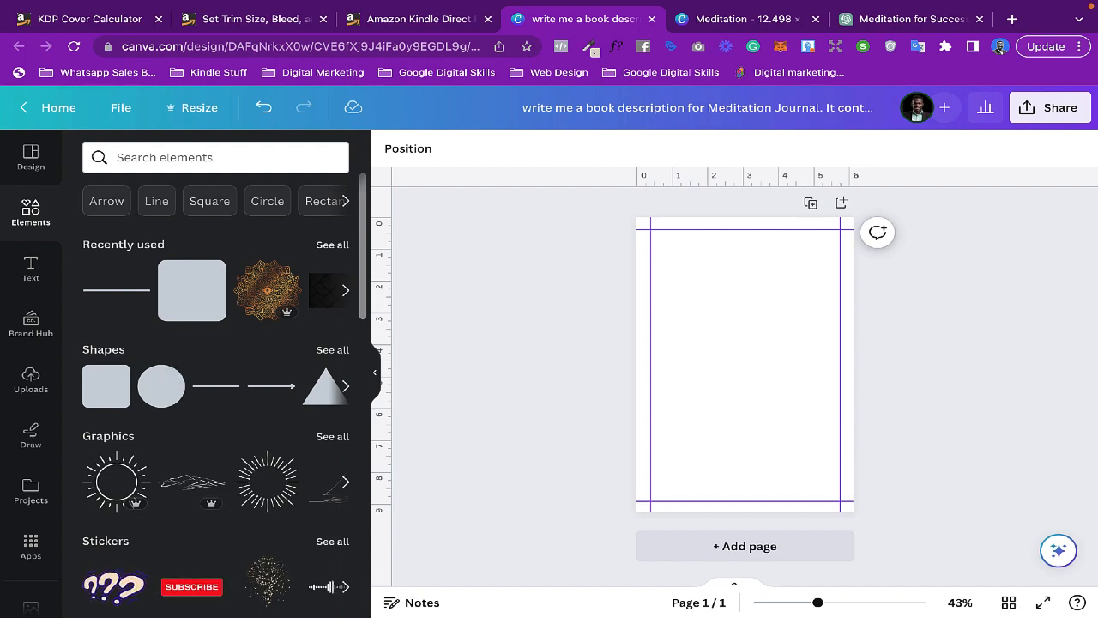
pyautogui.click(117, 290)
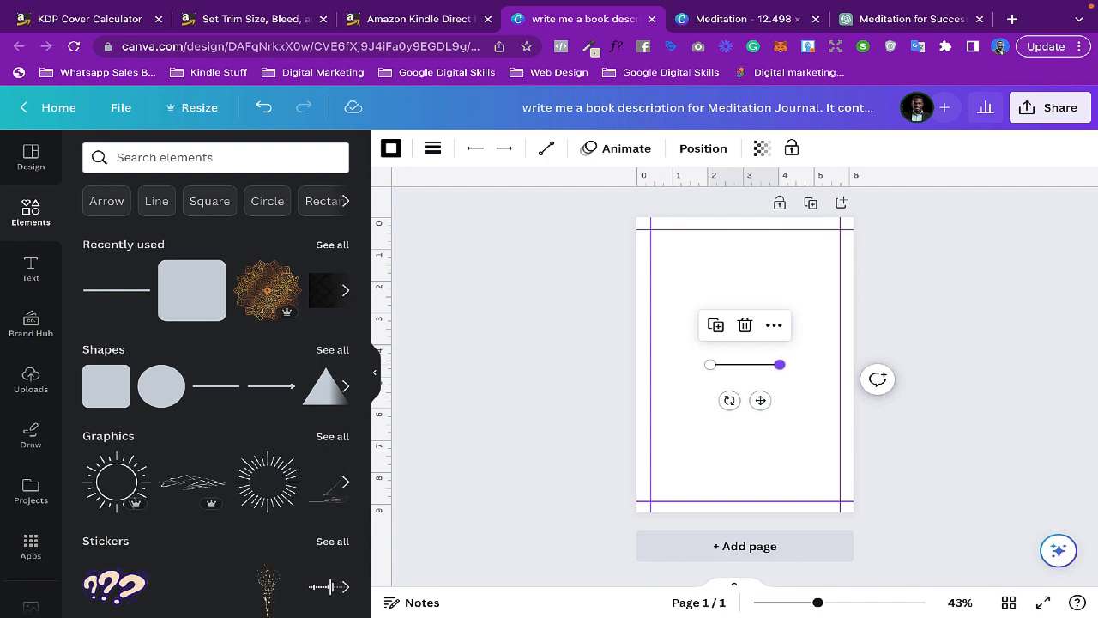
pyautogui.moveTo(778, 364); pyautogui.dragTo(860, 365)
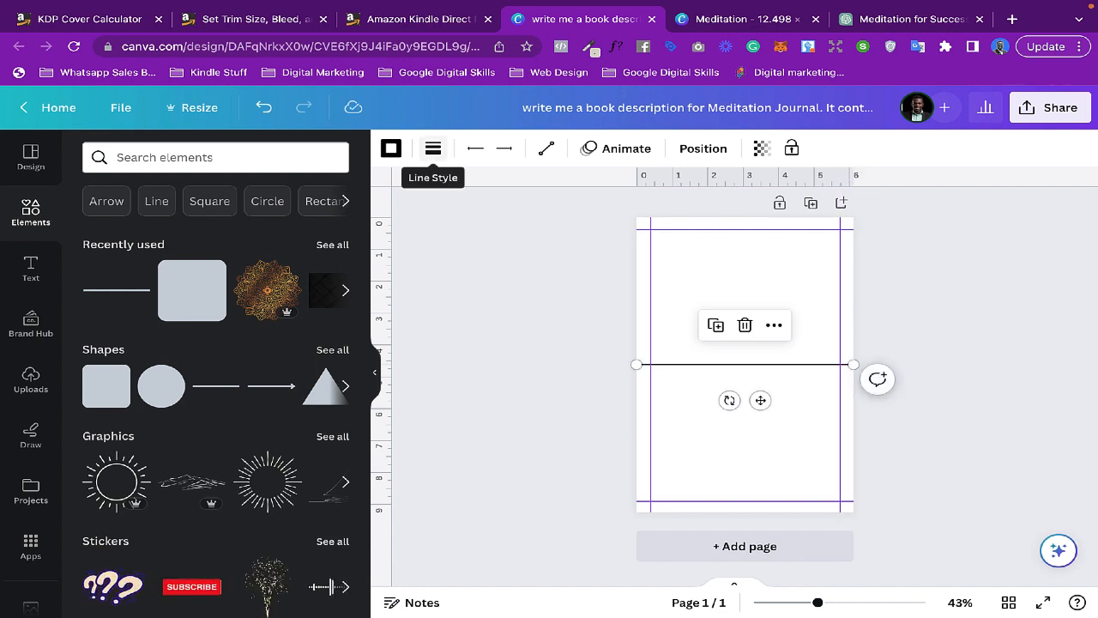
# Step: Set the line's weight to 1 and its transparency to 74
pyautogui.click(433, 149)
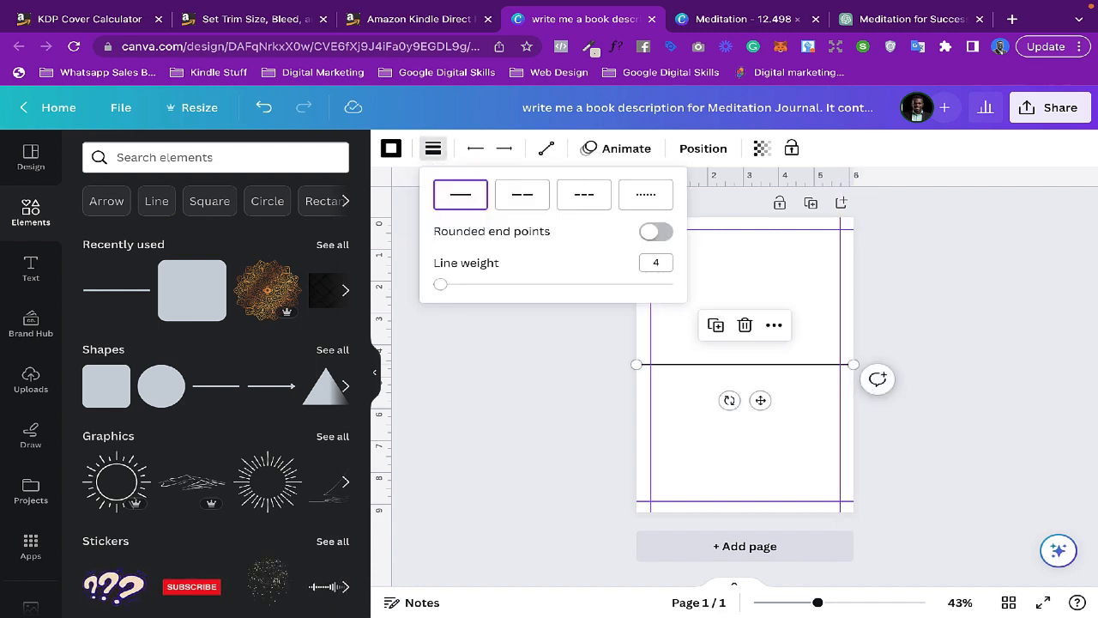
pyautogui.moveTo(440, 284); pyautogui.dragTo(433, 284)
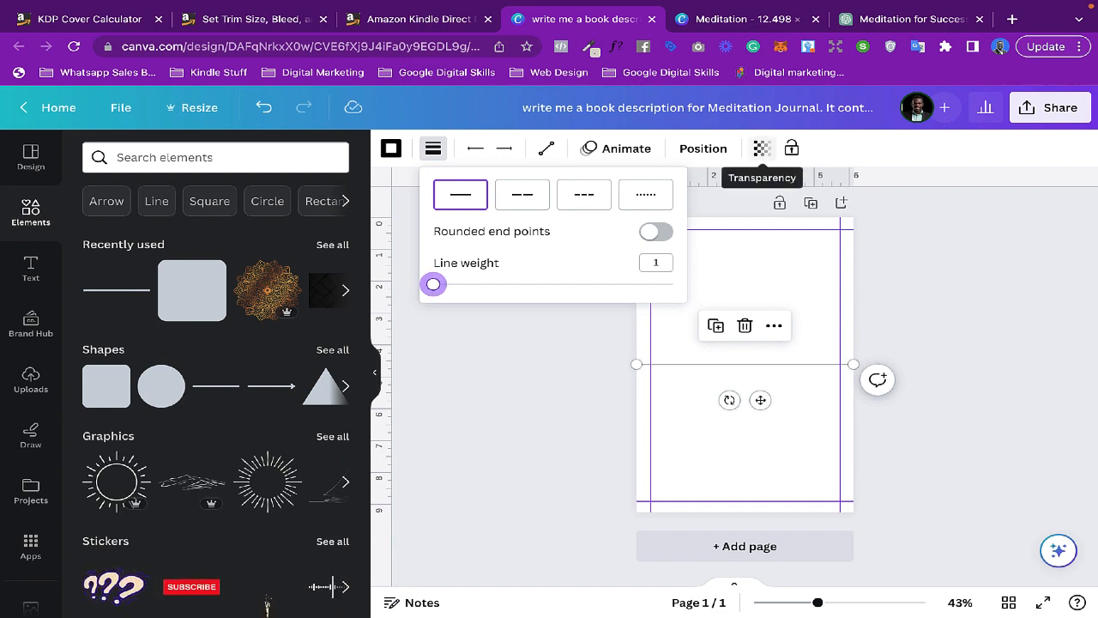
pyautogui.click(762, 149)
pyautogui.moveTo(761, 209); pyautogui.dragTo(720, 210)
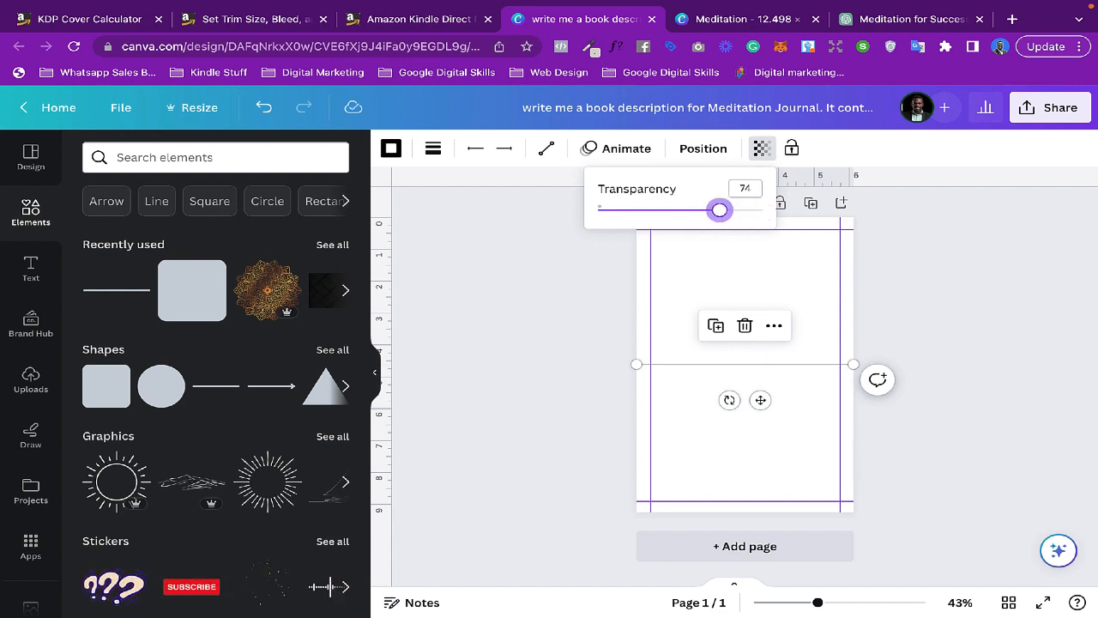
pyautogui.click(941, 322)
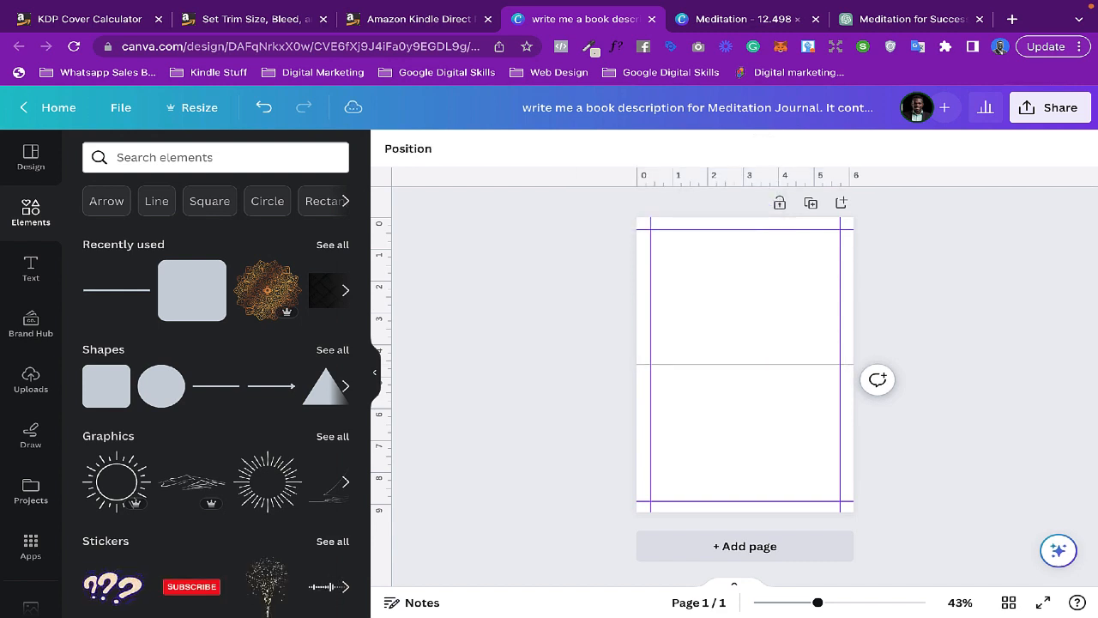
pyautogui.hotkey('ctrl', 'z')
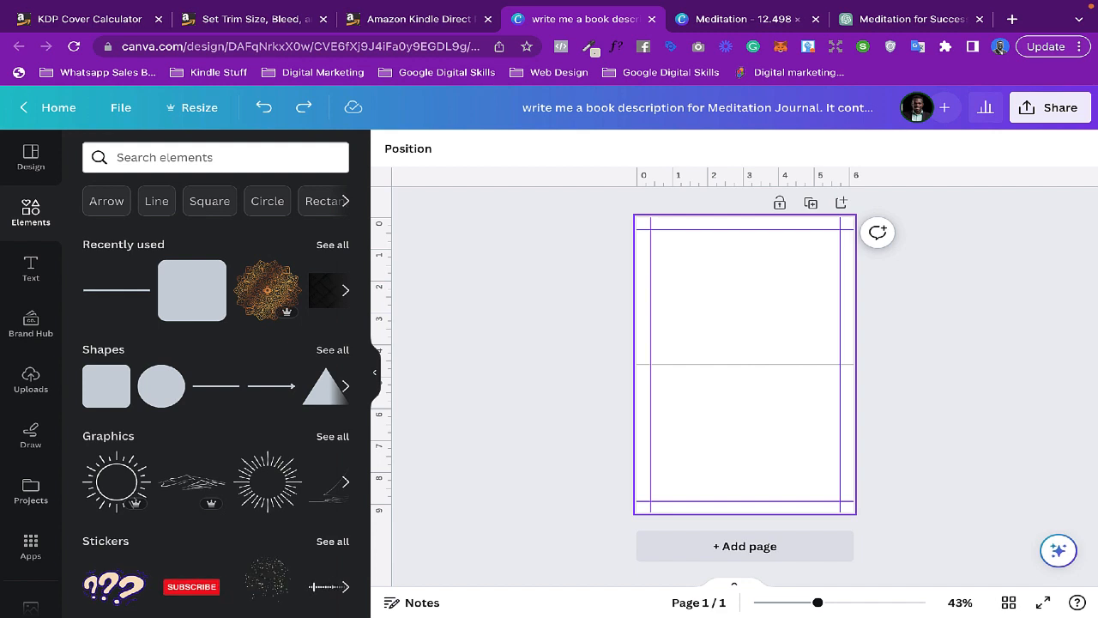
# Step: Fill the page with copies of the horizontal line and even out their vertical spacing with Tidy up
pyautogui.hotkey('ctrl', 'shift', 'z')
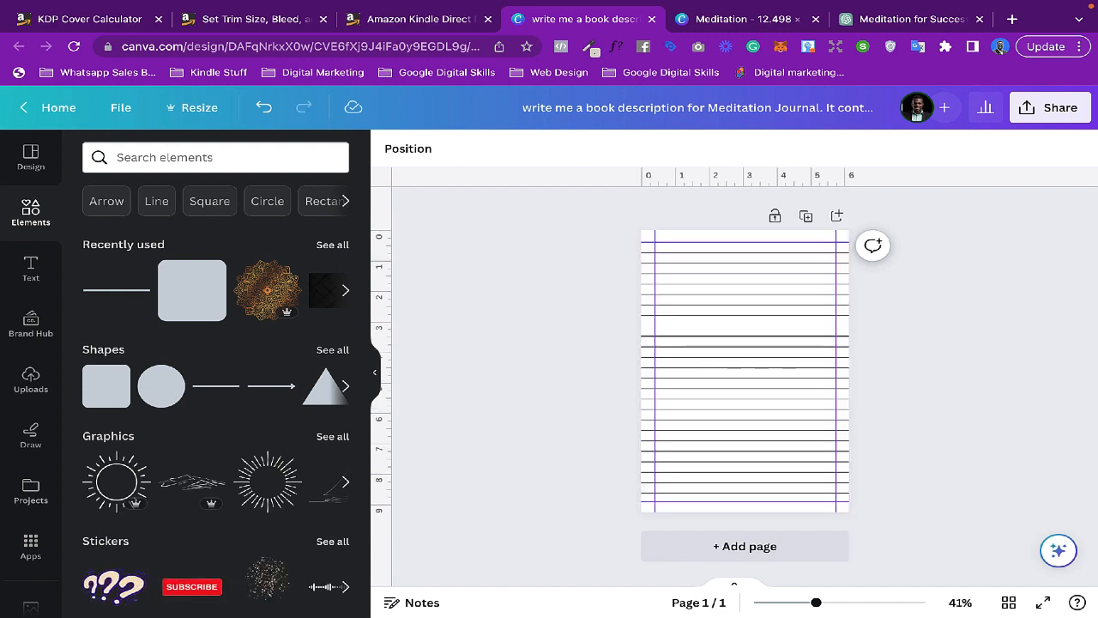
pyautogui.moveTo(583, 209); pyautogui.dragTo(666, 350)
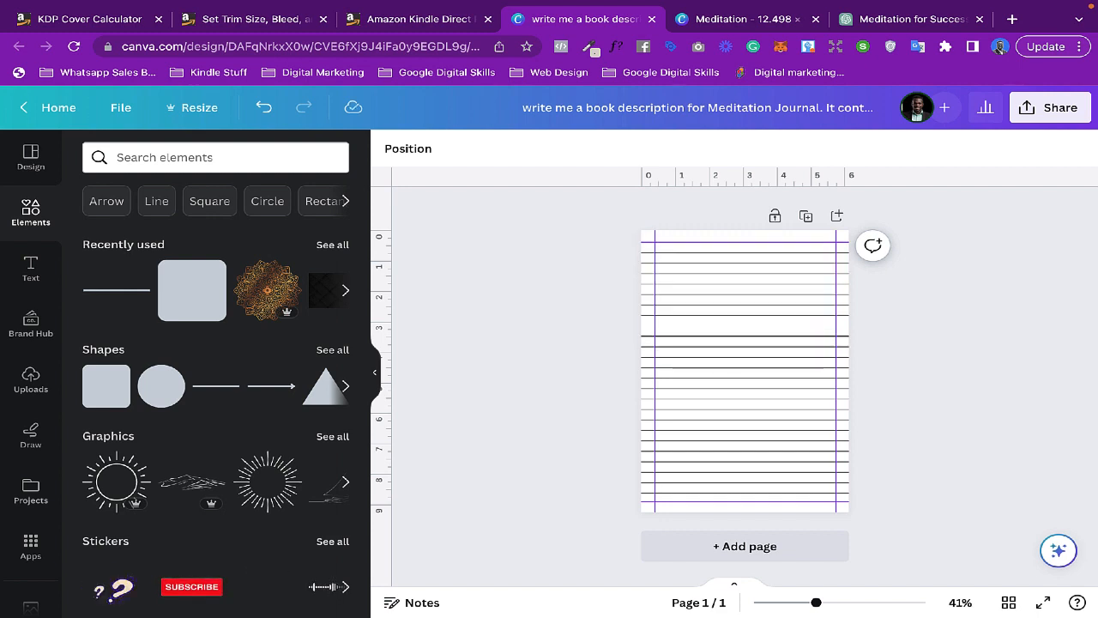
pyautogui.moveTo(620, 214); pyautogui.dragTo(855, 523)
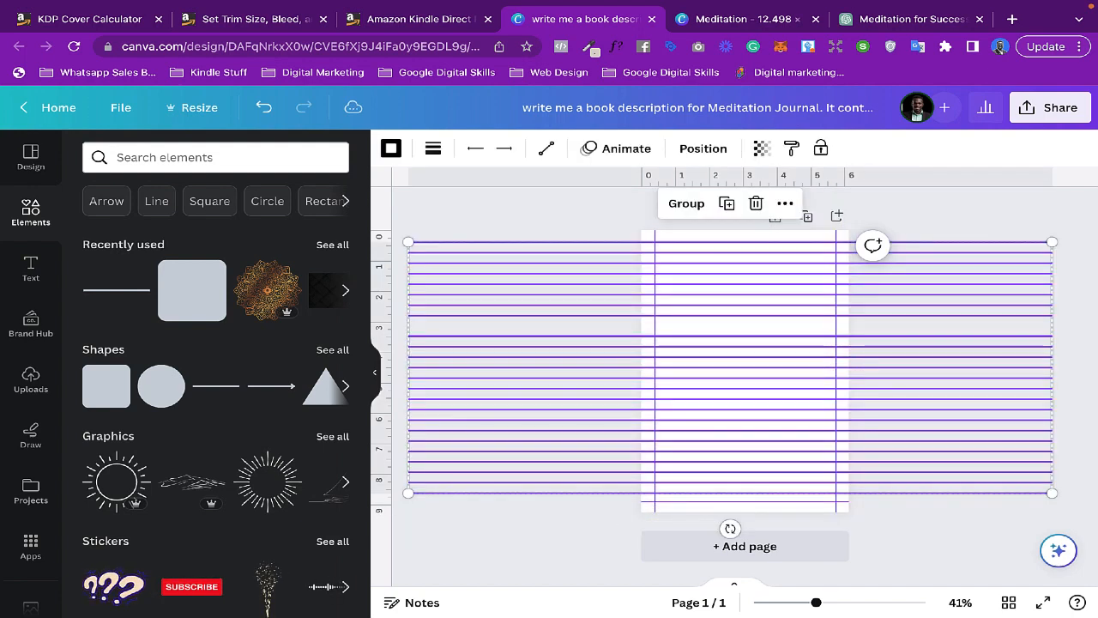
pyautogui.rightClick(728, 368)
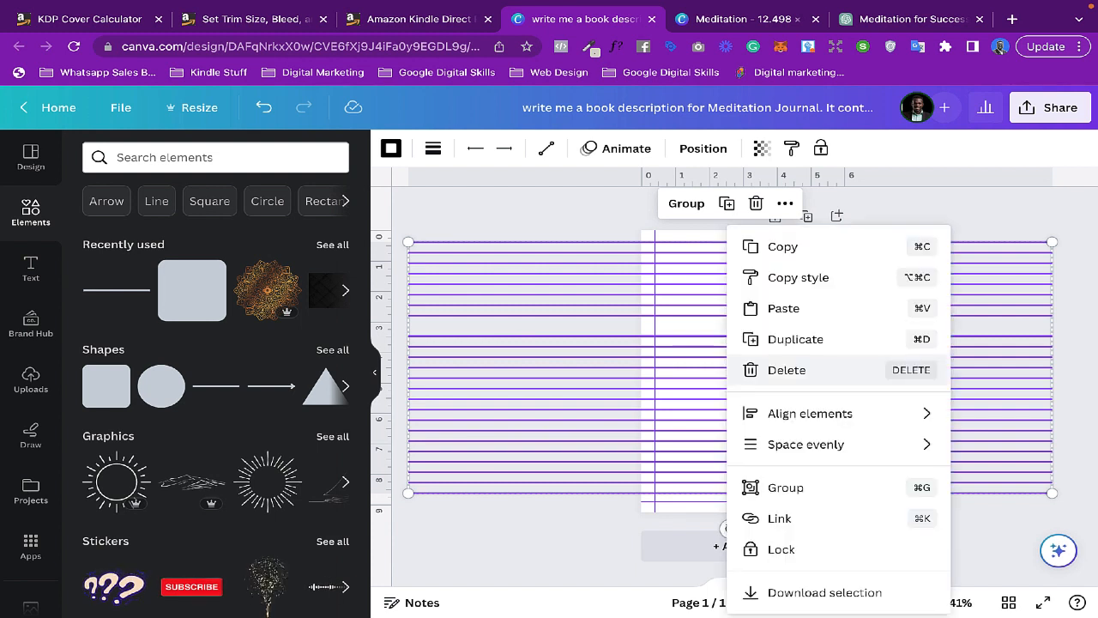
pyautogui.moveTo(806, 443)
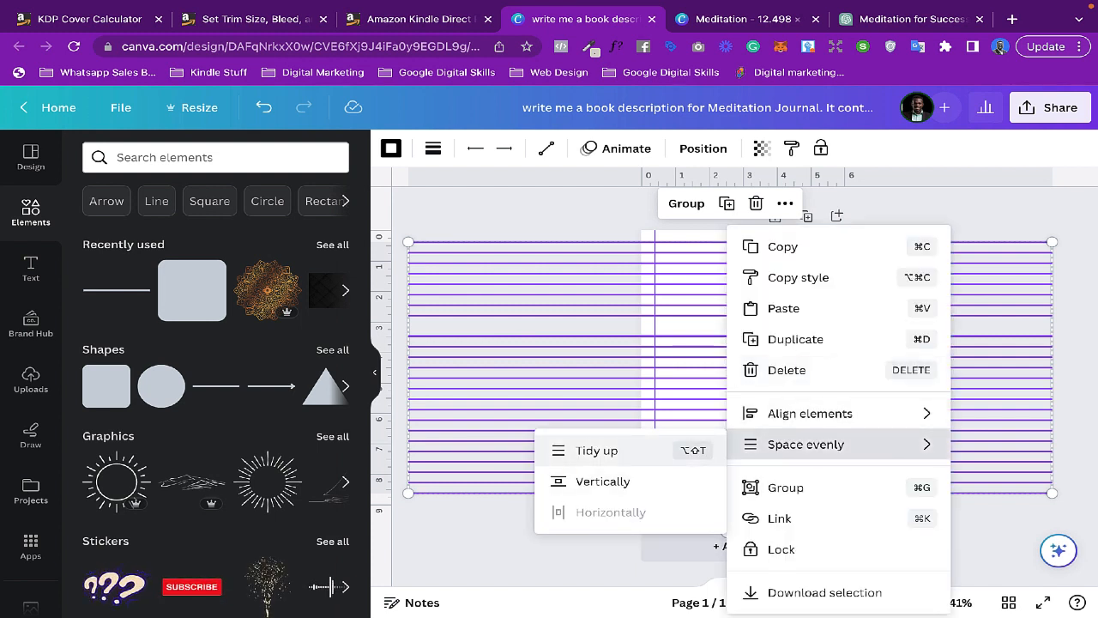
pyautogui.click(601, 450)
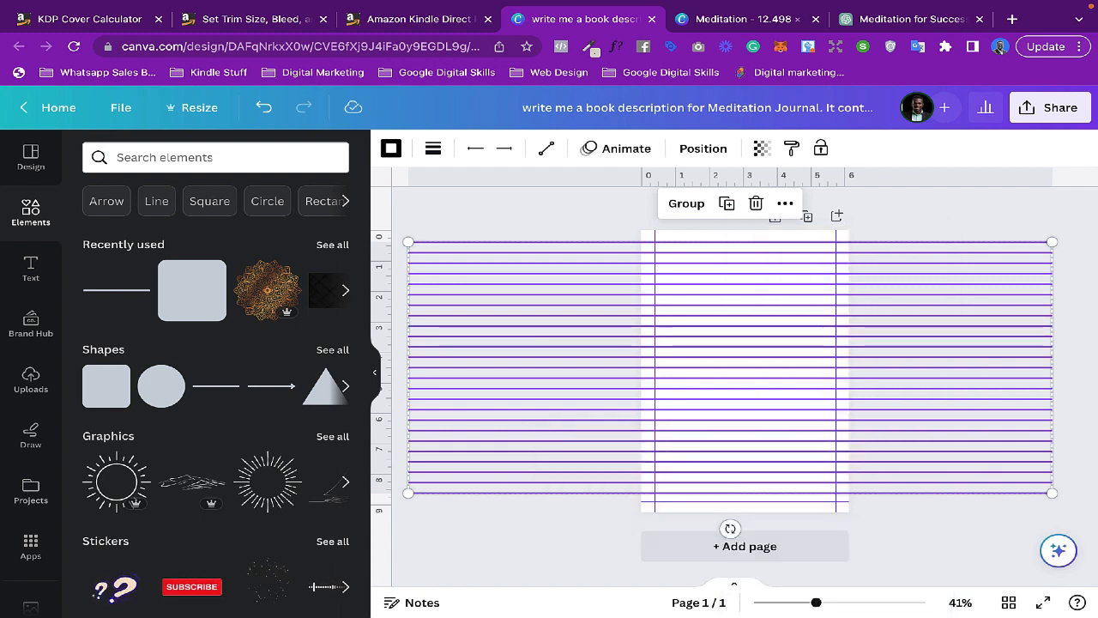
pyautogui.press('Escape')
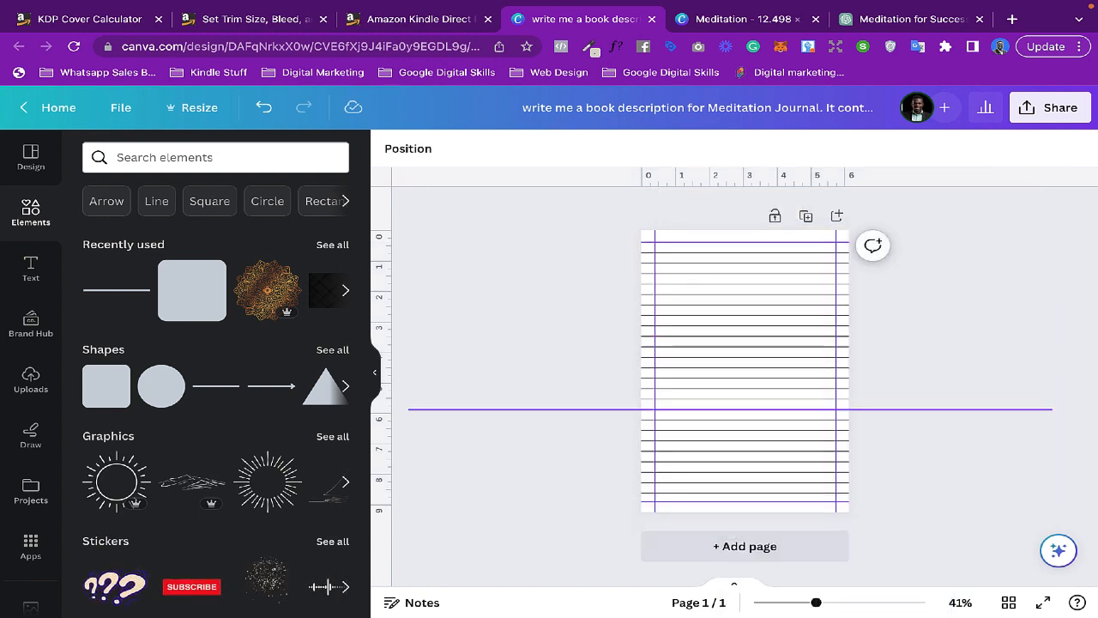
# Step: Search the elements library for "meditation" and show all matching graphics
pyautogui.scroll(-1, 744, 371)
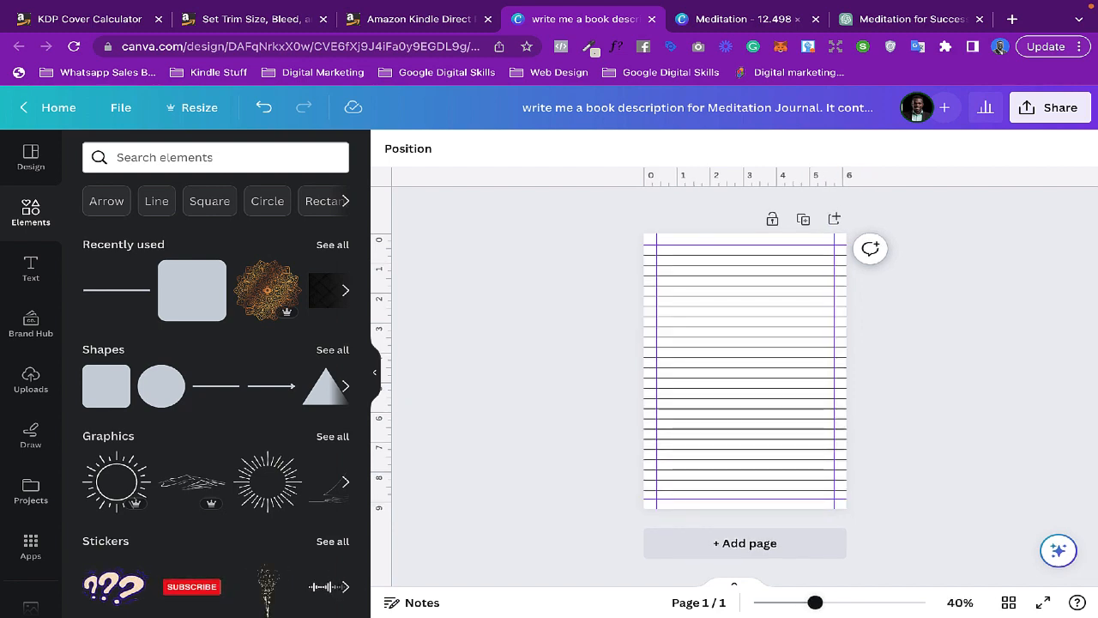
pyautogui.scroll(3, 744, 370)
pyautogui.scroll(4, 744, 370)
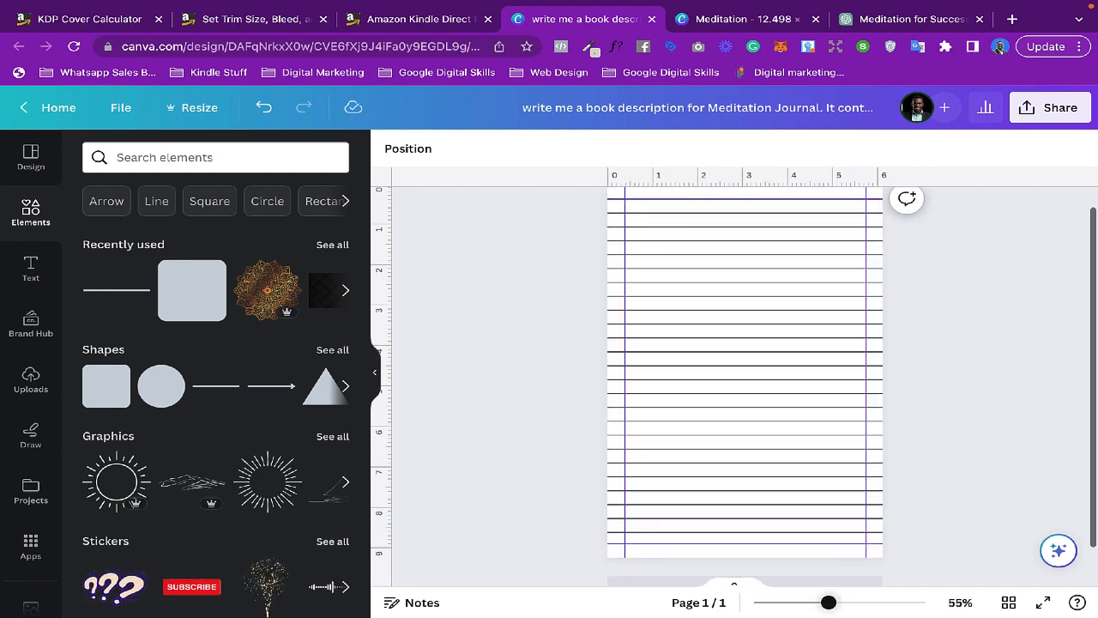
pyautogui.scroll(-2, 744, 370)
pyautogui.scroll(-1, 744, 371)
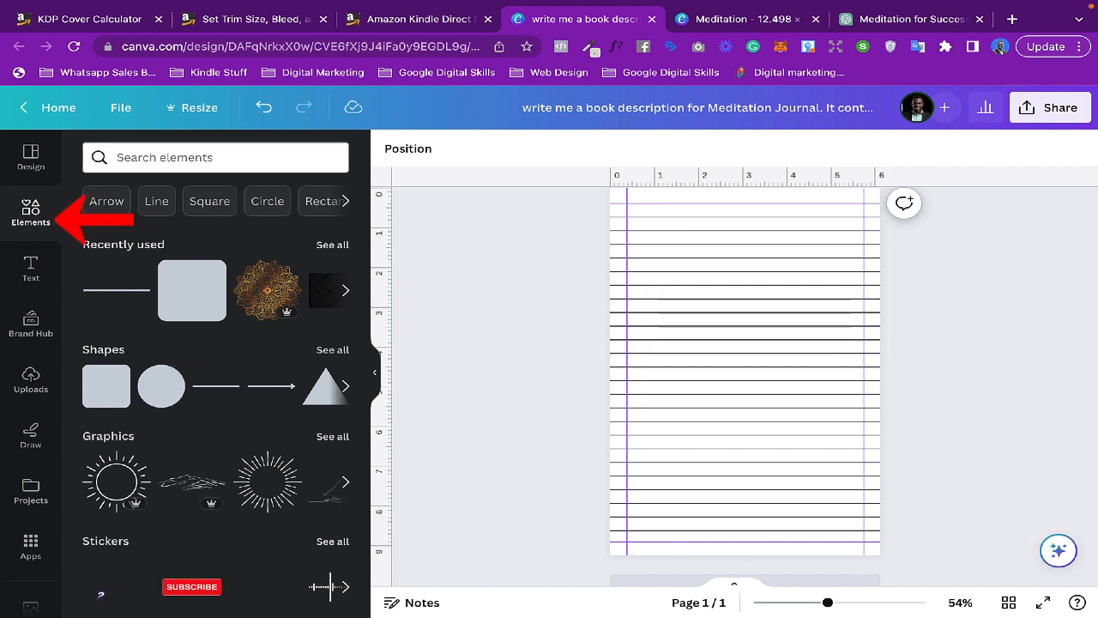
pyautogui.click(216, 158)
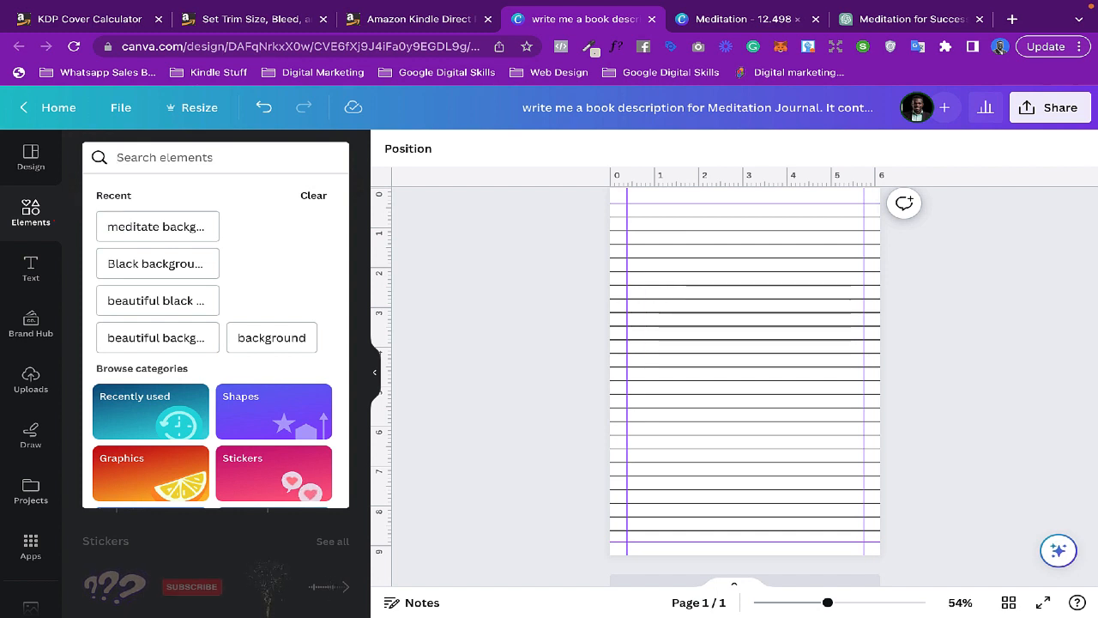
pyautogui.write('medi')
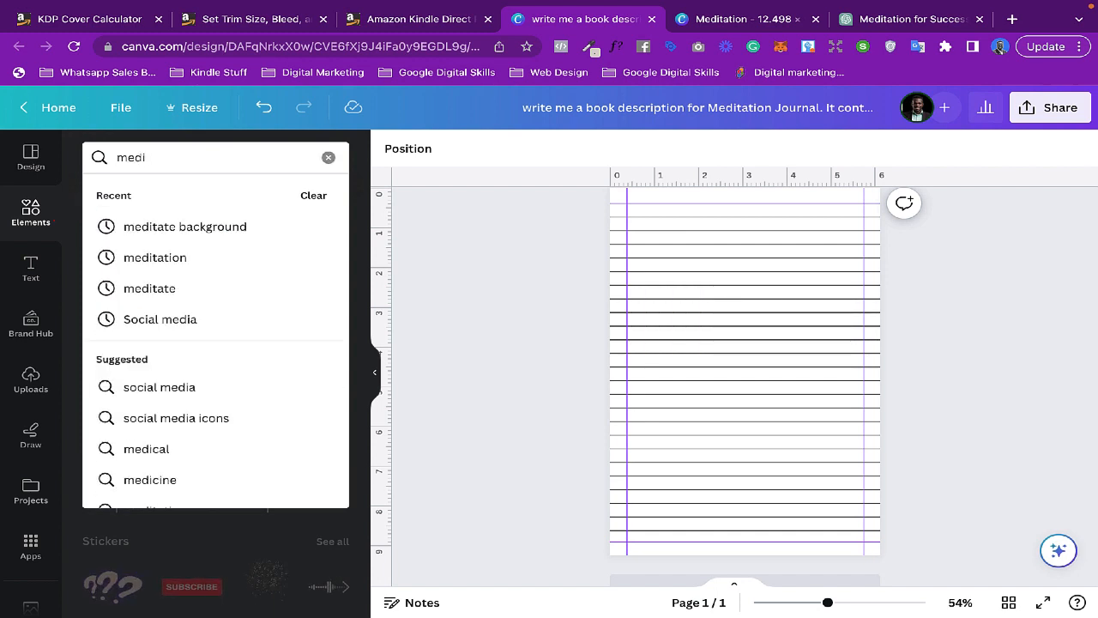
pyautogui.write('tation')
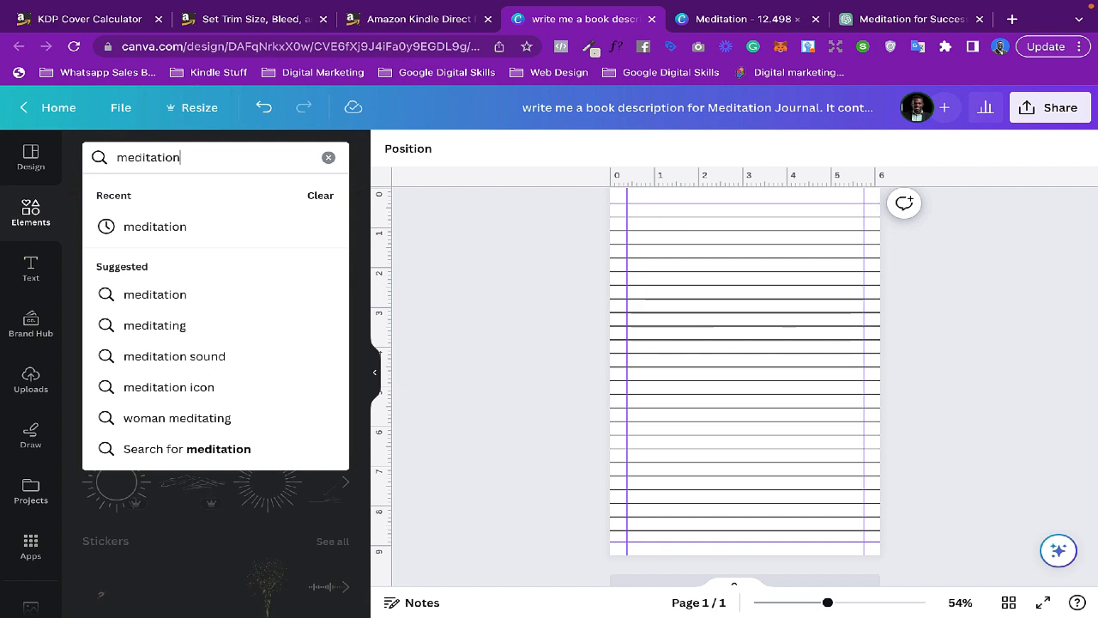
pyautogui.press('Return')
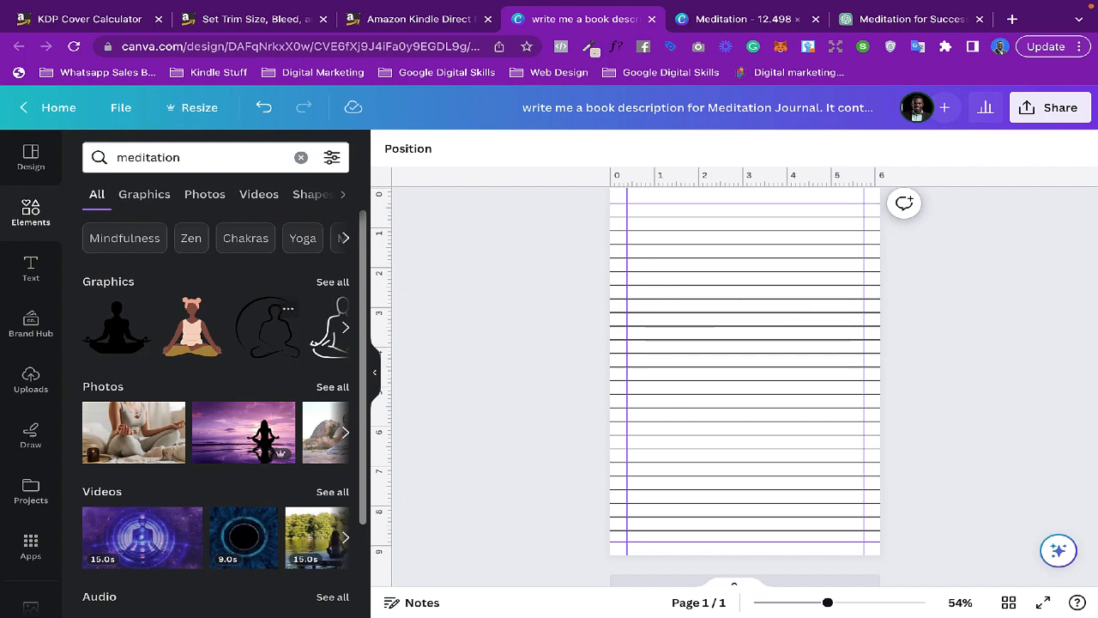
pyautogui.click(333, 282)
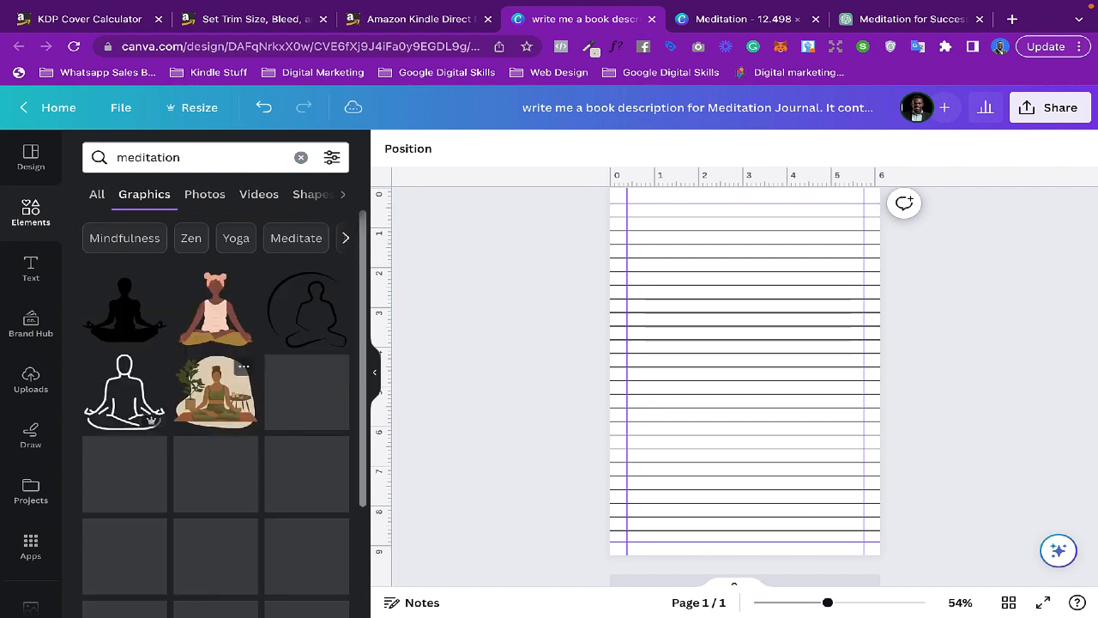
# Step: Insert the black line-art graphic of a seated meditating figure inside a brushed circle onto the lined page
pyautogui.scroll(-1, 216, 345)
pyautogui.scroll(-1, 216, 345)
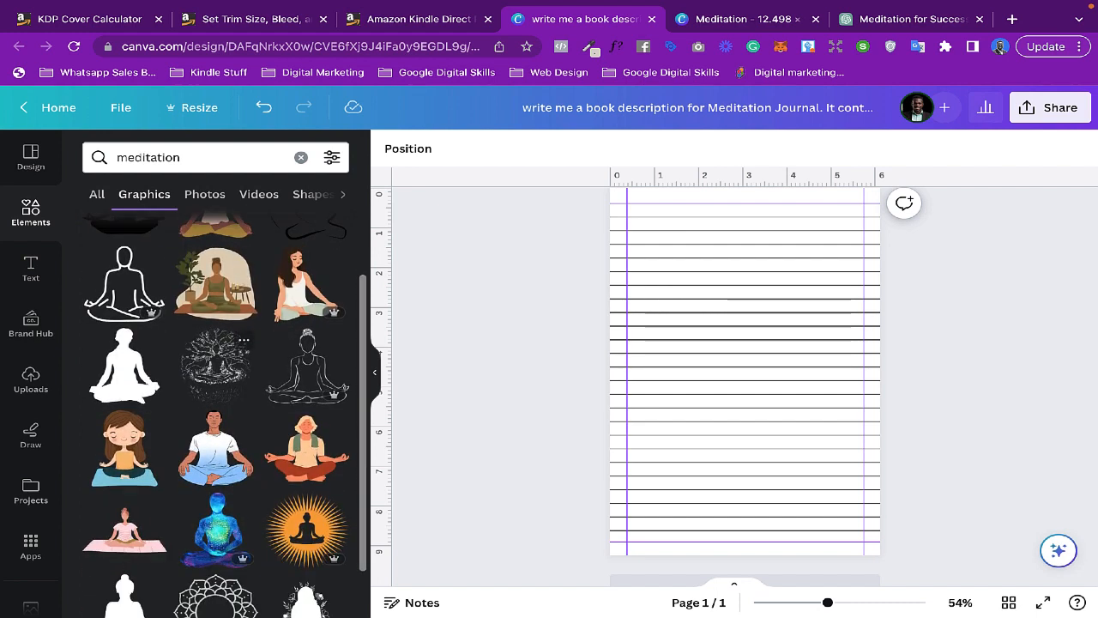
pyautogui.scroll(2, 258, 325)
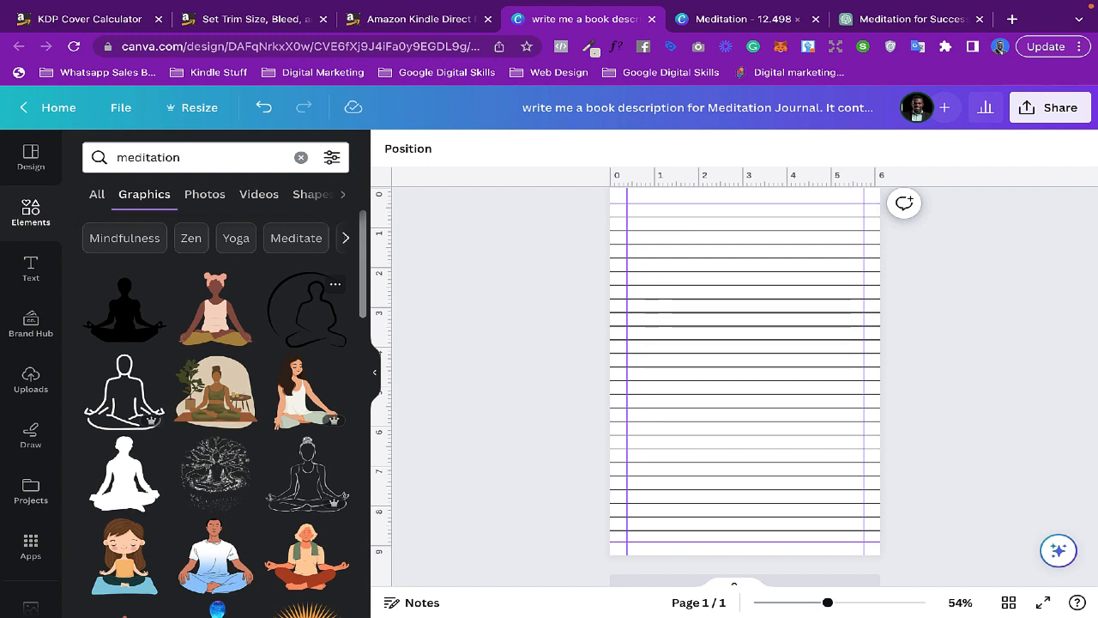
pyautogui.click(307, 308)
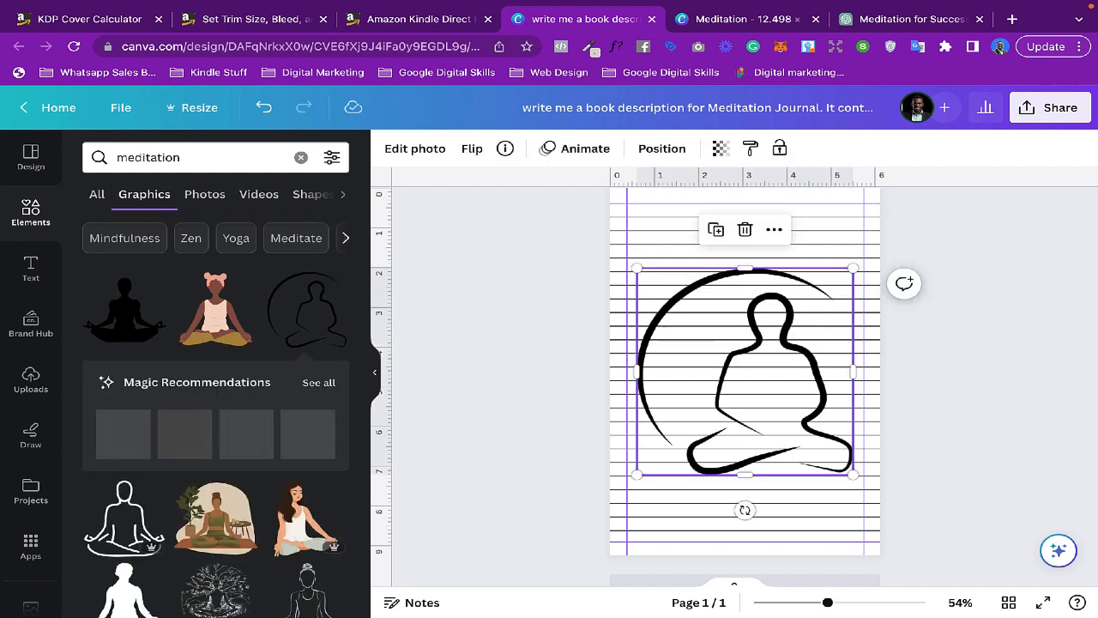
pyautogui.click(945, 369)
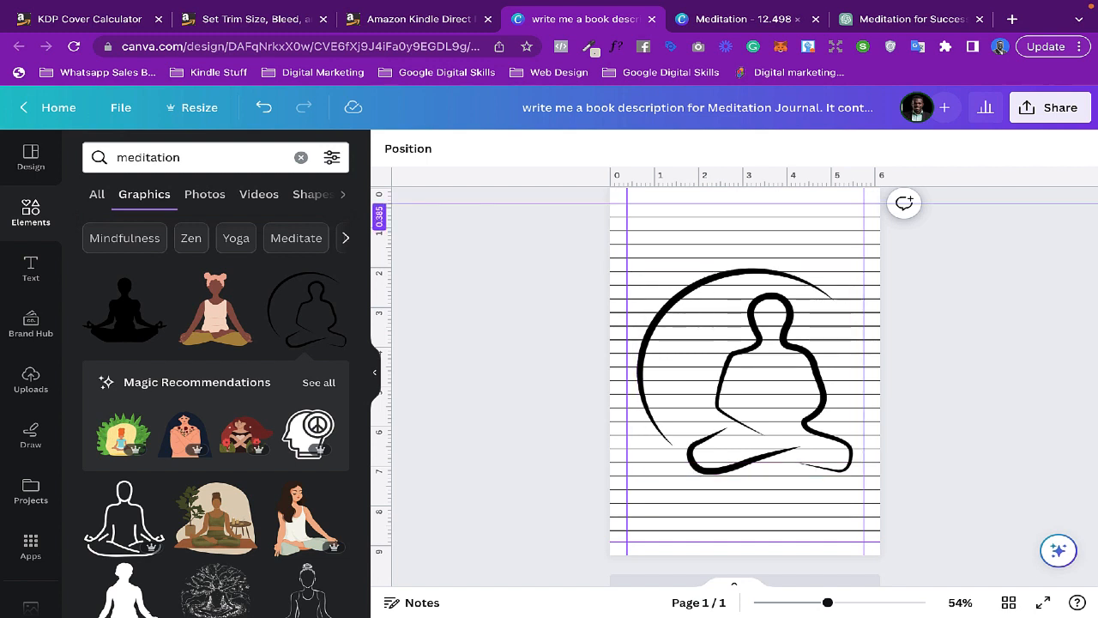
# Step: Shrink the meditating figure to about 2.8 in wide and place it in the middle of the page
pyautogui.click(744, 371)
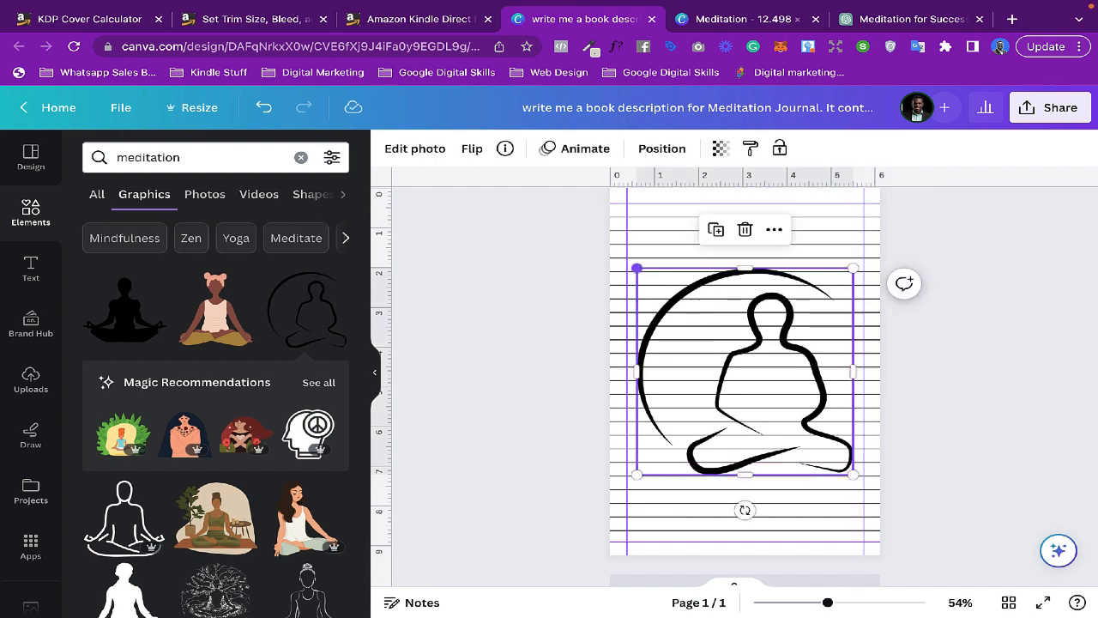
pyautogui.moveTo(636, 268); pyautogui.dragTo(683, 299)
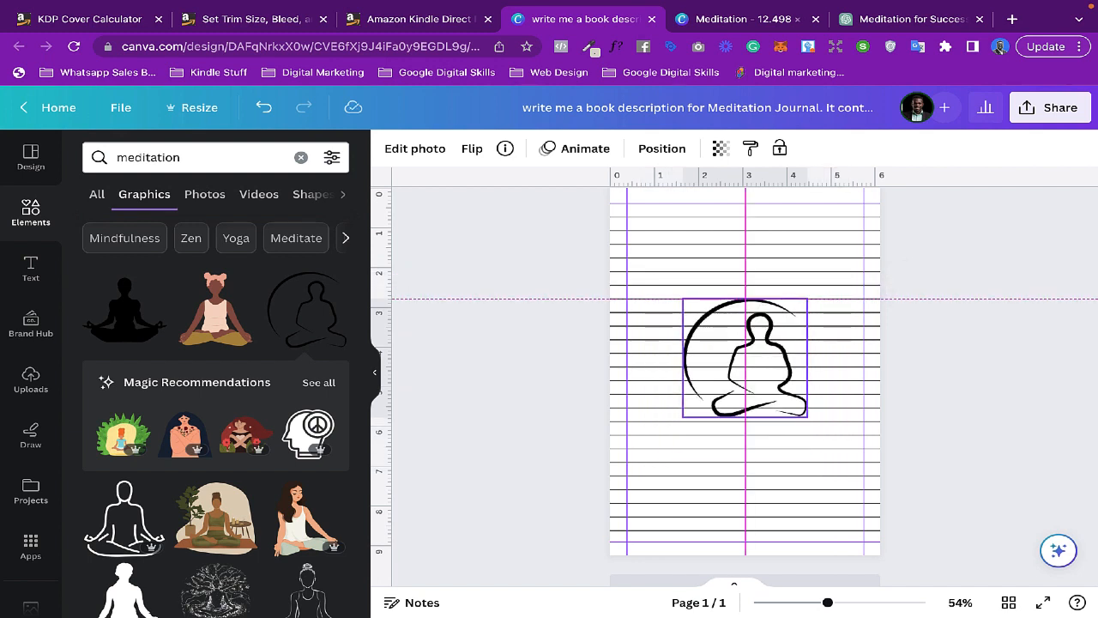
pyautogui.moveTo(744, 357); pyautogui.dragTo(745, 365)
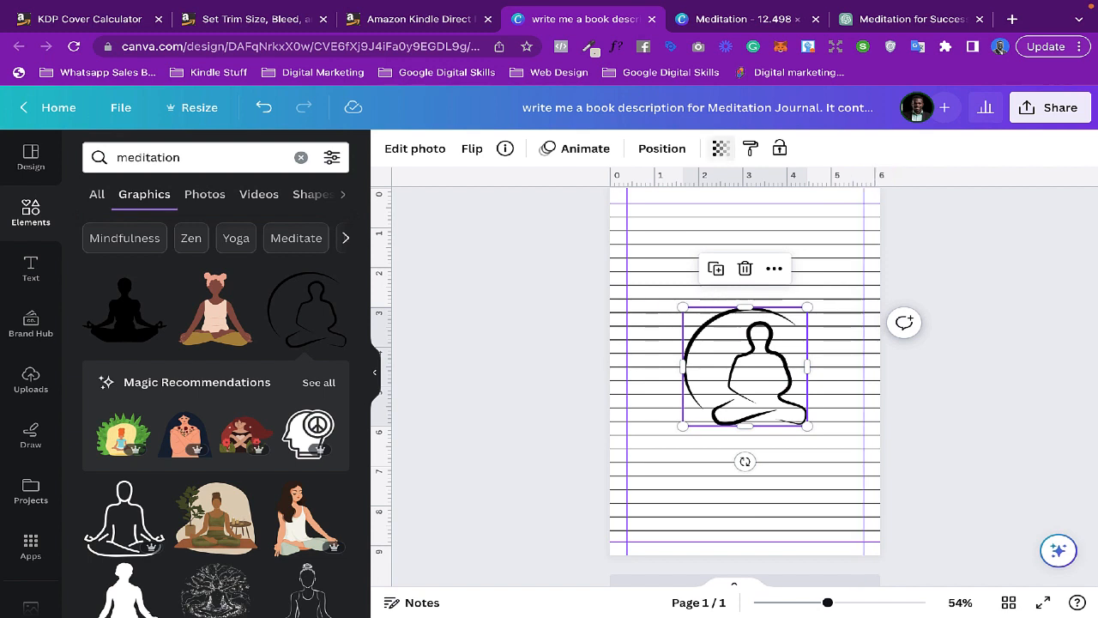
# Step: Fade the meditating figure with the transparency setting so it serves as a faint watermark behind the lines
pyautogui.click(721, 148)
pyautogui.moveTo(721, 210); pyautogui.dragTo(572, 209)
pyautogui.press('Escape')
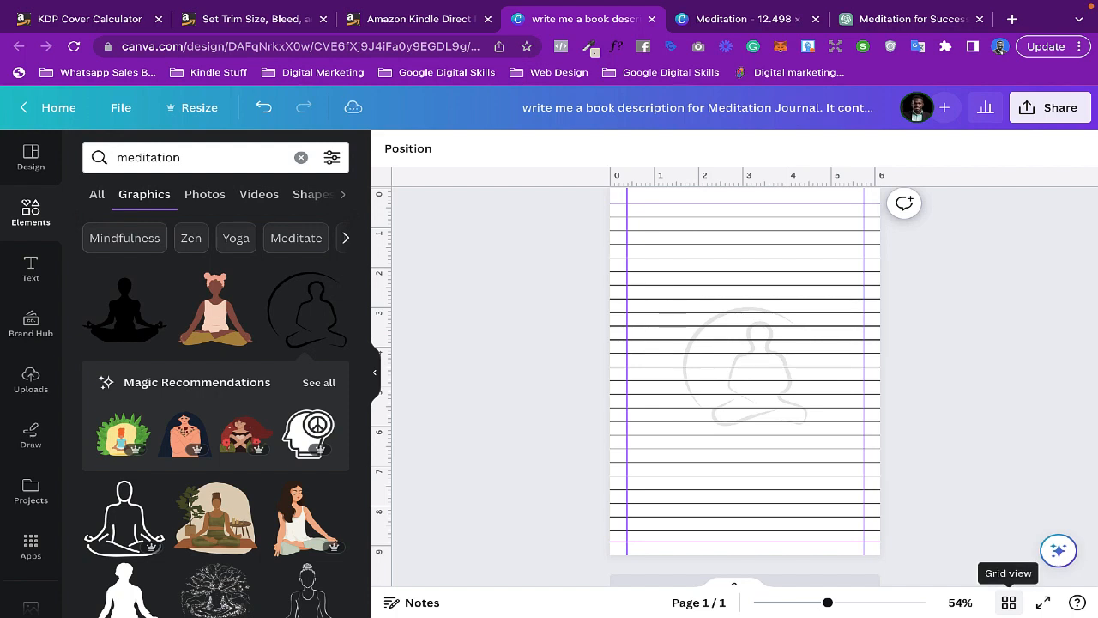
# Step: Show the pages in grid view and duplicate the lined page
pyautogui.click(1008, 602)
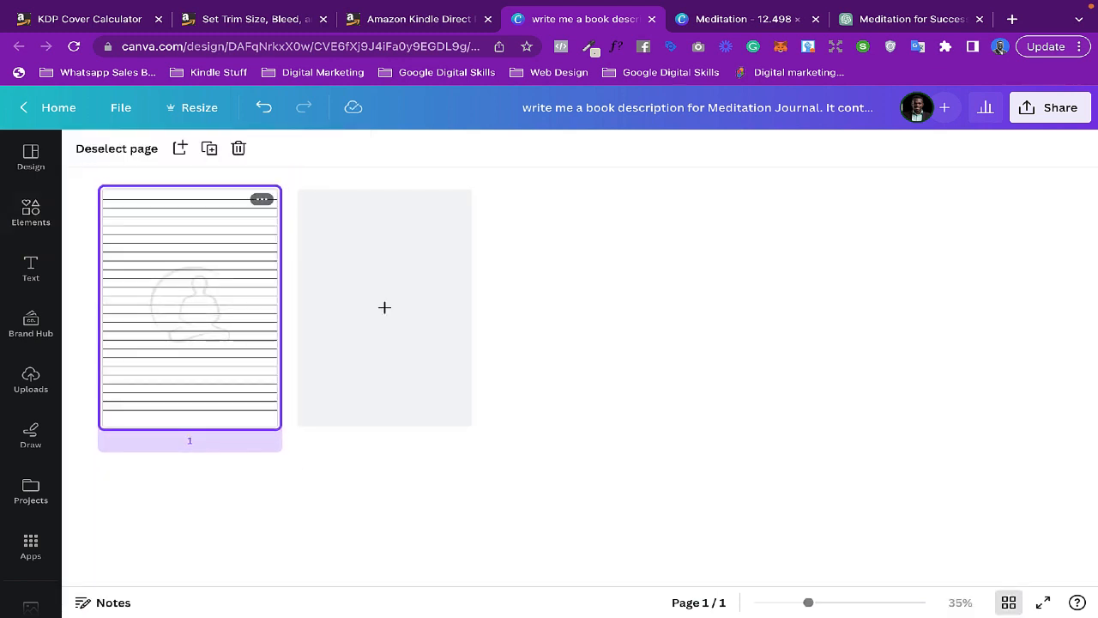
pyautogui.click(262, 199)
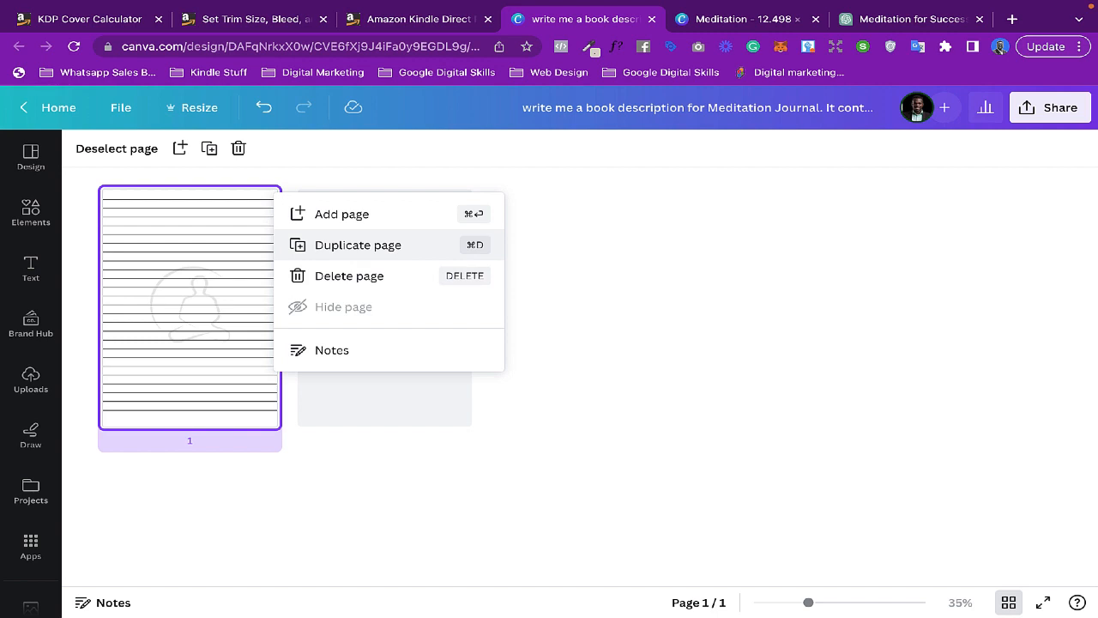
pyautogui.click(357, 245)
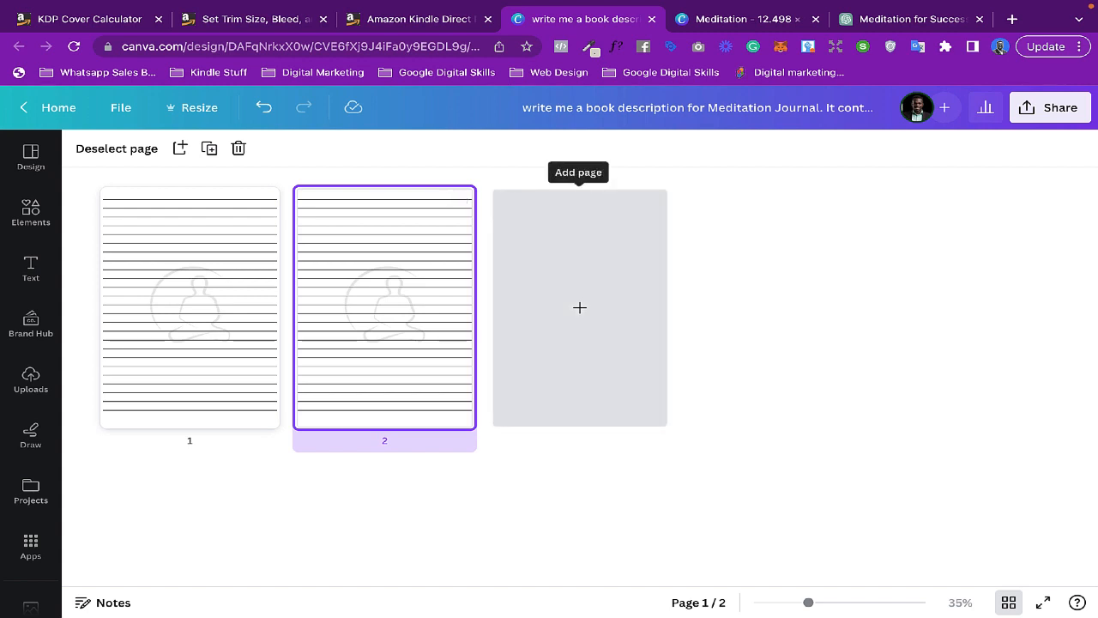
# Step: Paste batches of ten lined pages until the journal has 110 pages, and look back through them
pyautogui.press('super+v')
pyautogui.press('super+v')
pyautogui.press('super+v')
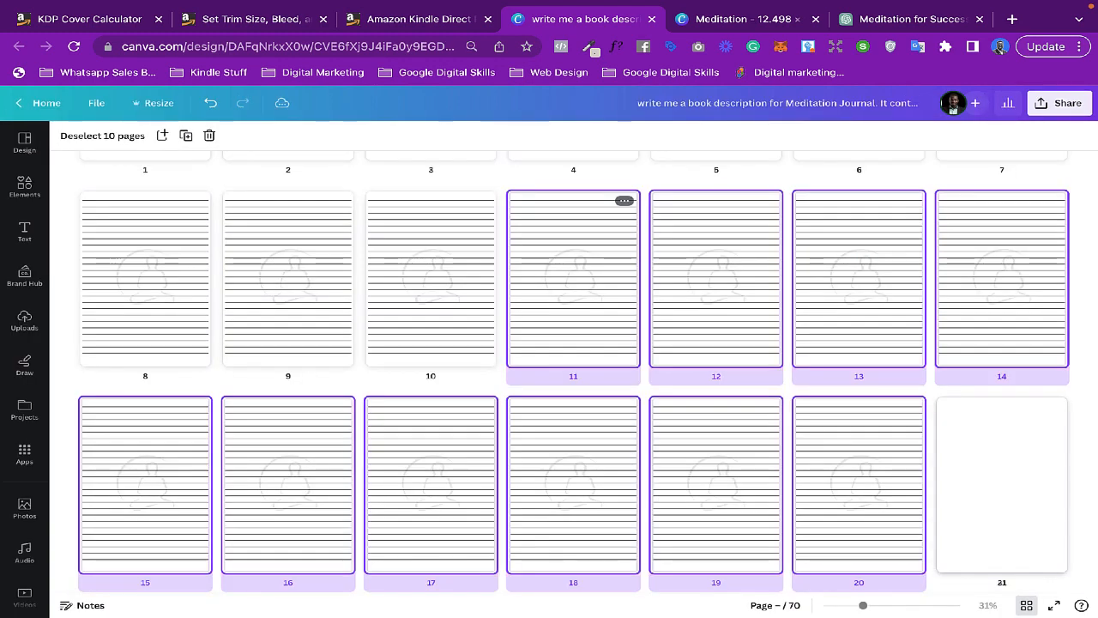
pyautogui.scroll(-1, 573, 361)
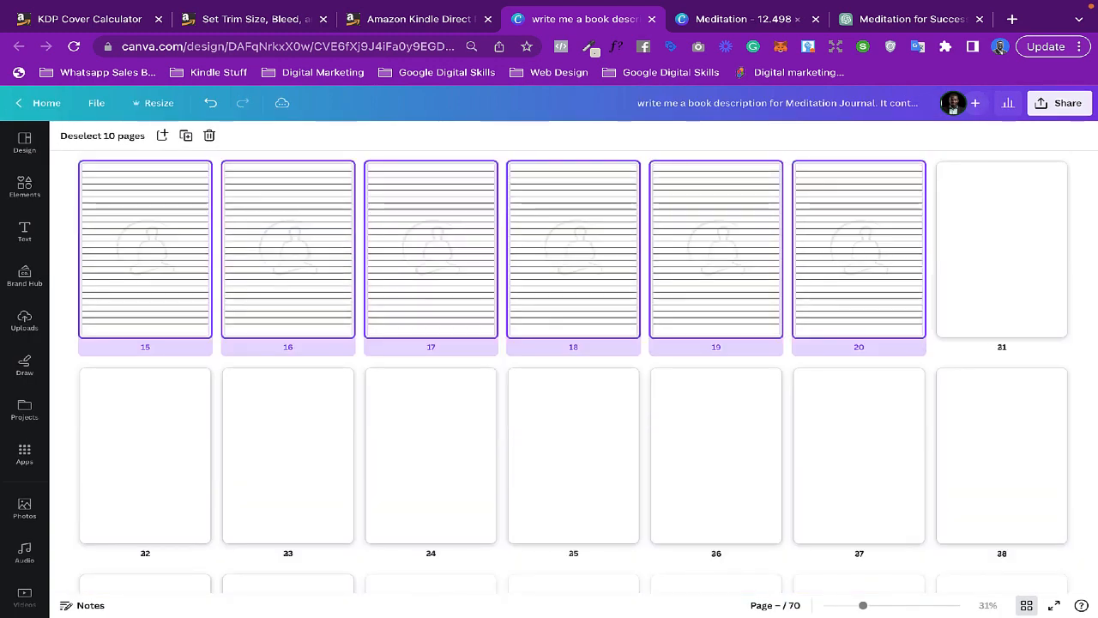
pyautogui.press('super+v')
pyautogui.press('super+v')
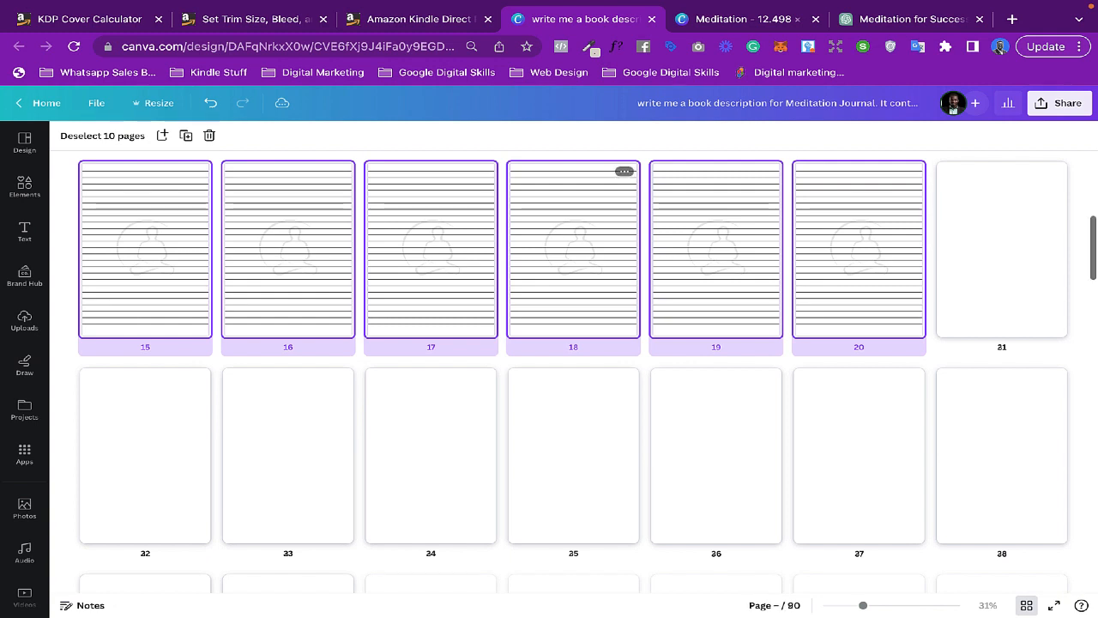
pyautogui.hotkey('ctrl', 'v')
pyautogui.hotkey('ctrl', 'v')
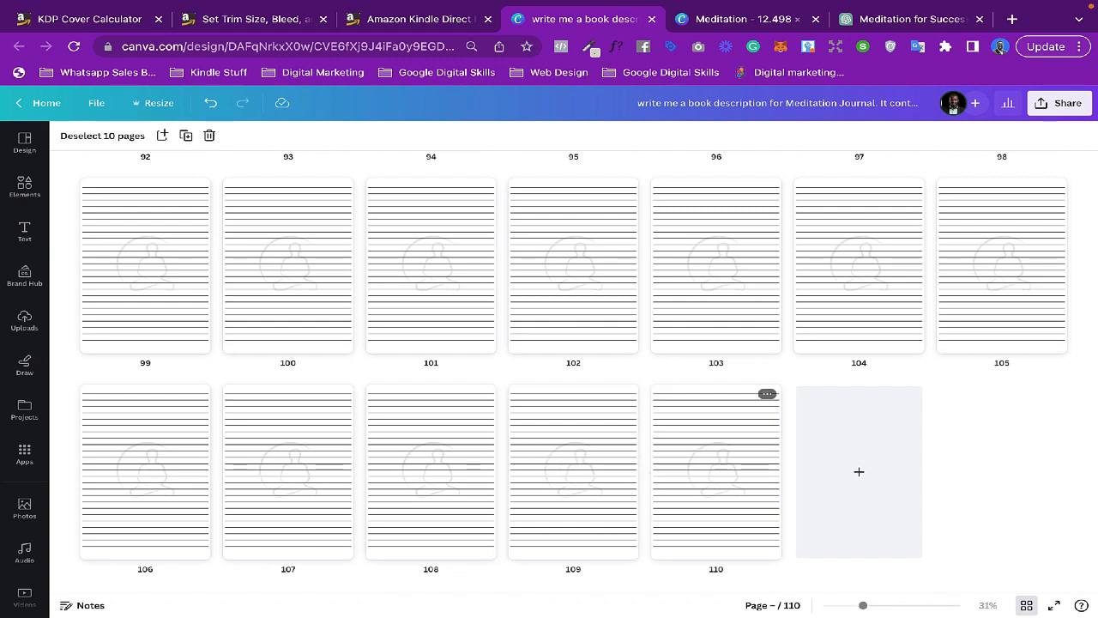
pyautogui.scroll(2, 573, 360)
pyautogui.scroll(5, 573, 372)
pyautogui.scroll(7, 716, 403)
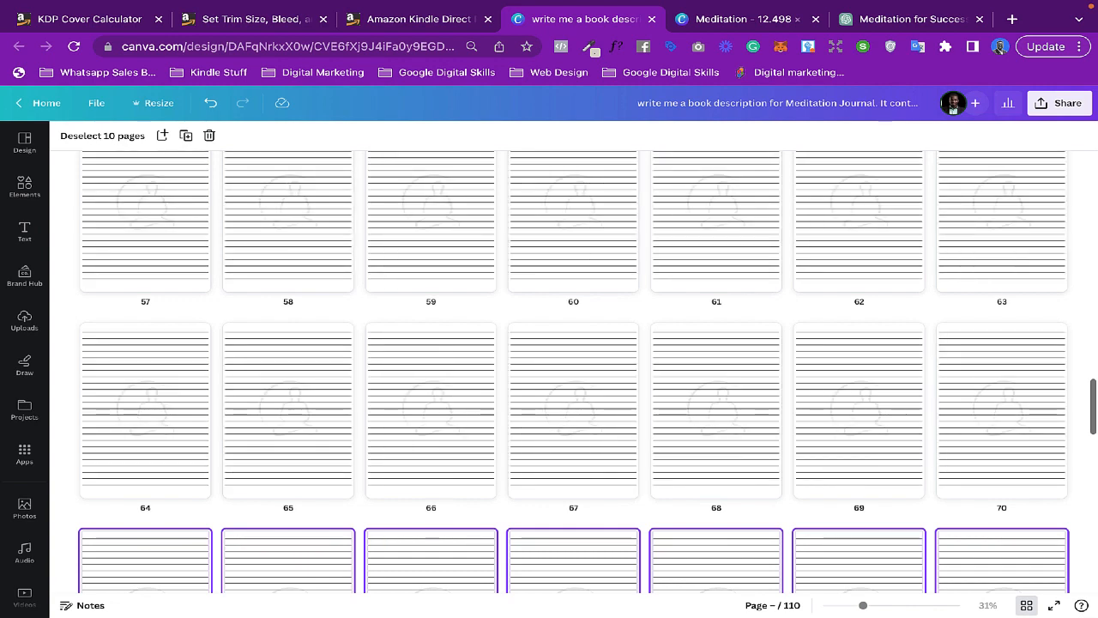
pyautogui.scroll(5, 573, 386)
pyautogui.scroll(3, 573, 386)
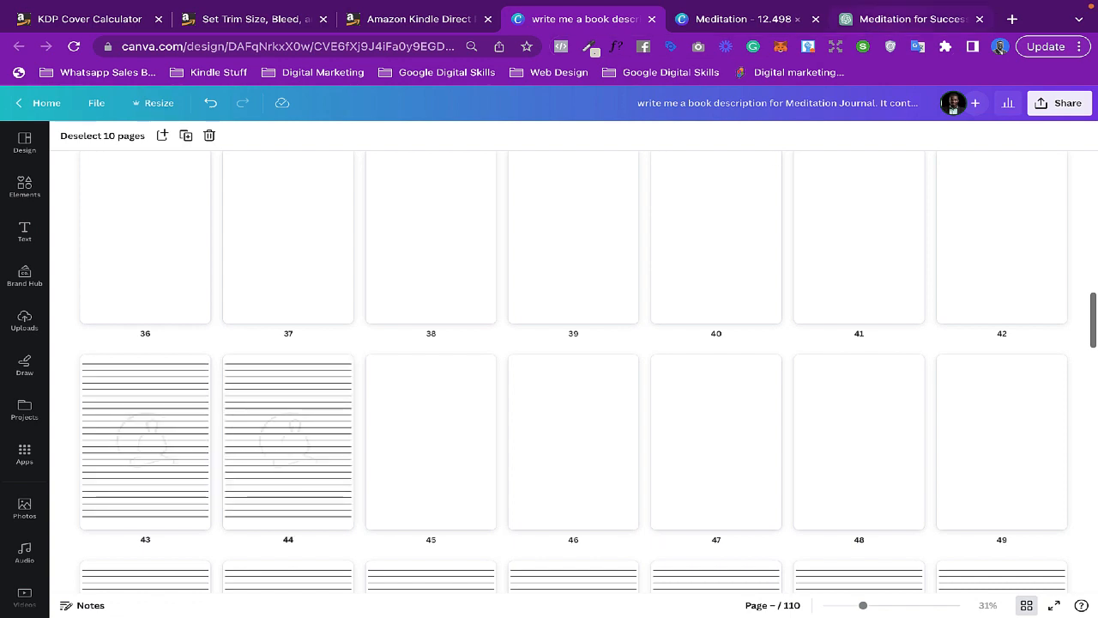
# Step: Switch to the ChatGPT conversation and review the message requesting a short journal description with 10 powerful quotes
pyautogui.click(913, 19)
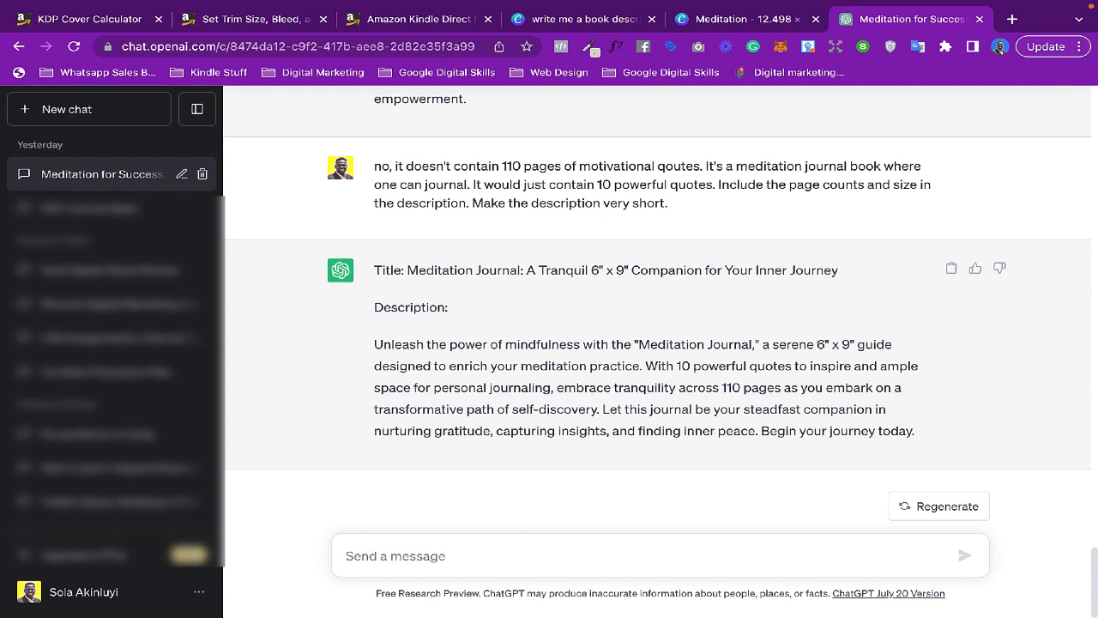
pyautogui.moveTo(374, 166); pyautogui.dragTo(668, 203)
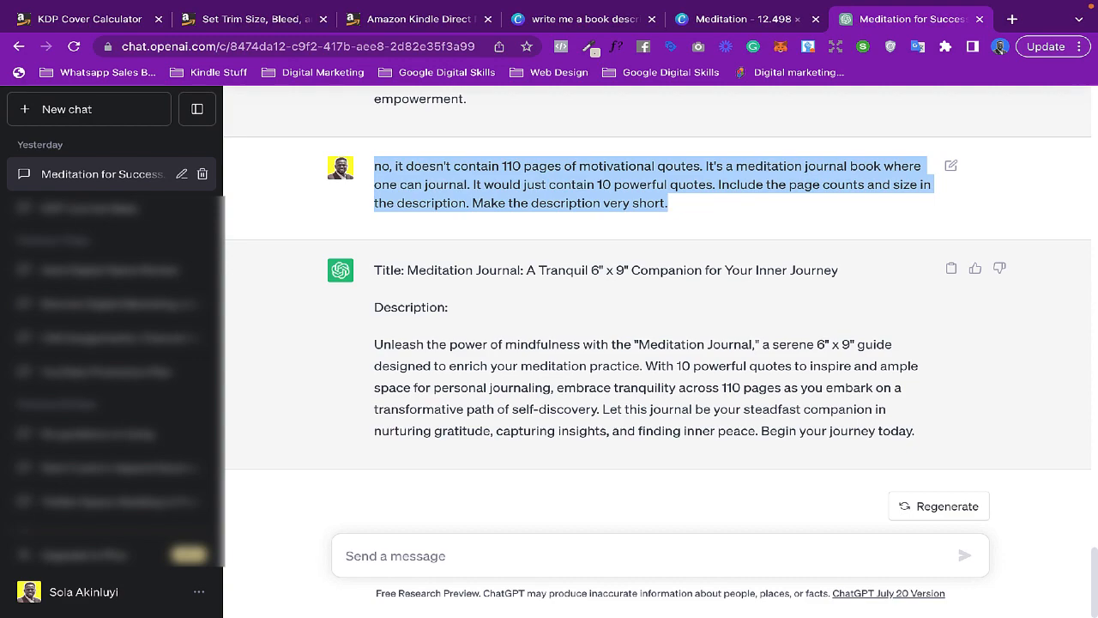
pyautogui.scroll(10, 657, 309)
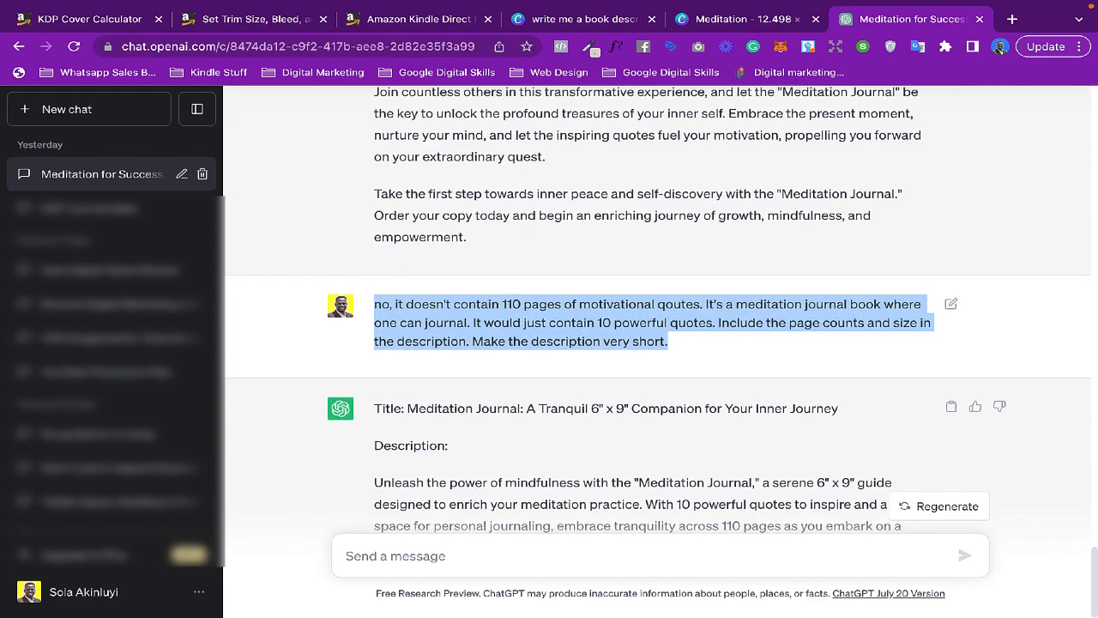
# Step: Review the ChatGPT prompts requesting a Meditation Journal book description and the revised short title and description
pyautogui.scroll(4, 658, 332)
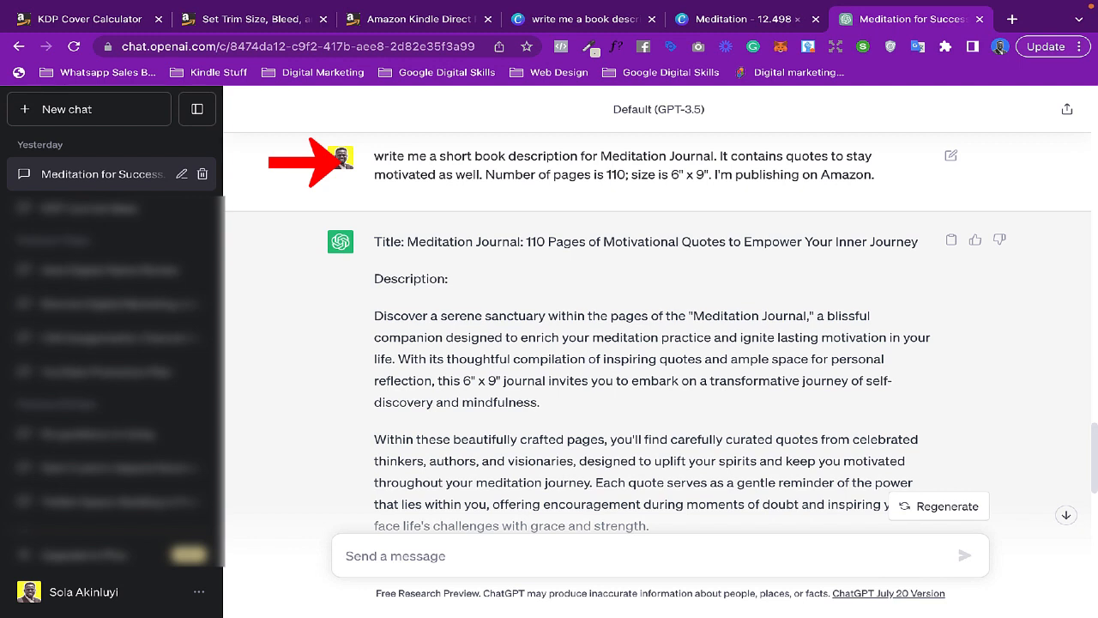
pyautogui.moveTo(875, 174); pyautogui.dragTo(374, 156)
pyautogui.scroll(-1, 657, 343)
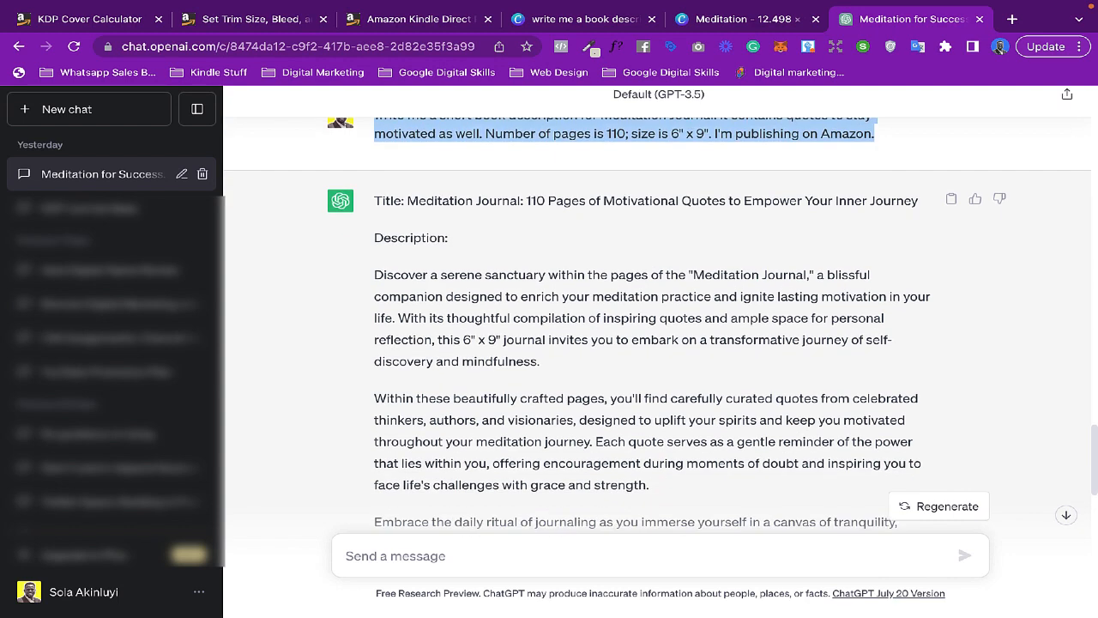
pyautogui.scroll(1, 657, 343)
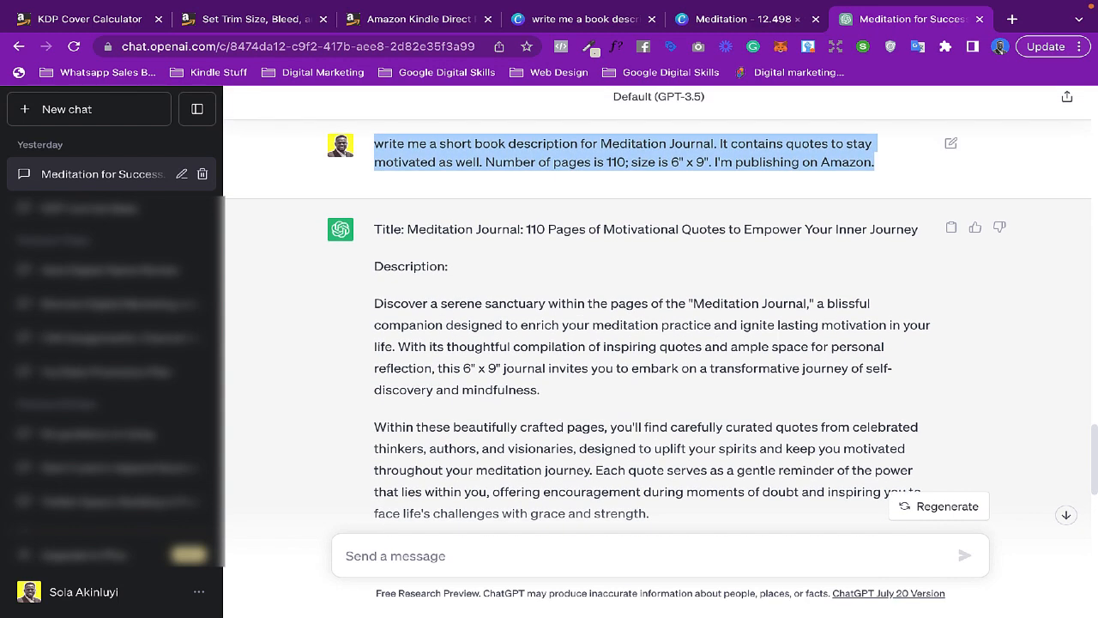
pyautogui.scroll(-4, 657, 343)
pyautogui.scroll(-3, 657, 343)
pyautogui.scroll(-3, 657, 343)
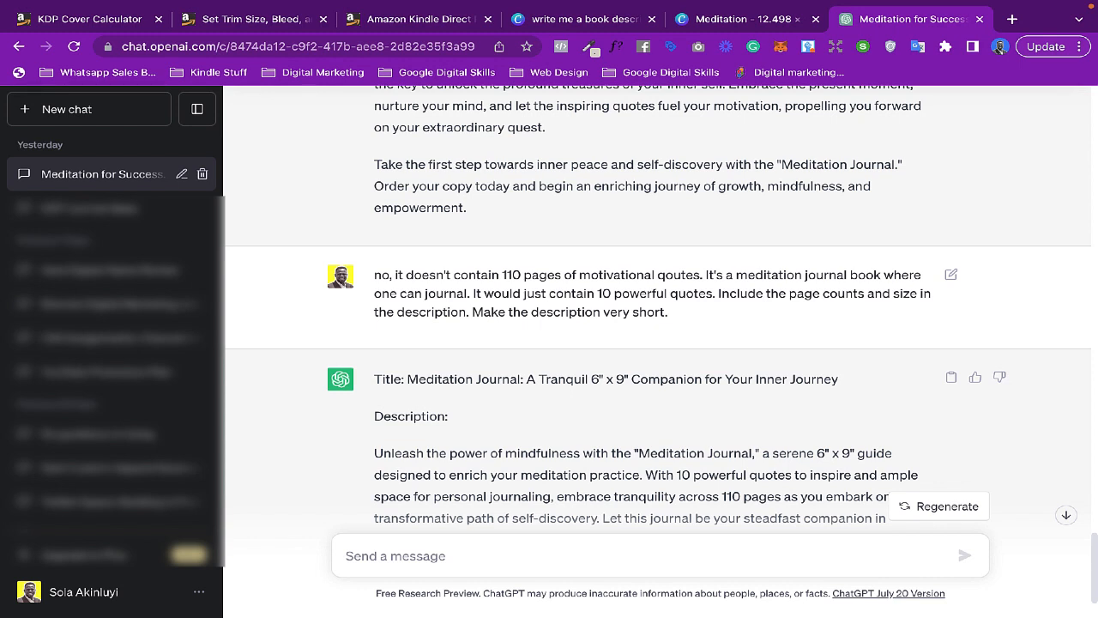
pyautogui.scroll(-2, 658, 343)
pyautogui.moveTo(374, 276); pyautogui.dragTo(826, 437)
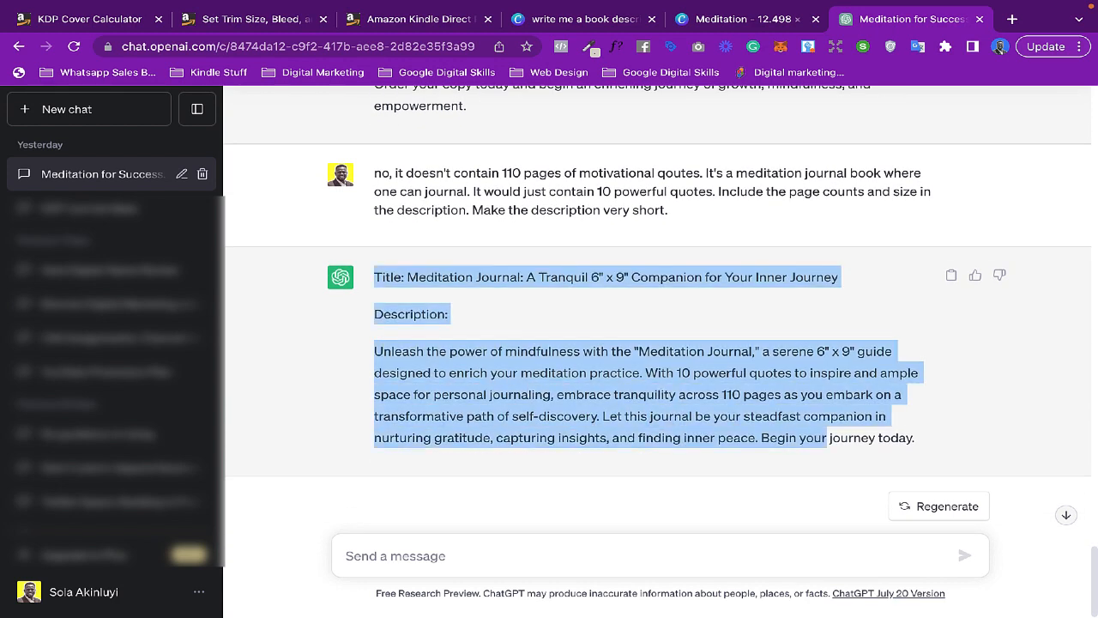
pyautogui.click(826, 438)
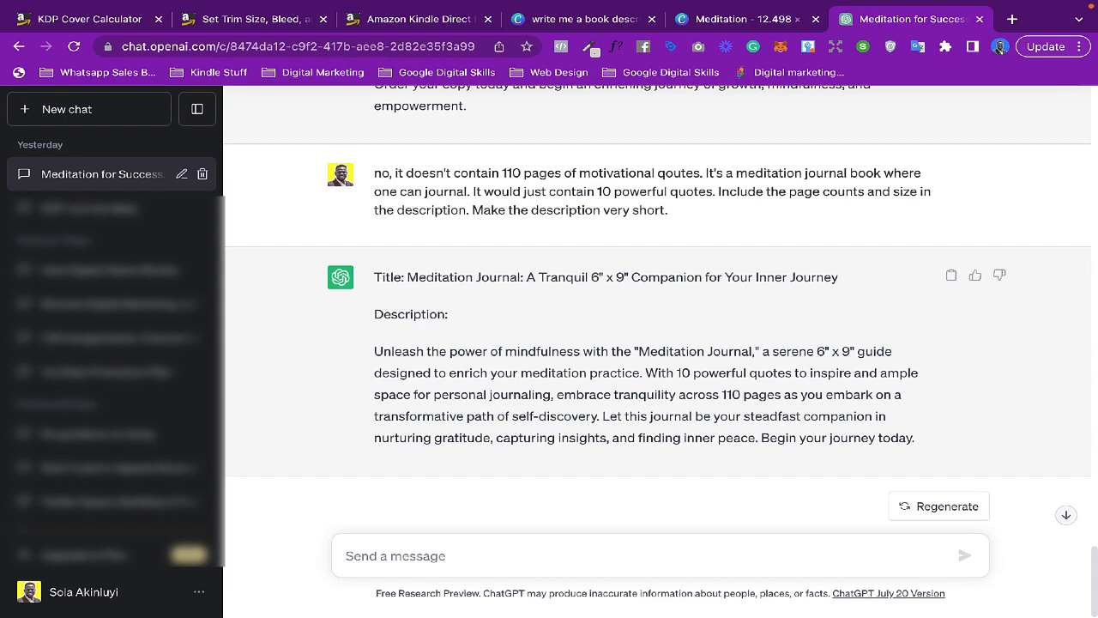
pyautogui.scroll(-1, 657, 344)
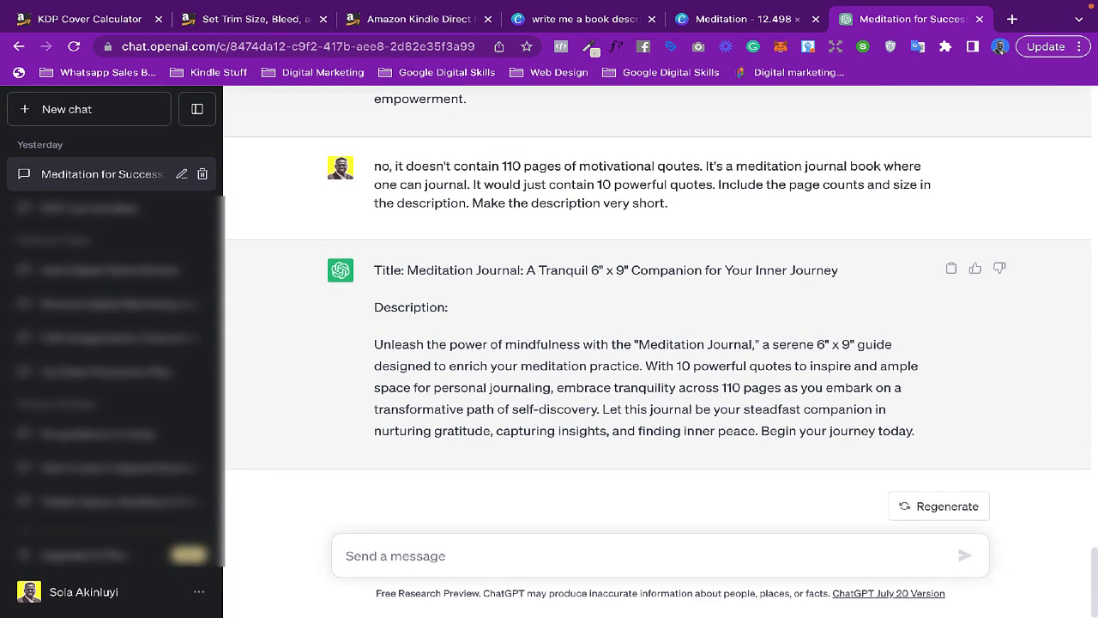
pyautogui.scroll(3, 658, 343)
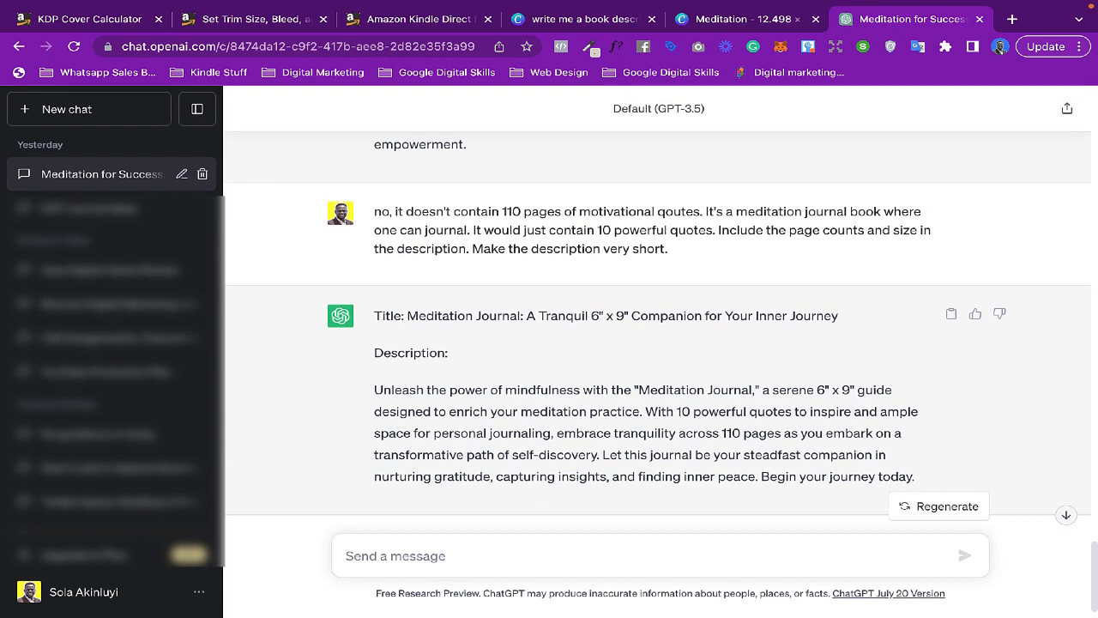
pyautogui.scroll(1, 658, 343)
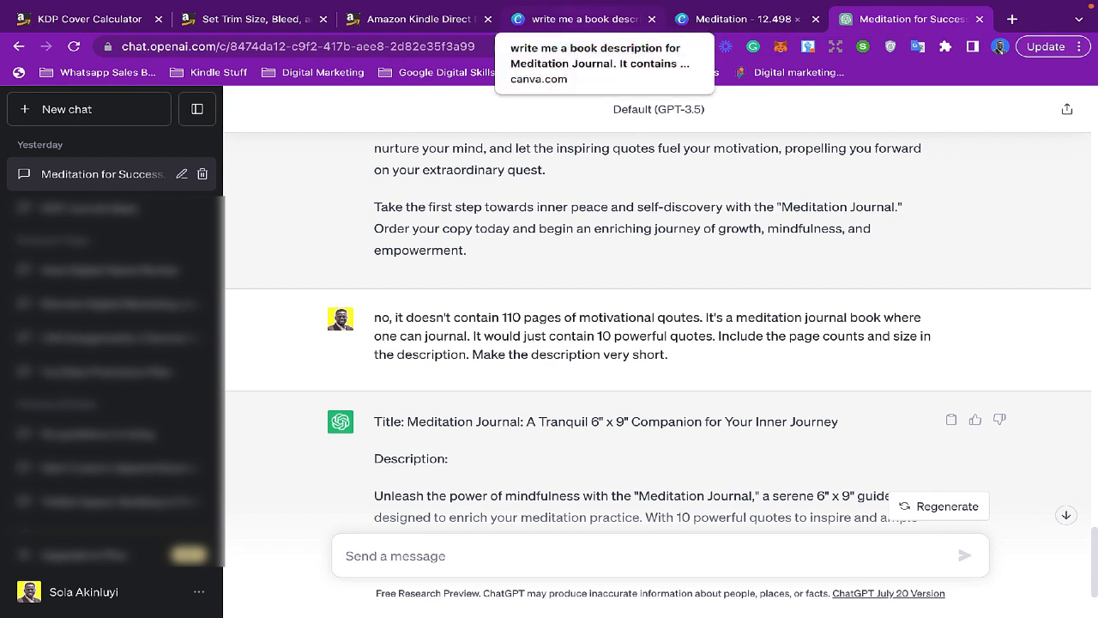
# Step: Switch to the Canva journal design, look back through the lined pages to page 1, and open the share options
pyautogui.click(583, 19)
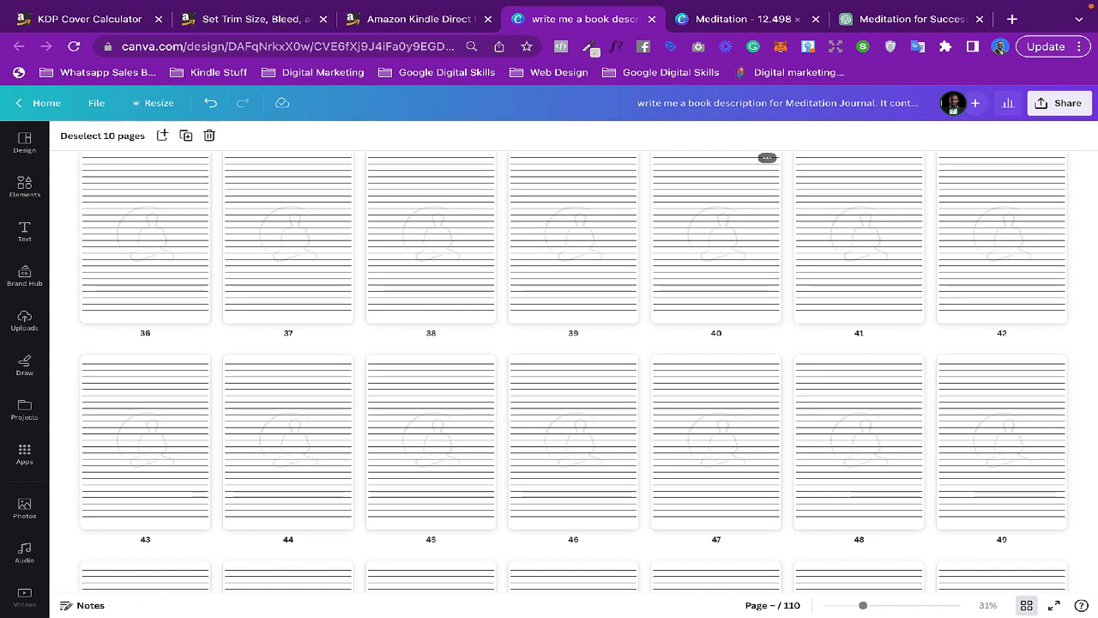
pyautogui.scroll(3, 716, 240)
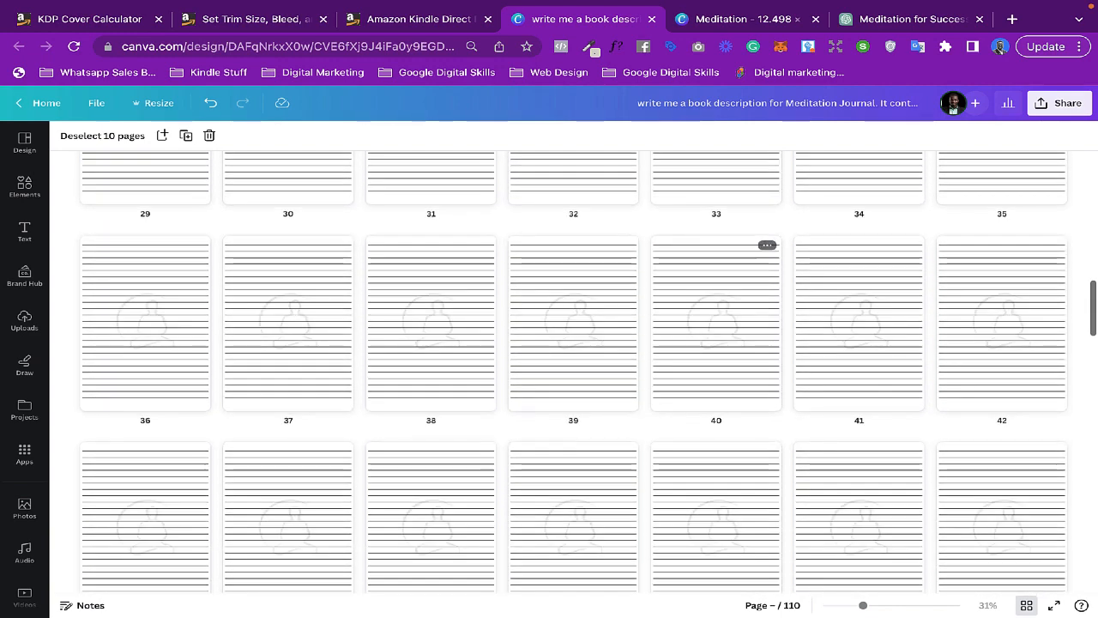
pyautogui.scroll(2, 716, 412)
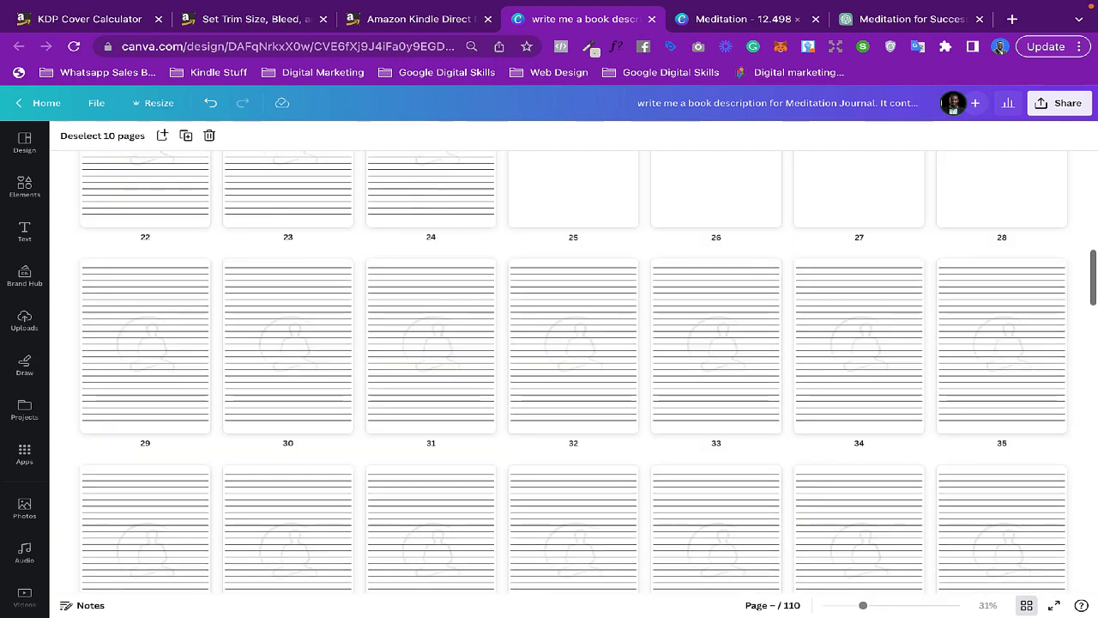
pyautogui.scroll(2, 716, 258)
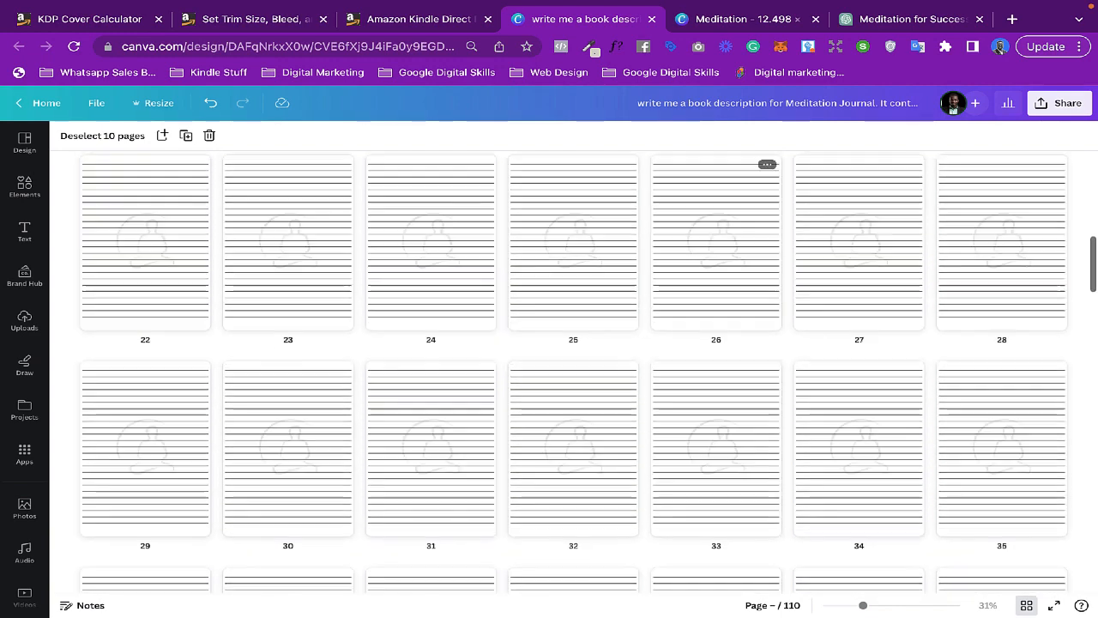
pyautogui.scroll(10, 716, 257)
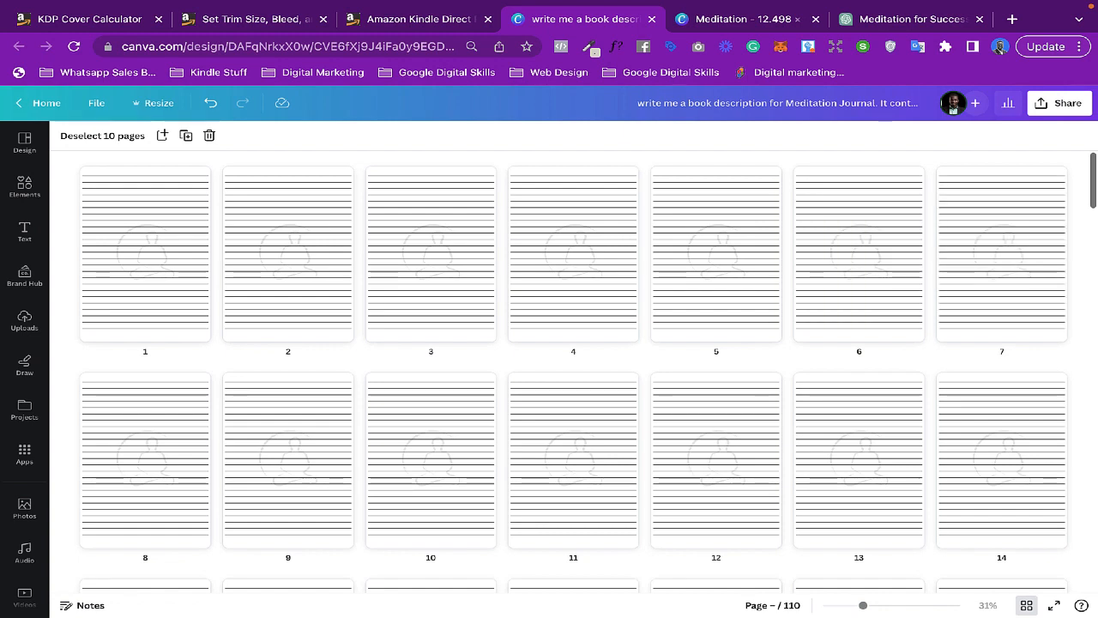
pyautogui.click(1059, 103)
# Step: Switch to the Amazon KDP bookshelf and create a new paperback title
pyautogui.click(421, 19)
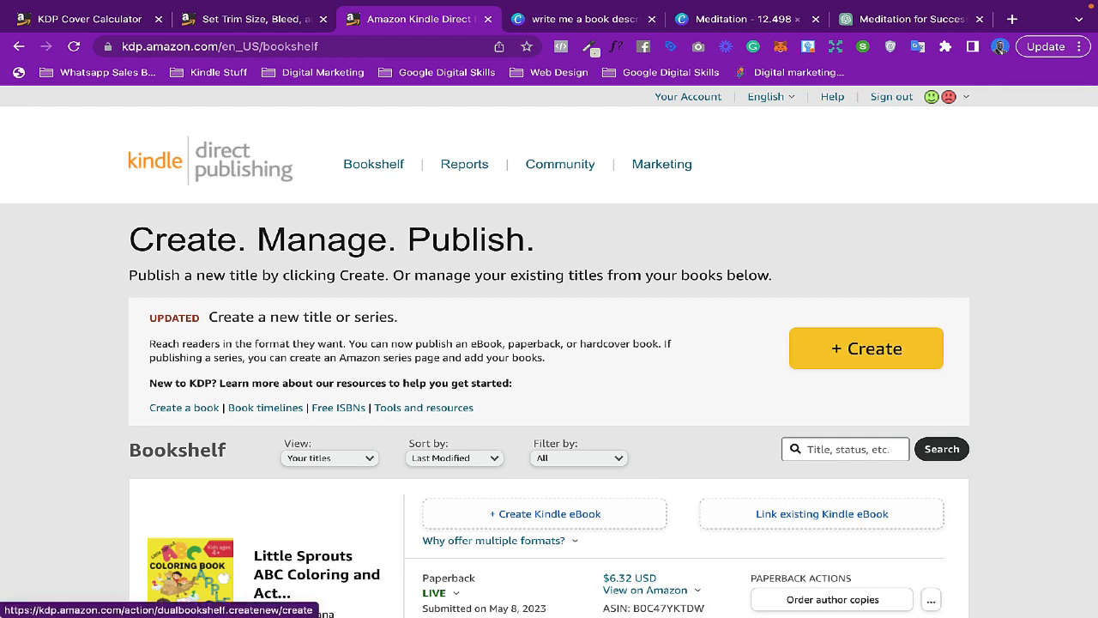
pyautogui.click(865, 347)
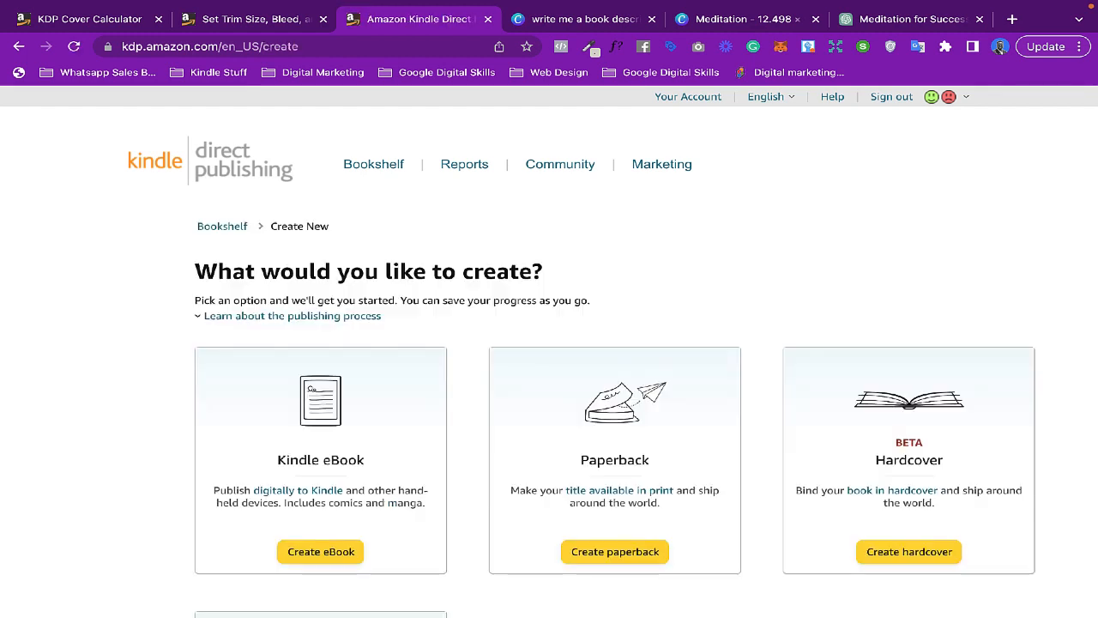
pyautogui.scroll(-1, 549, 352)
pyautogui.scroll(-1, 549, 352)
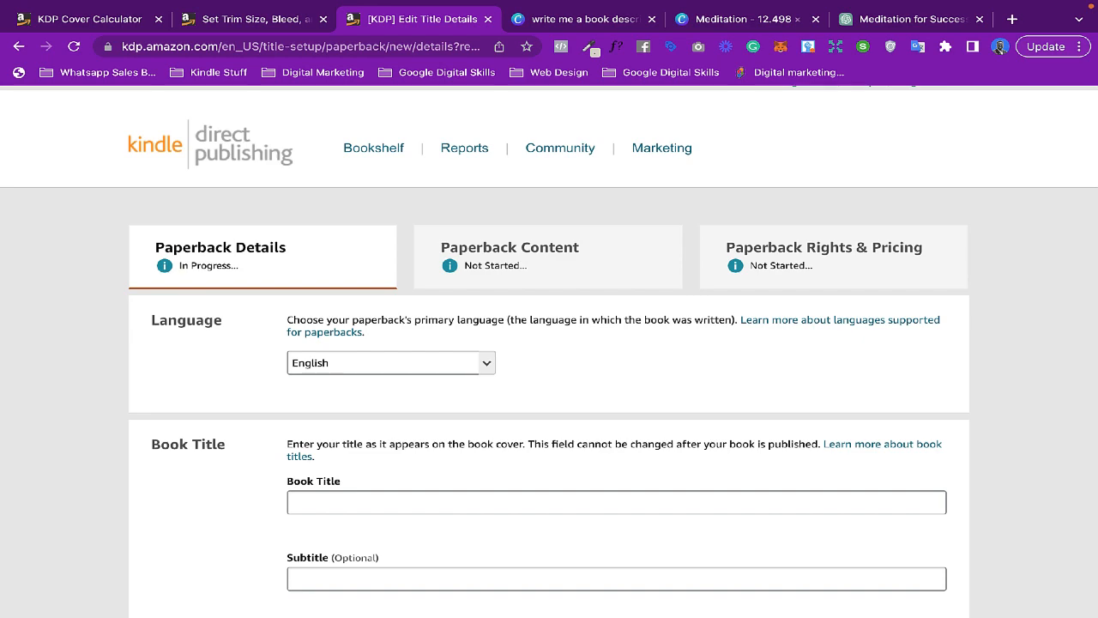
# Step: Copy "Meditation Journal" from the title in the ChatGPT answer and paste it as the KDP book title
pyautogui.scroll(-2, 549, 343)
pyautogui.scroll(-2, 549, 351)
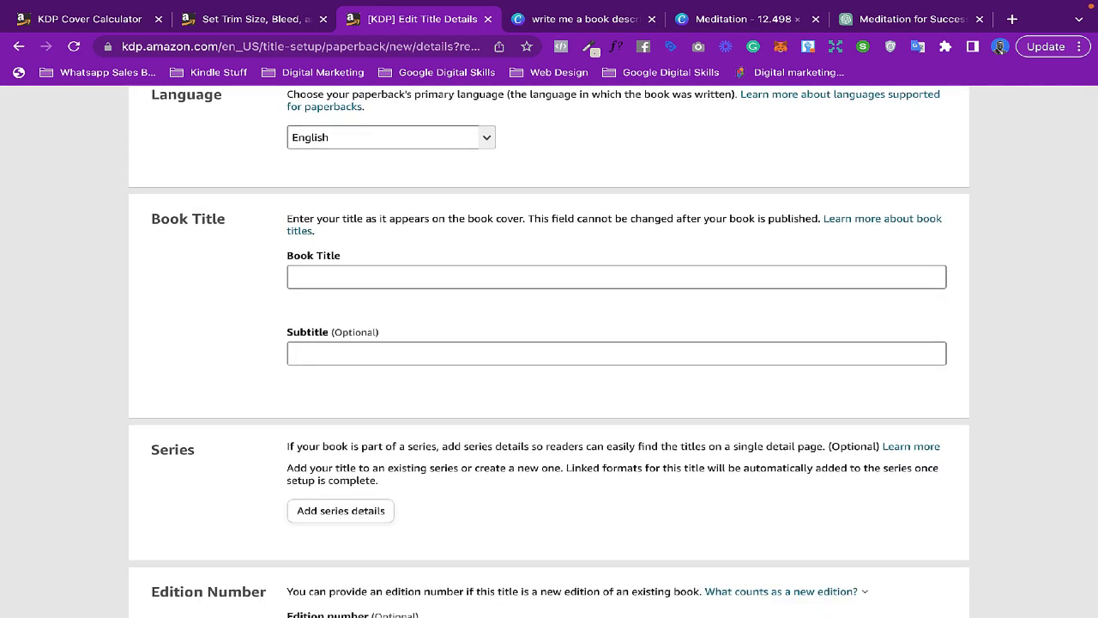
pyautogui.click(913, 19)
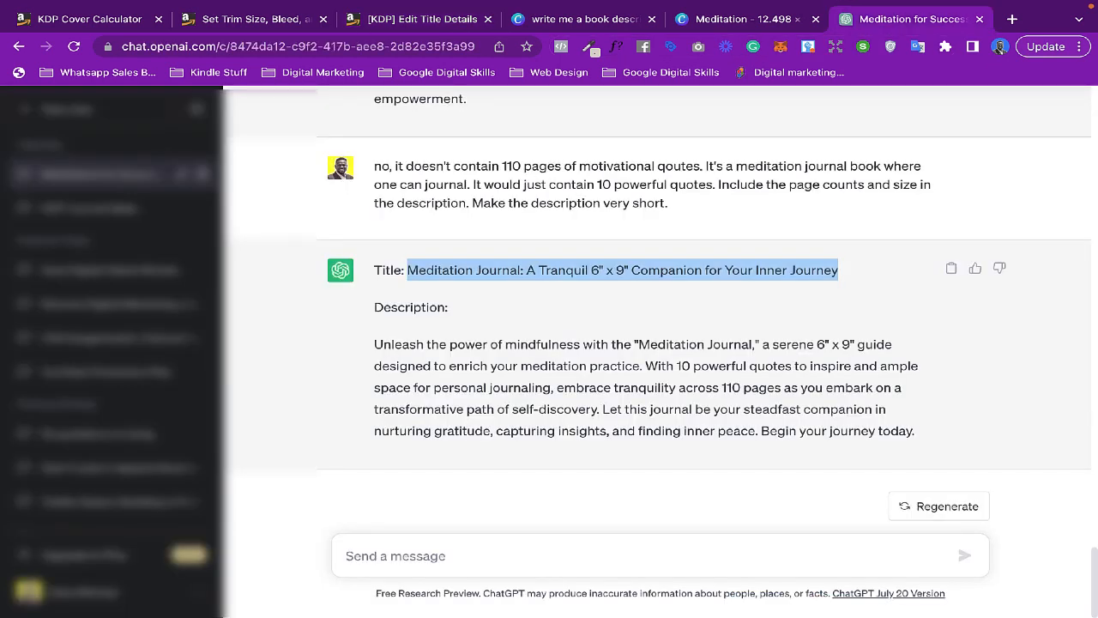
pyautogui.click(375, 345)
pyautogui.moveTo(406, 270); pyautogui.dragTo(522, 270)
pyautogui.press('super+c')
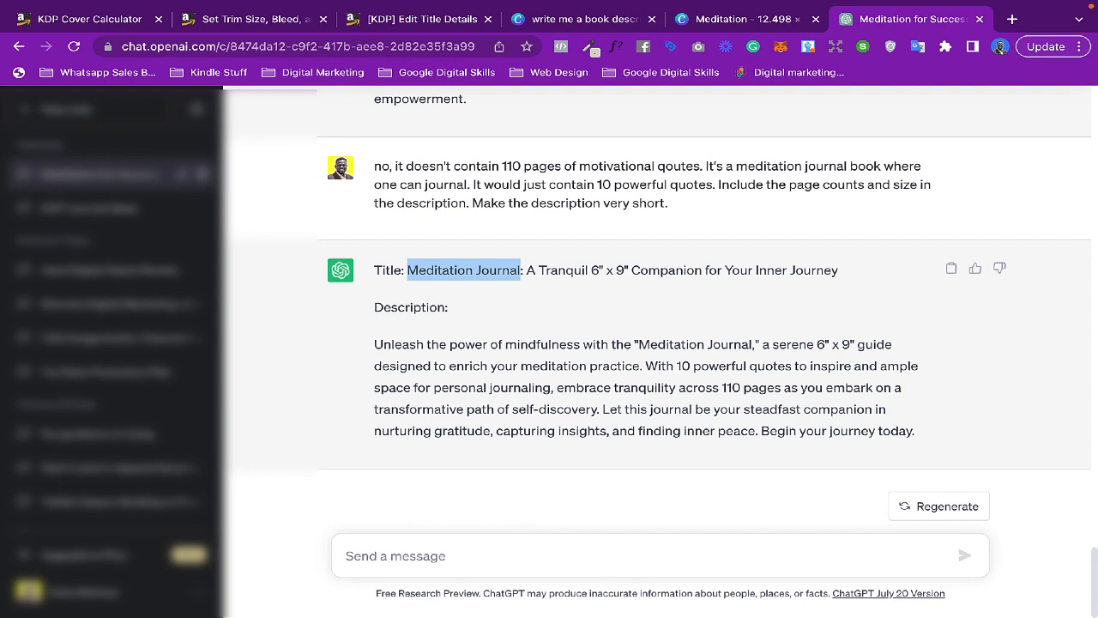
pyautogui.click(420, 19)
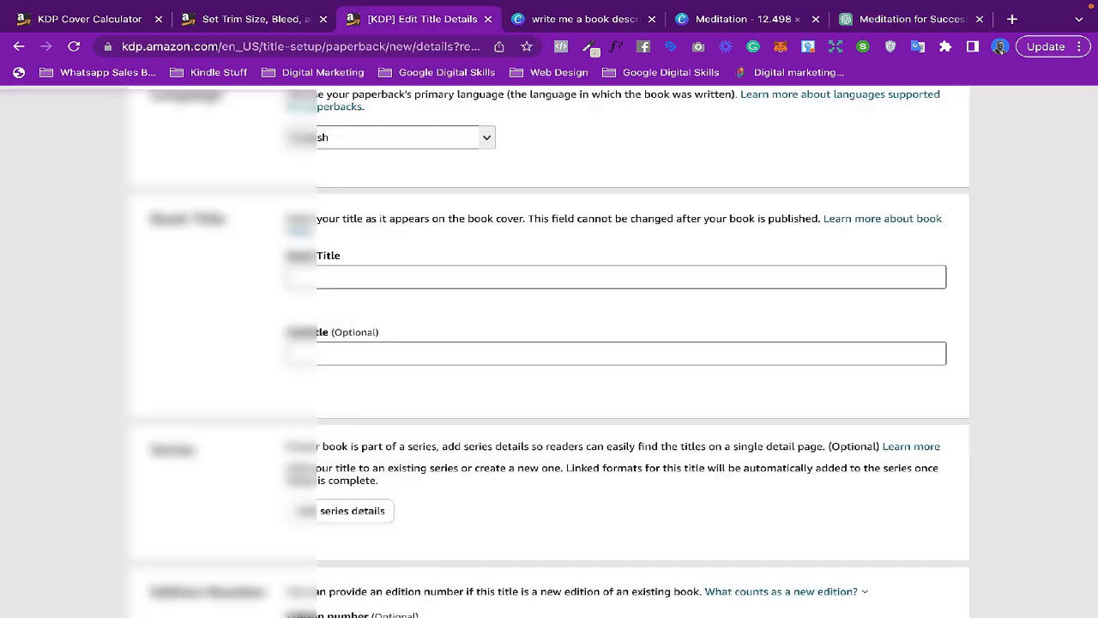
pyautogui.click(616, 277)
pyautogui.press('super+v')
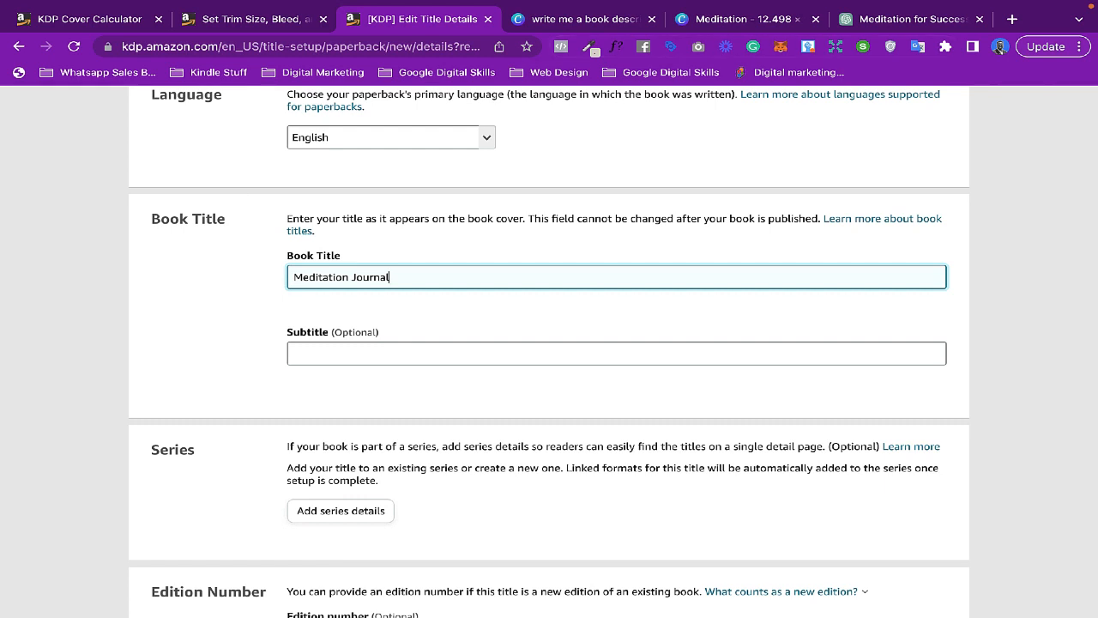
# Step: Copy "A Tranquil 6" x 9" Companion for Your Inner Journey" from ChatGPT and paste it as the KDP subtitle
pyautogui.click(911, 19)
pyautogui.click(526, 271)
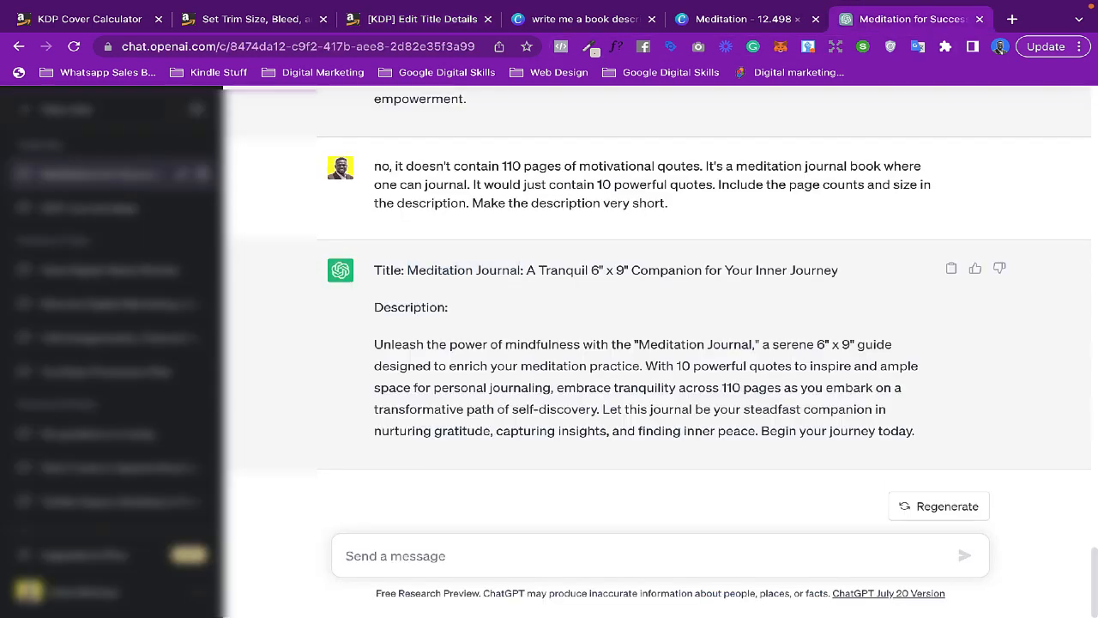
pyautogui.moveTo(526, 271); pyautogui.dragTo(839, 270)
pyautogui.hotkey('ctrl', 'c')
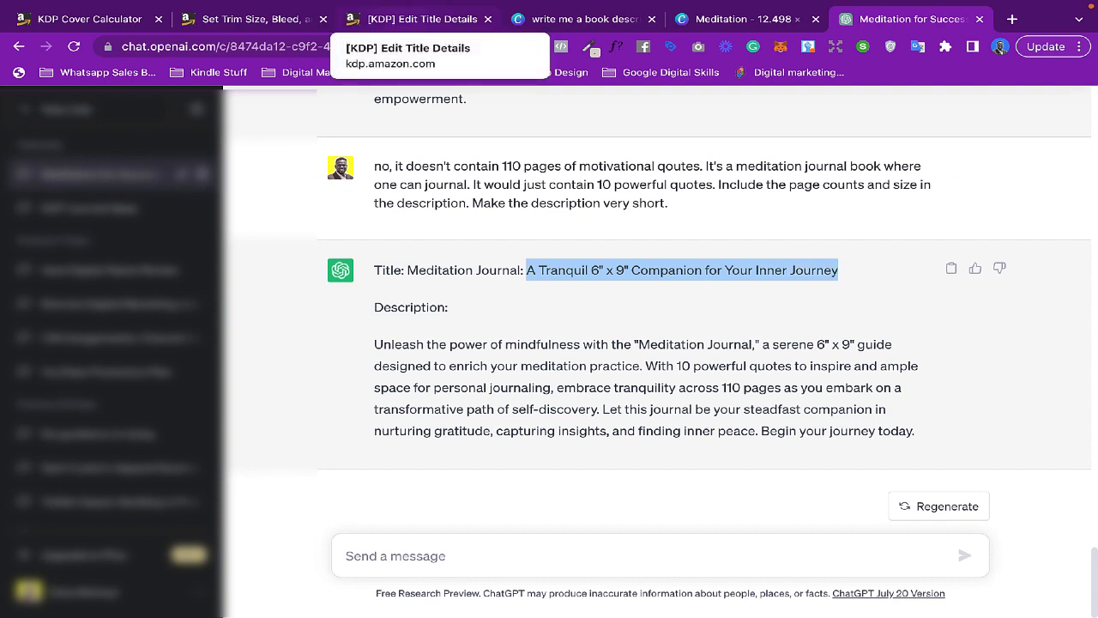
pyautogui.click(416, 18)
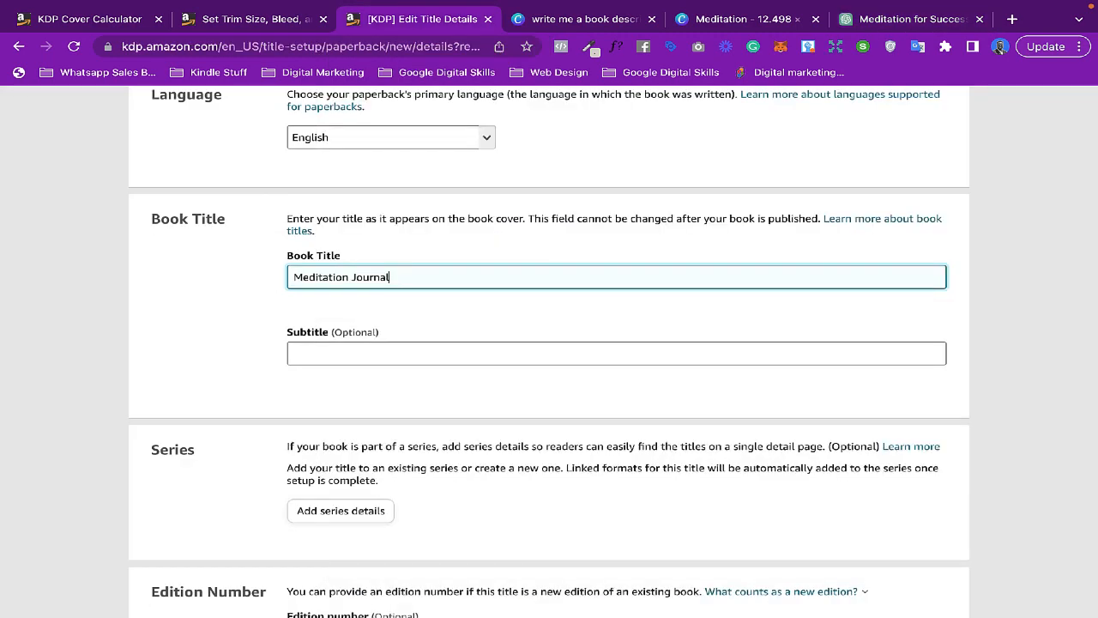
pyautogui.click(294, 353)
pyautogui.hotkey('ctrl', 'v')
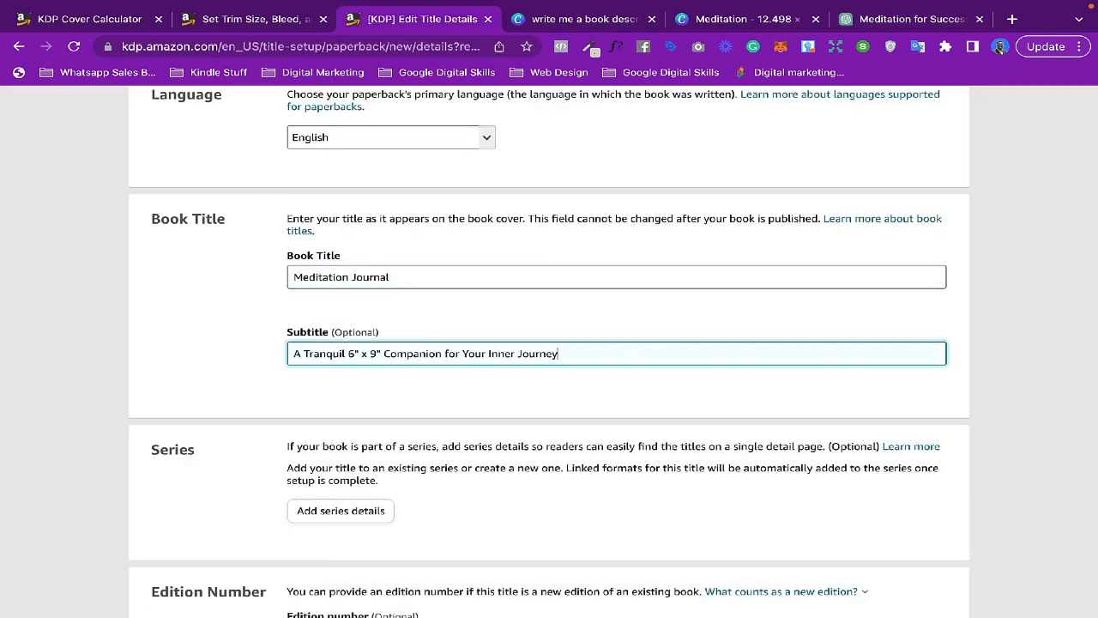
# Step: Copy the pen name HarmonyDiaries from ChatGPT's name list and enter it as the primary author's first name, spaced as "Harmony Diaries"
pyautogui.scroll(-1, 549, 352)
pyautogui.scroll(-3, 549, 351)
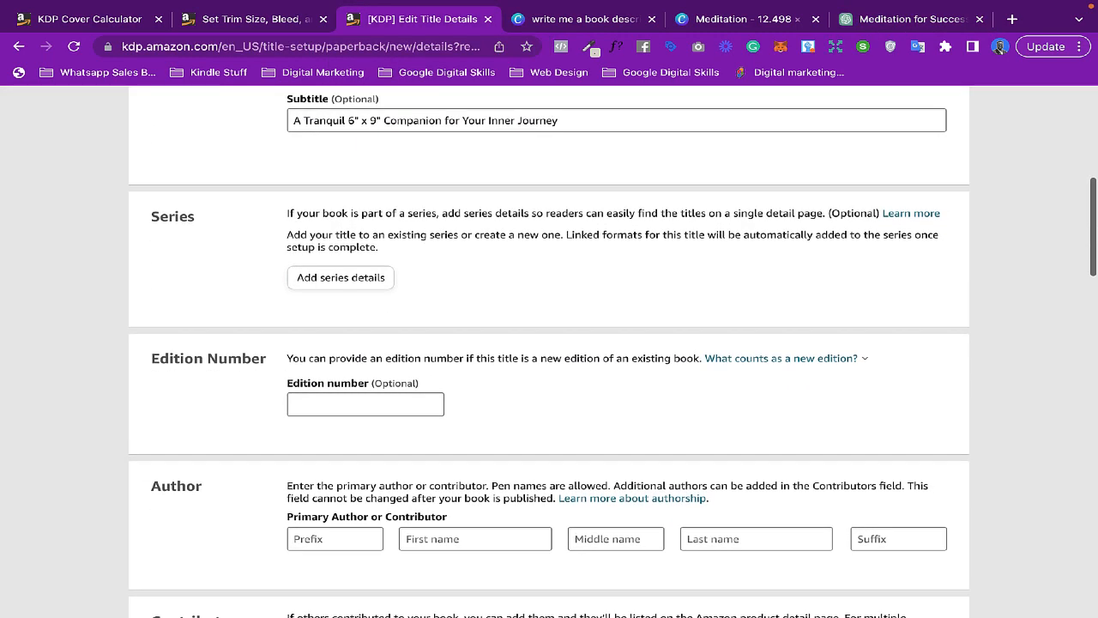
pyautogui.scroll(-2, 549, 352)
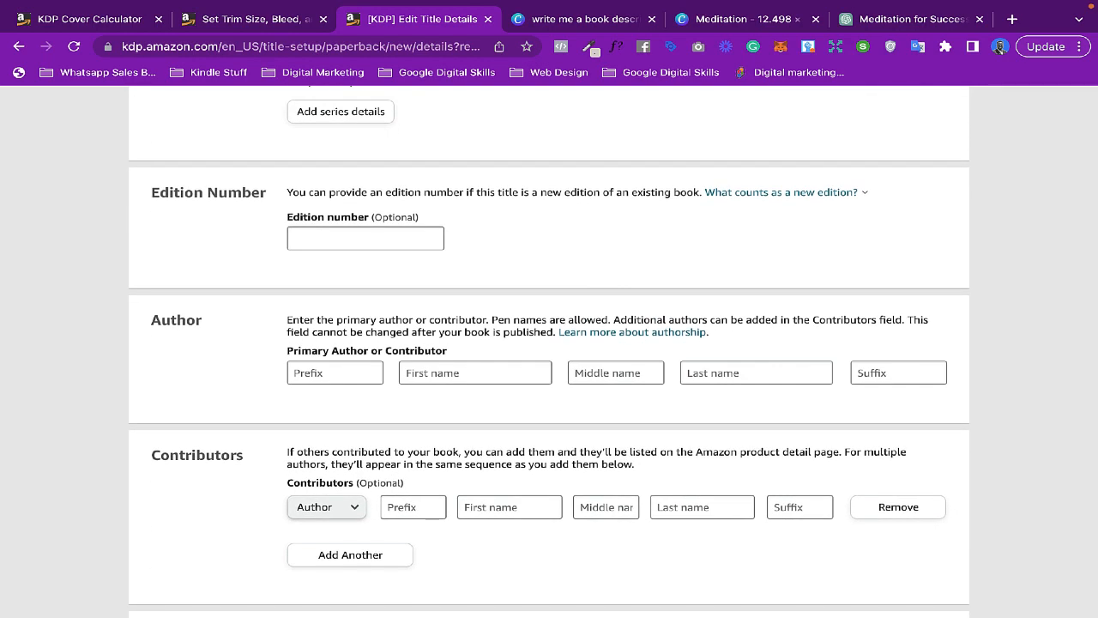
pyautogui.scroll(-1, 549, 352)
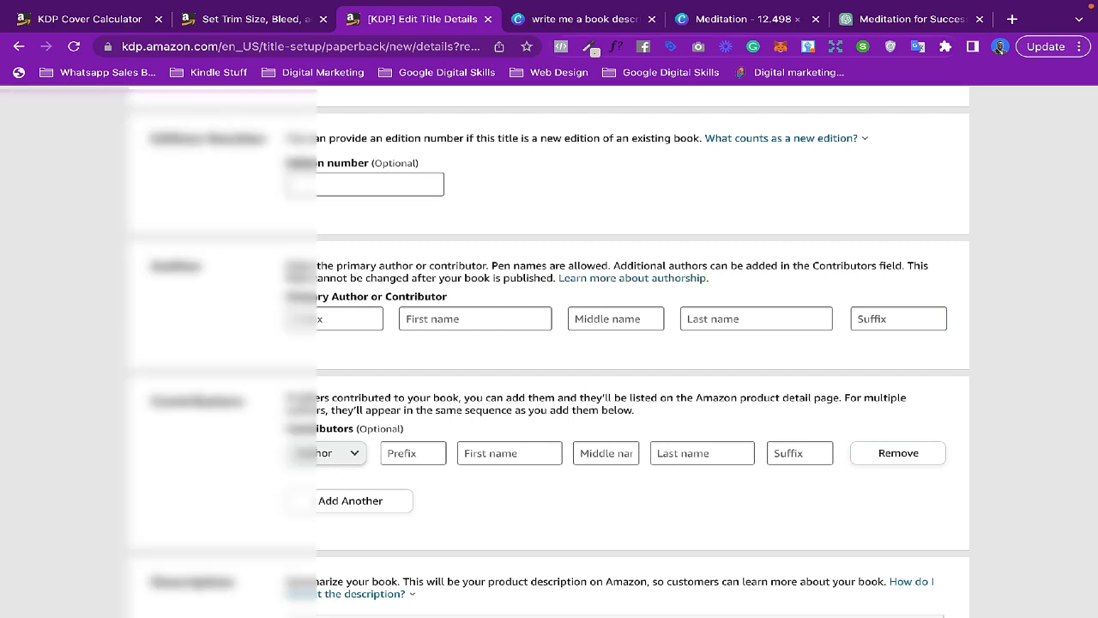
pyautogui.click(912, 19)
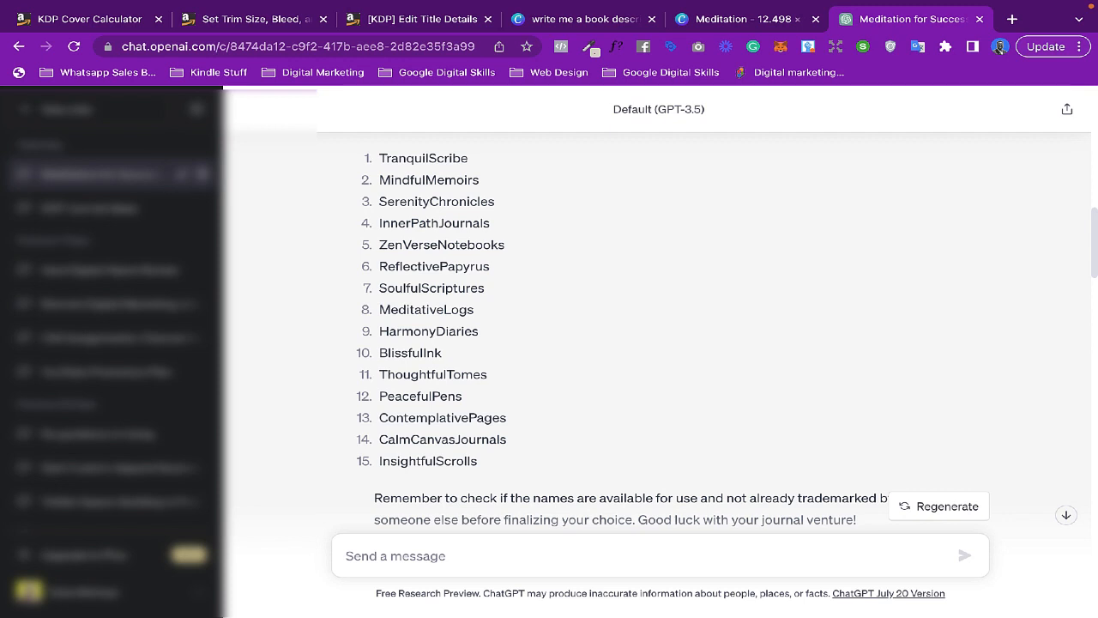
pyautogui.moveTo(379, 331); pyautogui.dragTo(479, 331)
pyautogui.press('super+c')
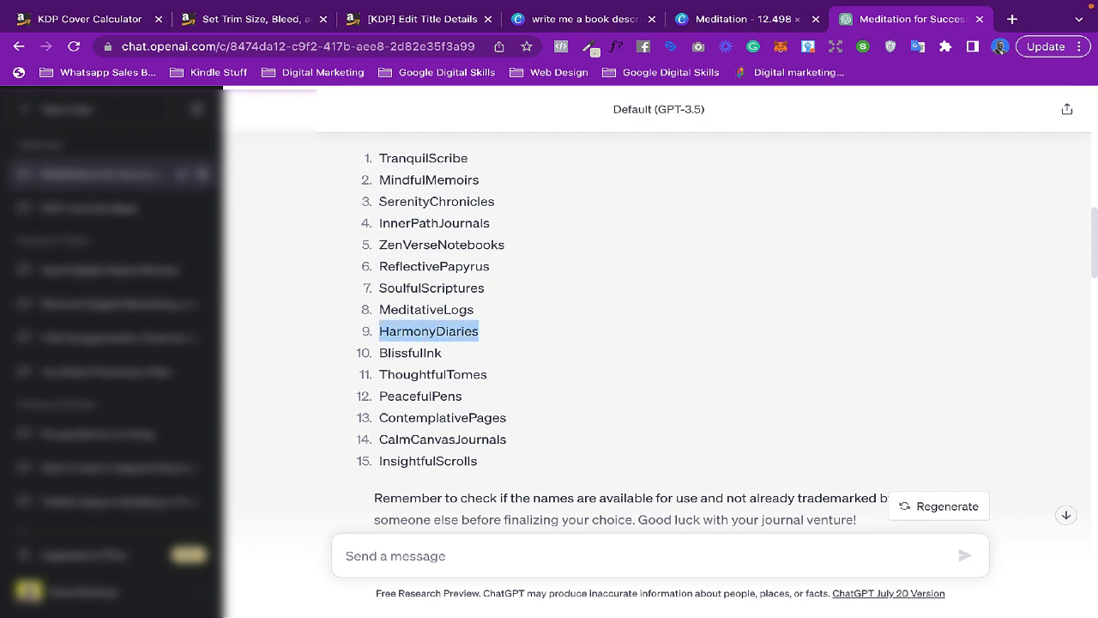
pyautogui.click(422, 19)
pyautogui.click(475, 318)
pyautogui.press('super+v')
pyautogui.click(452, 319)
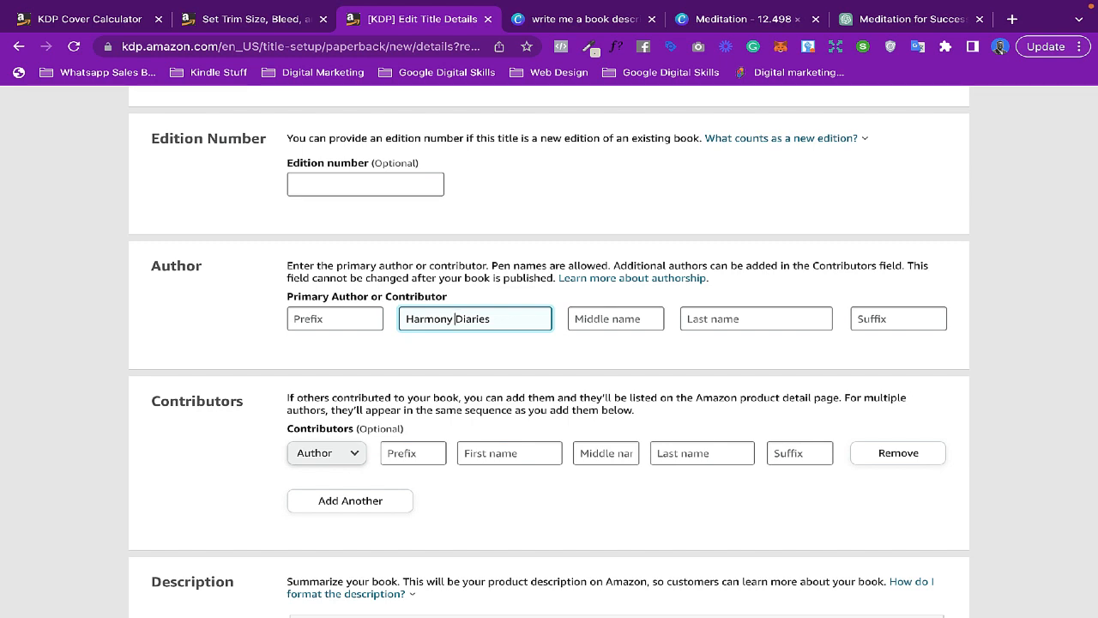
# Step: Set the primary author's last name to "Publishing"
pyautogui.click(756, 318)
pyautogui.write('Ou')
pyautogui.press('BackSpace')
pyautogui.press('BackSpace')
pyautogui.write('Publishing')
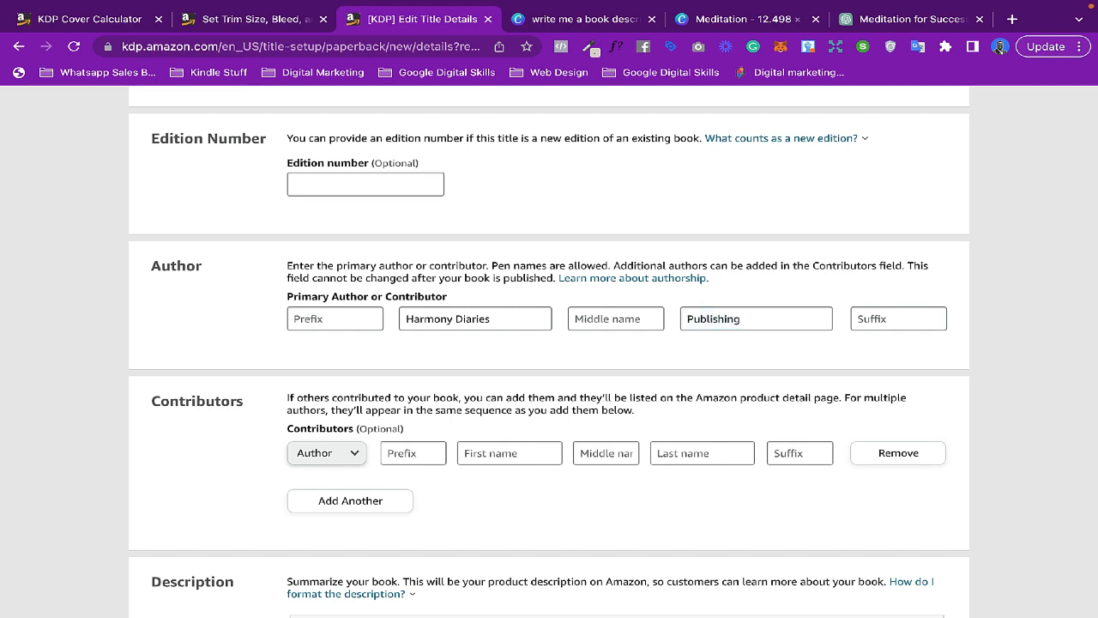
pyautogui.scroll(-2, 549, 355)
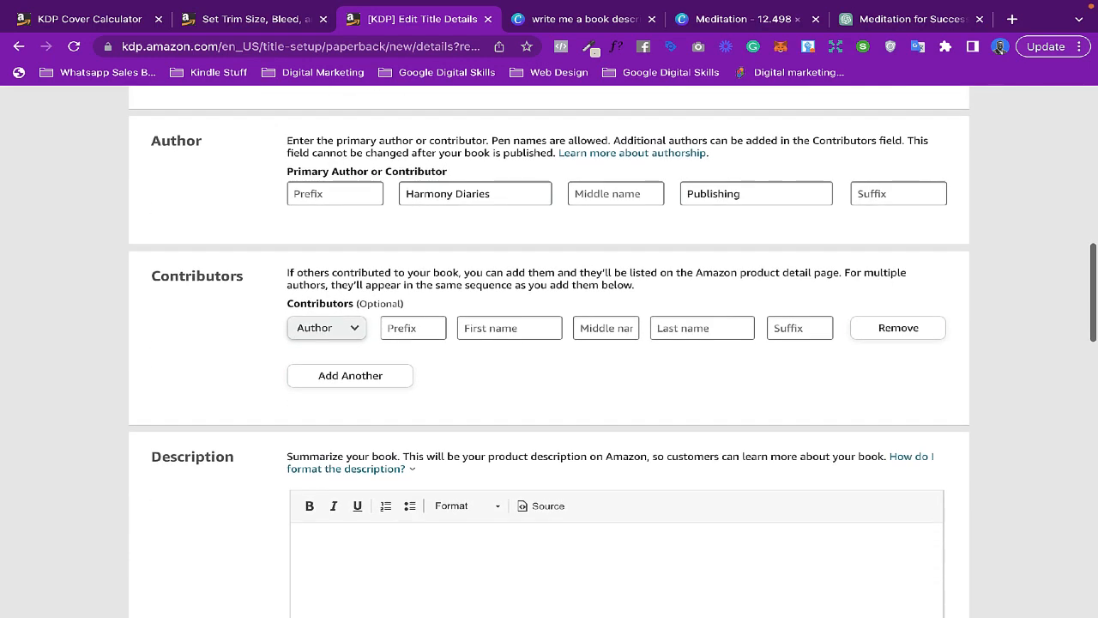
pyautogui.scroll(-1, 549, 355)
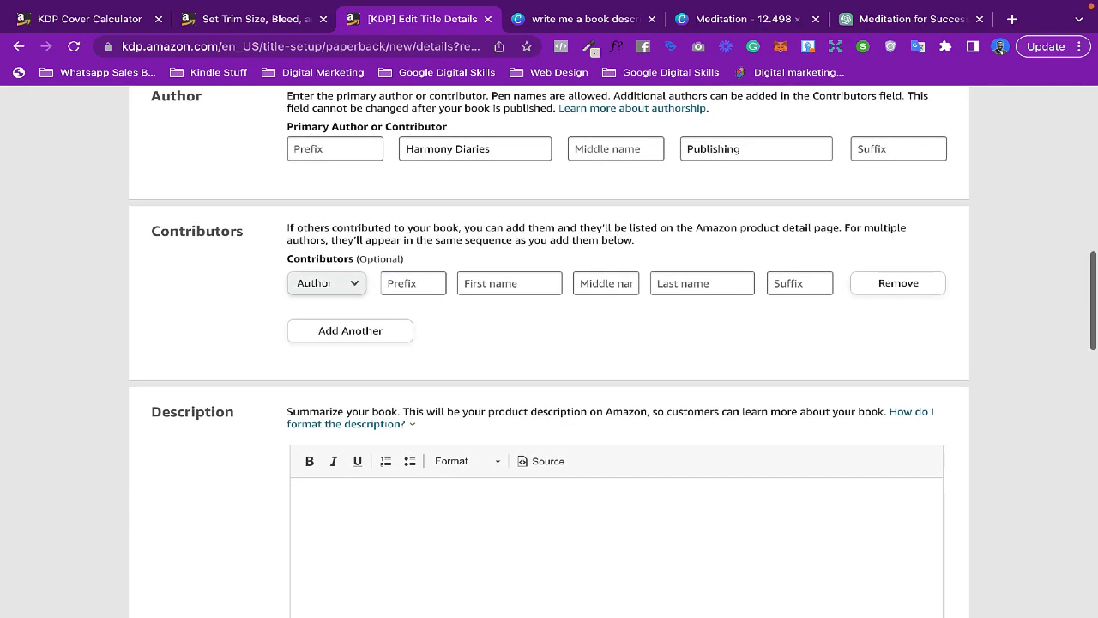
# Step: Copy the short Meditation Journal description paragraph from the latest ChatGPT answer and paste it as the KDP book description
pyautogui.scroll(-2, 549, 355)
pyautogui.click(308, 352)
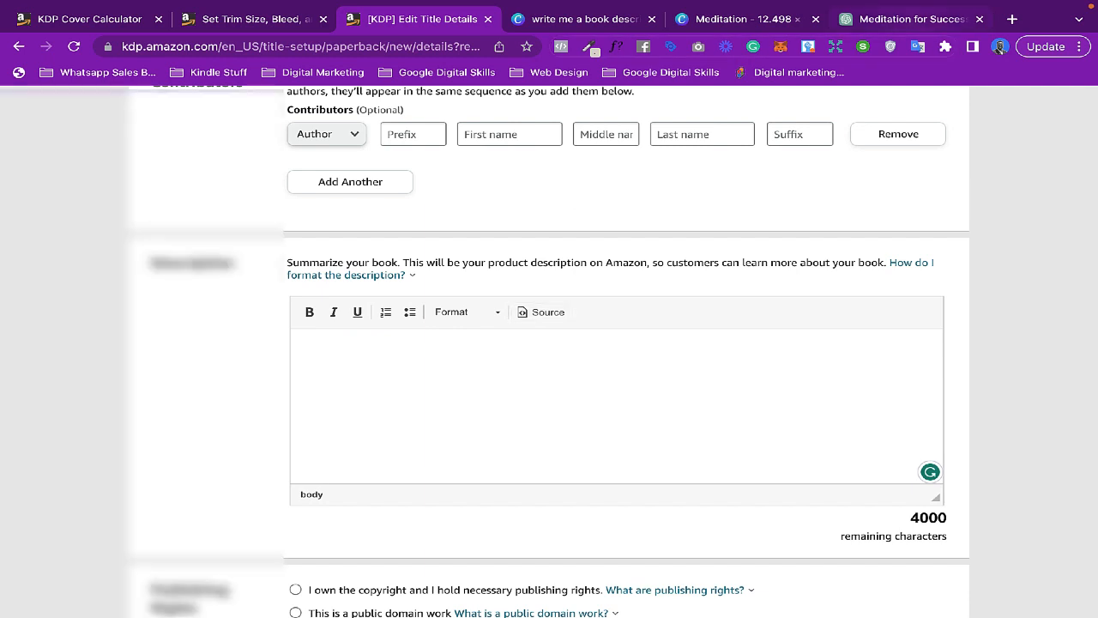
pyautogui.click(912, 19)
pyautogui.moveTo(374, 344); pyautogui.dragTo(914, 431)
pyautogui.hotkey('ctrl', 'c')
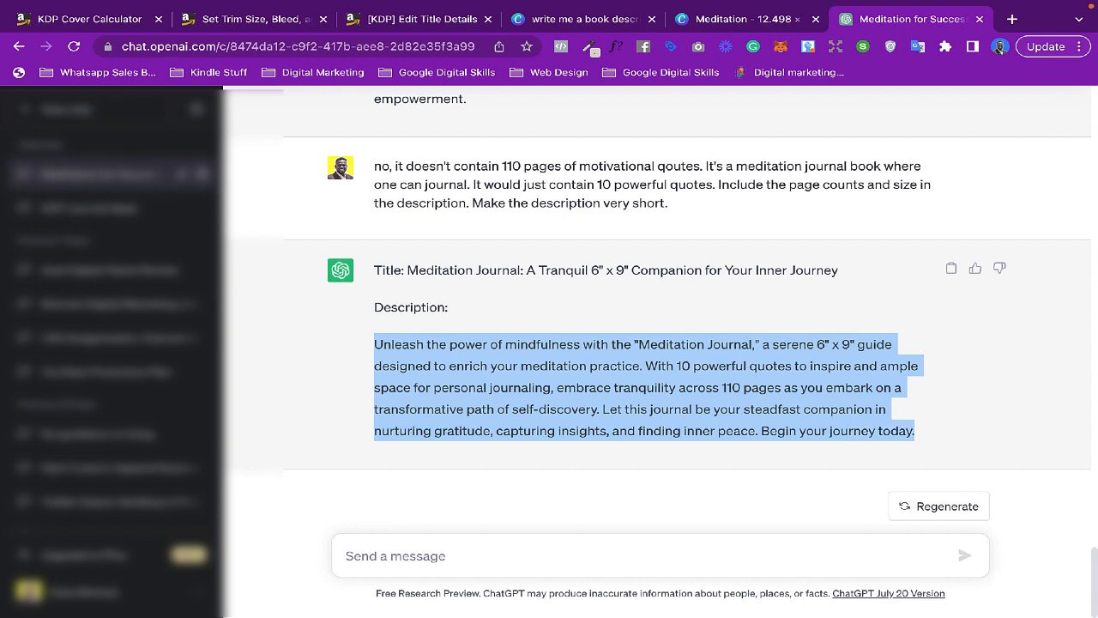
pyautogui.click(422, 19)
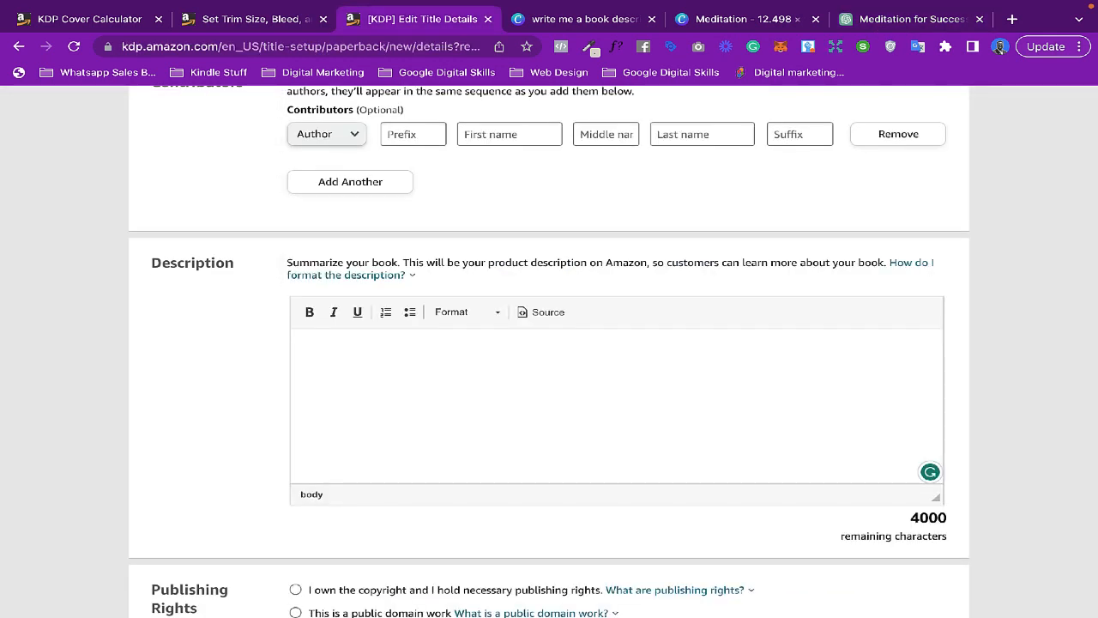
pyautogui.hotkey('ctrl', 'v')
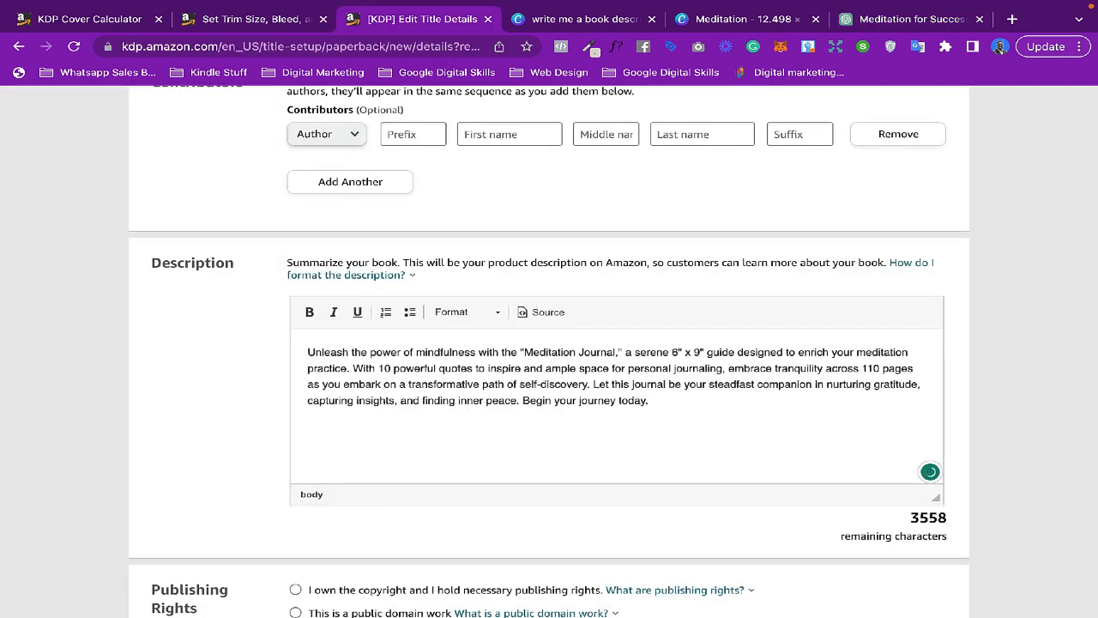
# Step: Declare ownership of the copyright and necessary publishing rights, and answer No to adult only content
pyautogui.scroll(-3, 549, 352)
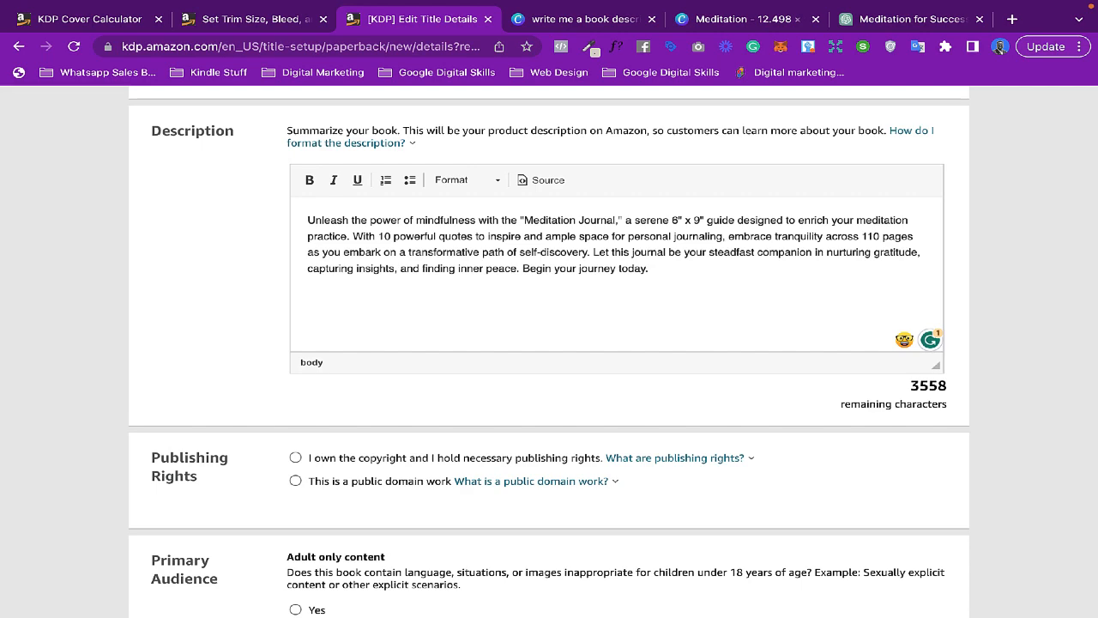
pyautogui.scroll(-5, 549, 352)
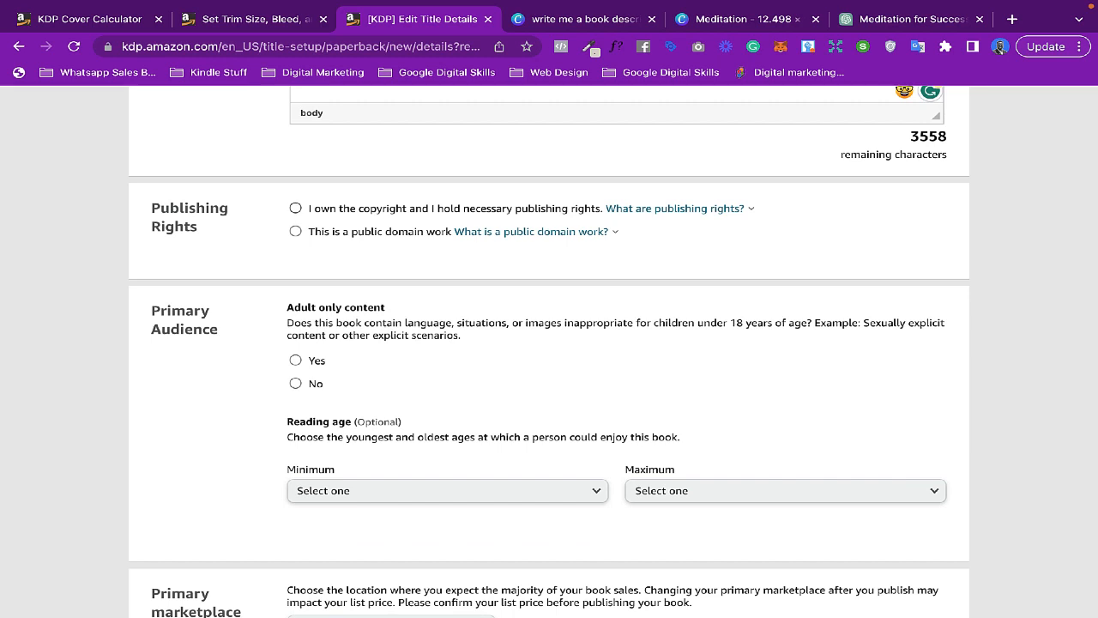
pyautogui.click(295, 208)
pyautogui.scroll(-1, 549, 352)
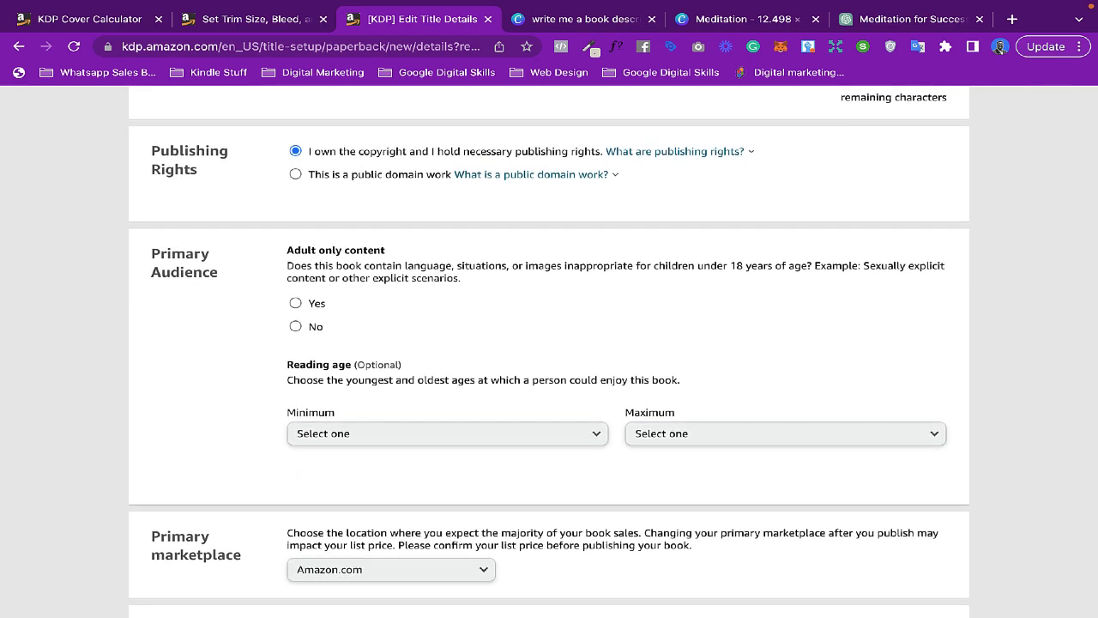
pyautogui.scroll(-1, 549, 351)
pyautogui.click(295, 293)
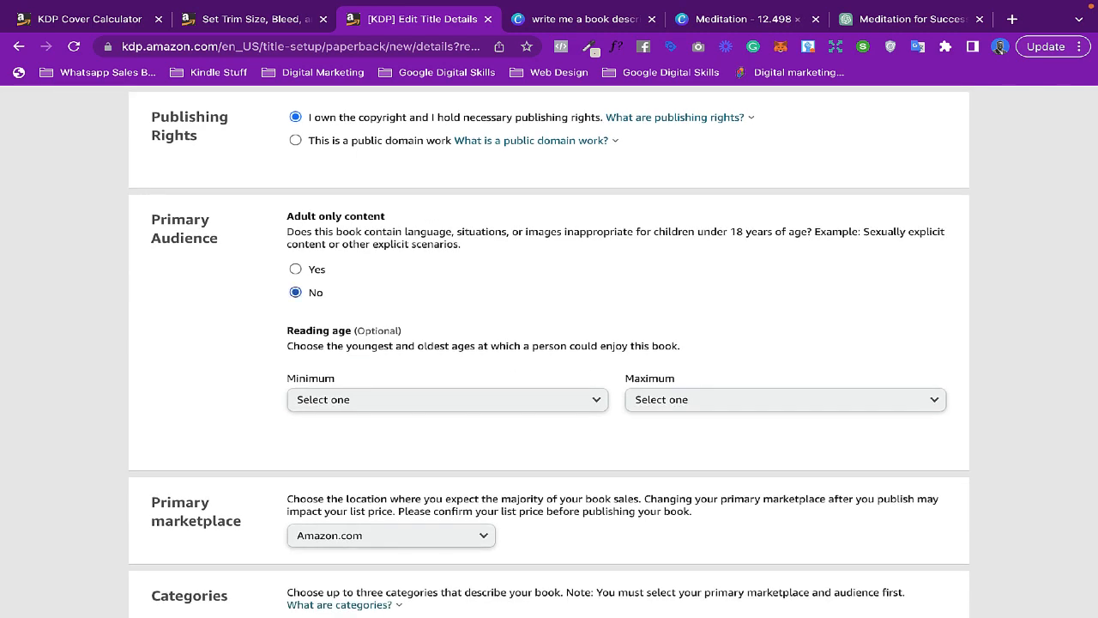
# Step: Choose Amazon.com as the book's primary marketplace
pyautogui.scroll(-1, 549, 351)
pyautogui.scroll(-3, 549, 352)
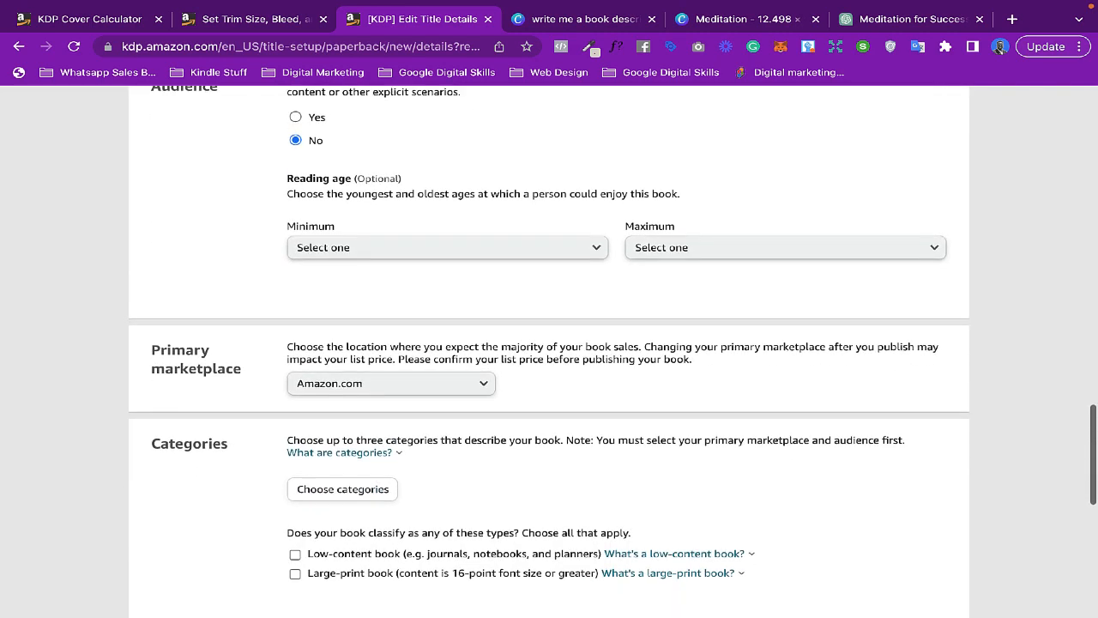
pyautogui.scroll(-1, 549, 351)
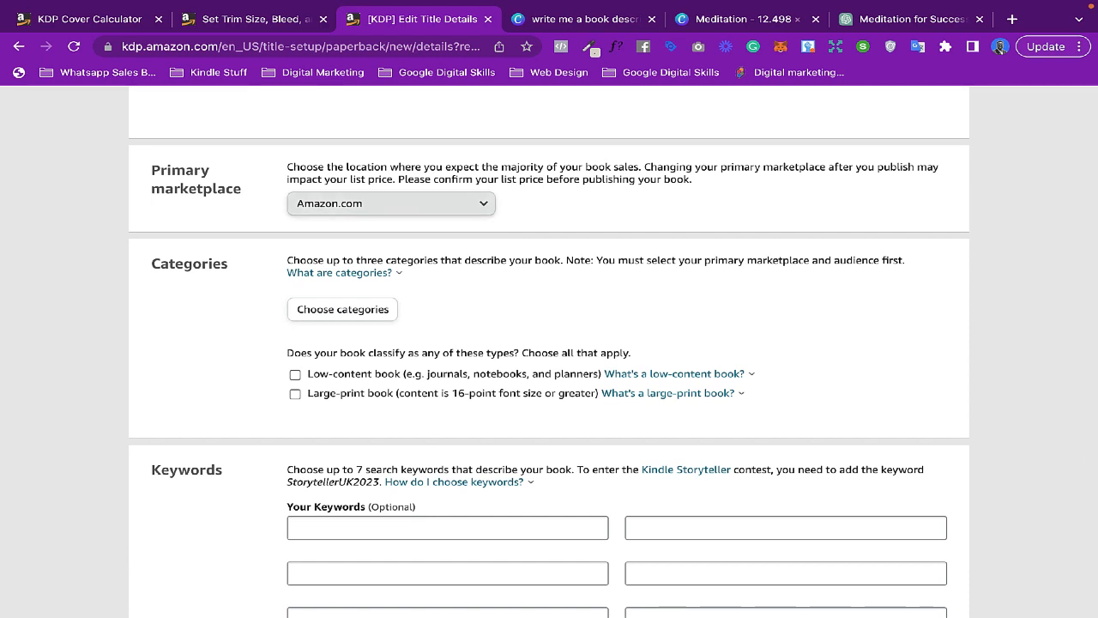
pyautogui.click(391, 203)
pyautogui.click(391, 205)
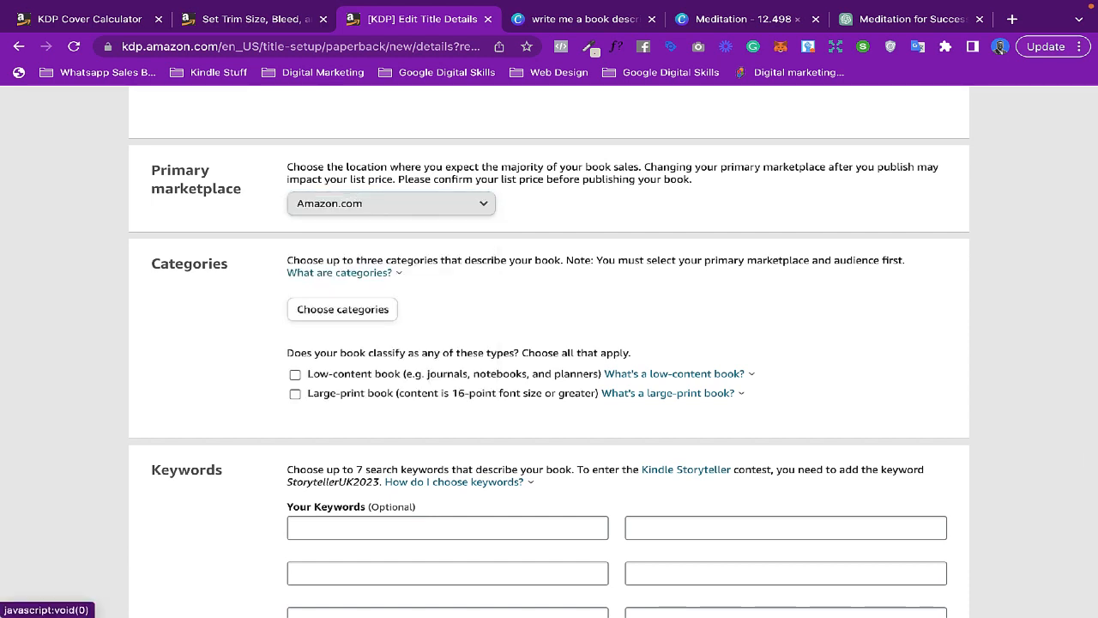
pyautogui.scroll(-1, 549, 351)
pyautogui.scroll(-1, 549, 352)
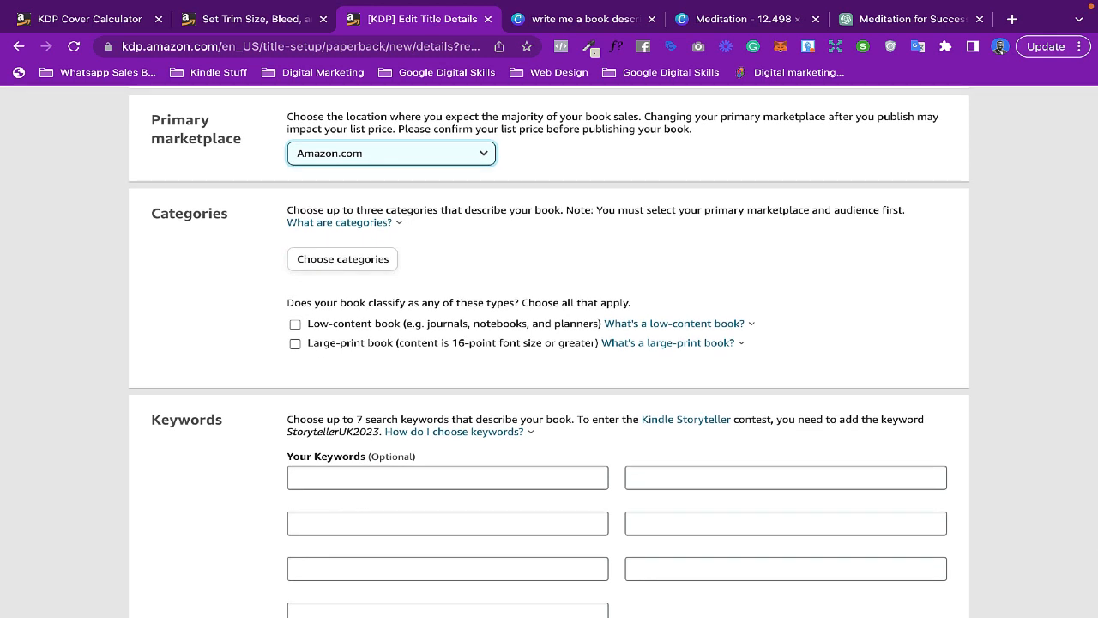
pyautogui.click(391, 154)
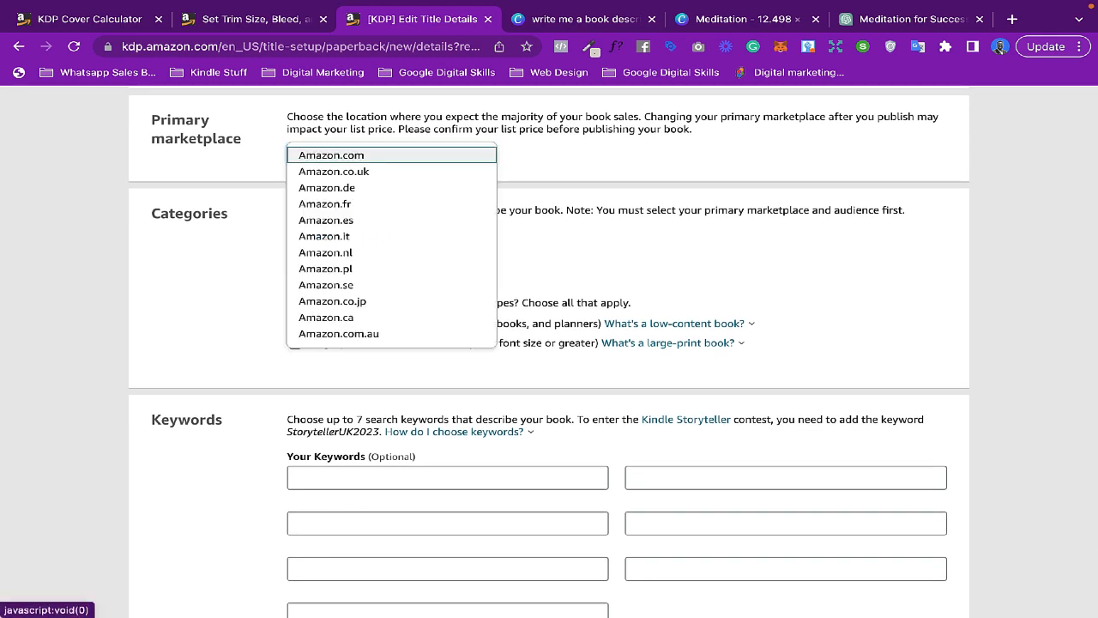
pyautogui.click(391, 156)
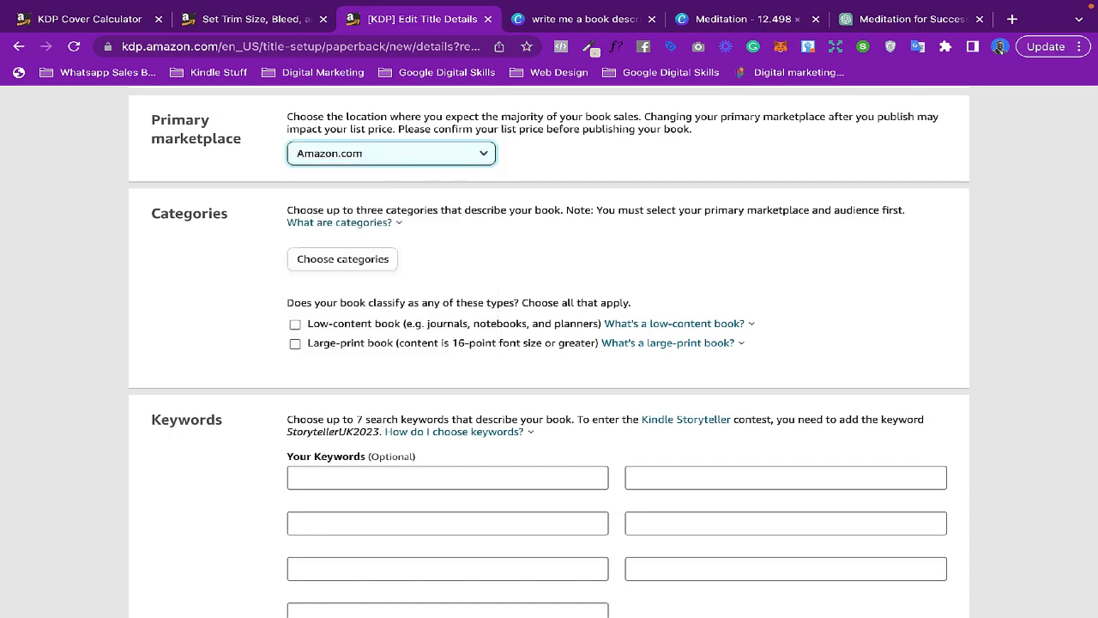
# Step: Choose the Self-Help book category and select Journal Writing as its first placement
pyautogui.scroll(-1, 549, 351)
pyautogui.scroll(-1, 549, 352)
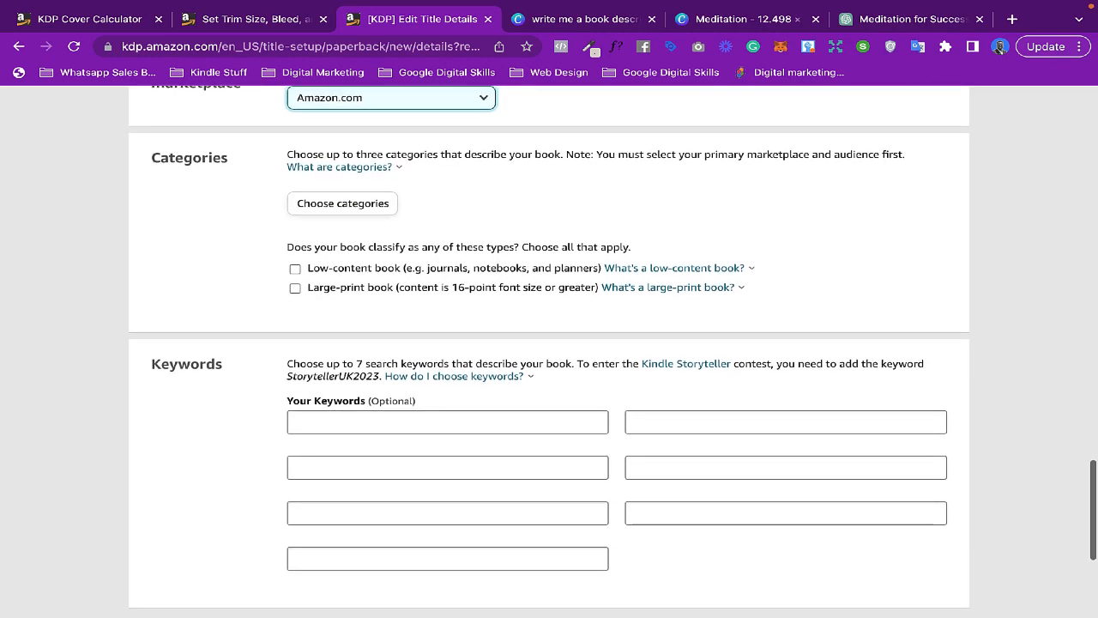
pyautogui.scroll(1, 549, 351)
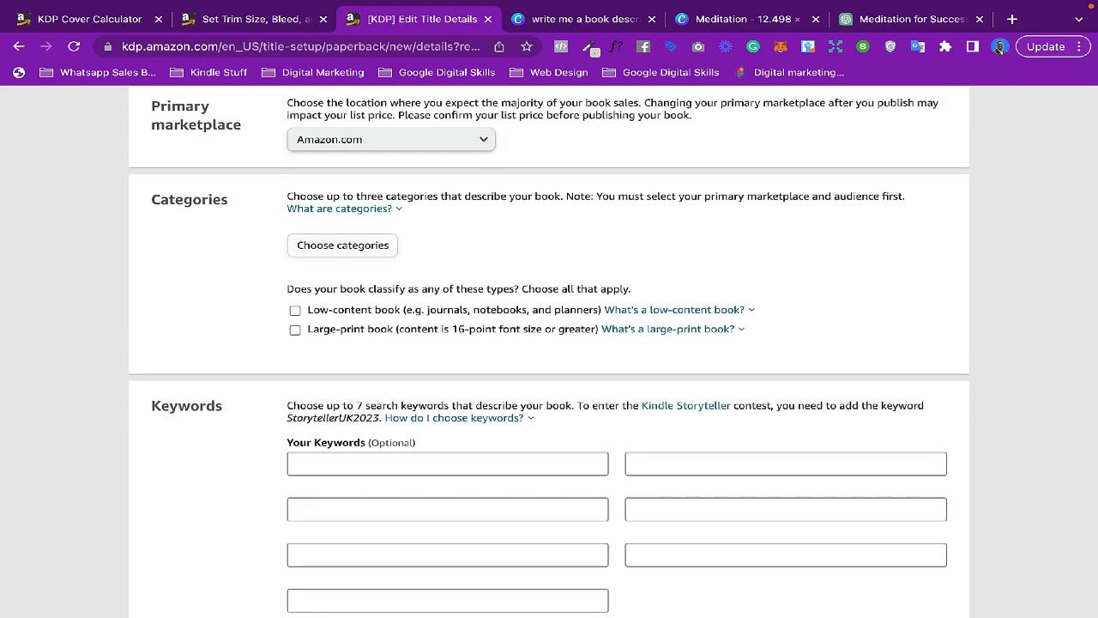
pyautogui.click(343, 245)
pyautogui.click(324, 342)
pyautogui.scroll(-3, 257, 506)
pyautogui.scroll(-5, 257, 505)
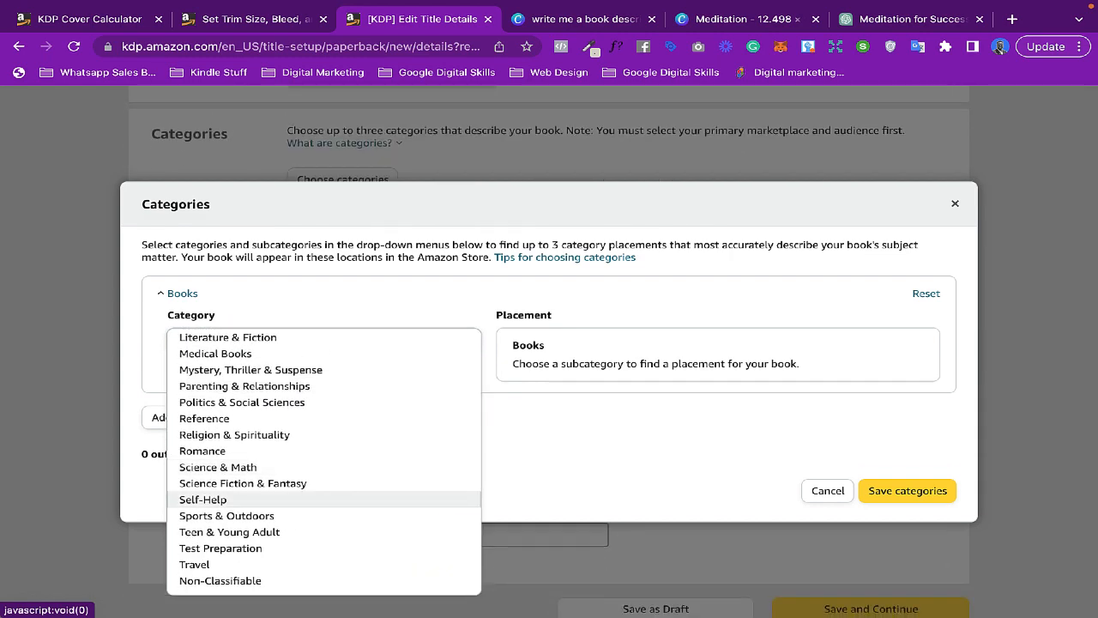
pyautogui.click(214, 500)
pyautogui.scroll(-2, 521, 427)
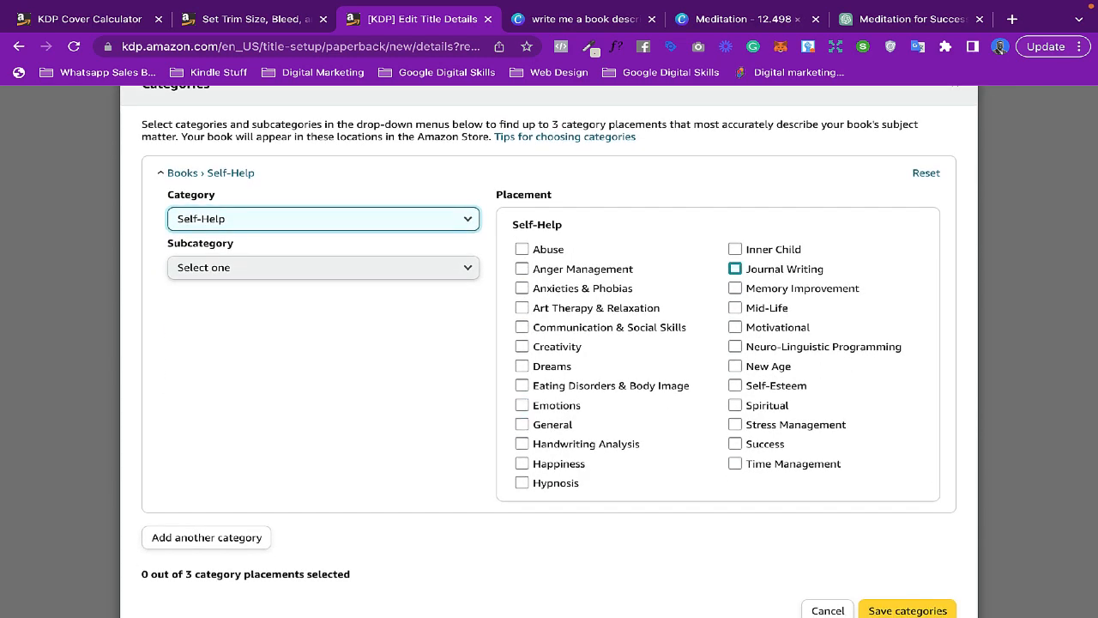
pyautogui.click(735, 268)
pyautogui.scroll(-1, 735, 324)
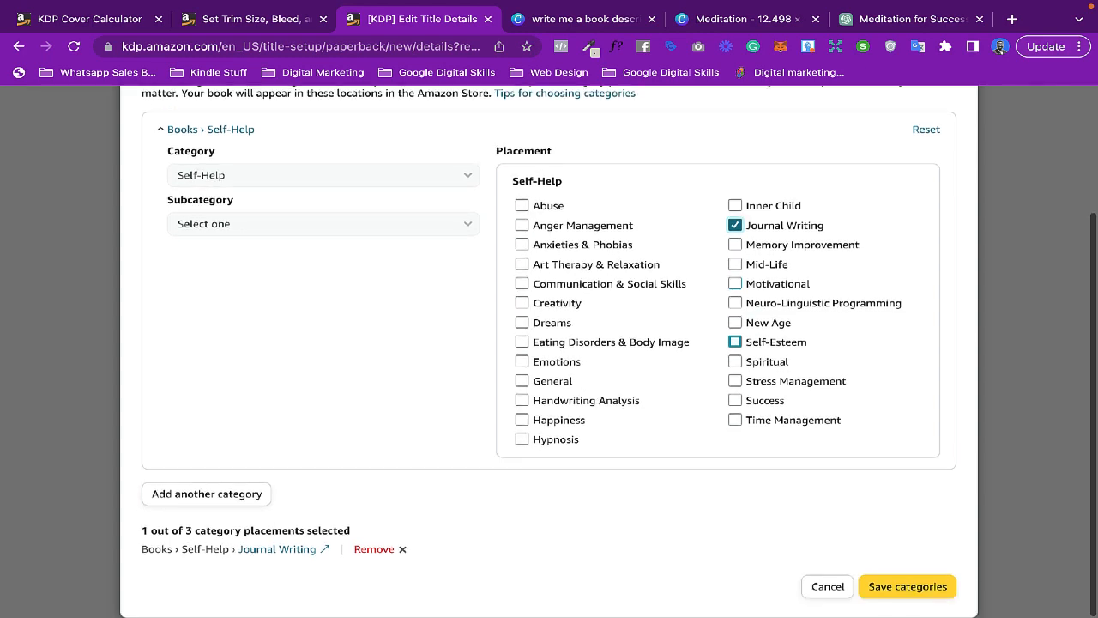
# Step: Add a second Self-Help category with the Spiritual placement and save the categories
pyautogui.click(206, 494)
pyautogui.click(323, 369)
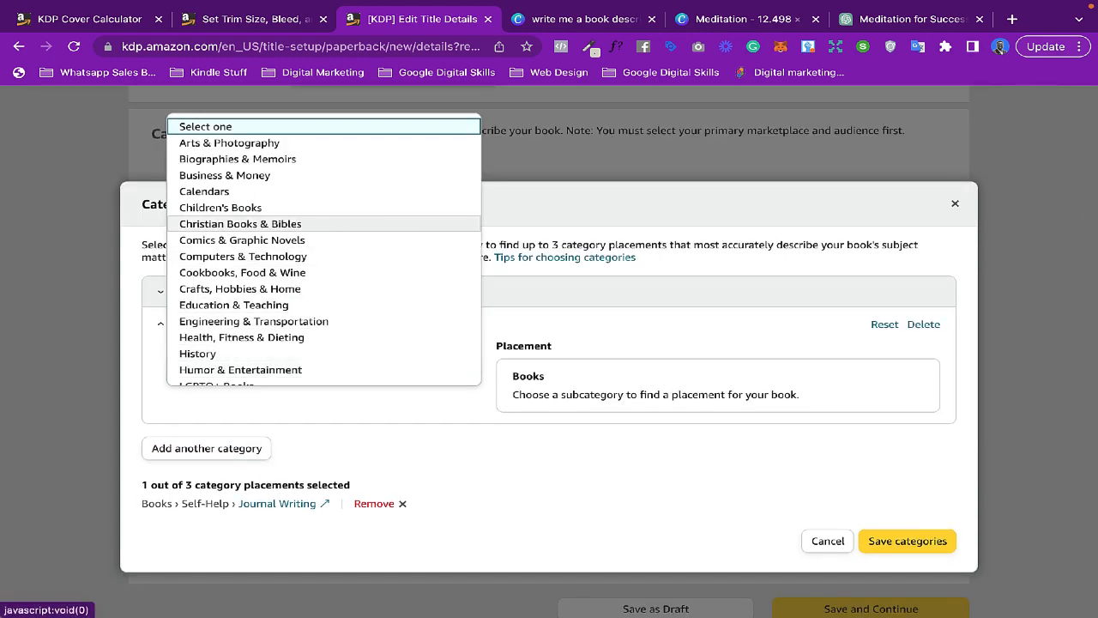
pyautogui.scroll(-5, 254, 155)
pyautogui.scroll(-3, 254, 257)
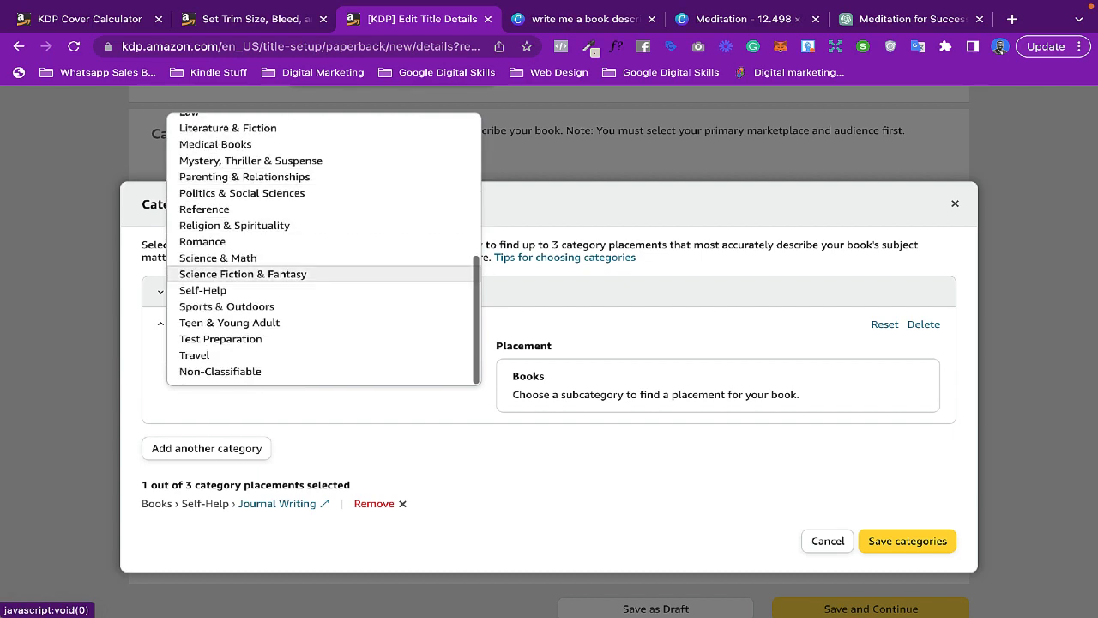
pyautogui.click(206, 307)
pyautogui.scroll(-3, 522, 420)
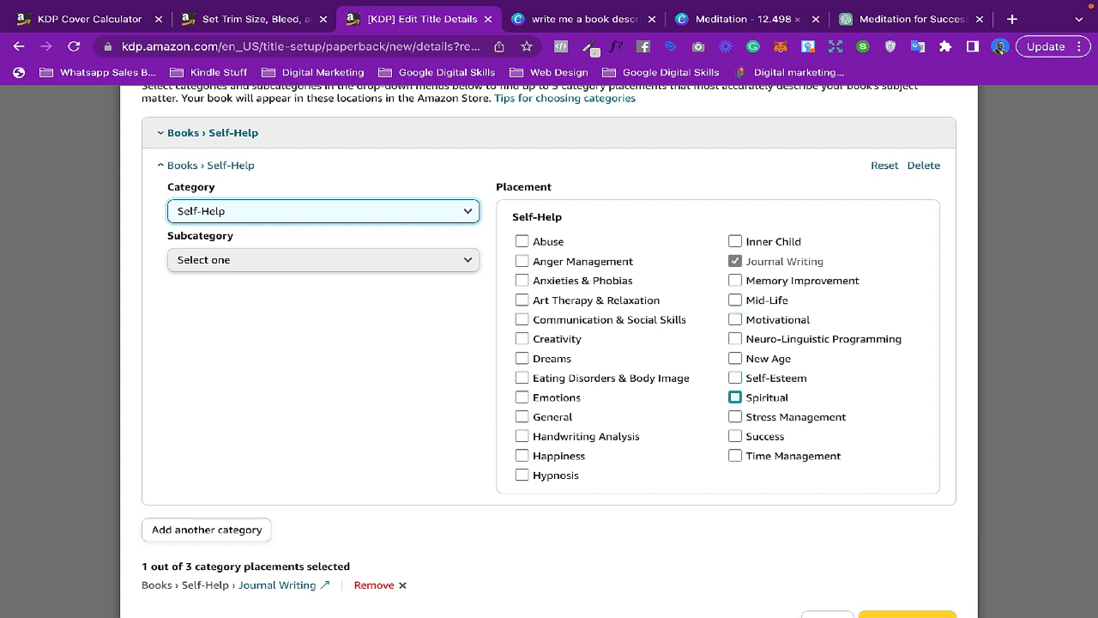
pyautogui.click(735, 397)
pyautogui.scroll(-1, 735, 397)
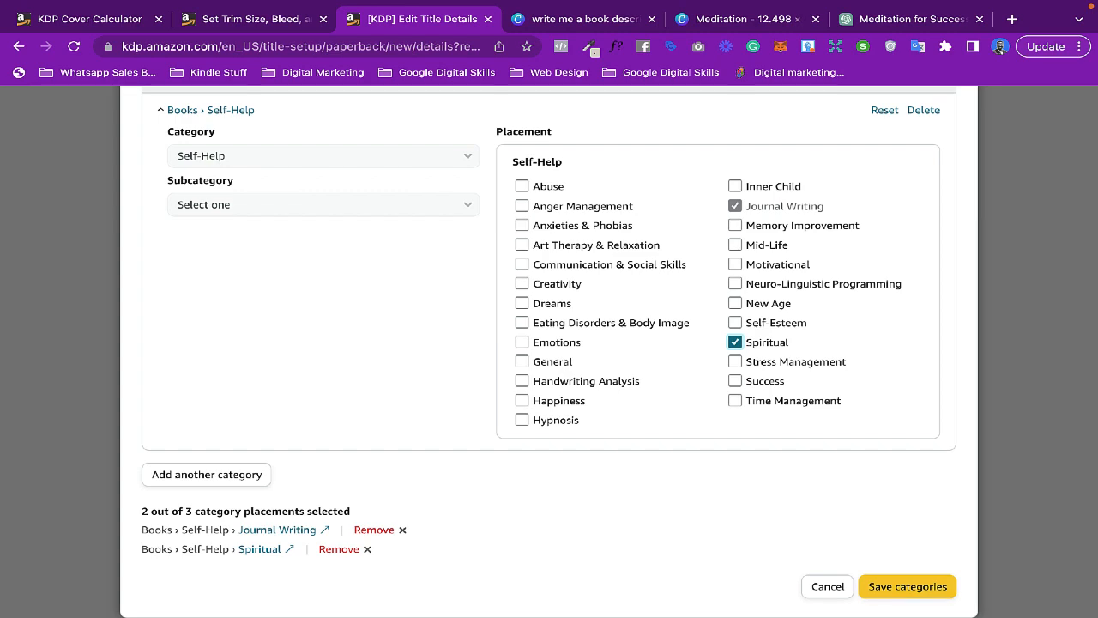
pyautogui.click(908, 586)
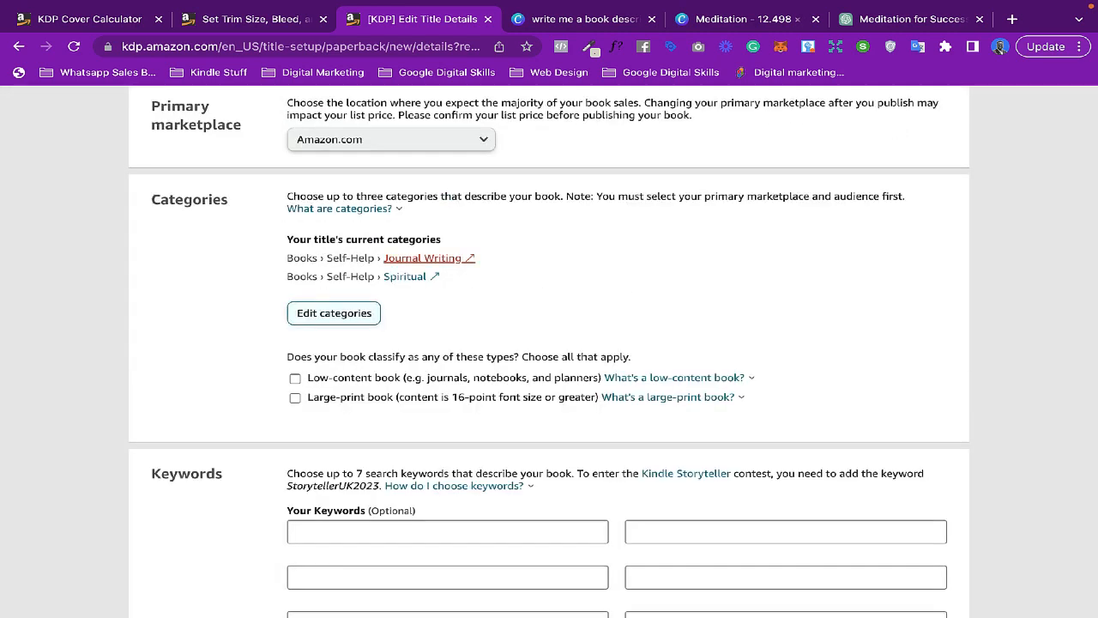
# Step: Classify the title as a low-content book
pyautogui.scroll(-1, 549, 351)
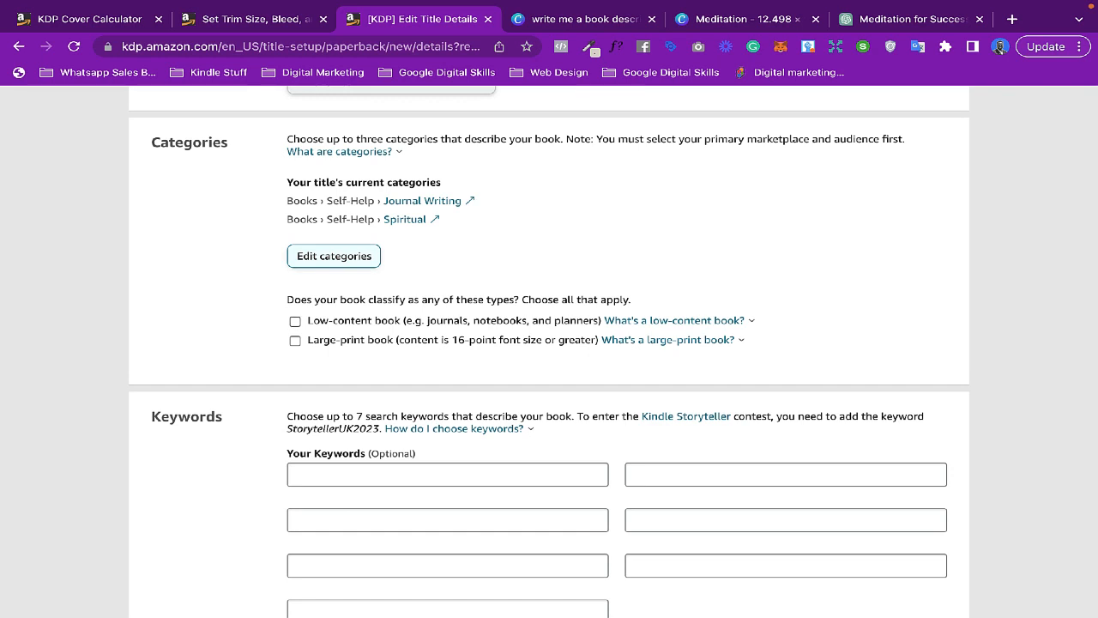
pyautogui.click(295, 321)
pyautogui.scroll(-3, 549, 352)
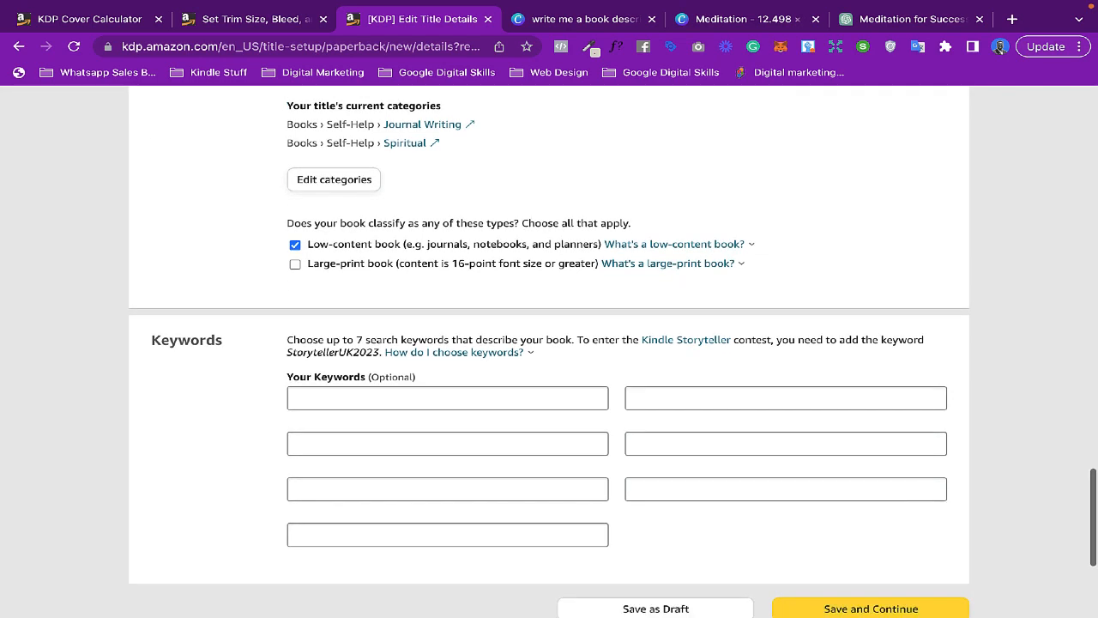
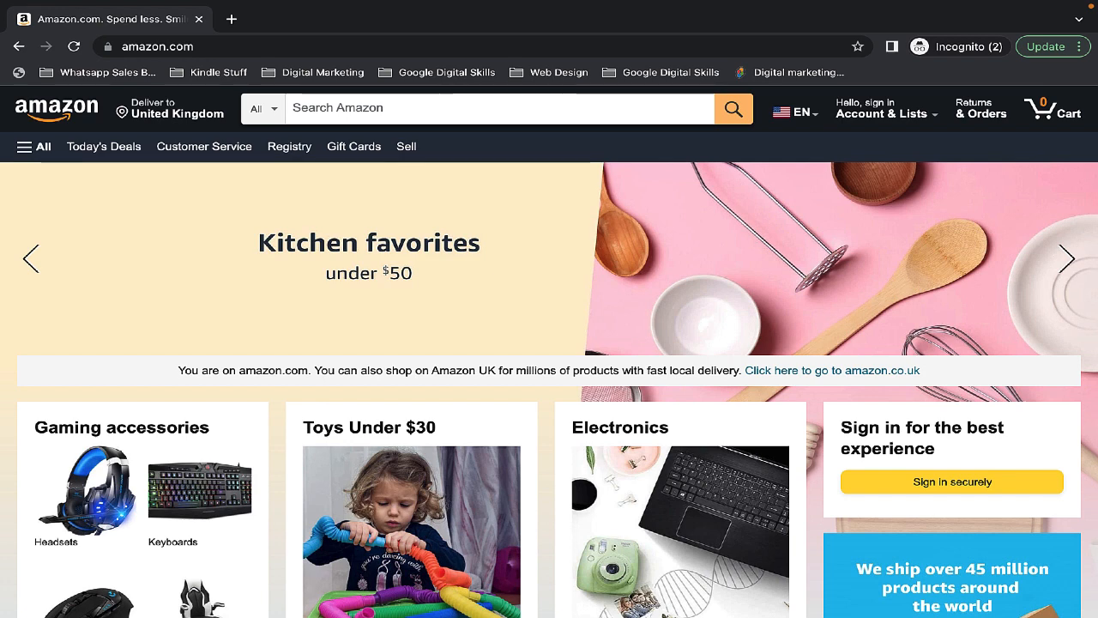
# Step: Search Amazon.com for "meditation journal" and examine how many competing results there are
pyautogui.click(499, 108)
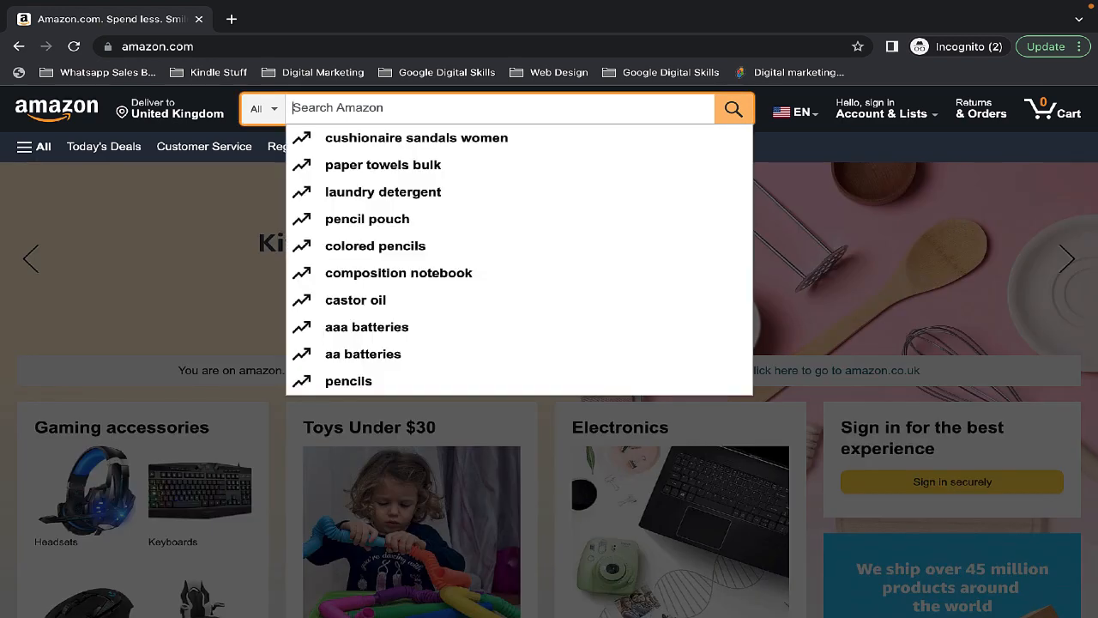
pyautogui.write('medi')
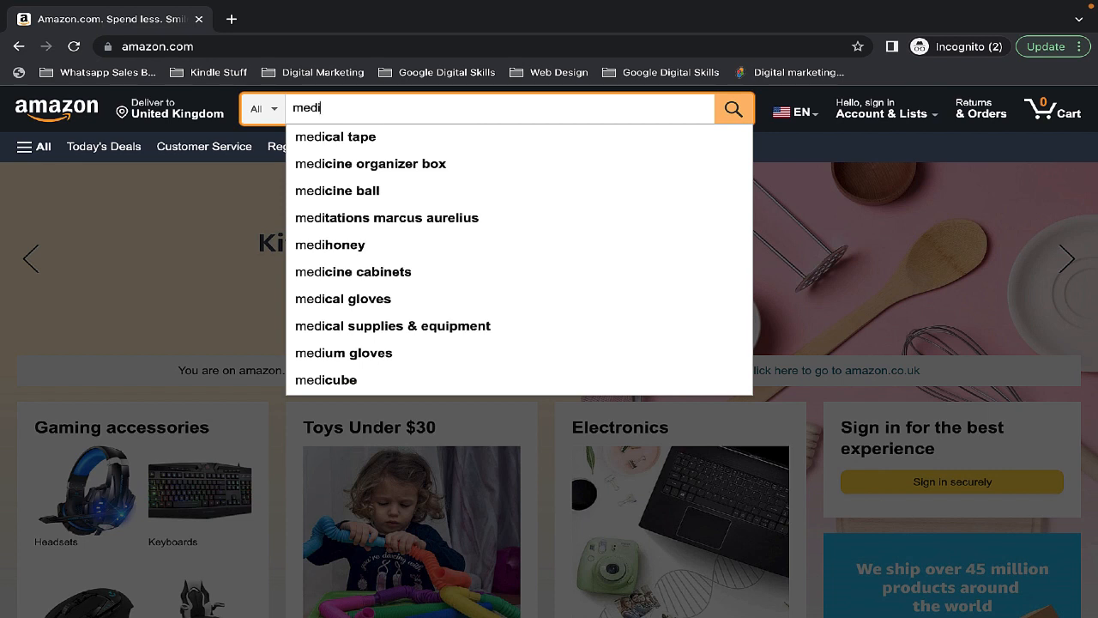
pyautogui.write('tation journal')
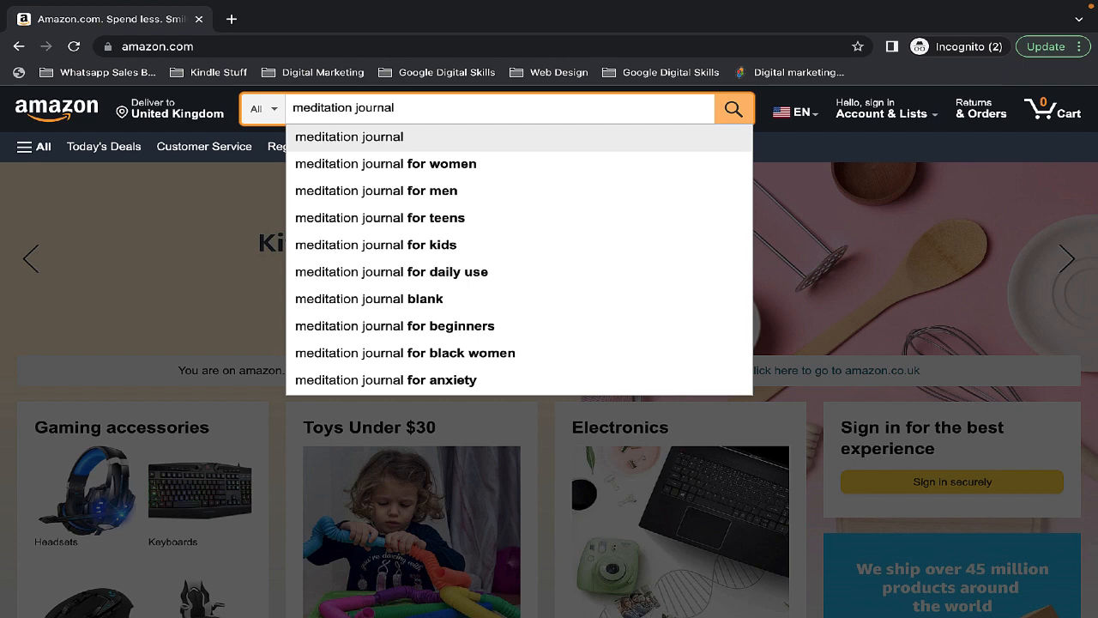
pyautogui.click(349, 136)
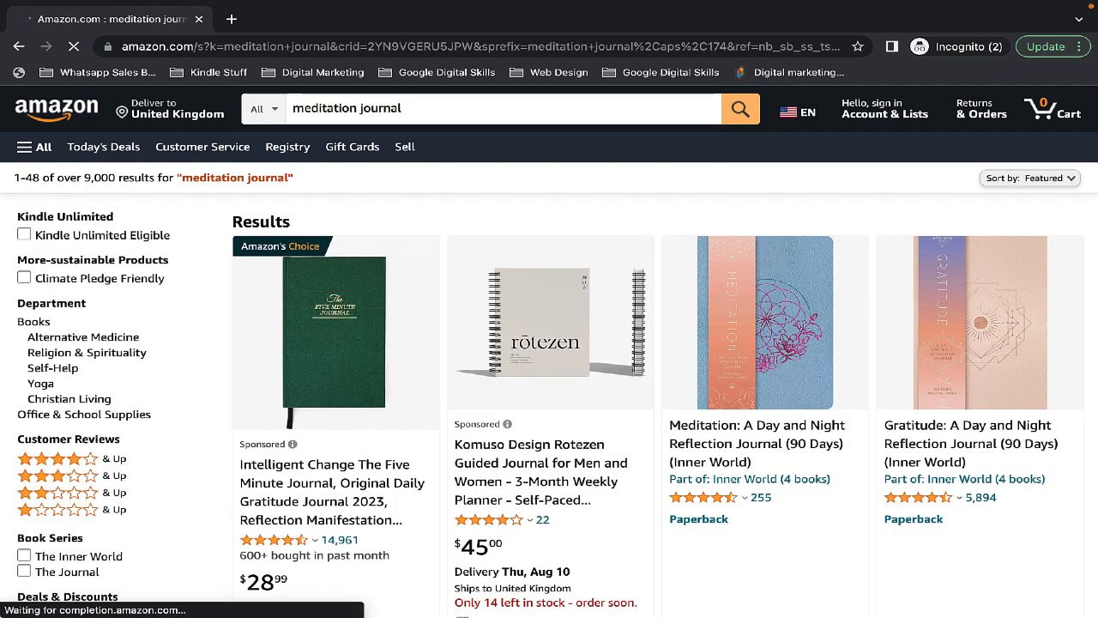
pyautogui.scroll(-5, 549, 386)
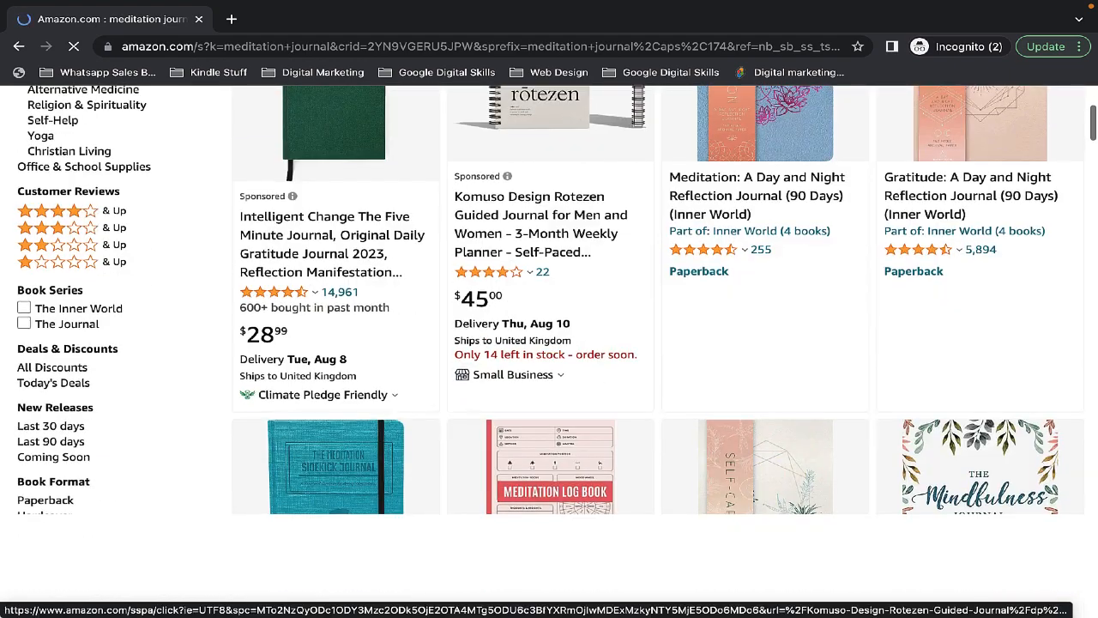
pyautogui.scroll(5, 549, 386)
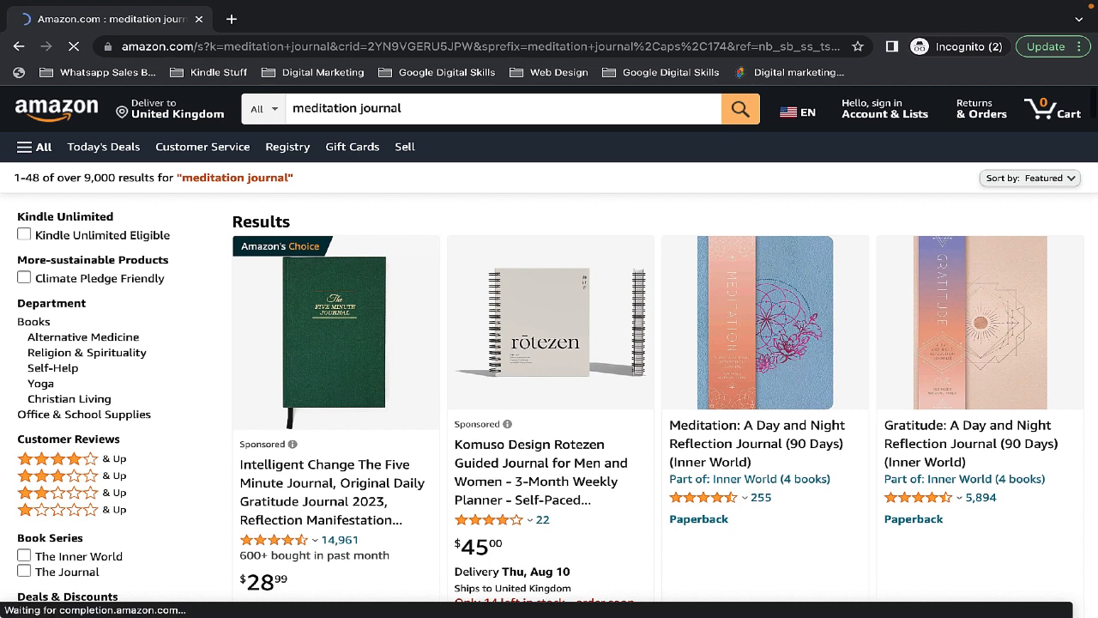
pyautogui.doubleClick(99, 178)
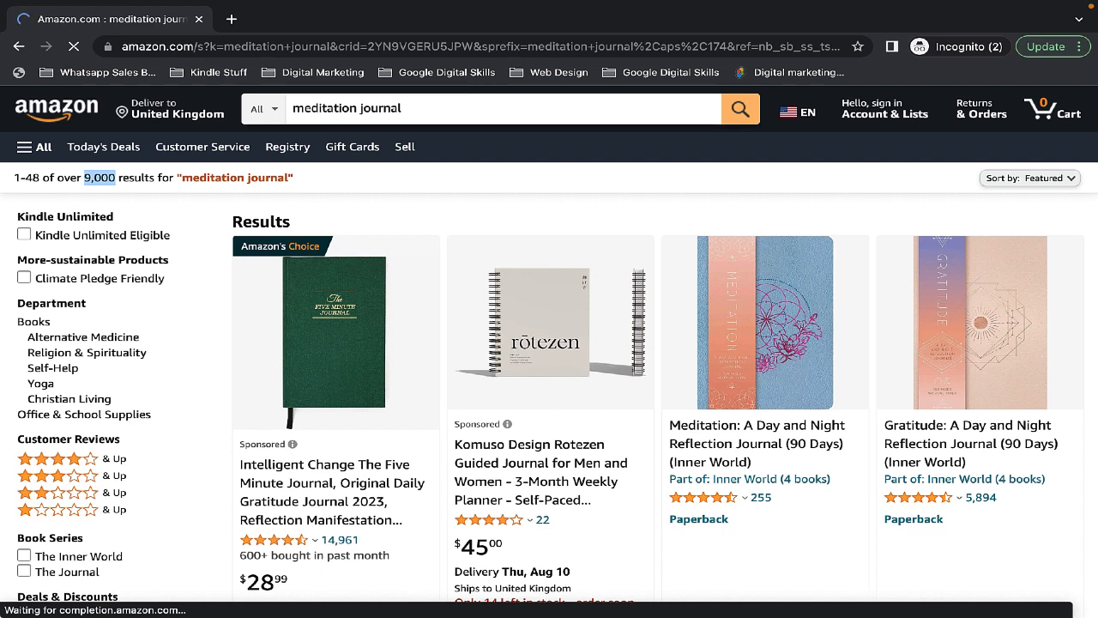
# Step: Search Amazon.com for "meditation journal for men" and examine the competing results
pyautogui.click(403, 108)
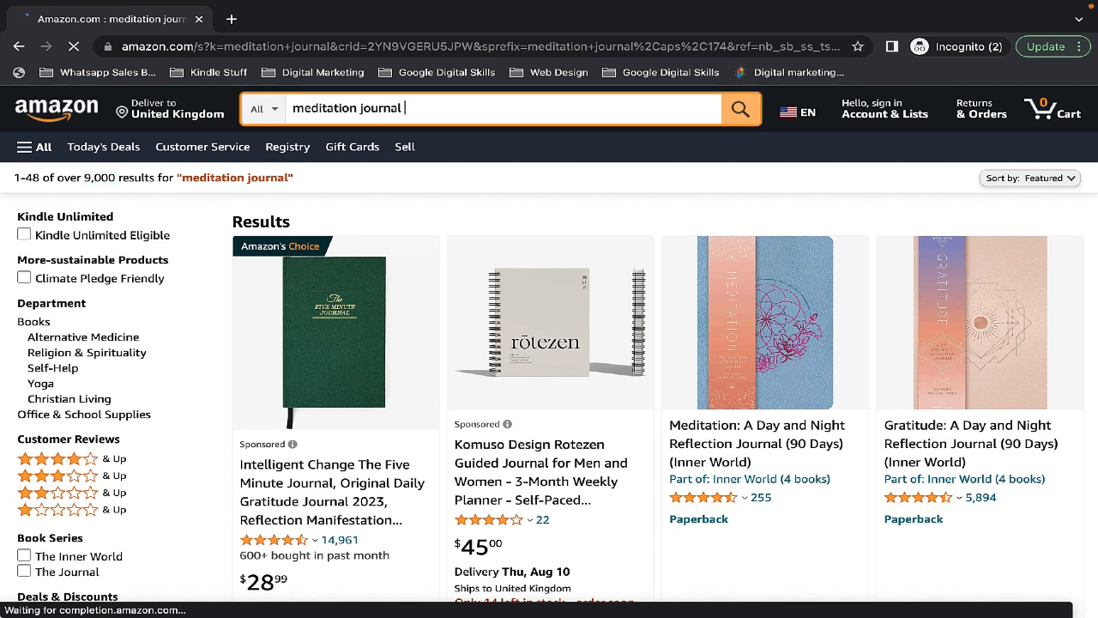
pyautogui.write('for men')
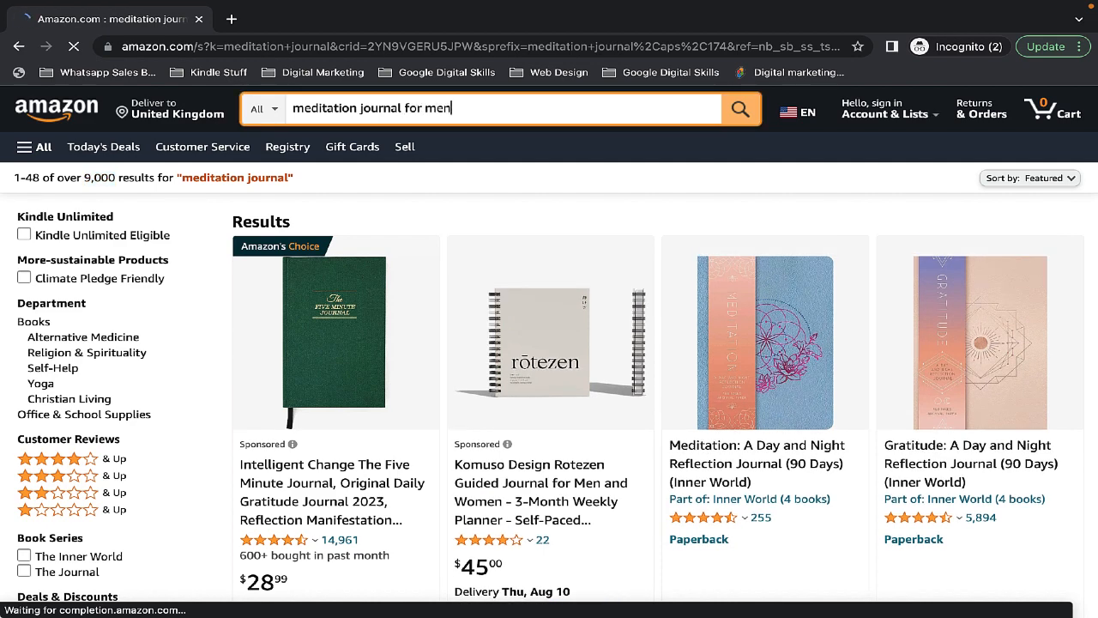
pyautogui.press('Return')
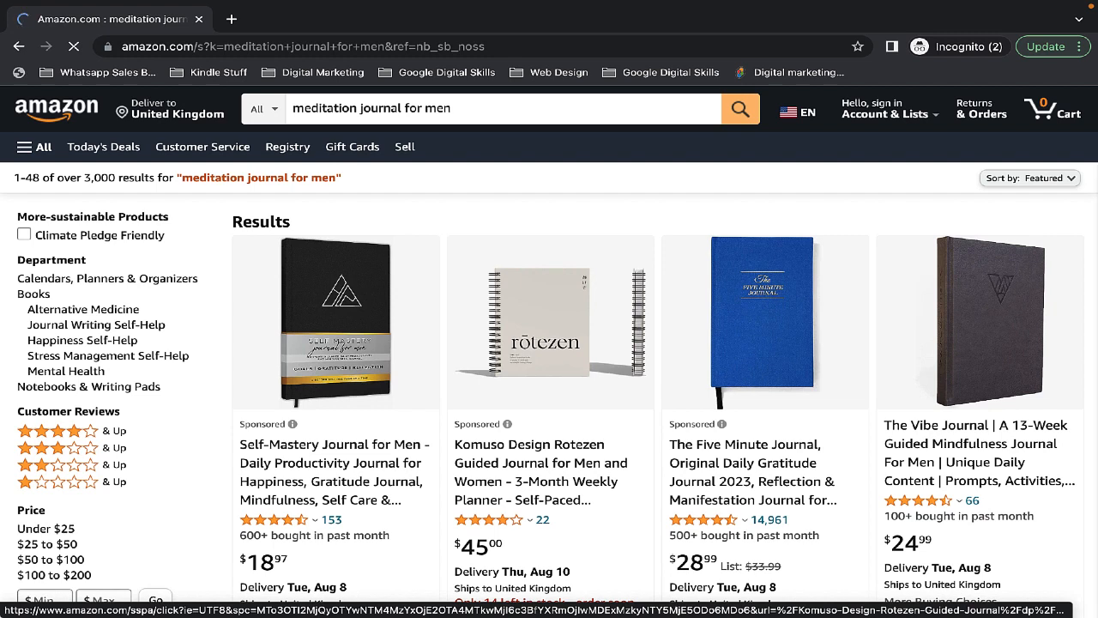
pyautogui.scroll(-1, 549, 343)
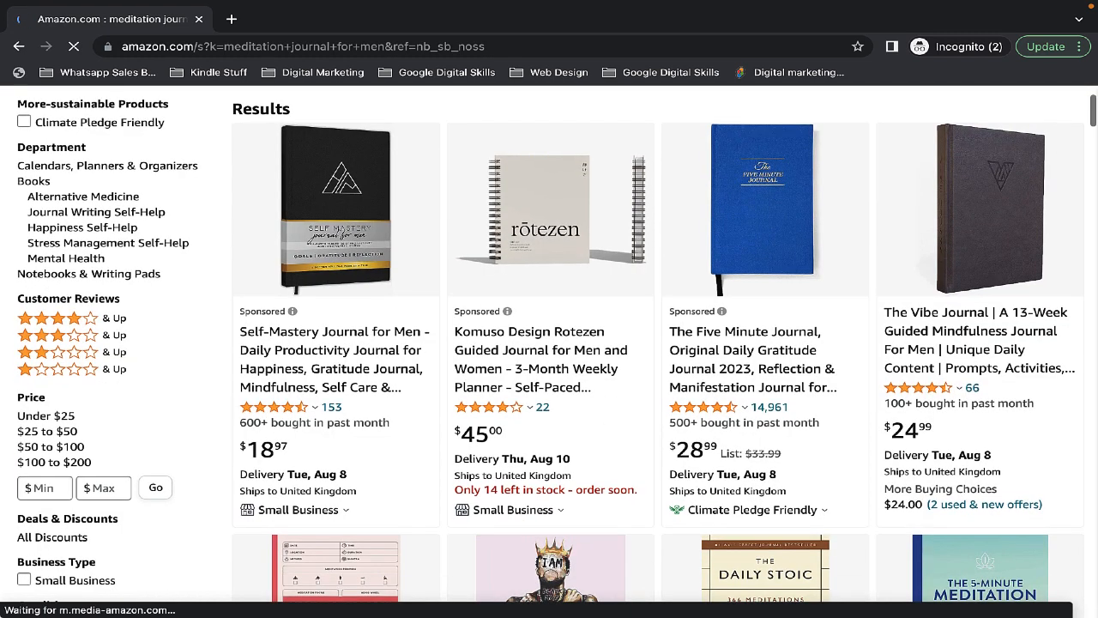
pyautogui.scroll(1, 549, 344)
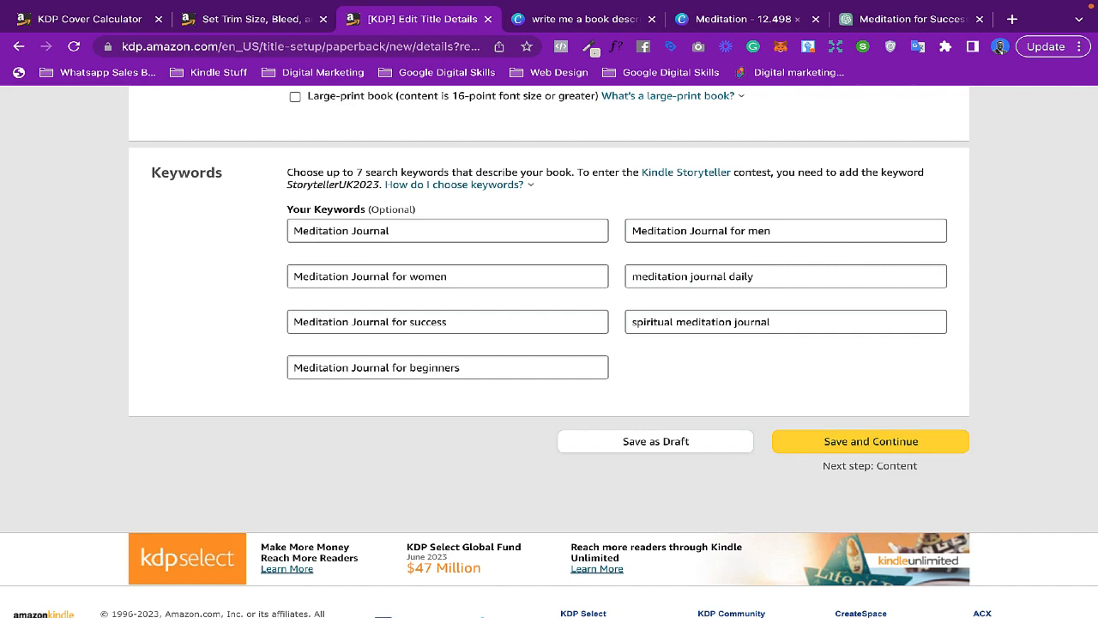
# Step: Save the paperback details with their keywords and set the publication date to 07/31/2023
pyautogui.click(871, 441)
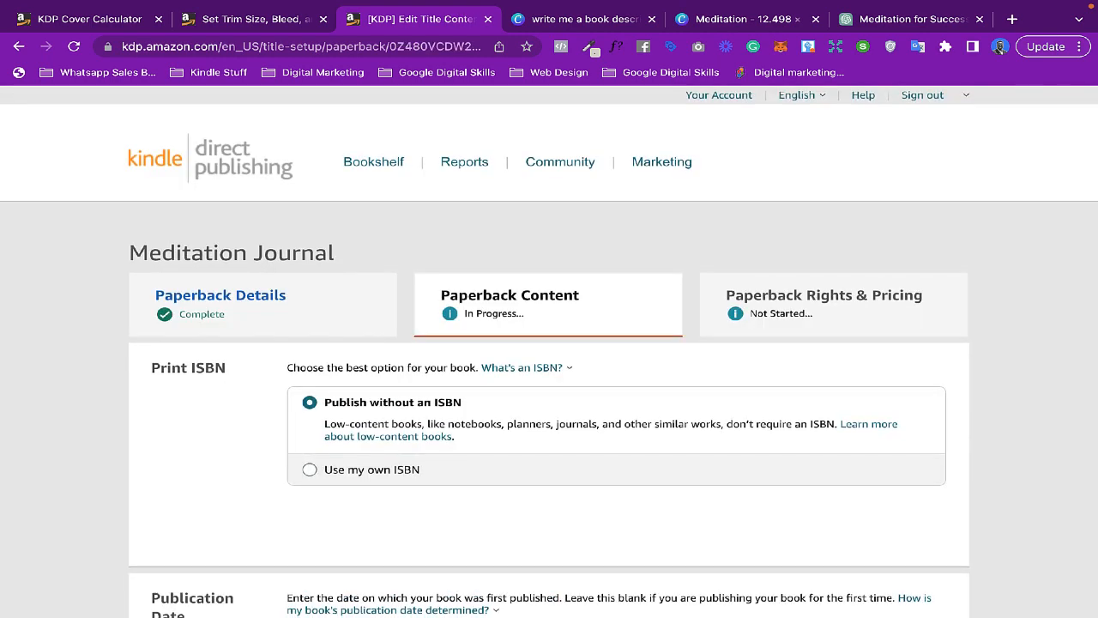
pyautogui.scroll(-2, 549, 343)
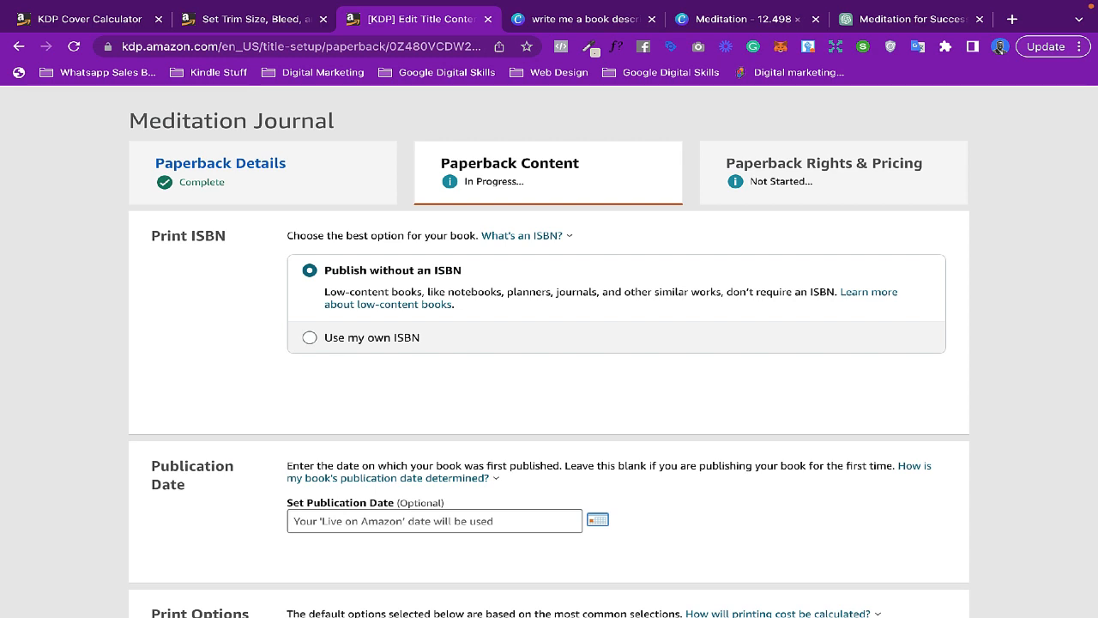
pyautogui.scroll(-2, 549, 351)
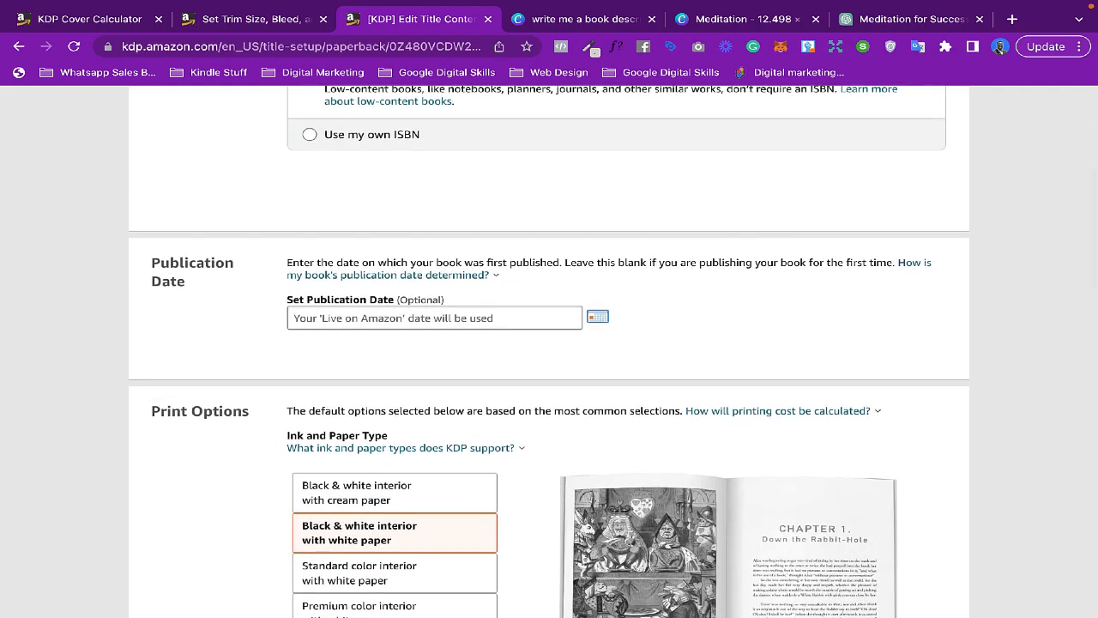
pyautogui.scroll(-1, 434, 318)
pyautogui.click(435, 243)
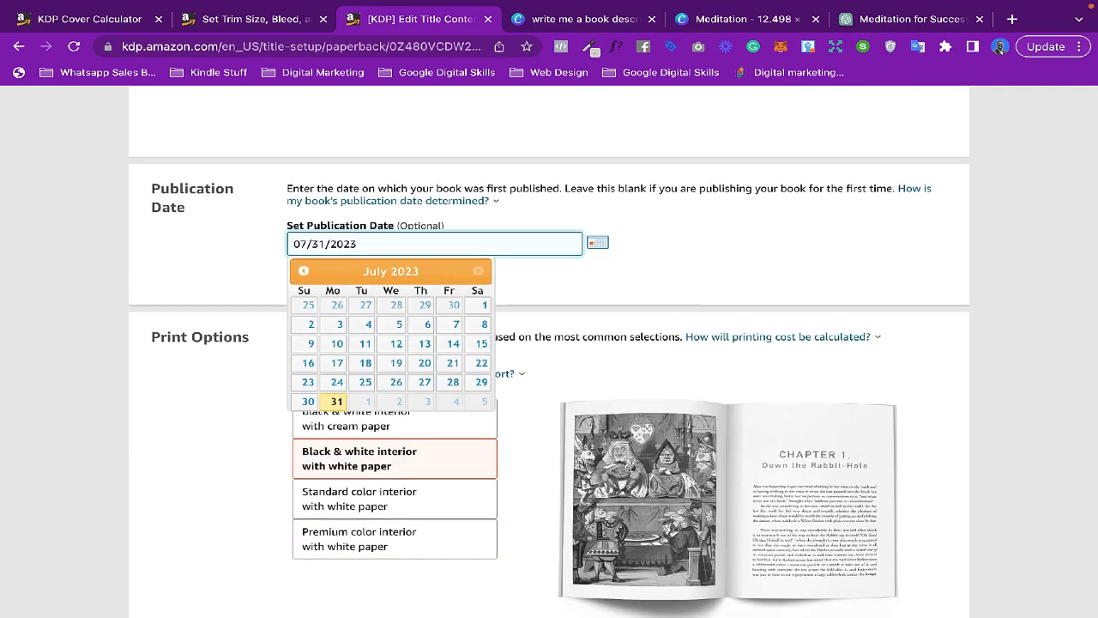
pyautogui.click(337, 401)
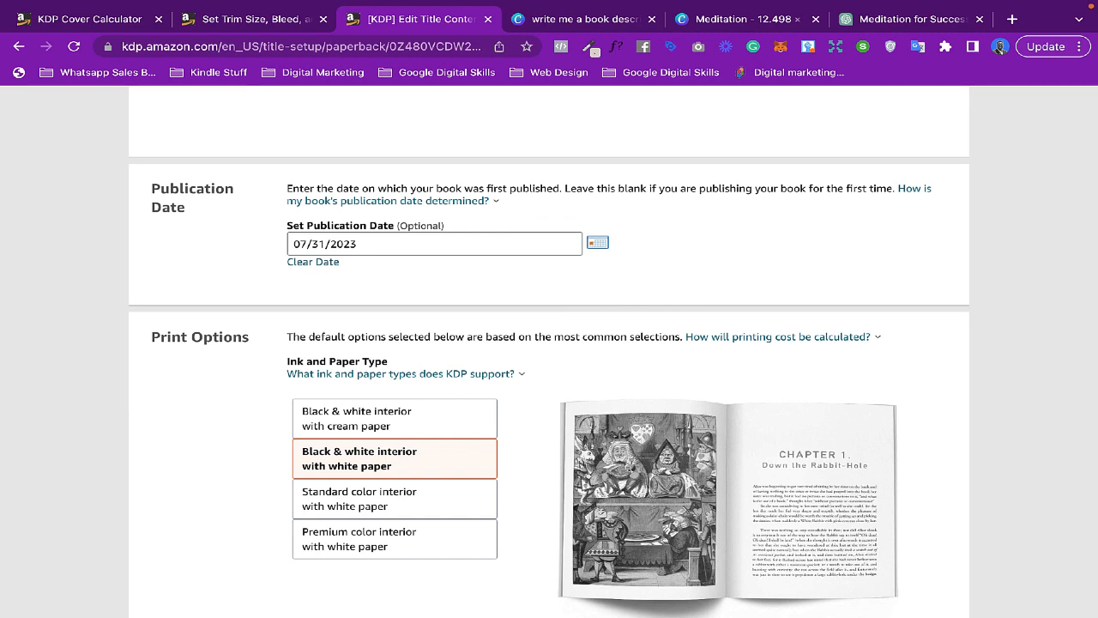
# Step: Review the ink, paper and trim size options and set the bleed setting to Bleed (PDF only)
pyautogui.scroll(-1, 313, 233)
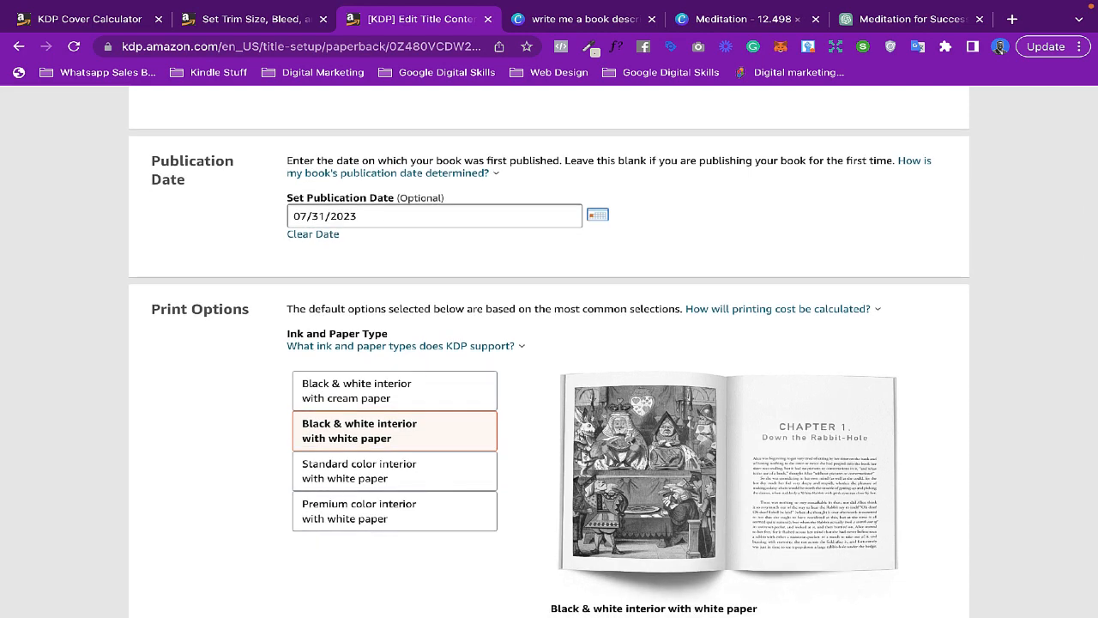
pyautogui.scroll(-2, 314, 233)
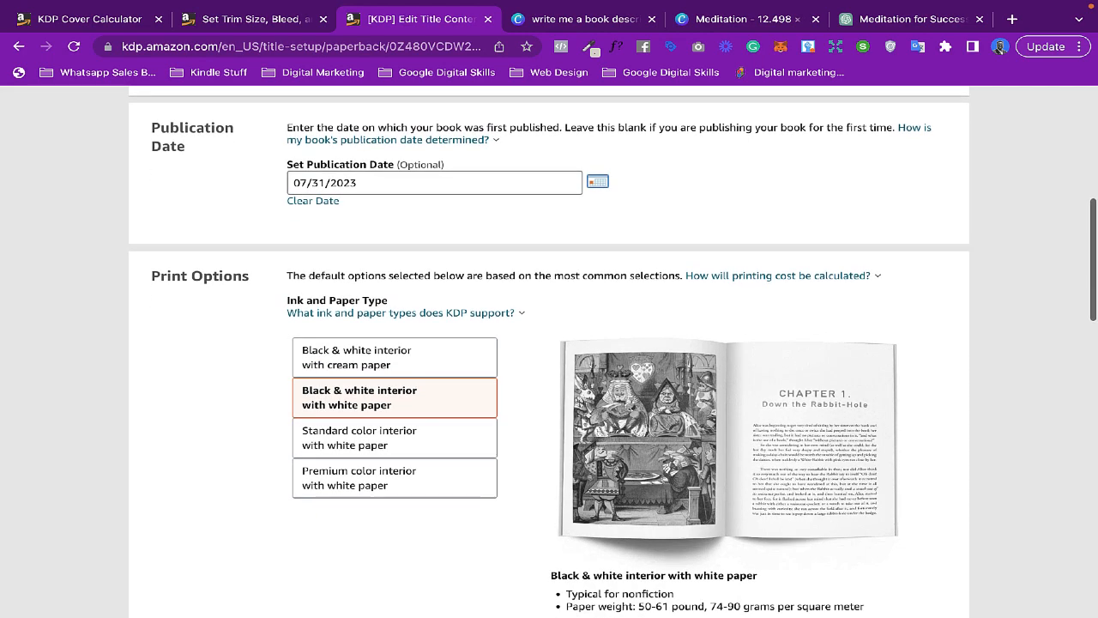
pyautogui.scroll(-1, 549, 352)
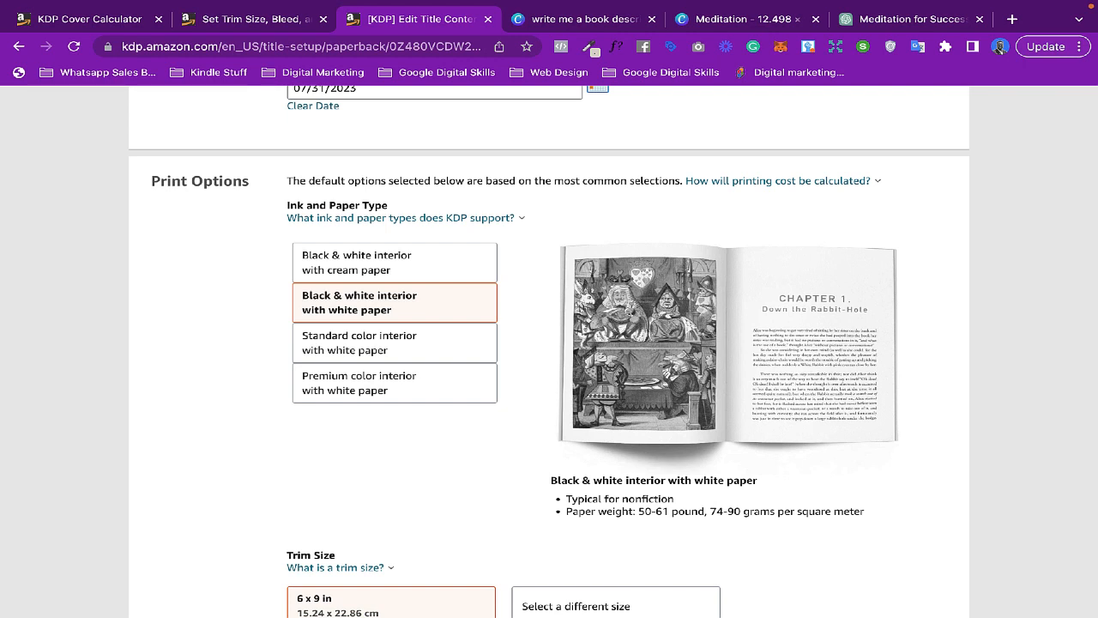
pyautogui.scroll(-4, 600, 215)
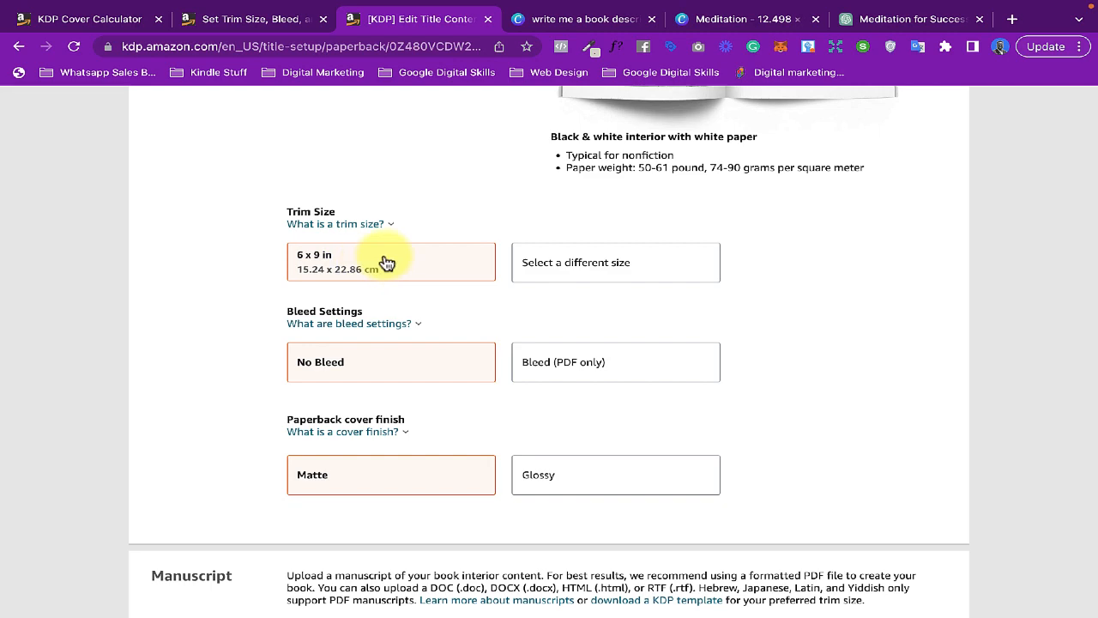
pyautogui.scroll(-1, 516, 191)
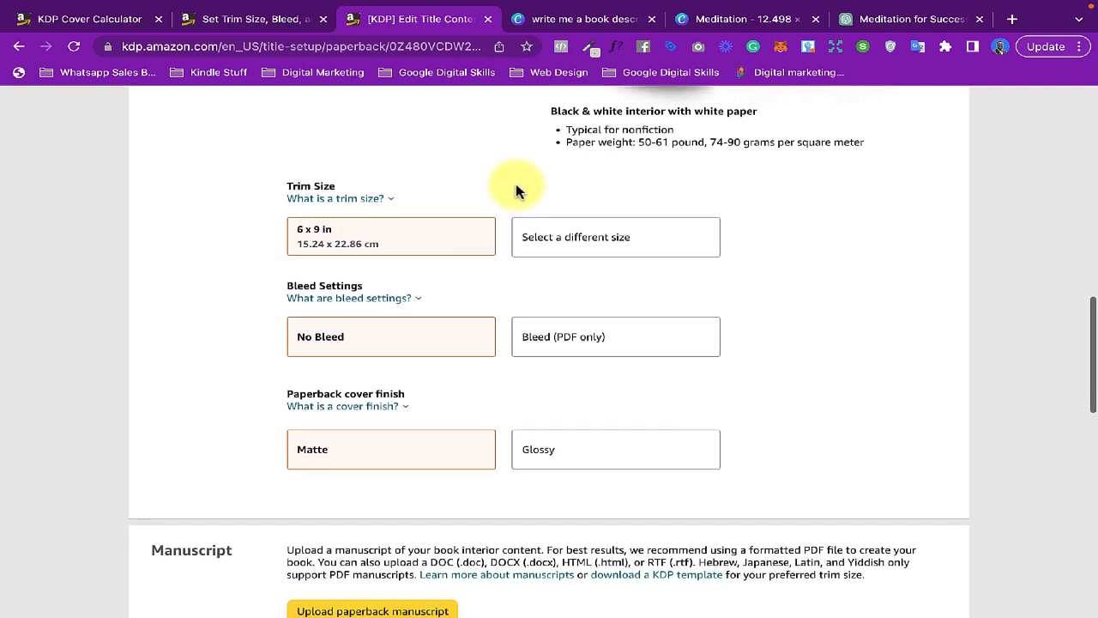
pyautogui.scroll(1, 341, 271)
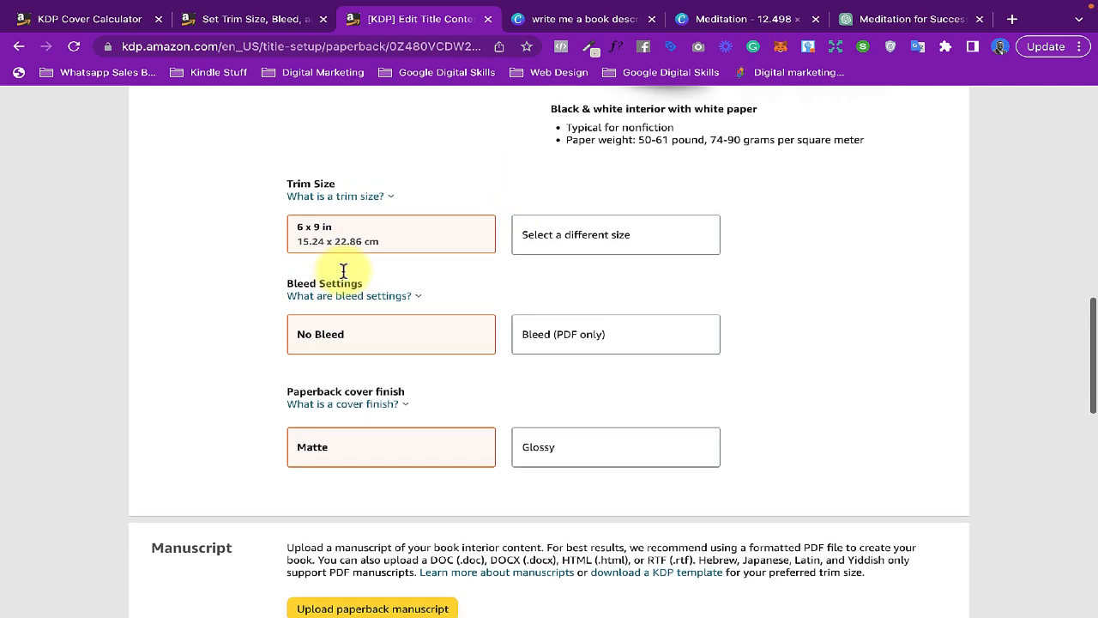
pyautogui.click(347, 292)
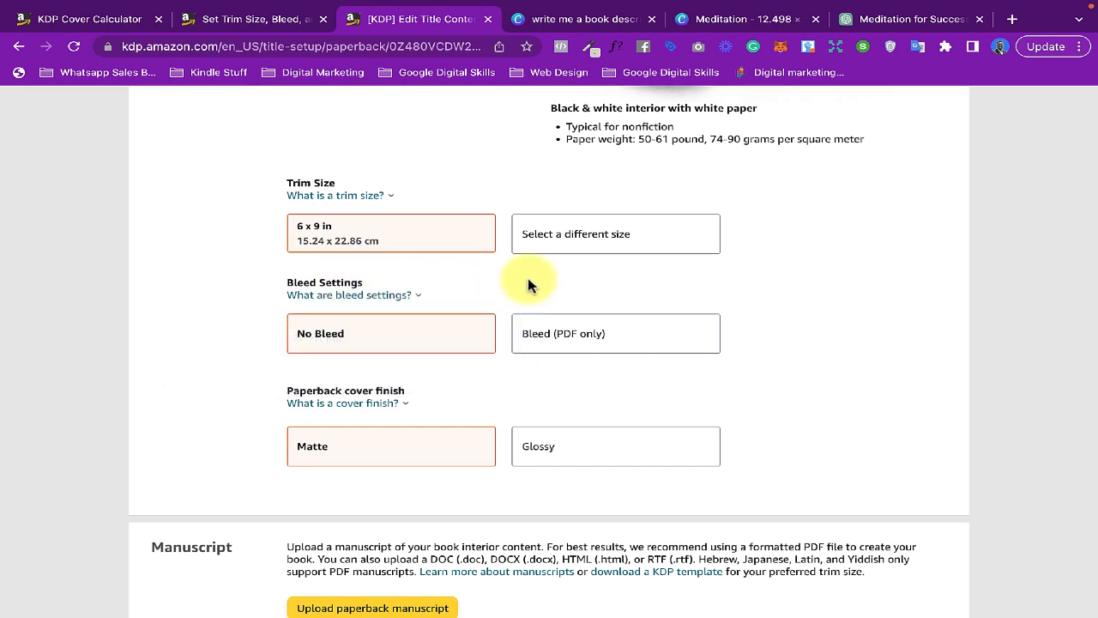
pyautogui.click(580, 341)
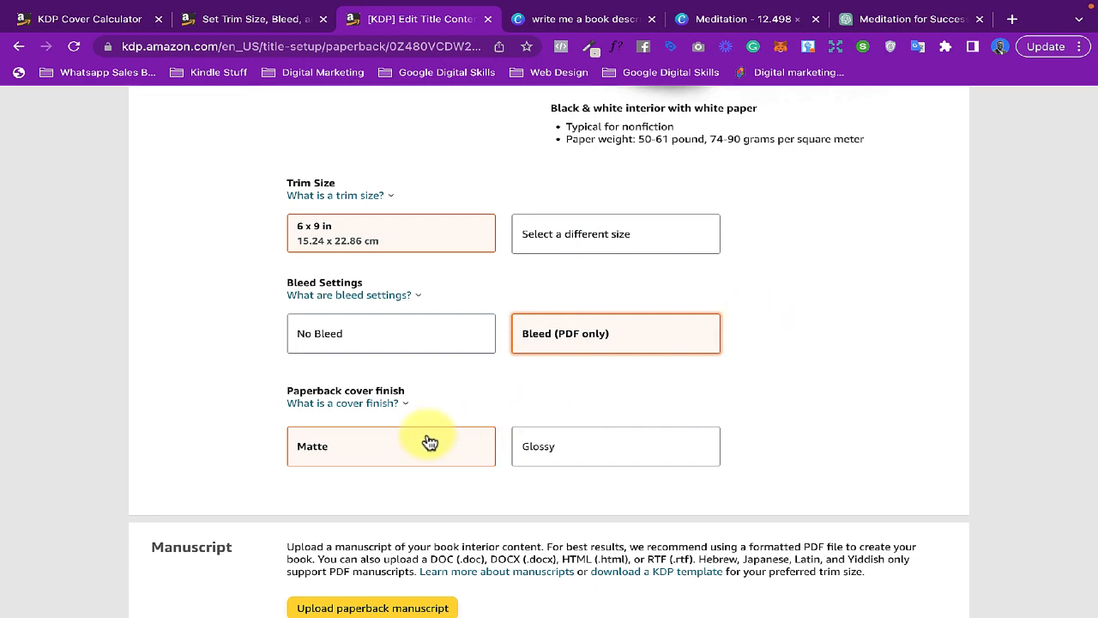
# Step: Choose to supply the book cover as an existing print-ready PDF instead of using Cover Creator
pyautogui.scroll(-3, 429, 443)
pyautogui.scroll(-1, 429, 444)
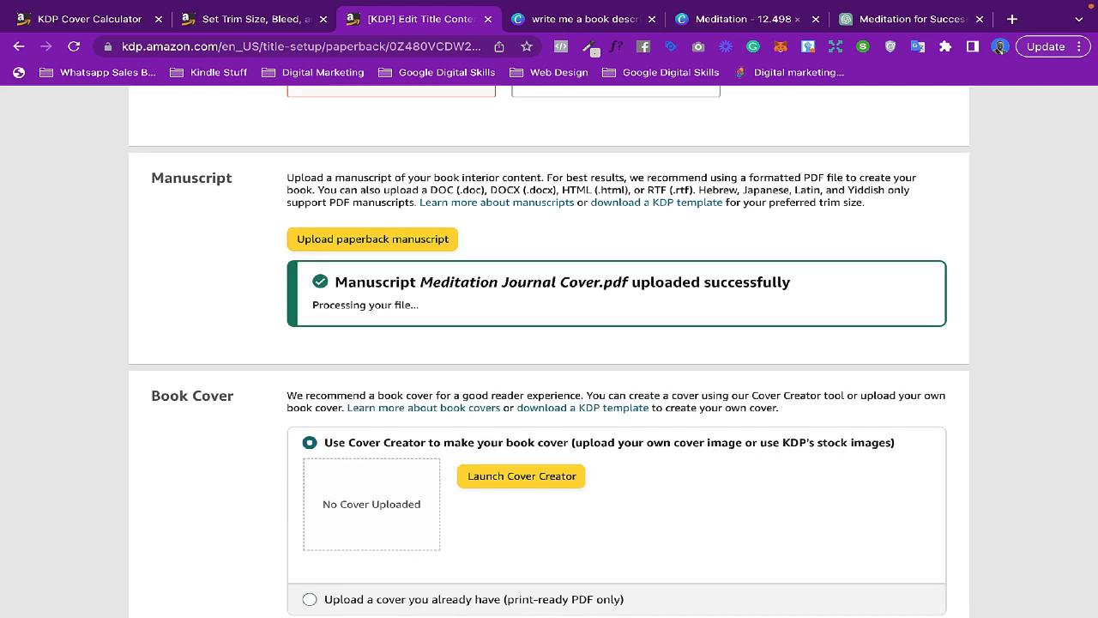
pyautogui.scroll(-1, 549, 352)
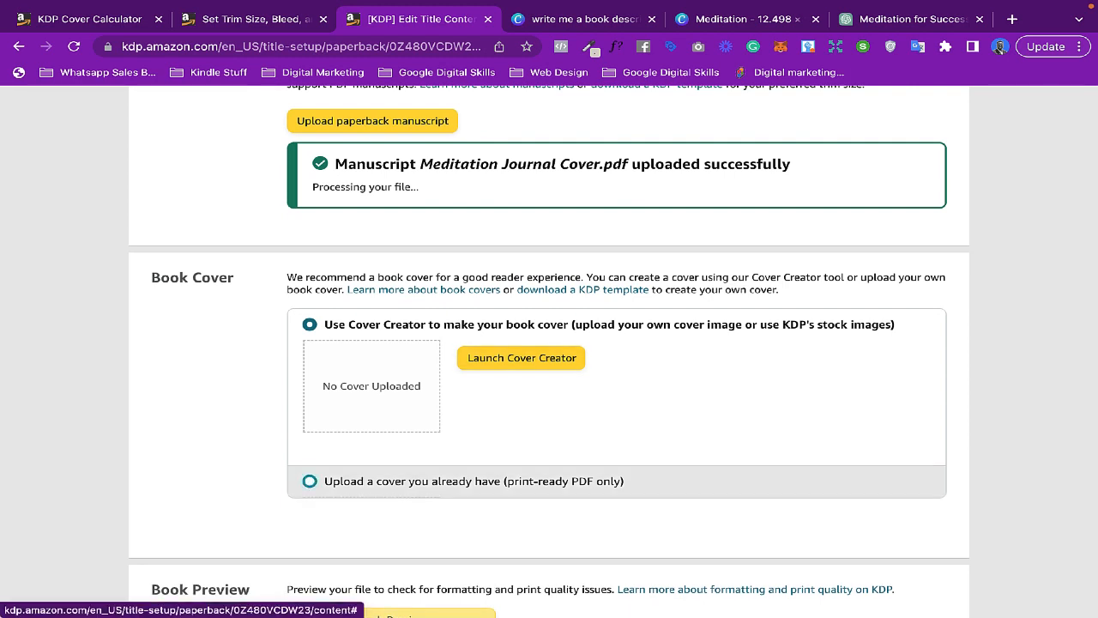
pyautogui.click(310, 481)
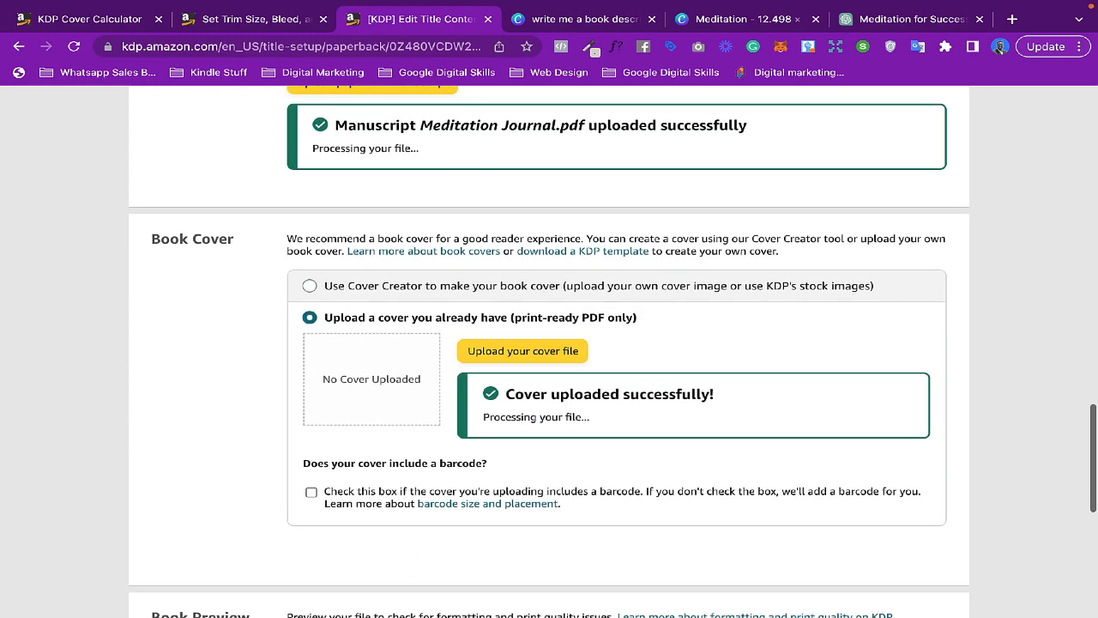
# Step: Launch the print previewer, check the cover and the interior spreads through pages 6-7, and approve the book
pyautogui.scroll(-3, 549, 351)
pyautogui.scroll(-1, 549, 352)
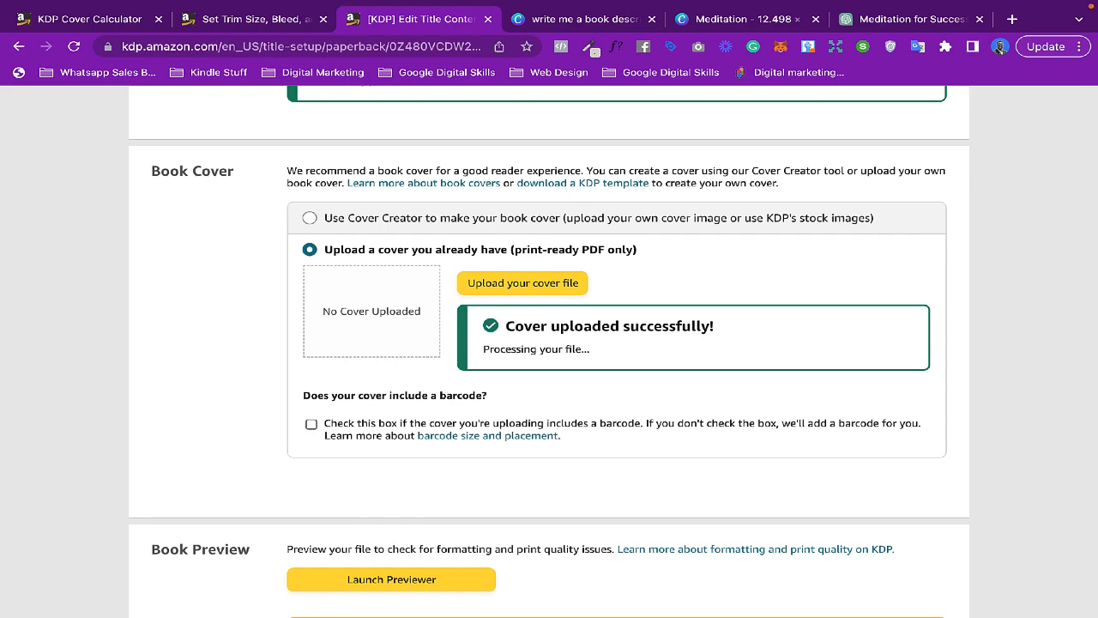
pyautogui.scroll(-2, 549, 351)
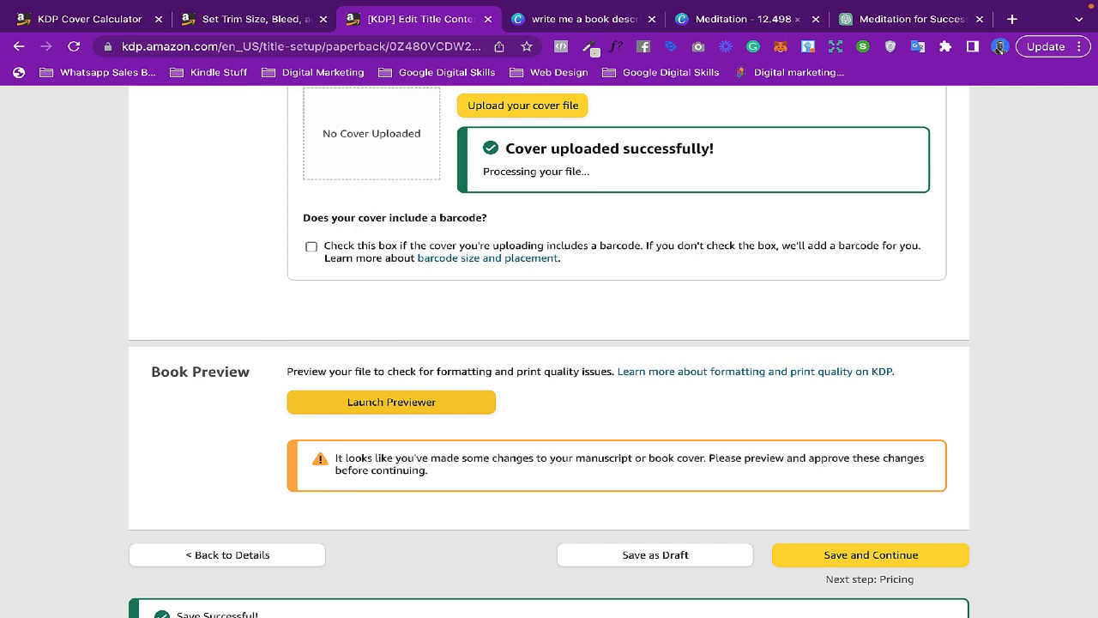
pyautogui.click(392, 402)
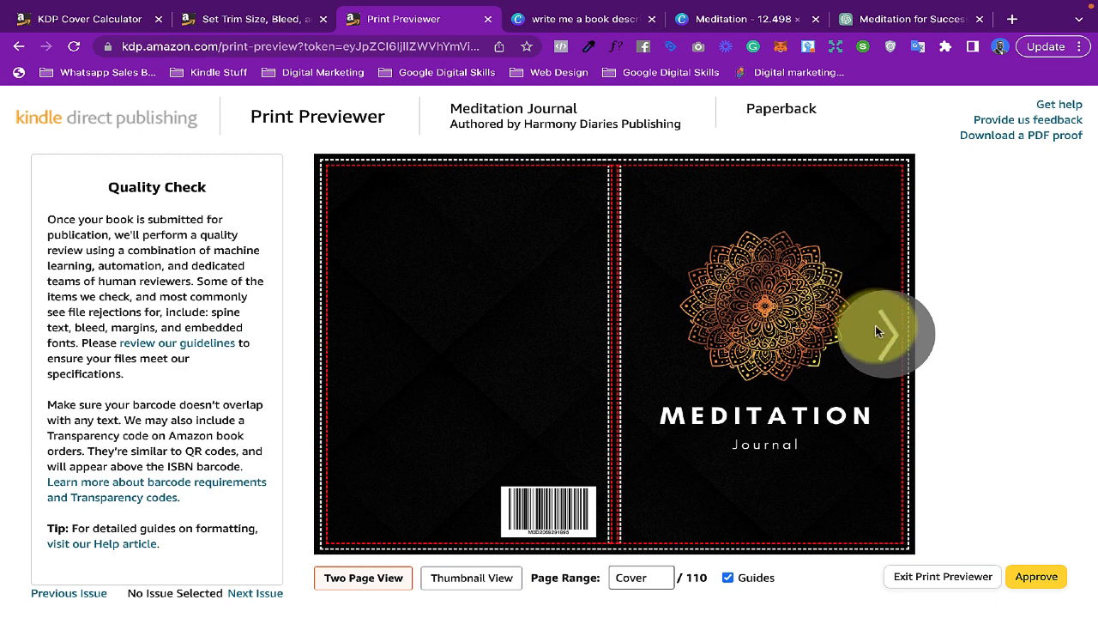
pyautogui.click(877, 332)
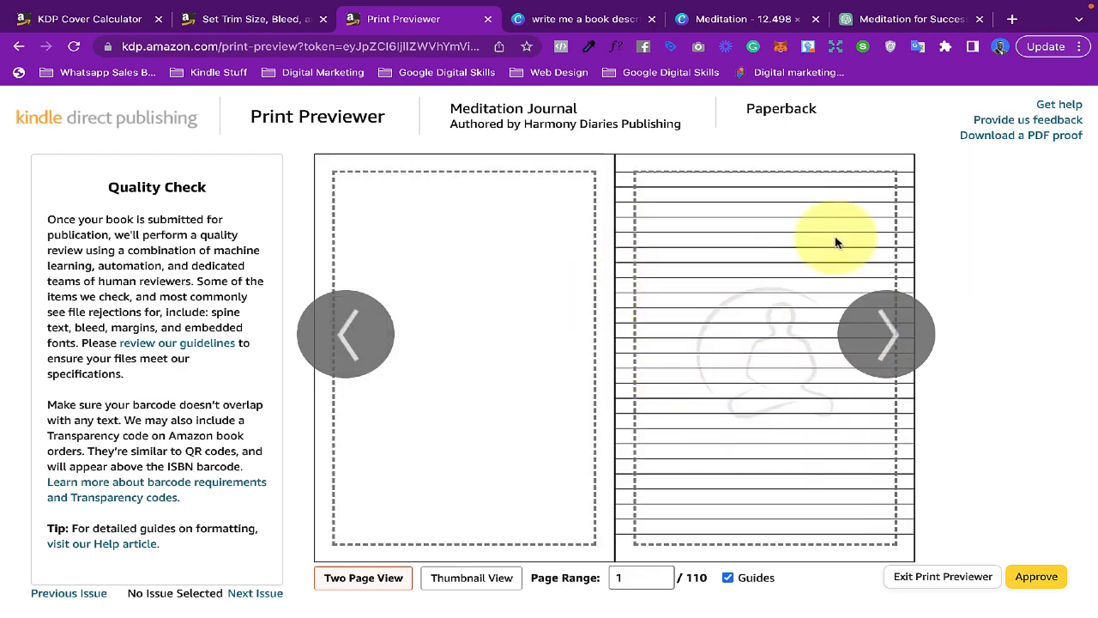
pyautogui.click(907, 327)
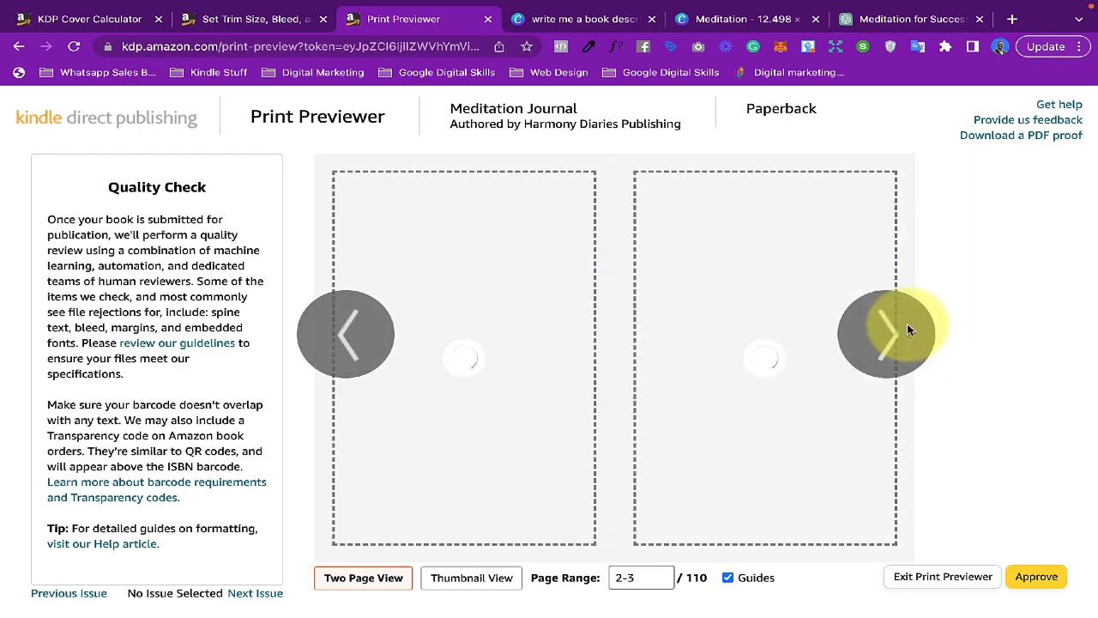
pyautogui.click(901, 326)
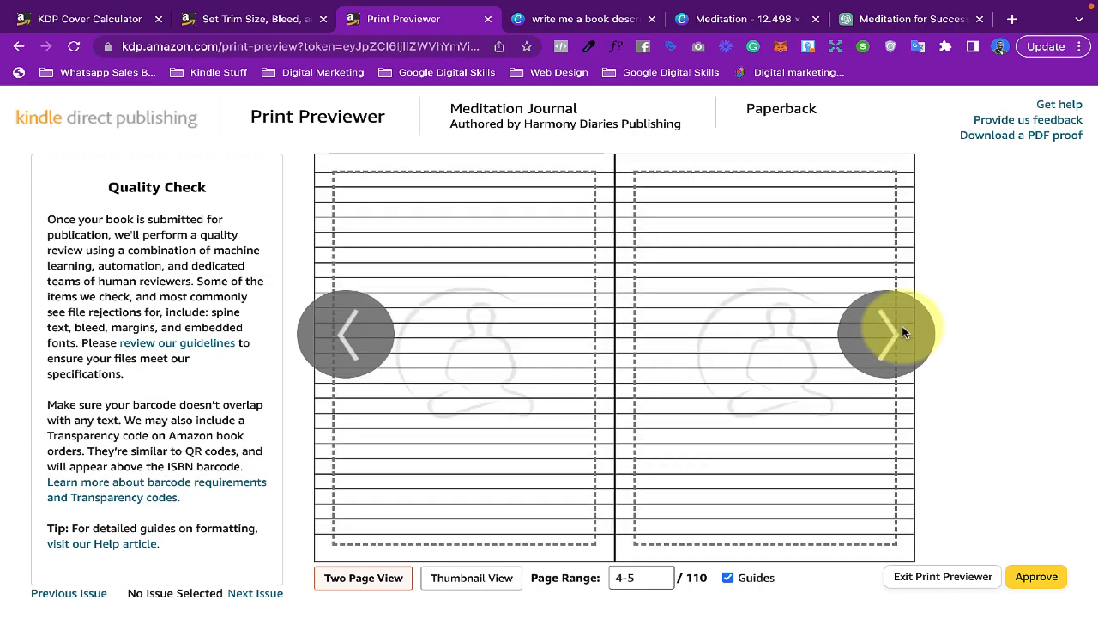
pyautogui.click(902, 326)
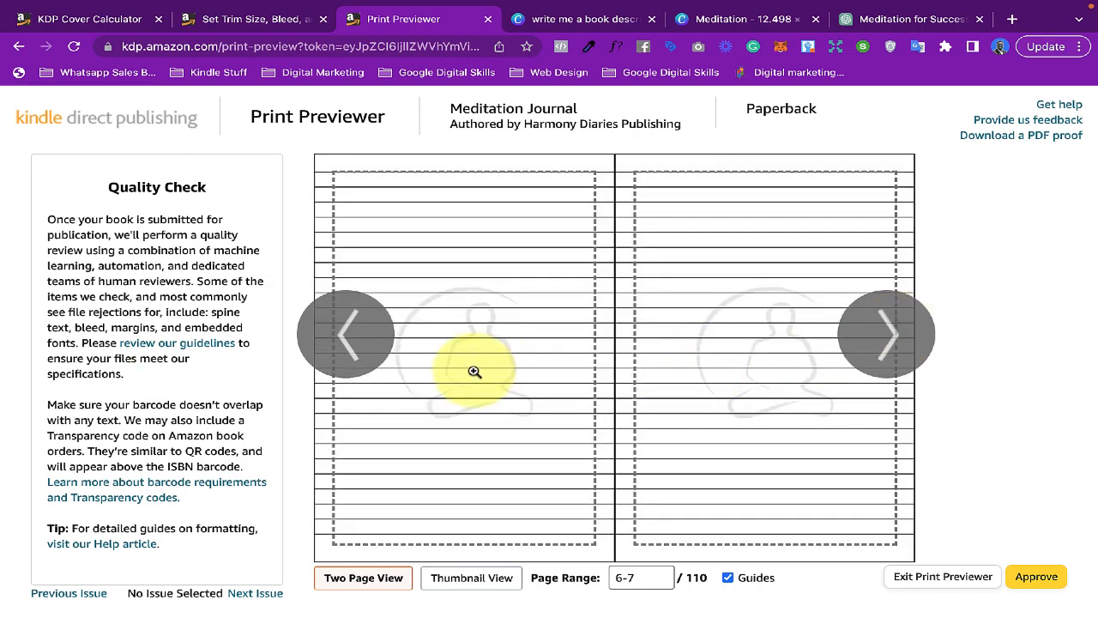
pyautogui.click(366, 340)
pyautogui.click(366, 339)
pyautogui.click(365, 340)
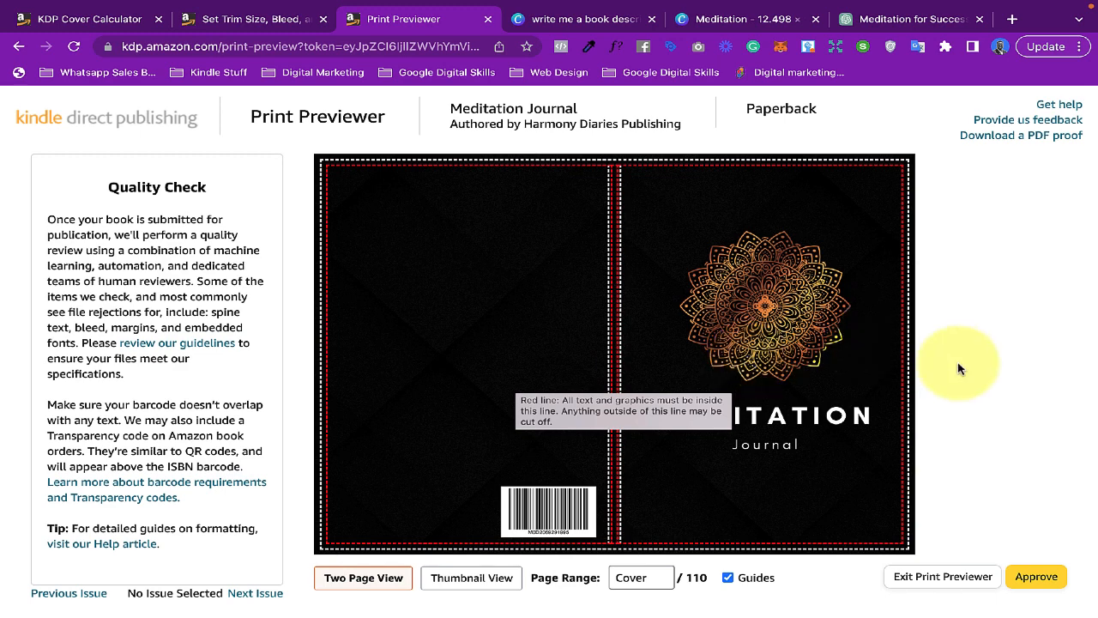
pyautogui.click(1029, 581)
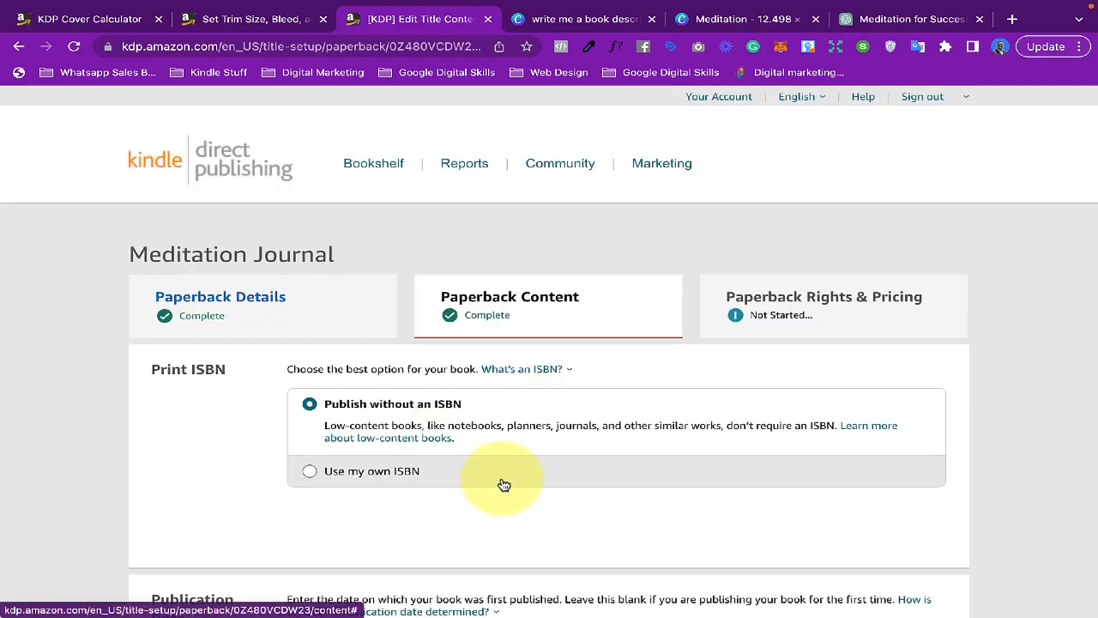
# Step: Review the printing cost in the content summary and save the paperback content to continue to pricing
pyautogui.scroll(-1, 503, 483)
pyautogui.scroll(-13, 503, 483)
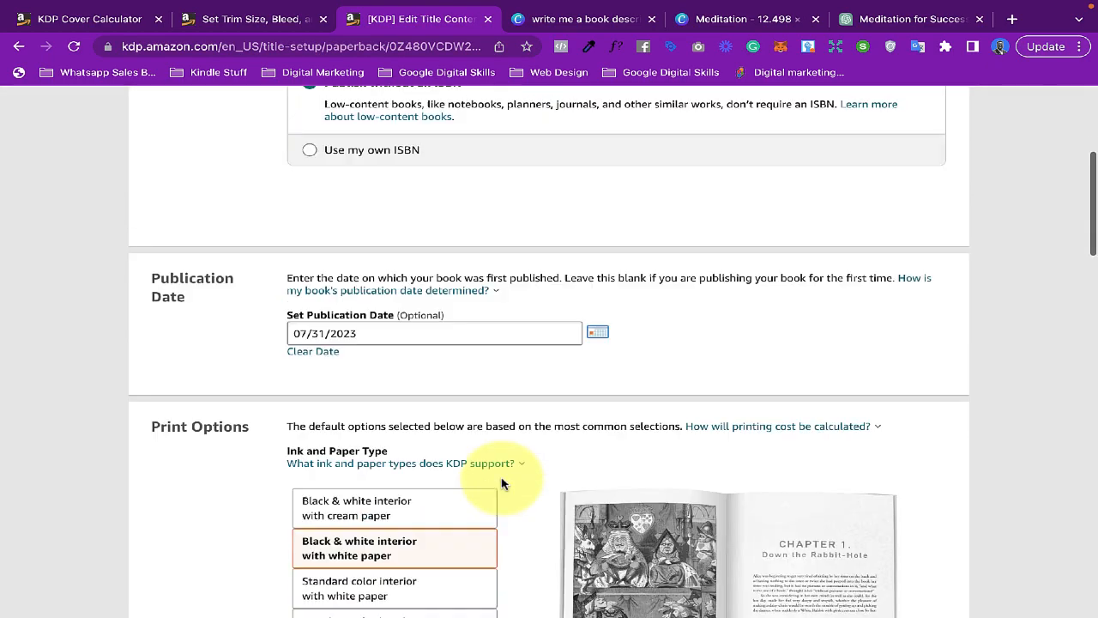
pyautogui.scroll(-10, 503, 483)
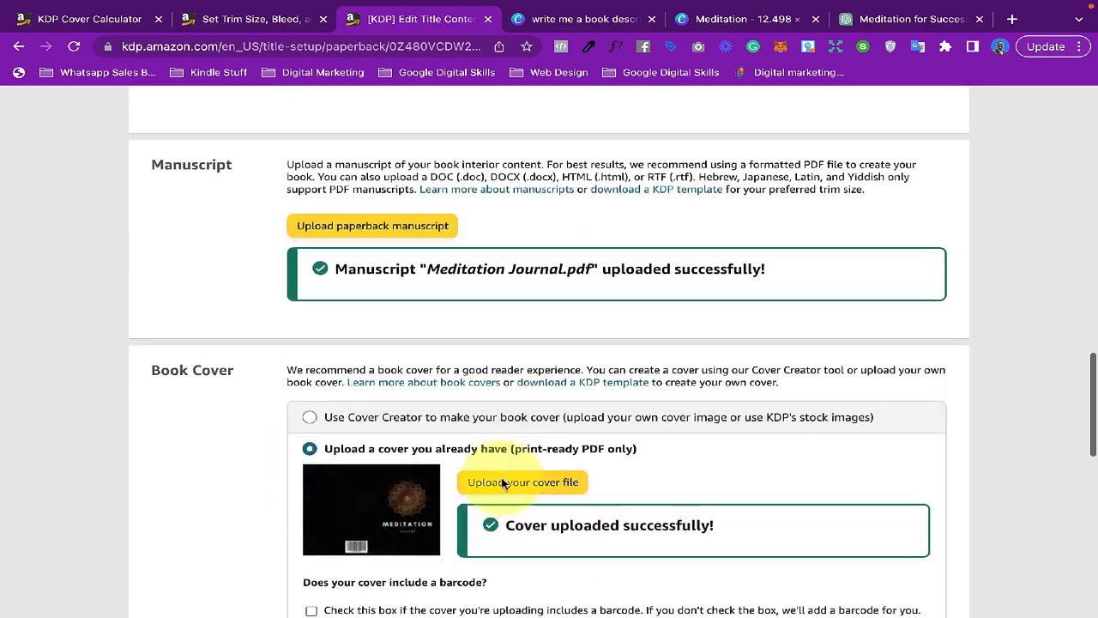
pyautogui.scroll(-3, 502, 483)
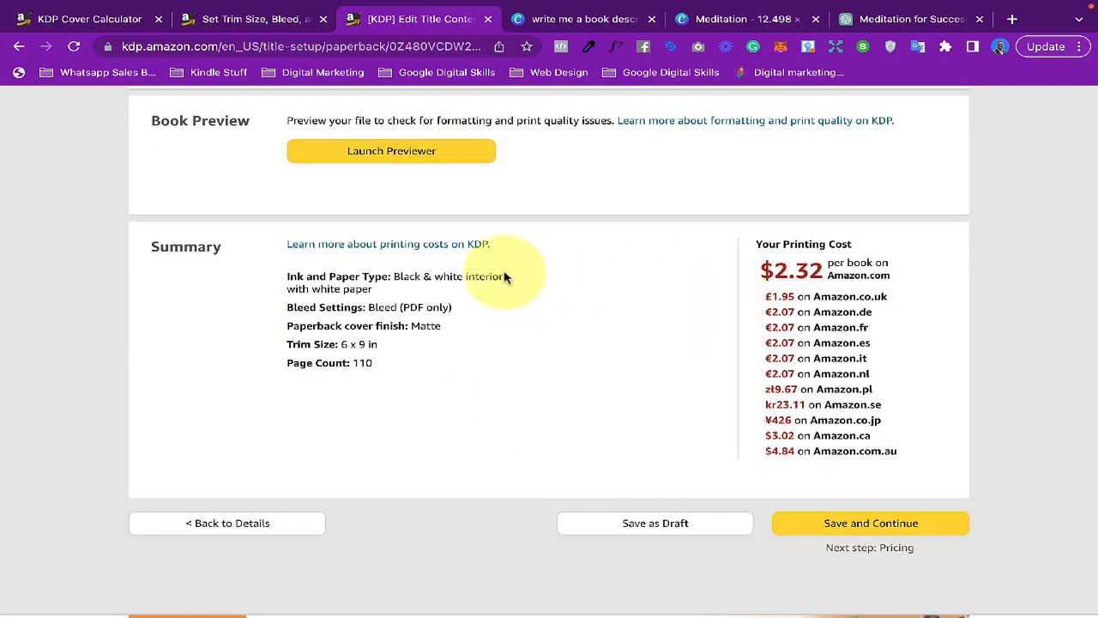
pyautogui.moveTo(755, 244); pyautogui.dragTo(850, 248)
pyautogui.click(713, 289)
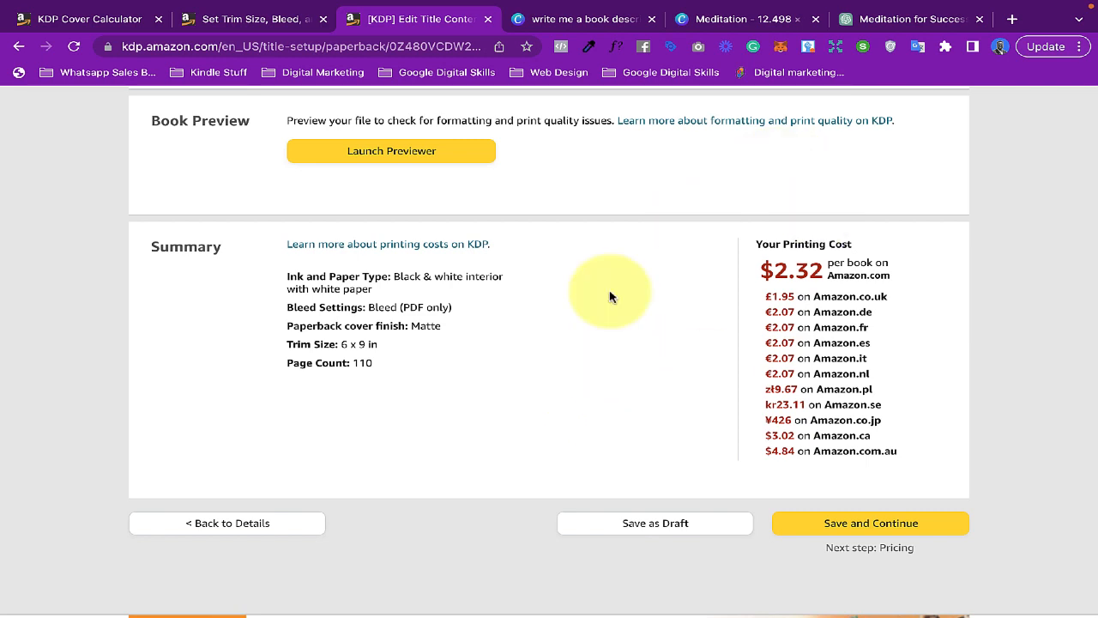
pyautogui.click(845, 525)
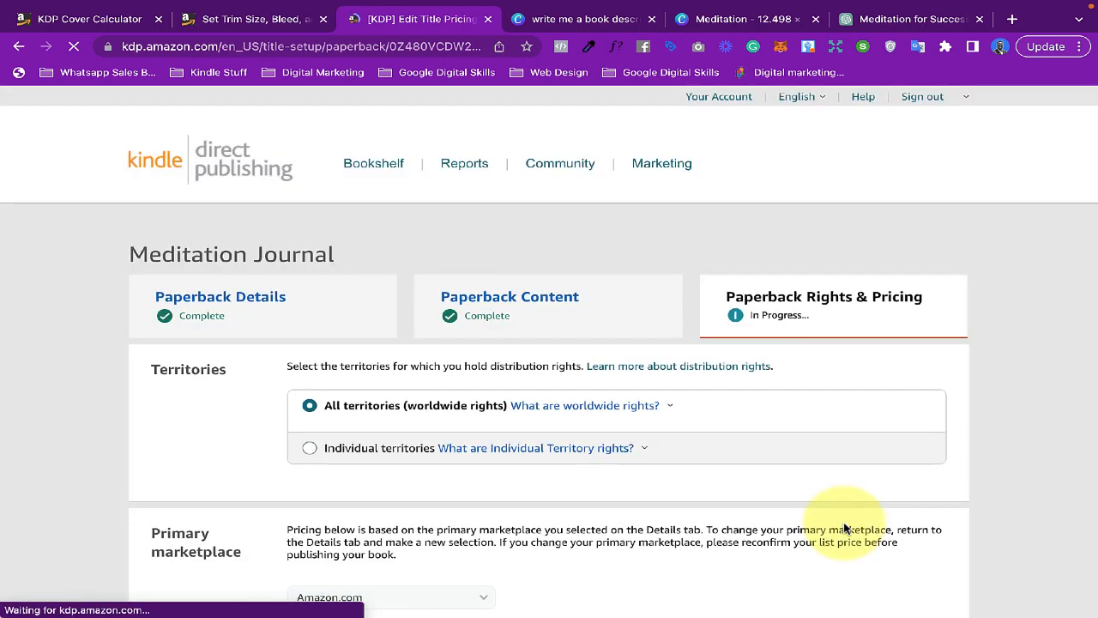
# Step: Review the distribution territories, the primary marketplace and how the minimum list price for Amazon.com is calculated
pyautogui.scroll(-1, 596, 429)
pyautogui.scroll(-1, 596, 432)
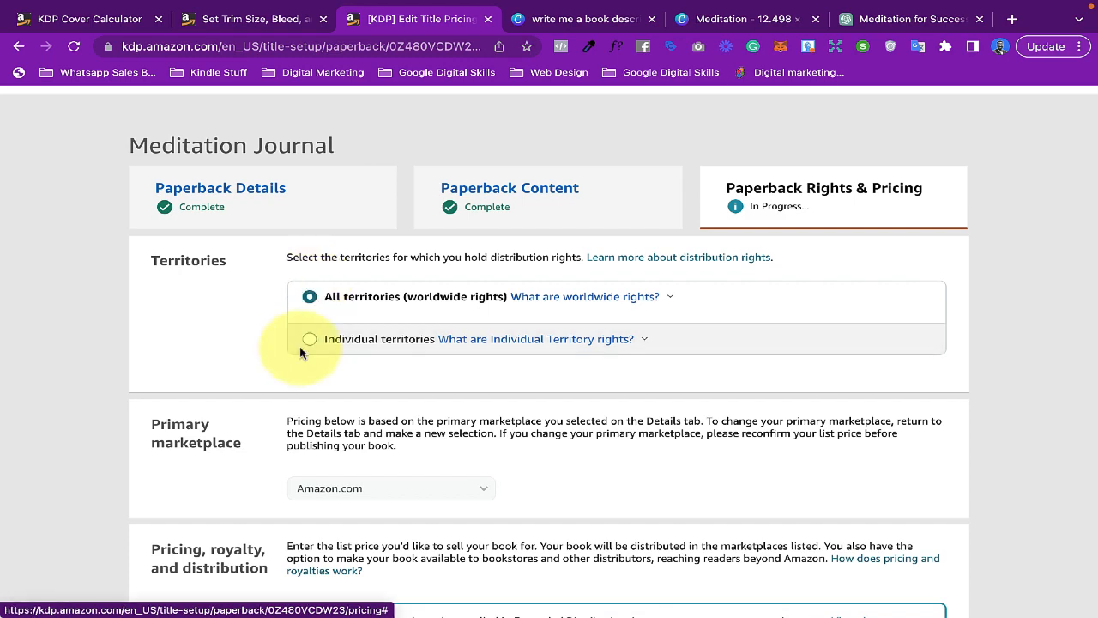
pyautogui.scroll(-2, 441, 306)
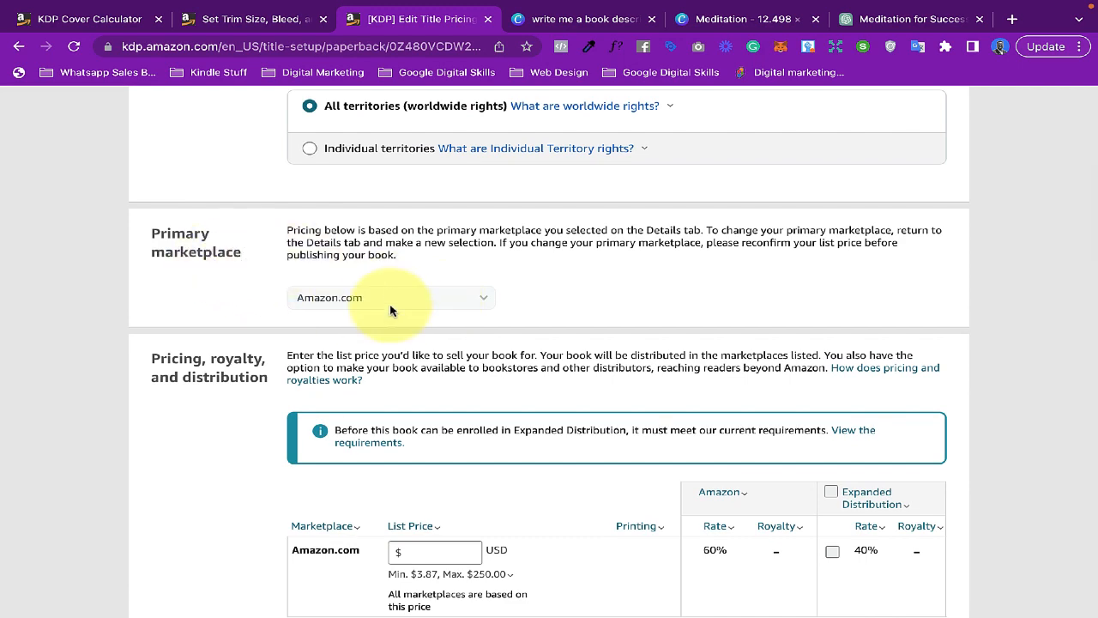
pyautogui.scroll(-3, 431, 316)
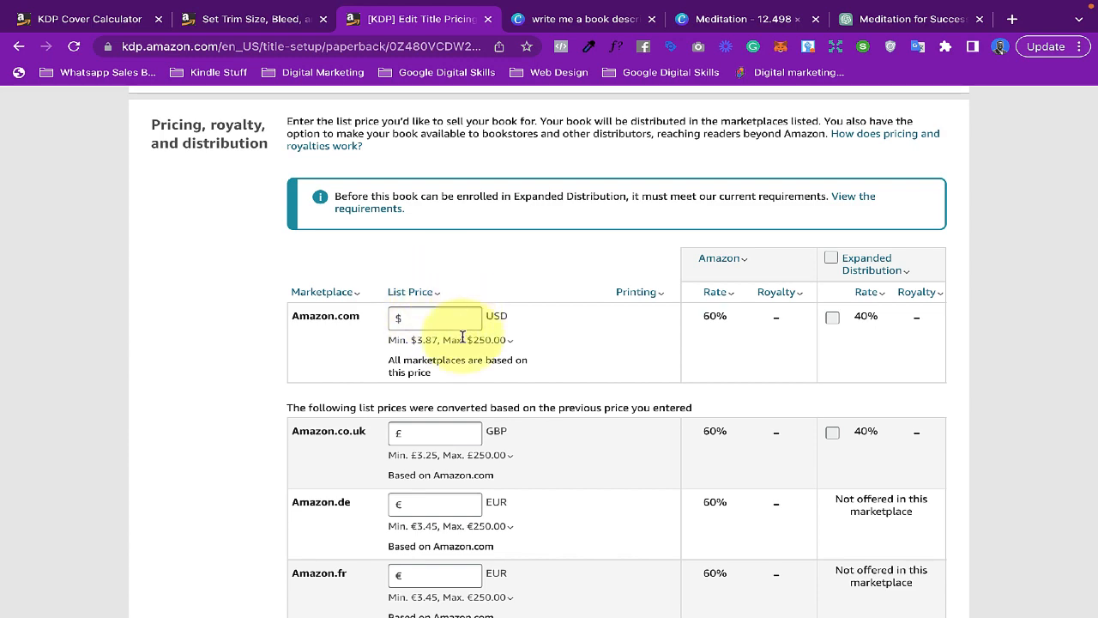
pyautogui.scroll(-1, 437, 309)
pyautogui.click(413, 300)
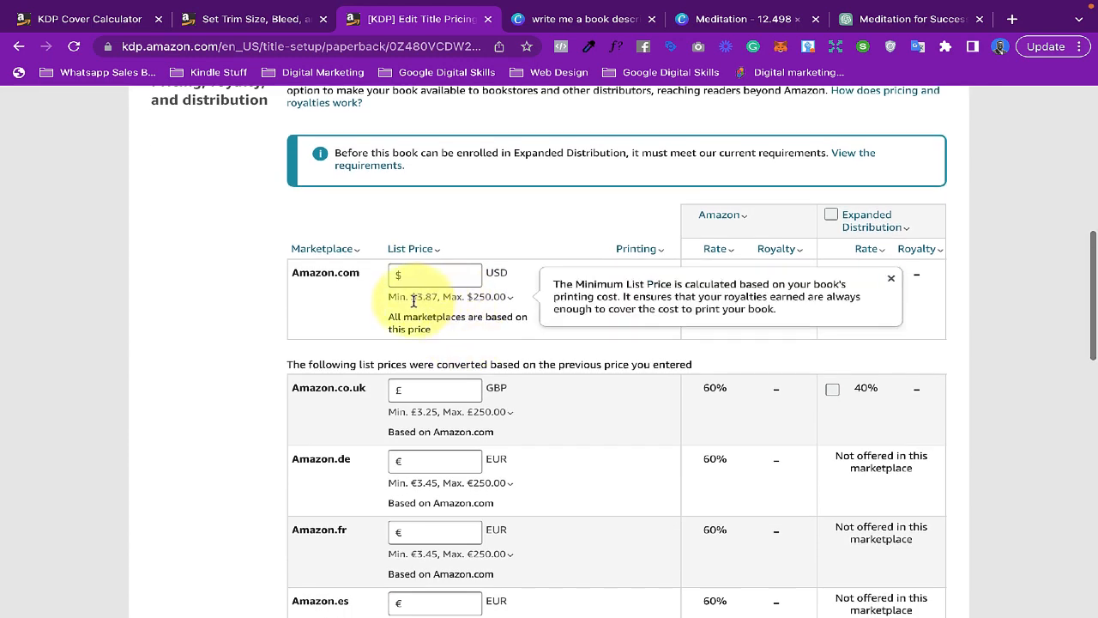
pyautogui.click(480, 246)
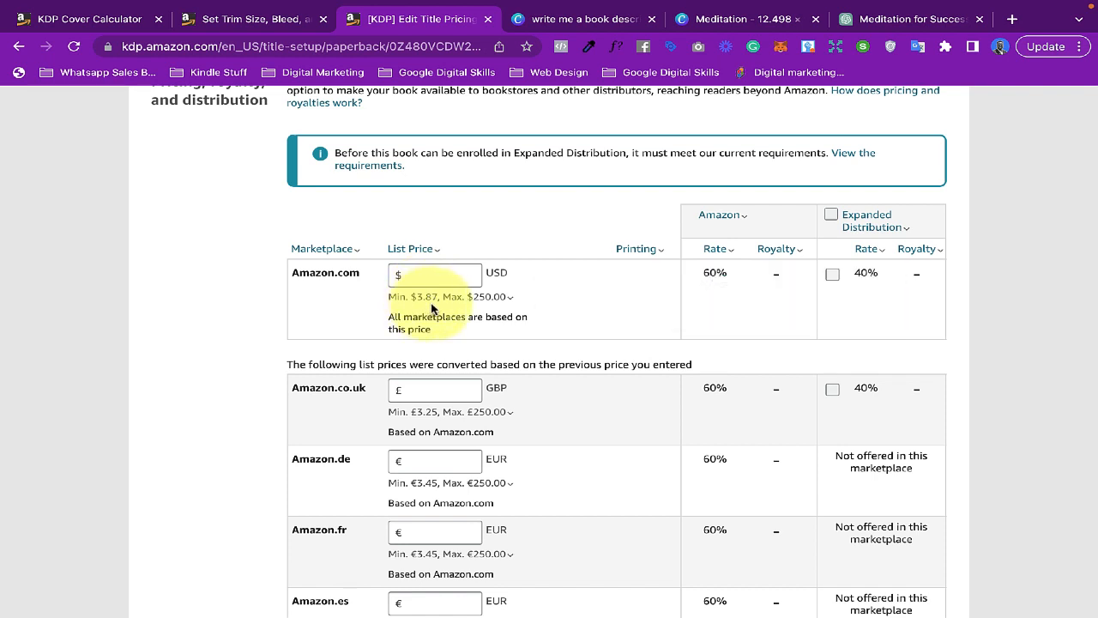
pyautogui.moveTo(488, 307)
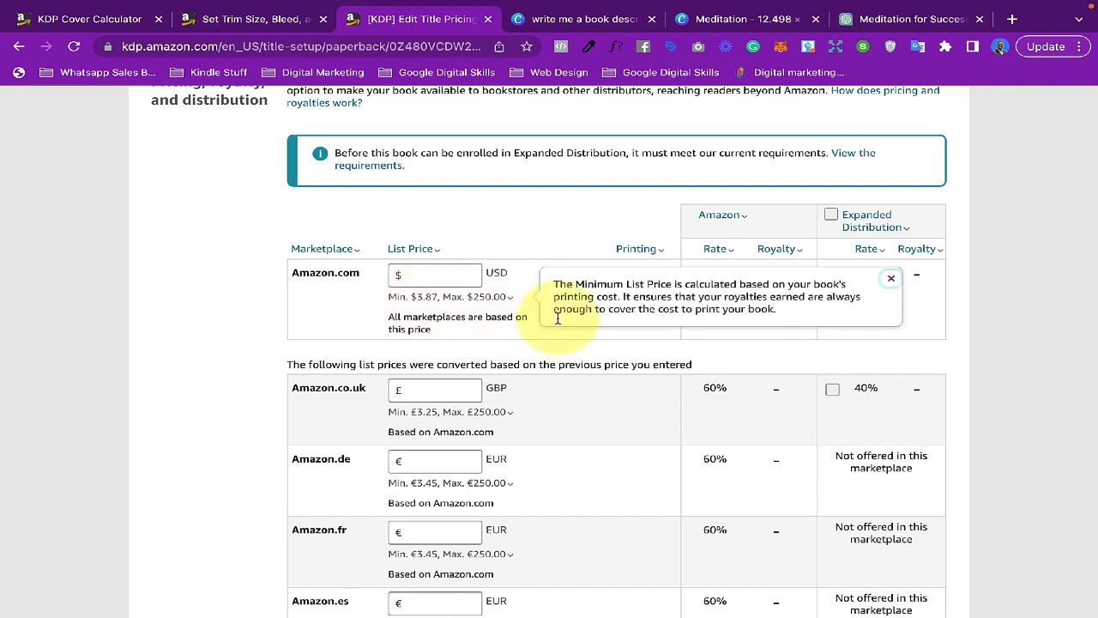
# Step: Set the Amazon.com list price to 5.99 USD and check the explanation of the price limits
pyautogui.click(430, 273)
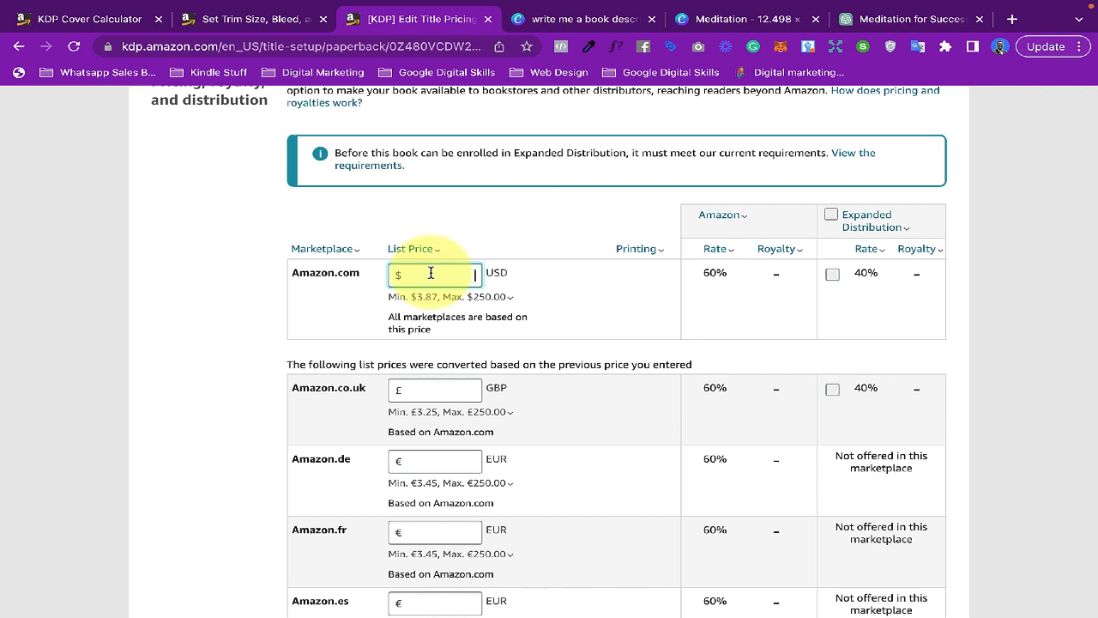
pyautogui.write('5.45')
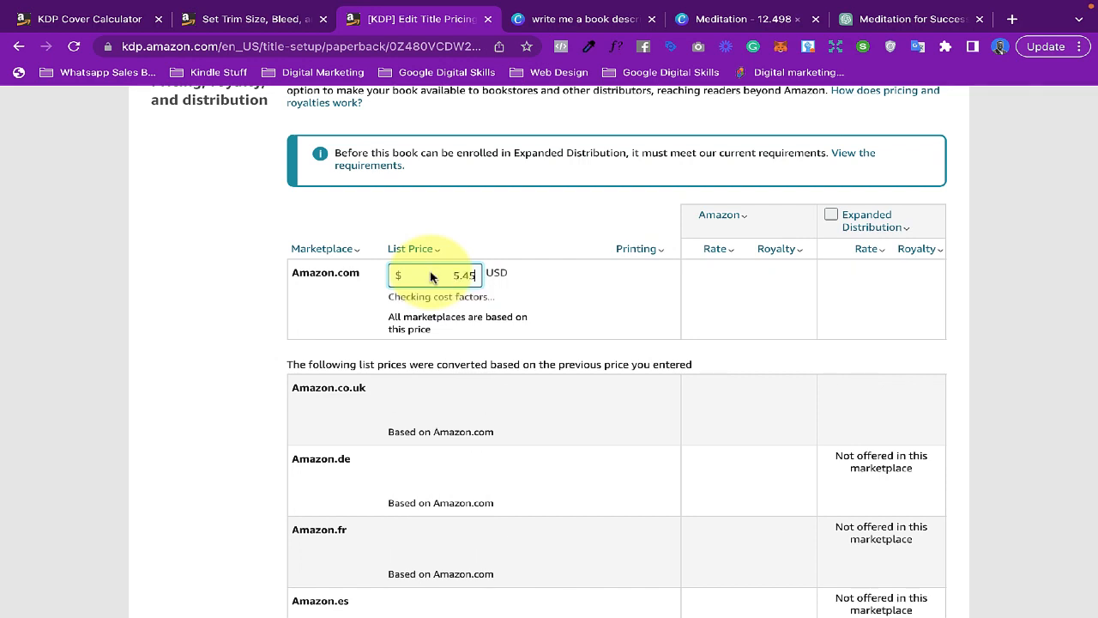
pyautogui.click(471, 248)
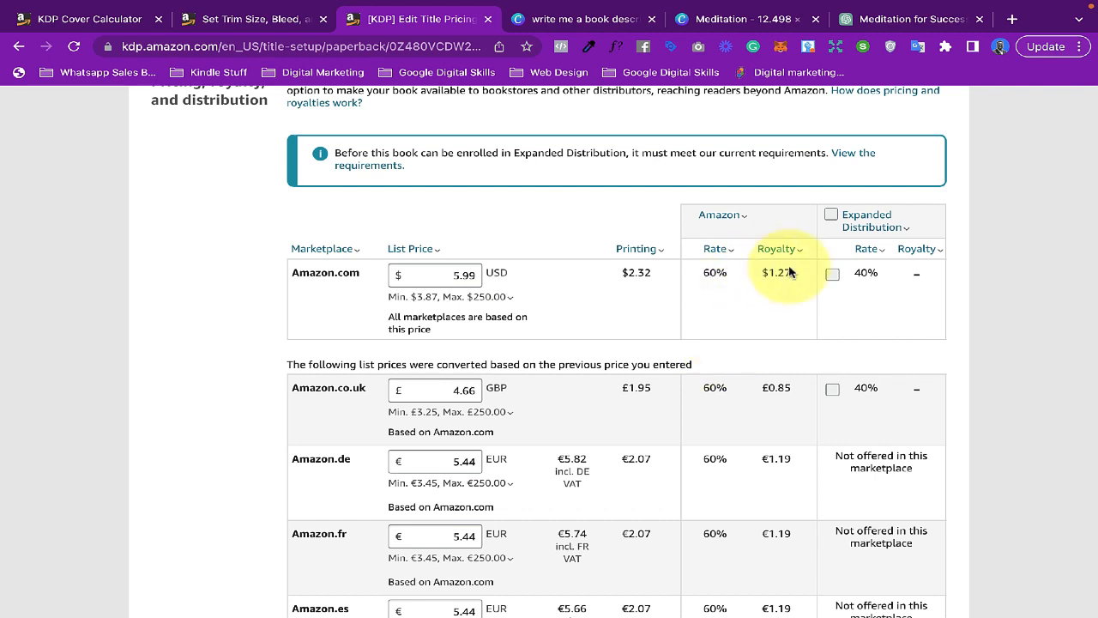
pyautogui.click(410, 296)
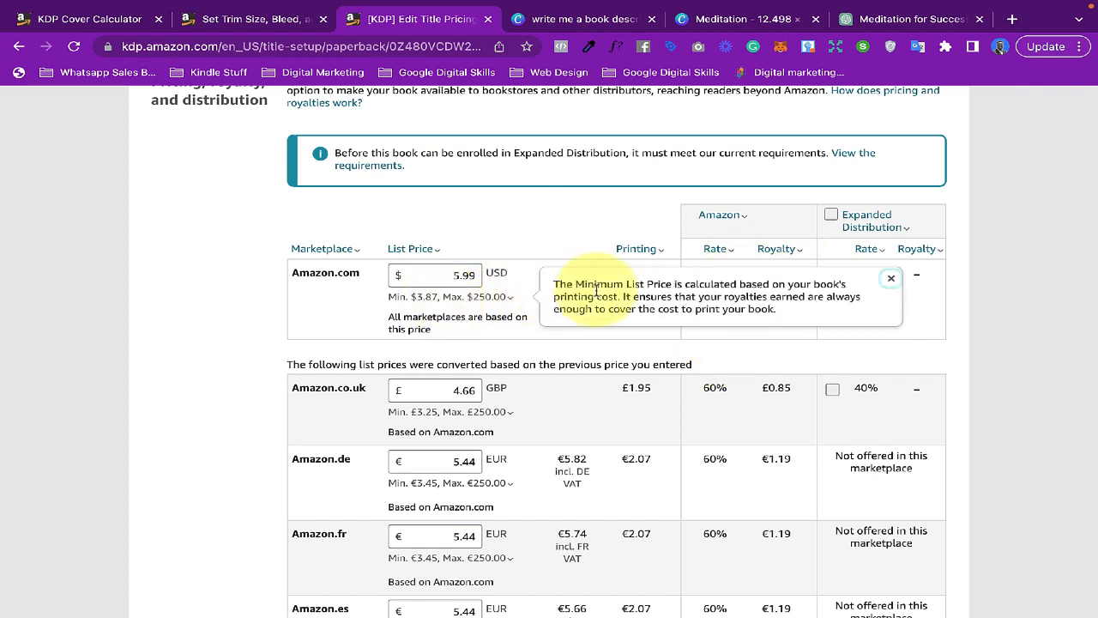
pyautogui.click(572, 226)
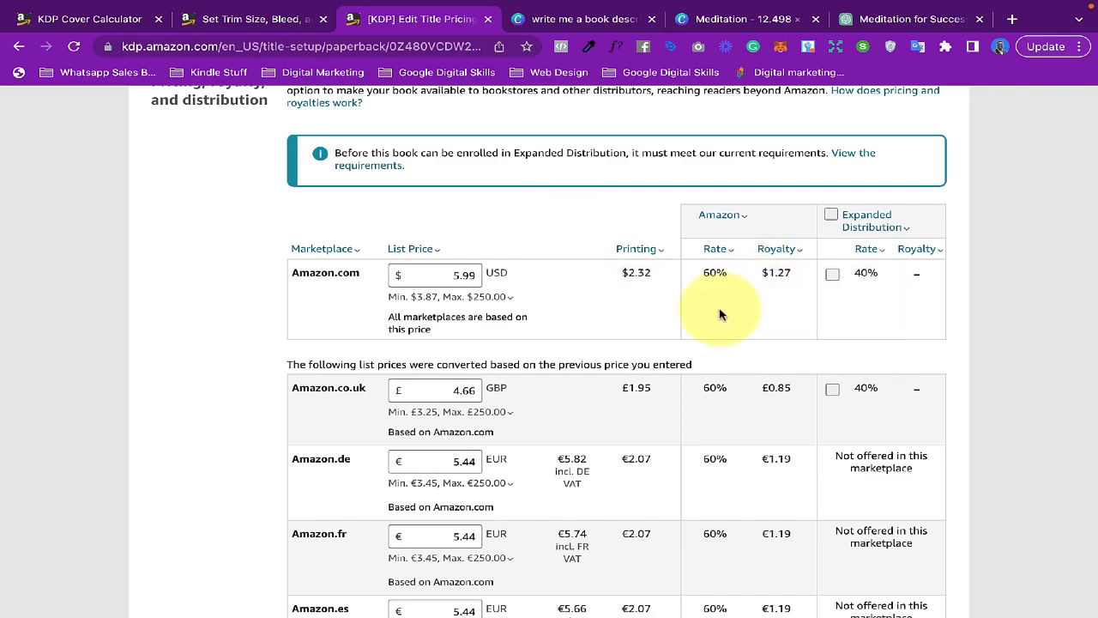
# Step: Examine the converted list prices, printing costs and royalties for the other marketplaces, plus the terms and book proof sections
pyautogui.scroll(-3, 719, 291)
pyautogui.scroll(1, 721, 309)
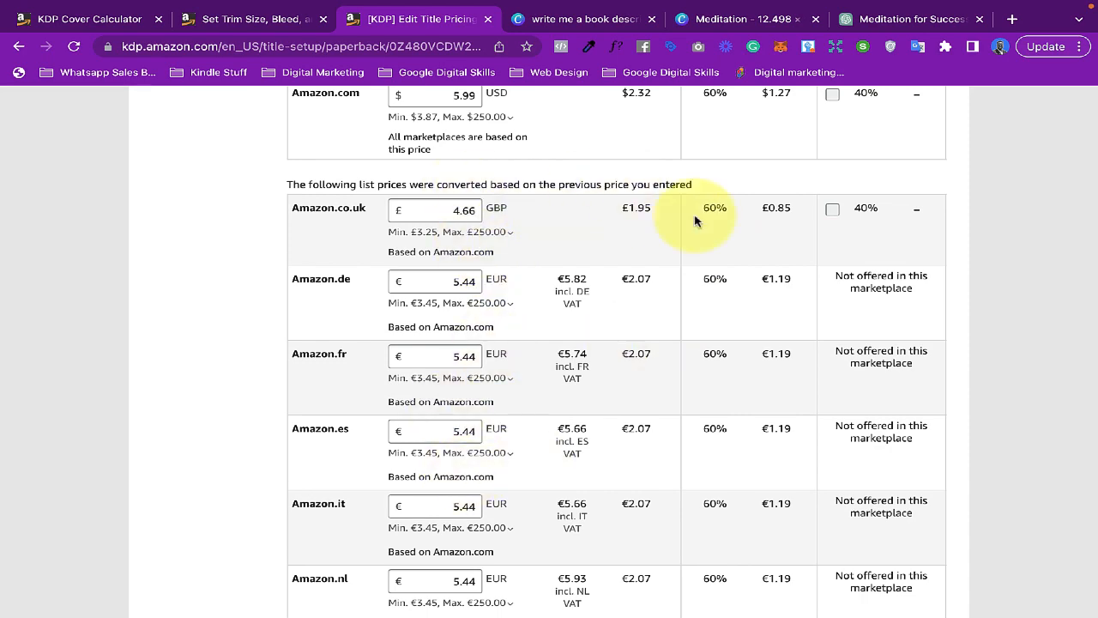
pyautogui.scroll(2, 695, 240)
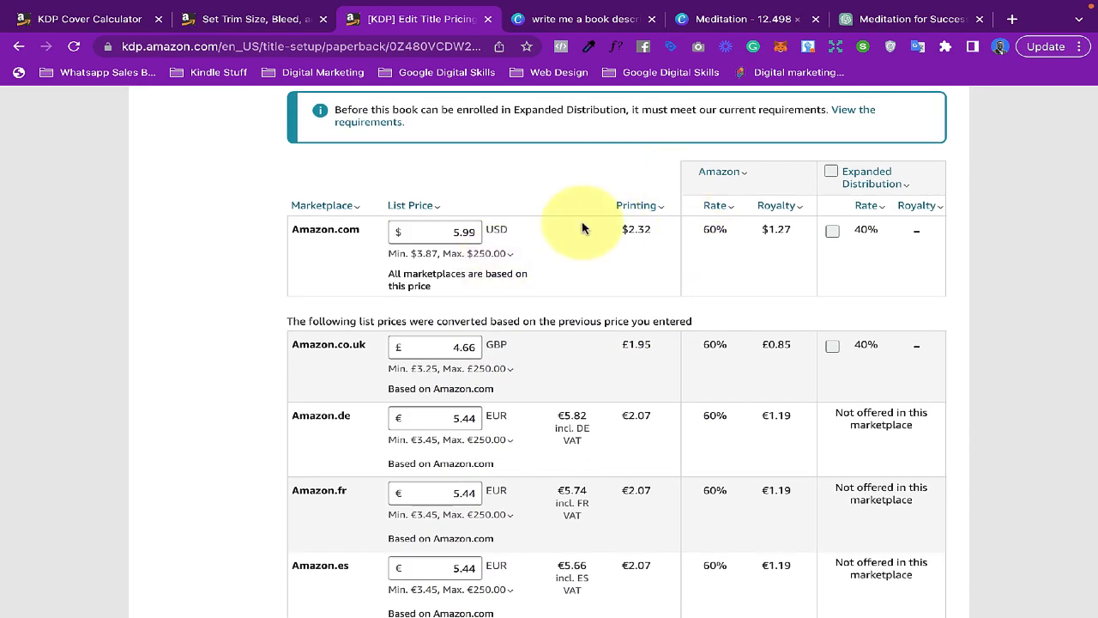
pyautogui.scroll(-1, 530, 312)
pyautogui.scroll(-7, 530, 312)
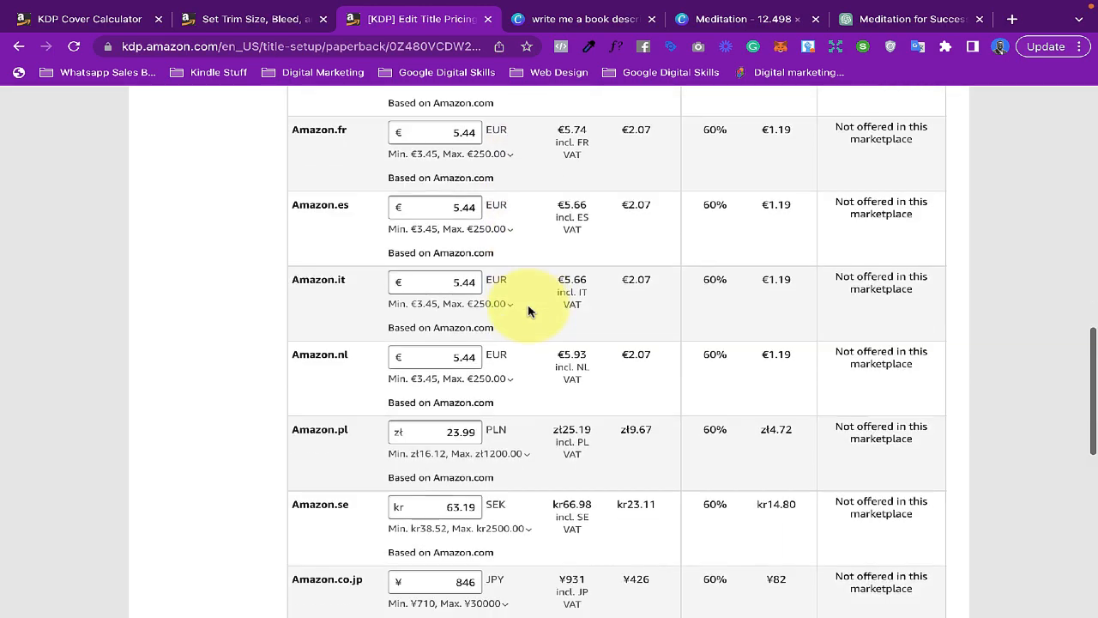
pyautogui.scroll(-2, 529, 311)
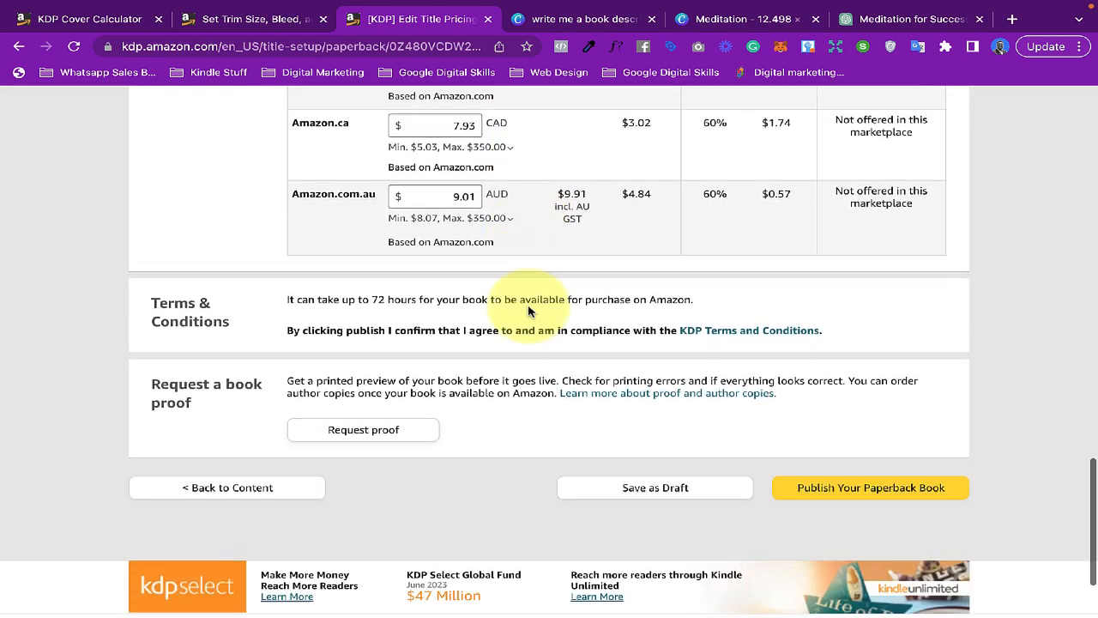
pyautogui.scroll(1, 340, 316)
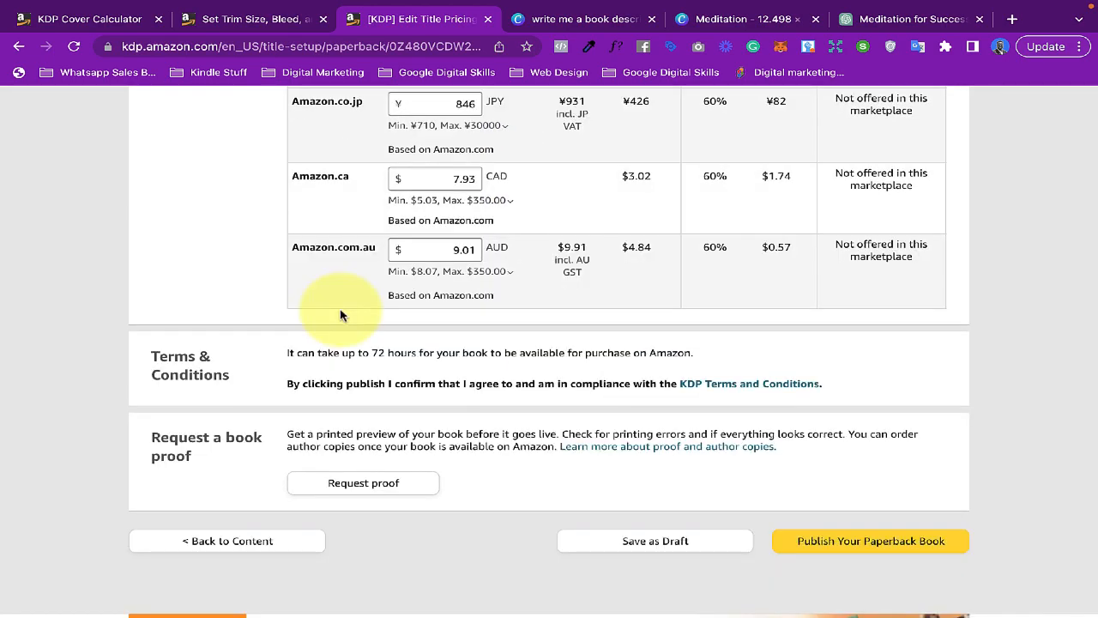
pyautogui.scroll(-1, 341, 312)
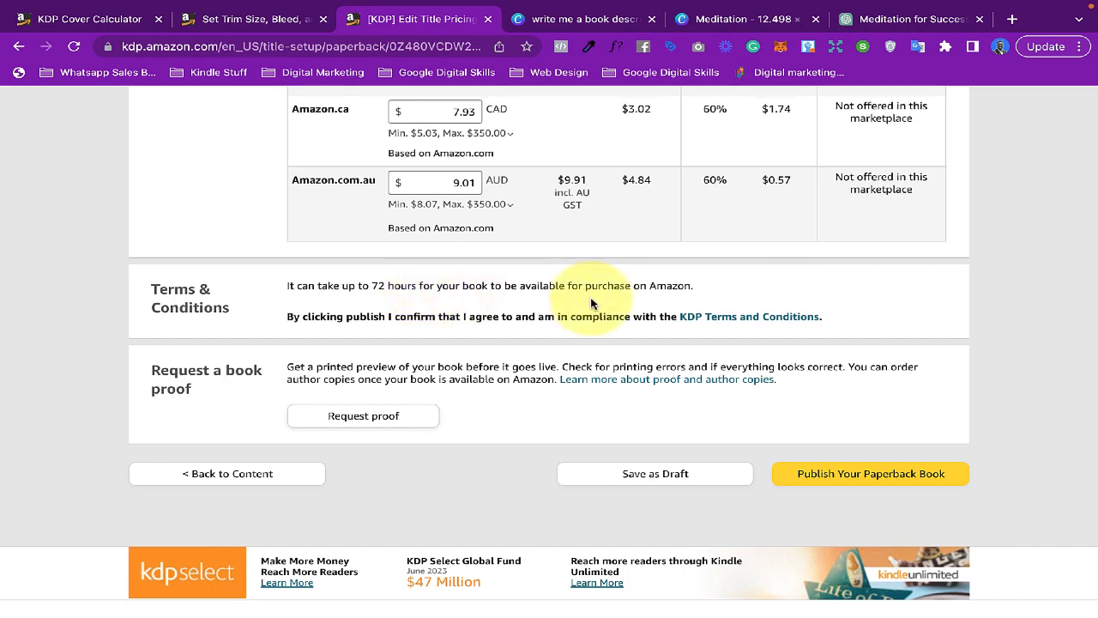
pyautogui.scroll(-1, 693, 287)
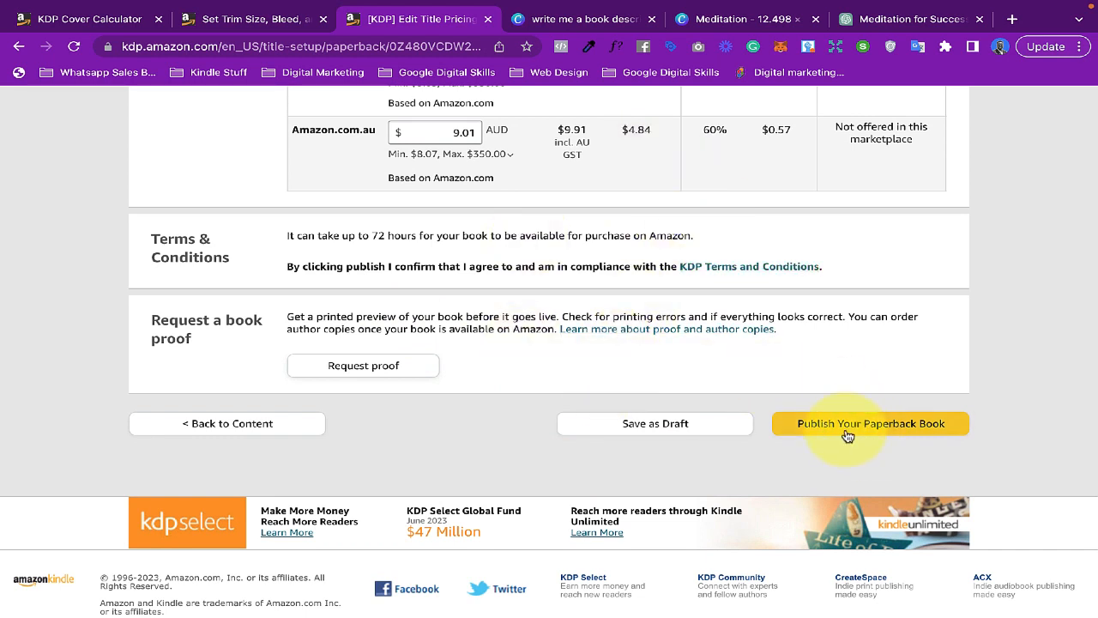
# Step: Publish the paperback book and read the submission notice about the review time
pyautogui.click(892, 429)
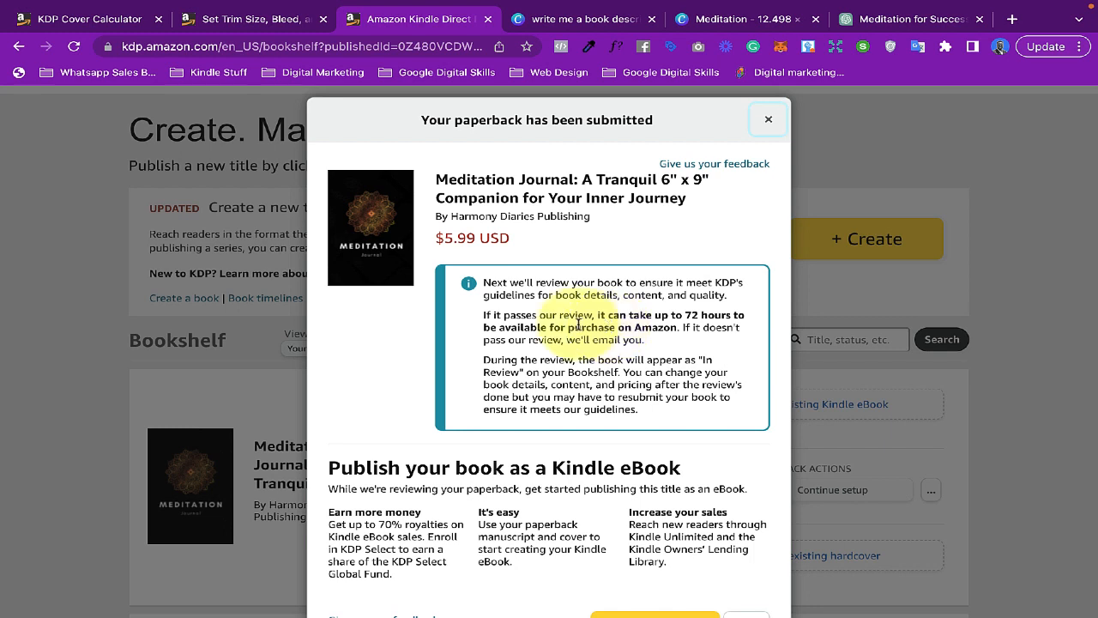
pyautogui.moveTo(483, 316); pyautogui.dragTo(700, 348)
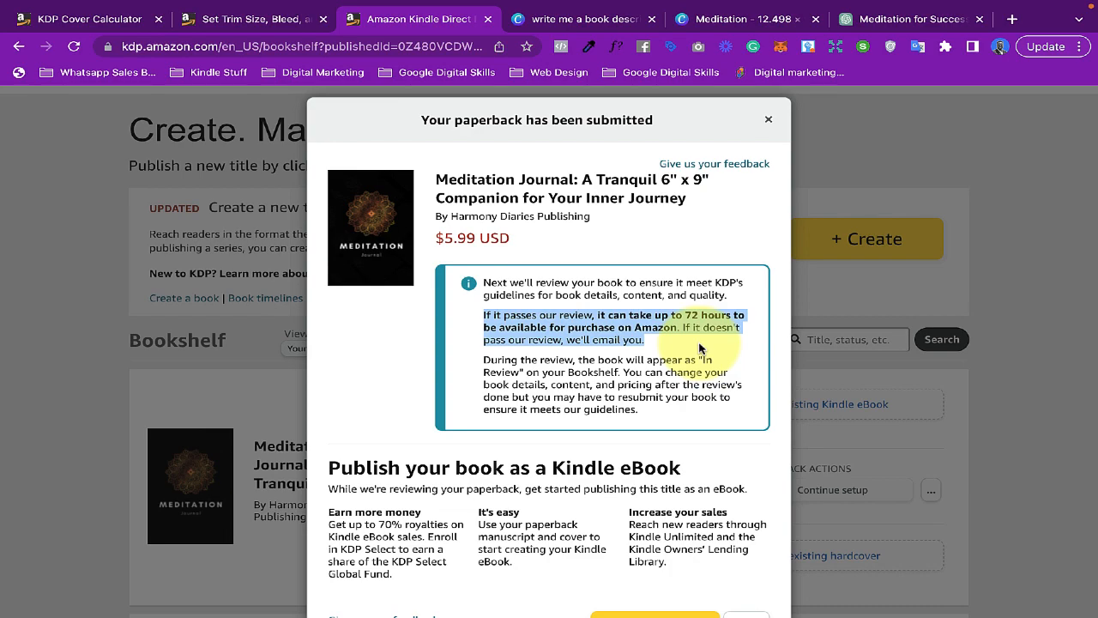
pyautogui.scroll(-1, 699, 348)
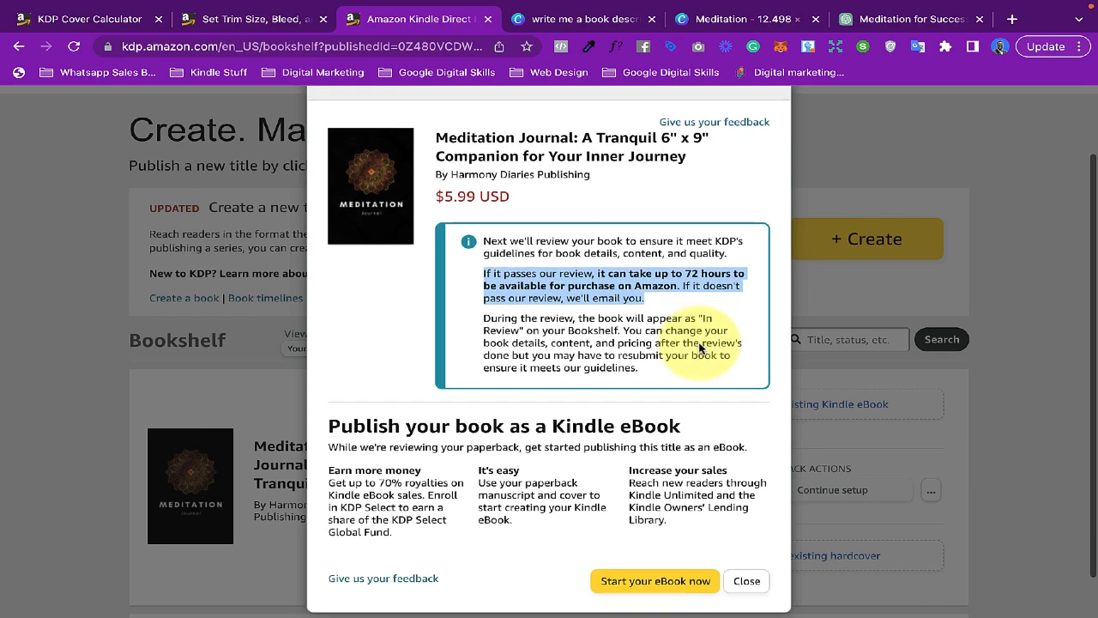